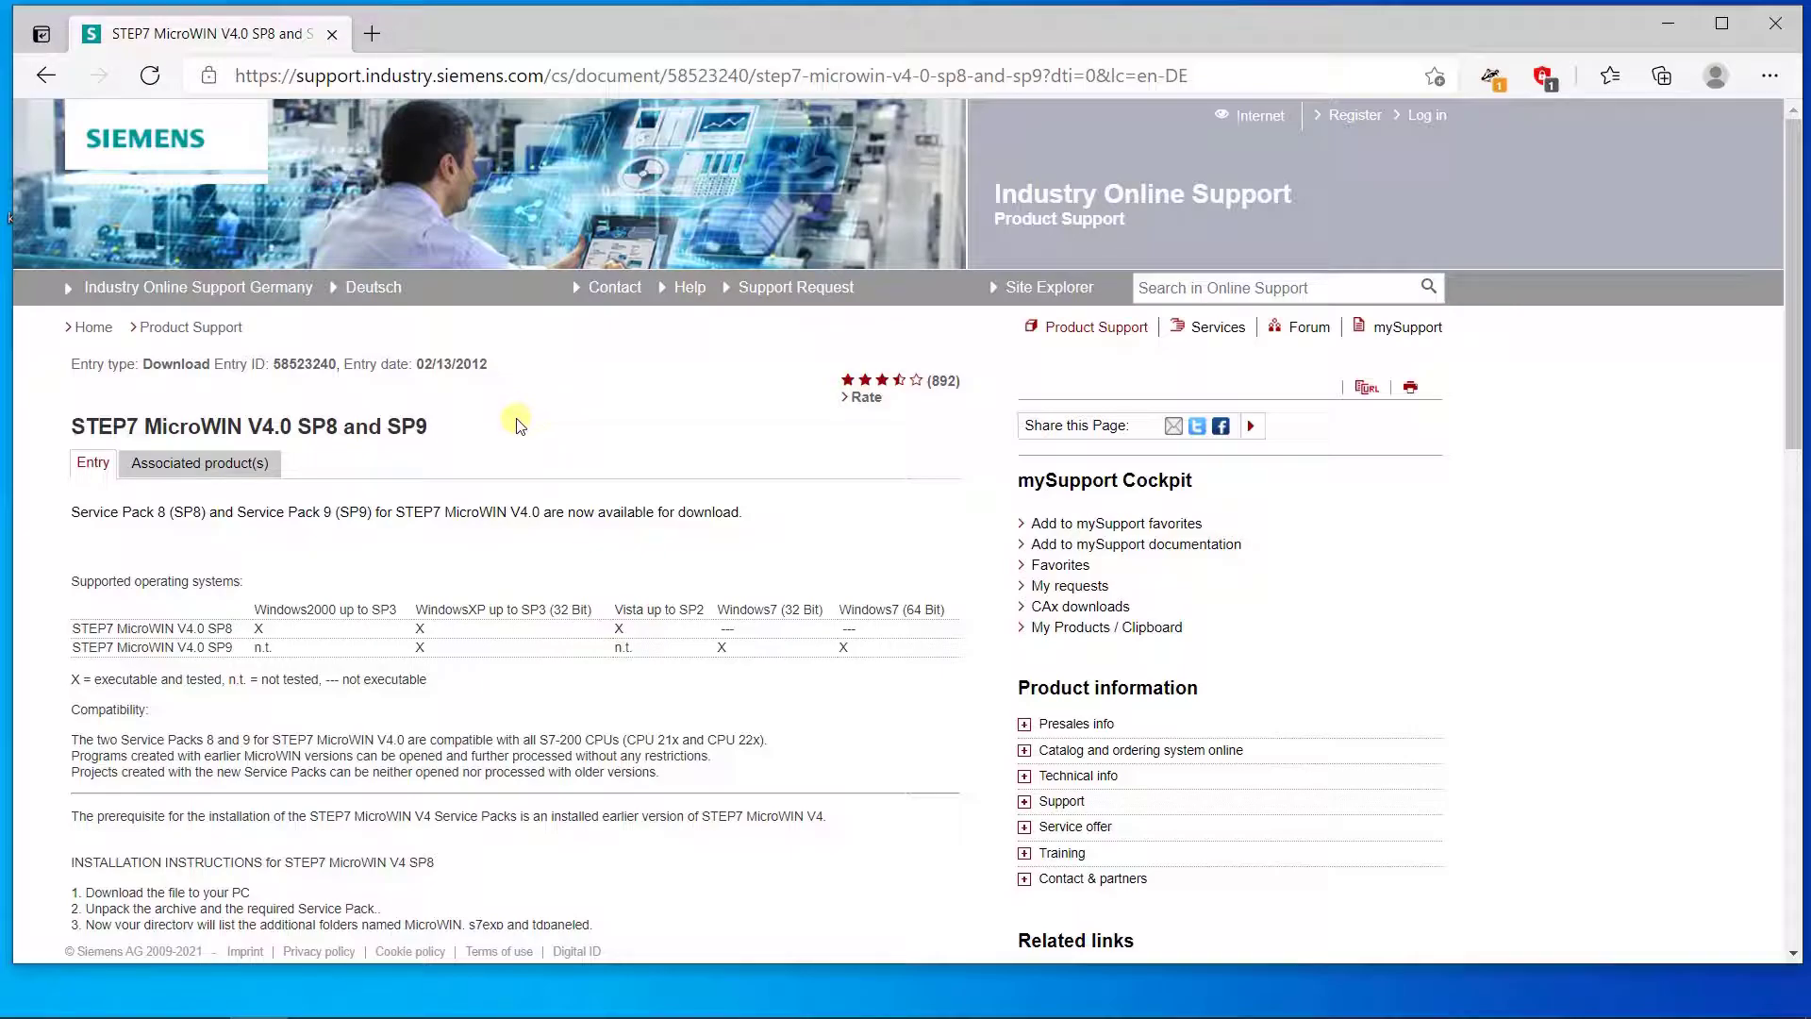
Step: Review the STEP7 MicroWIN V4.0 SP8 and SP9 support page, including its installation instructions and download link
scroll(515, 471, "down", 6)
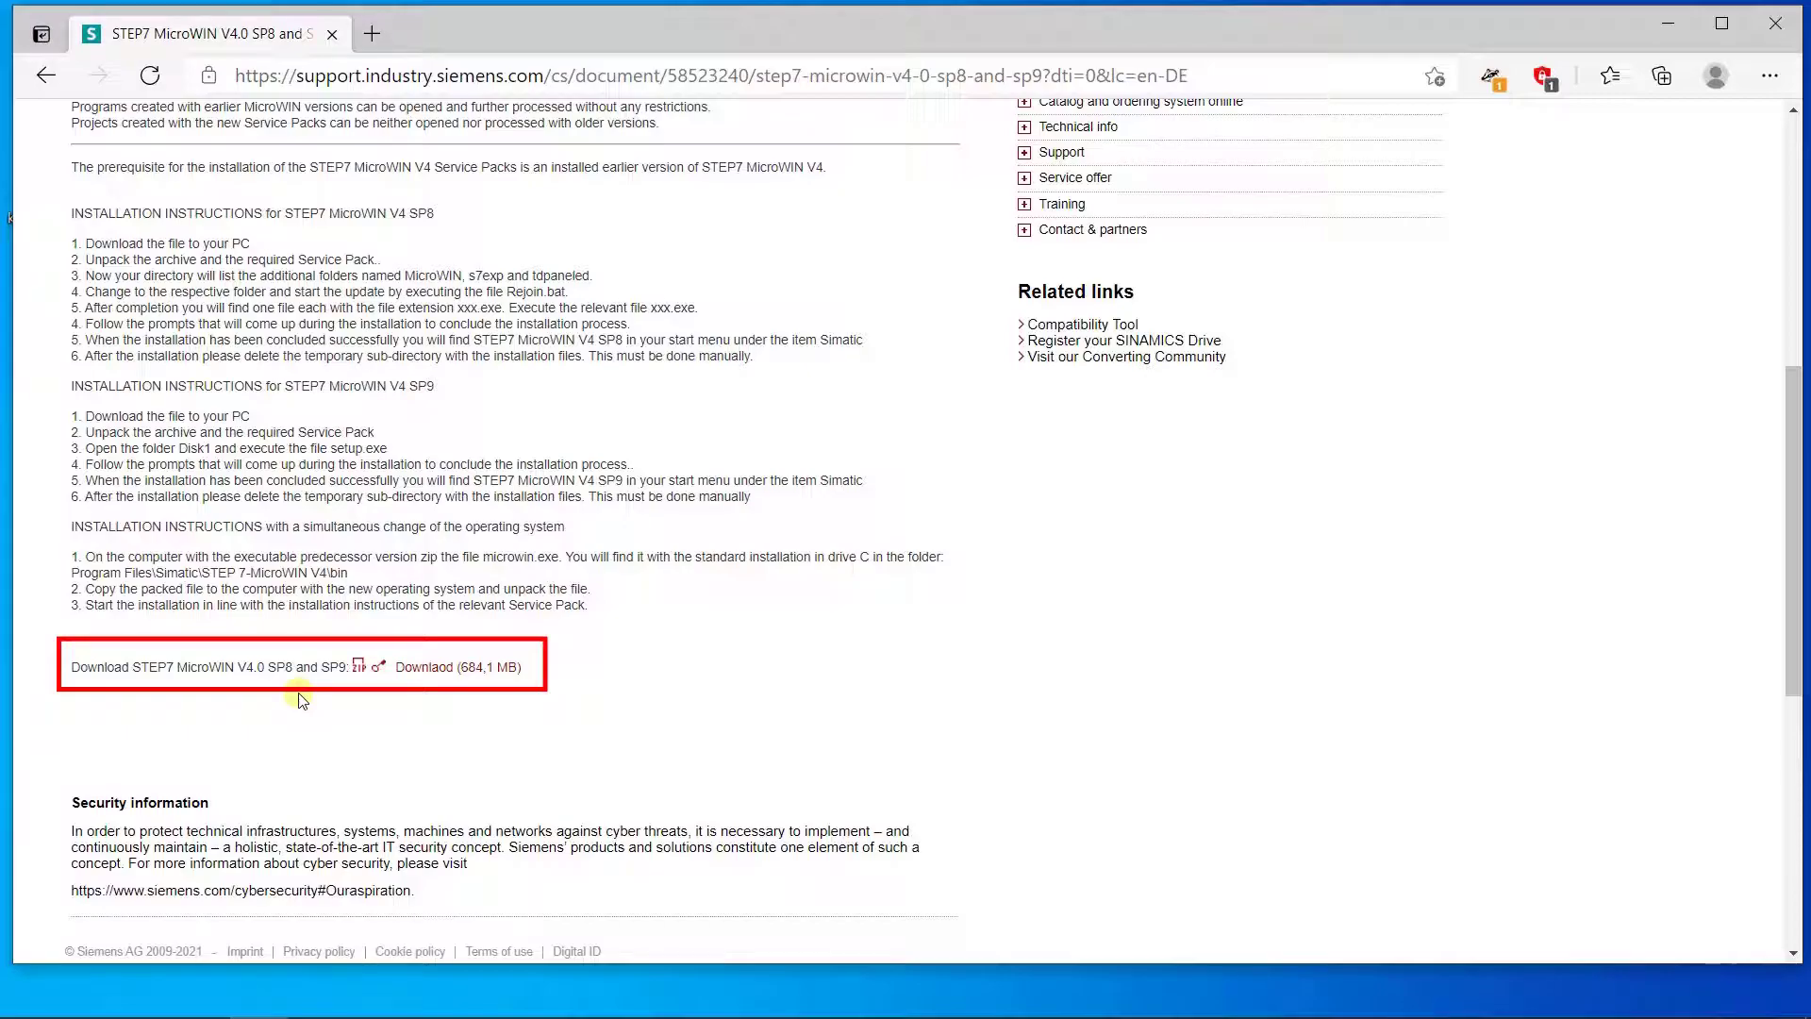
scroll(301, 699, "up", 7)
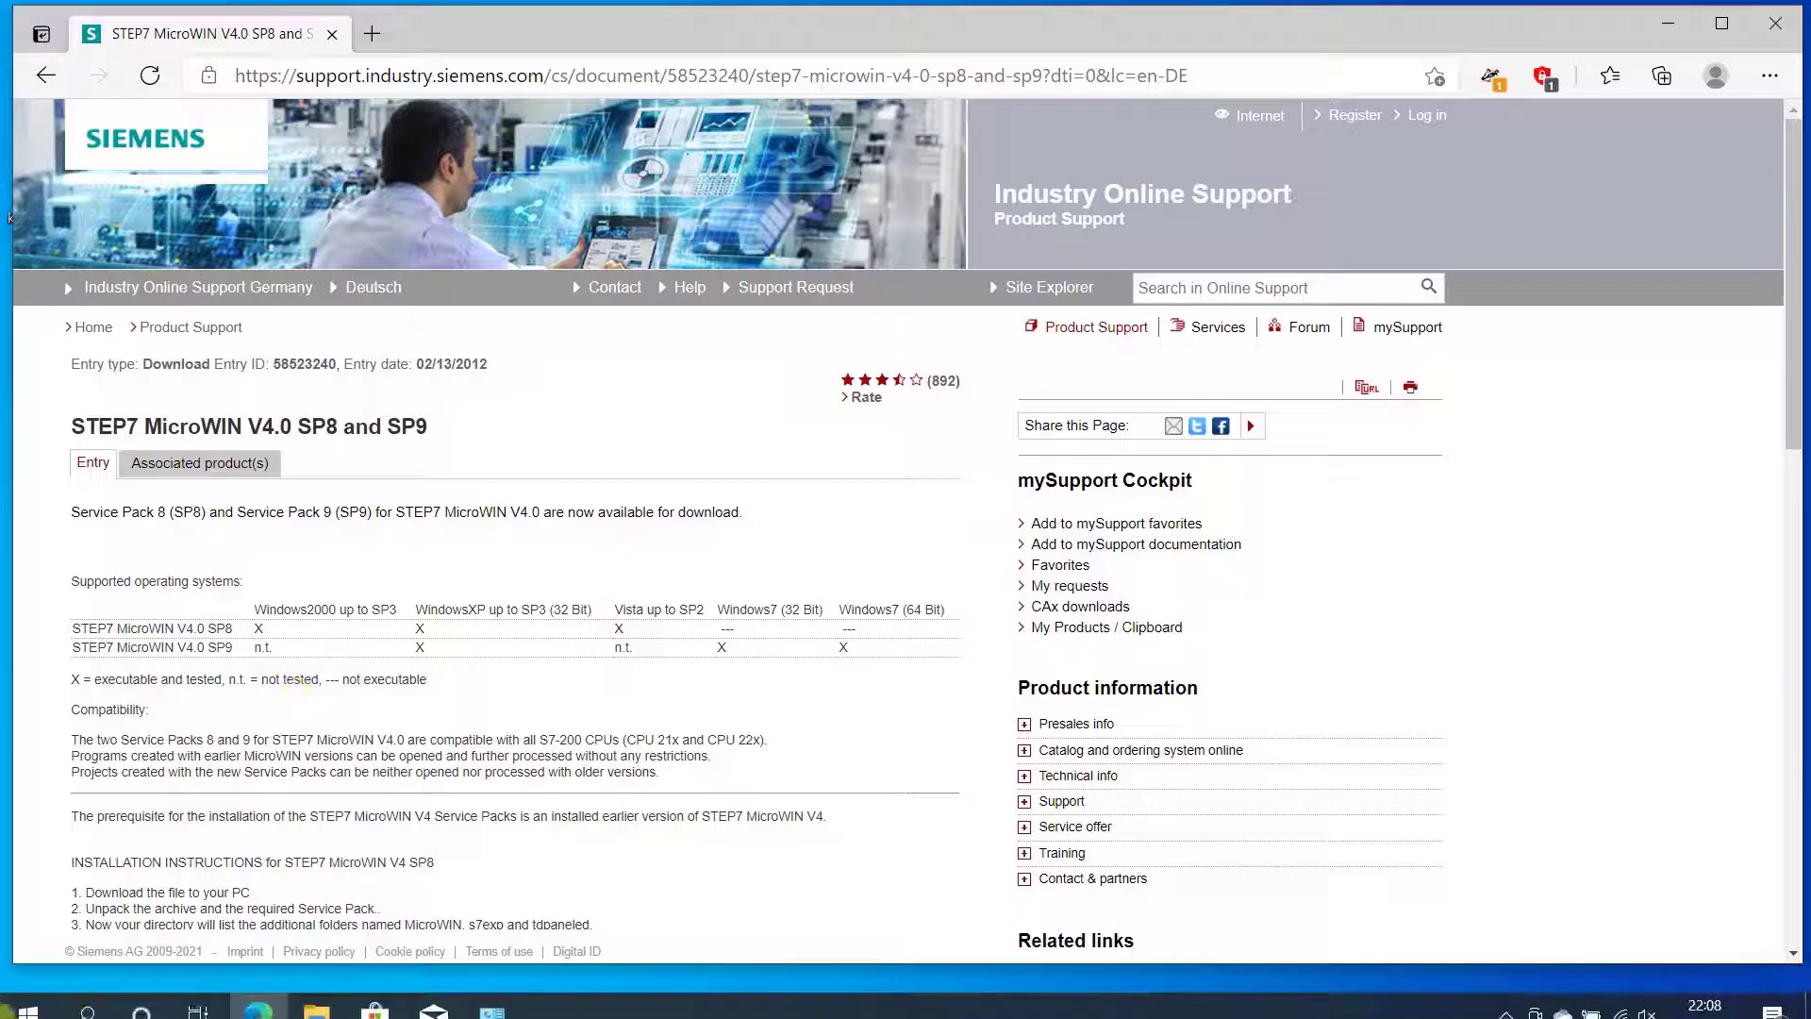
Step: Open the Windows Features dialog from Programs and Features in Control Panel and move it aside
left_click(23, 1009)
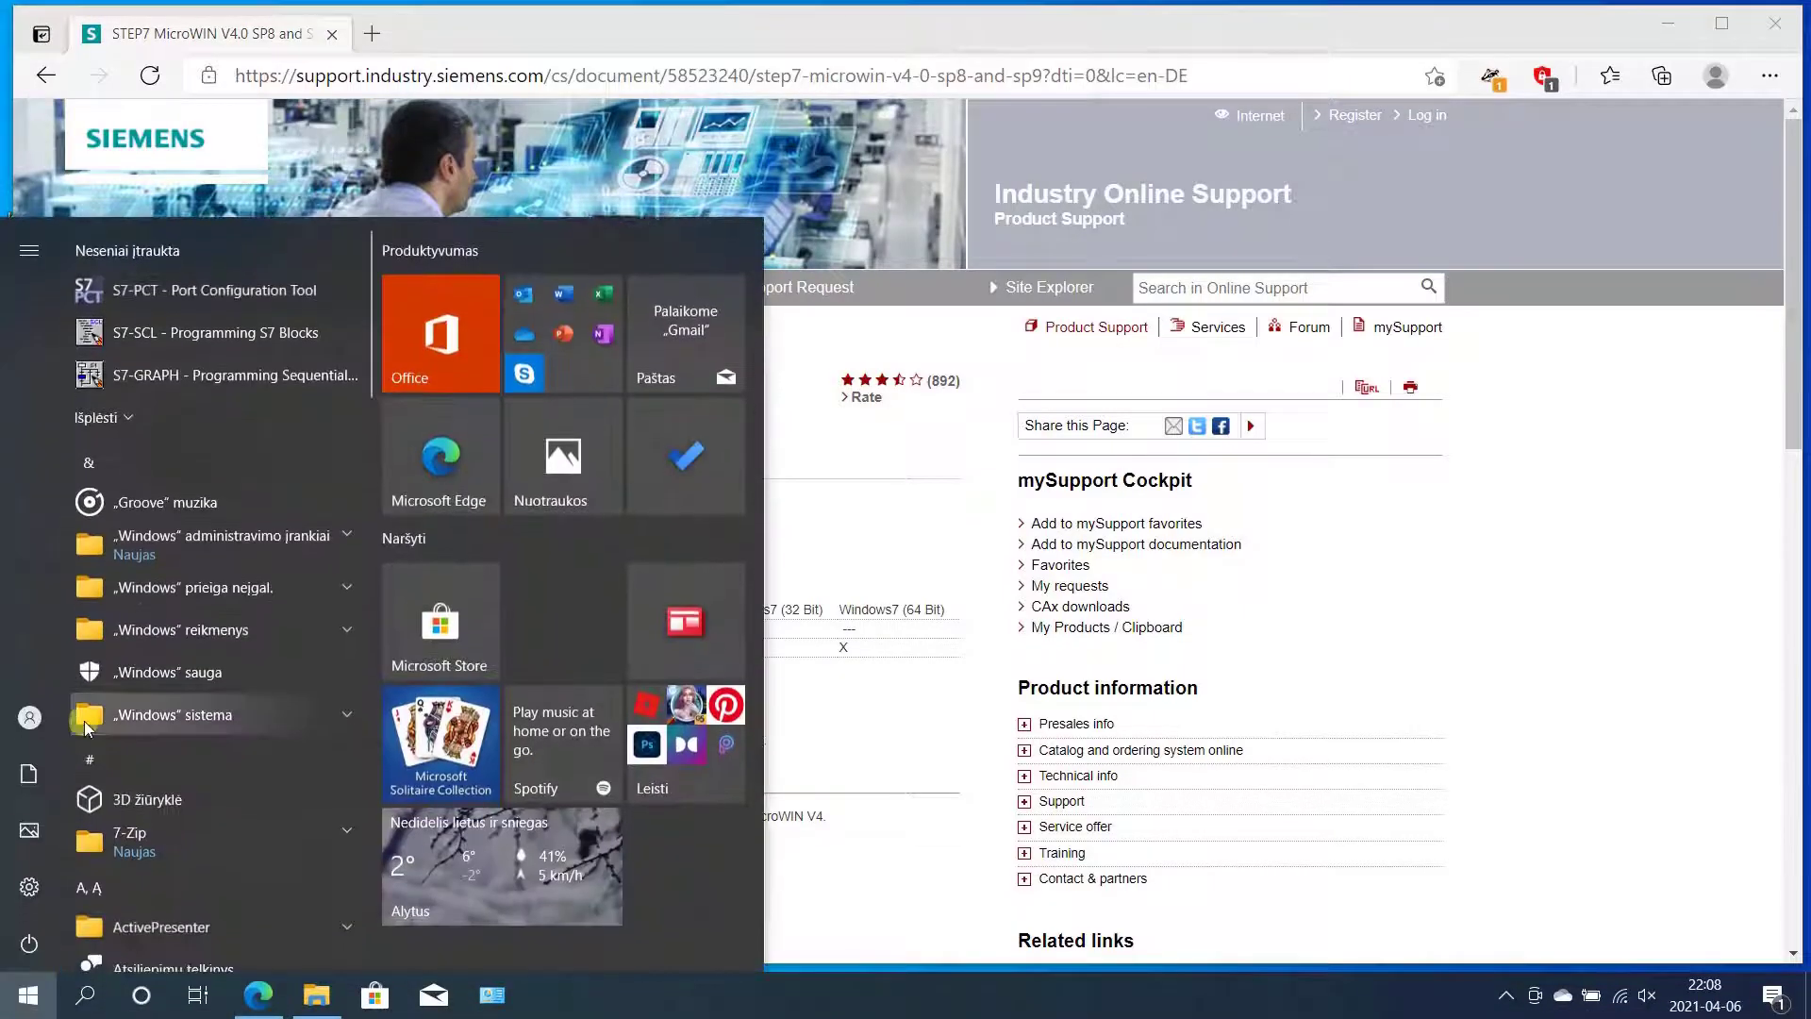
left_click(85, 995)
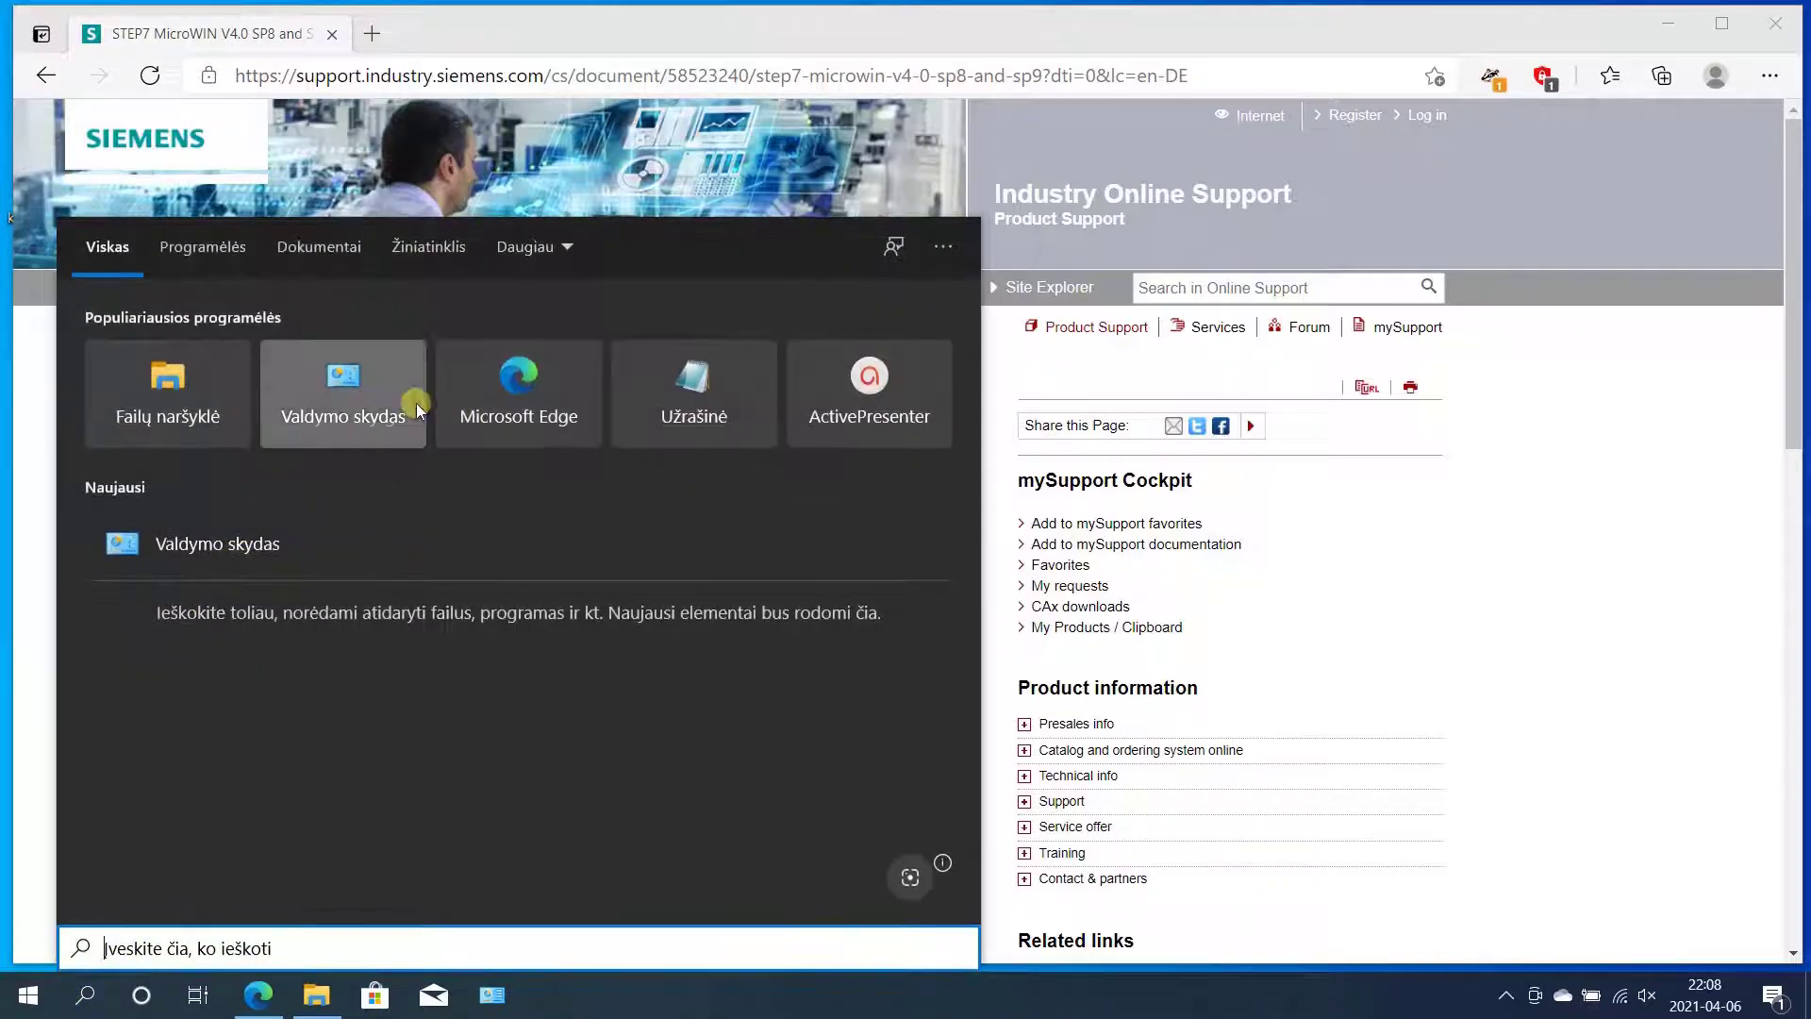
left_click(354, 401)
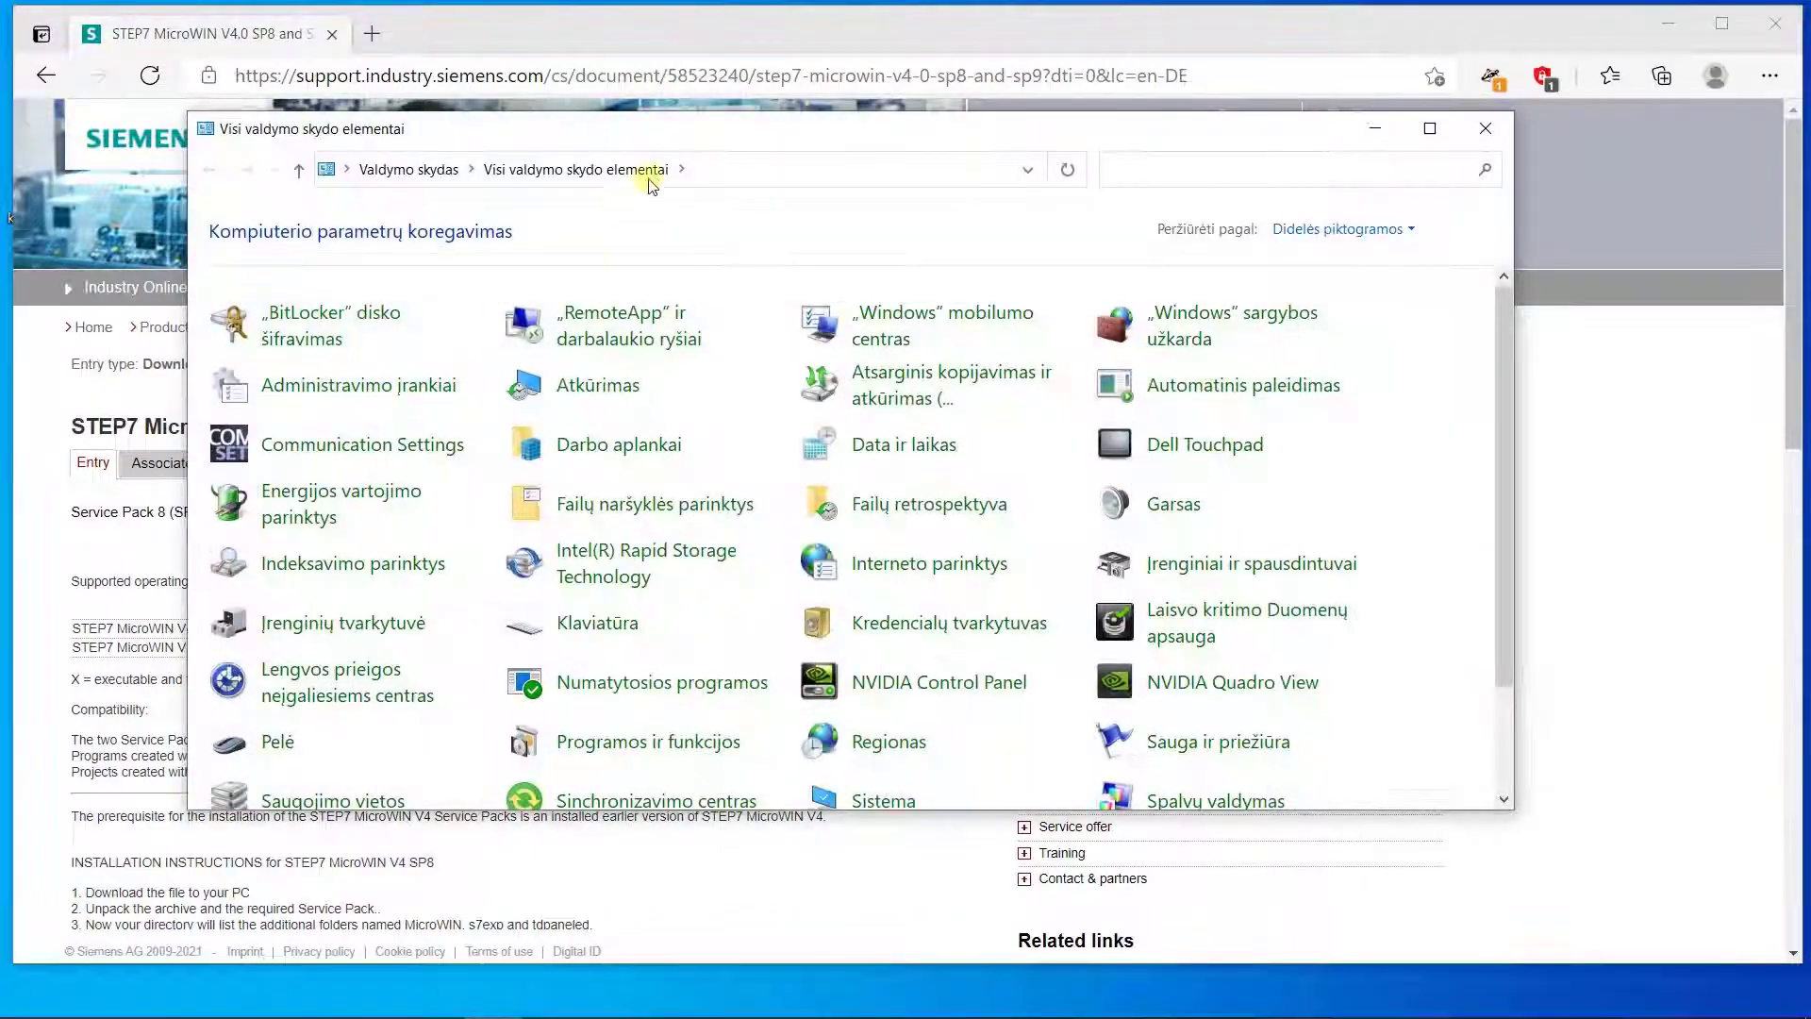
scroll(604, 604, "down", 2)
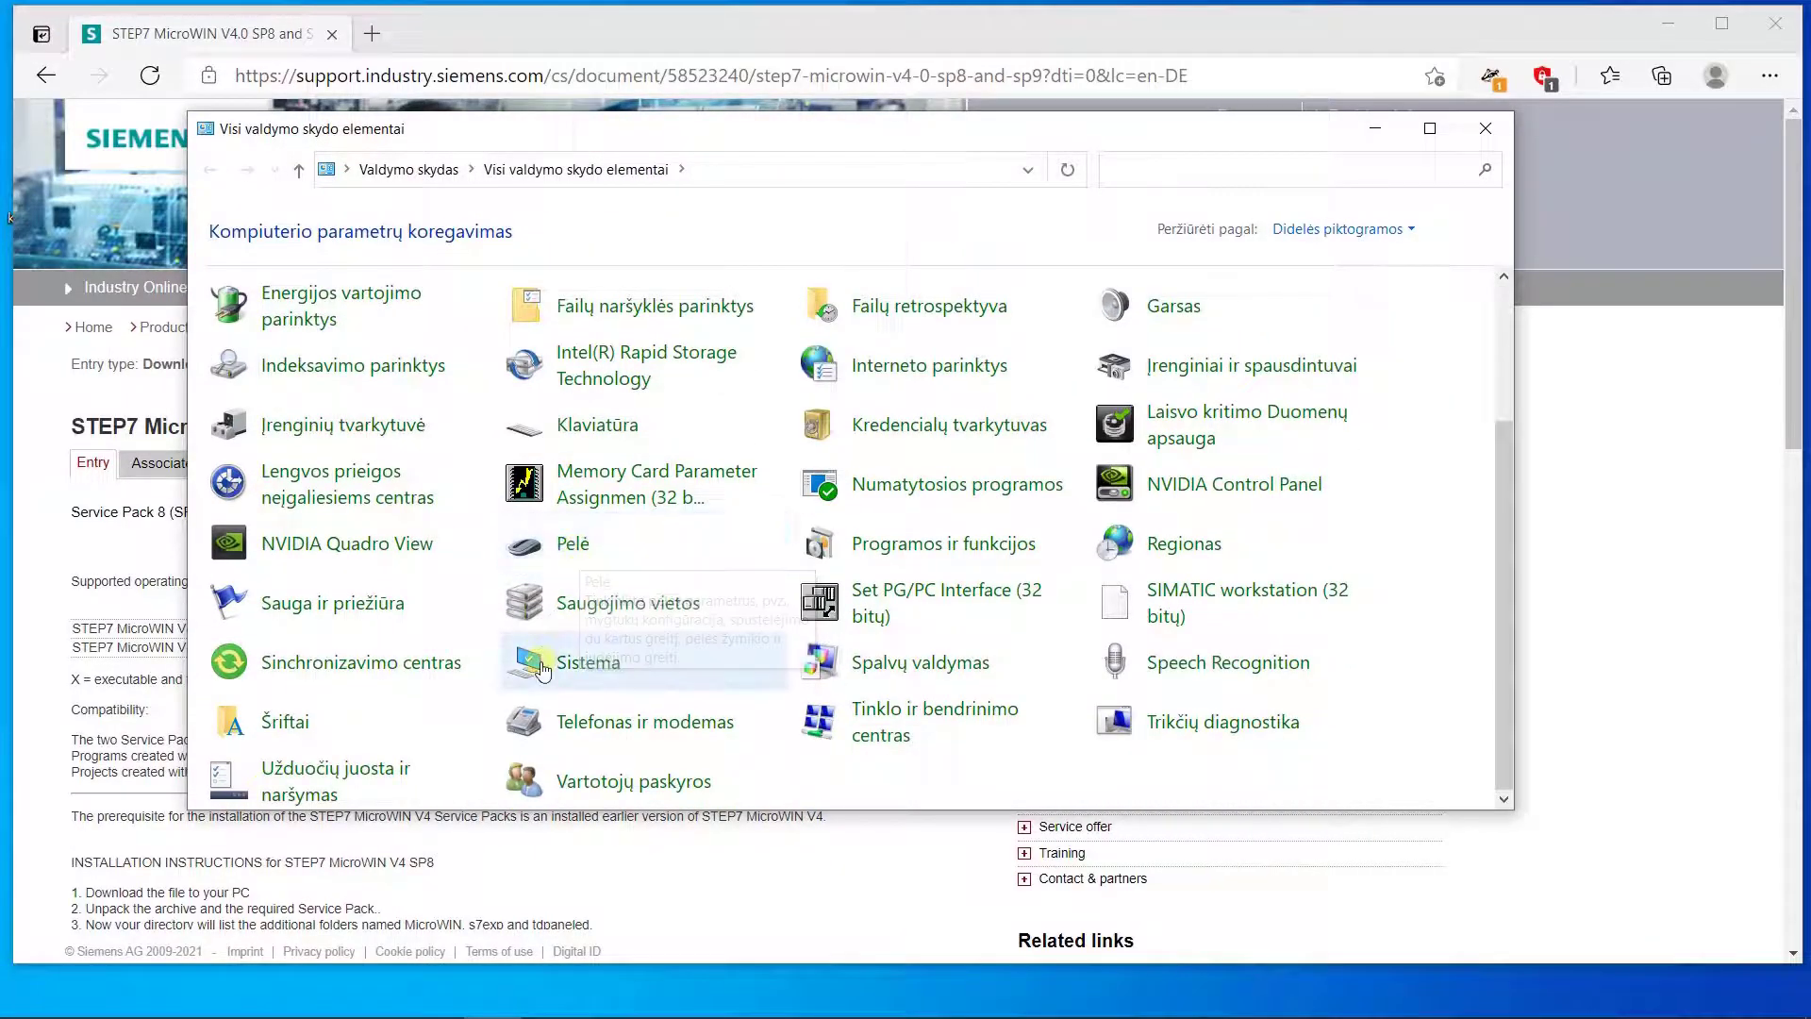
left_click(934, 547)
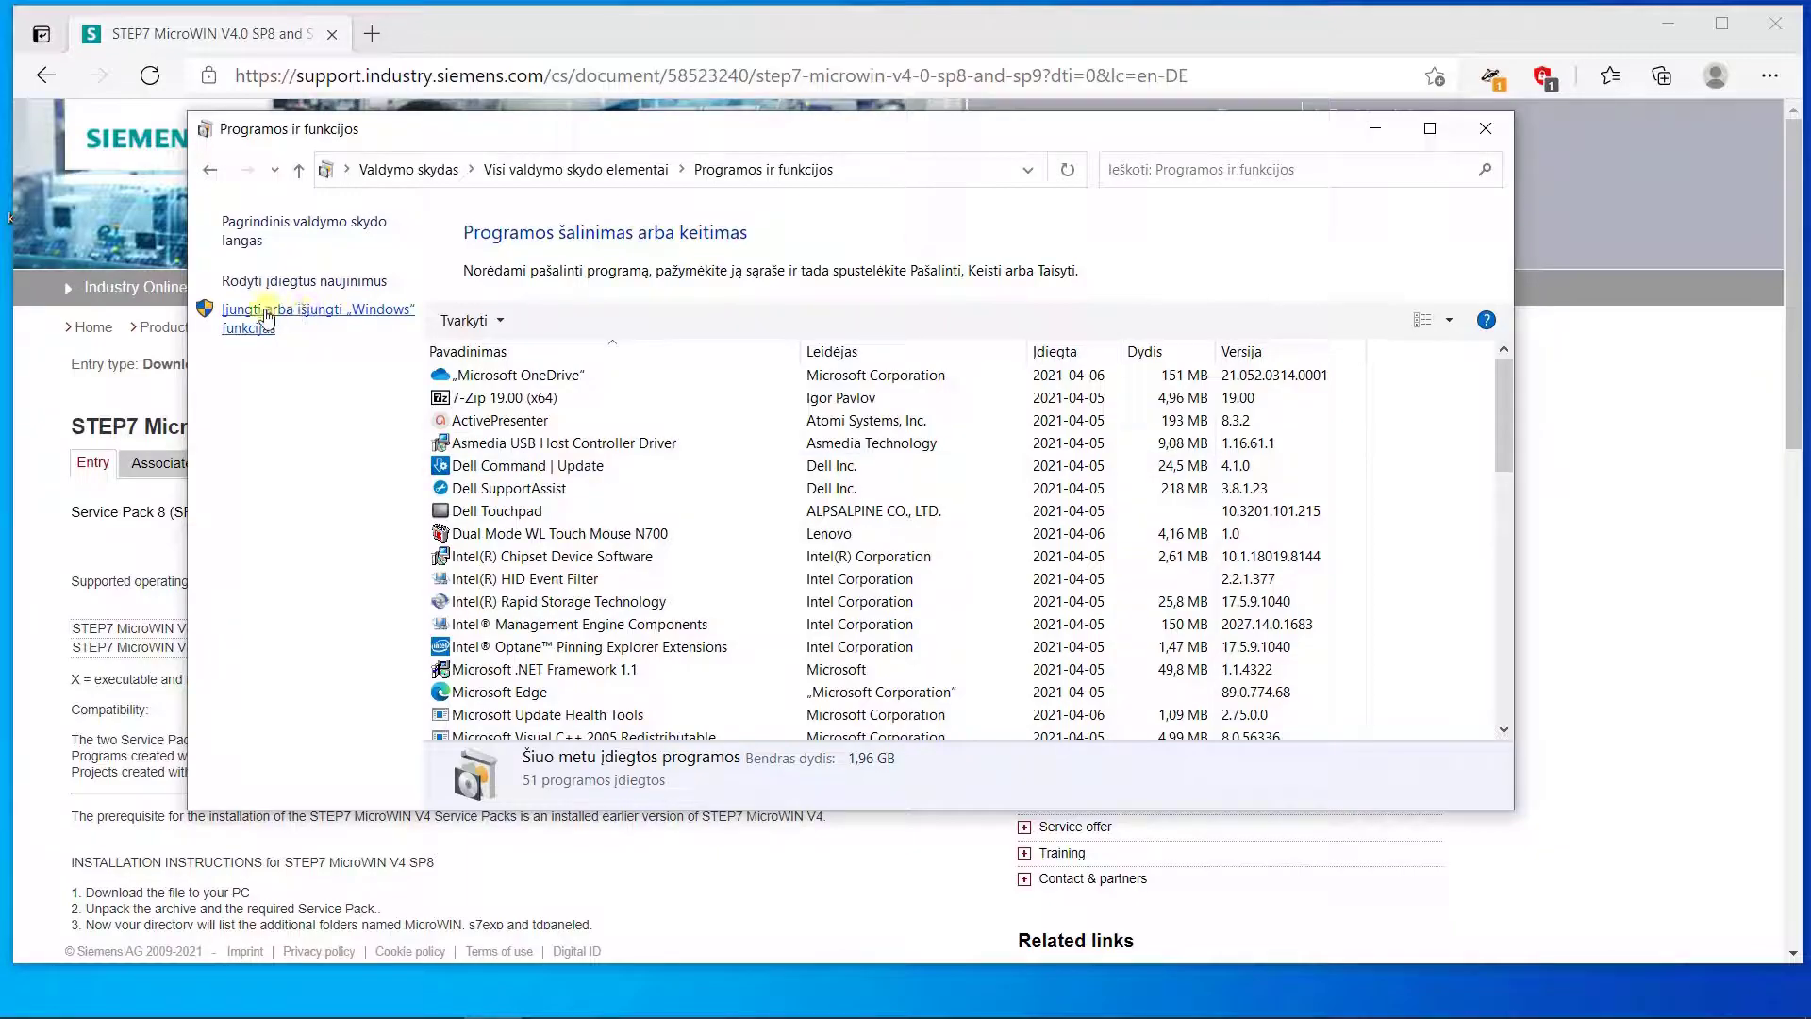
left_click(267, 321)
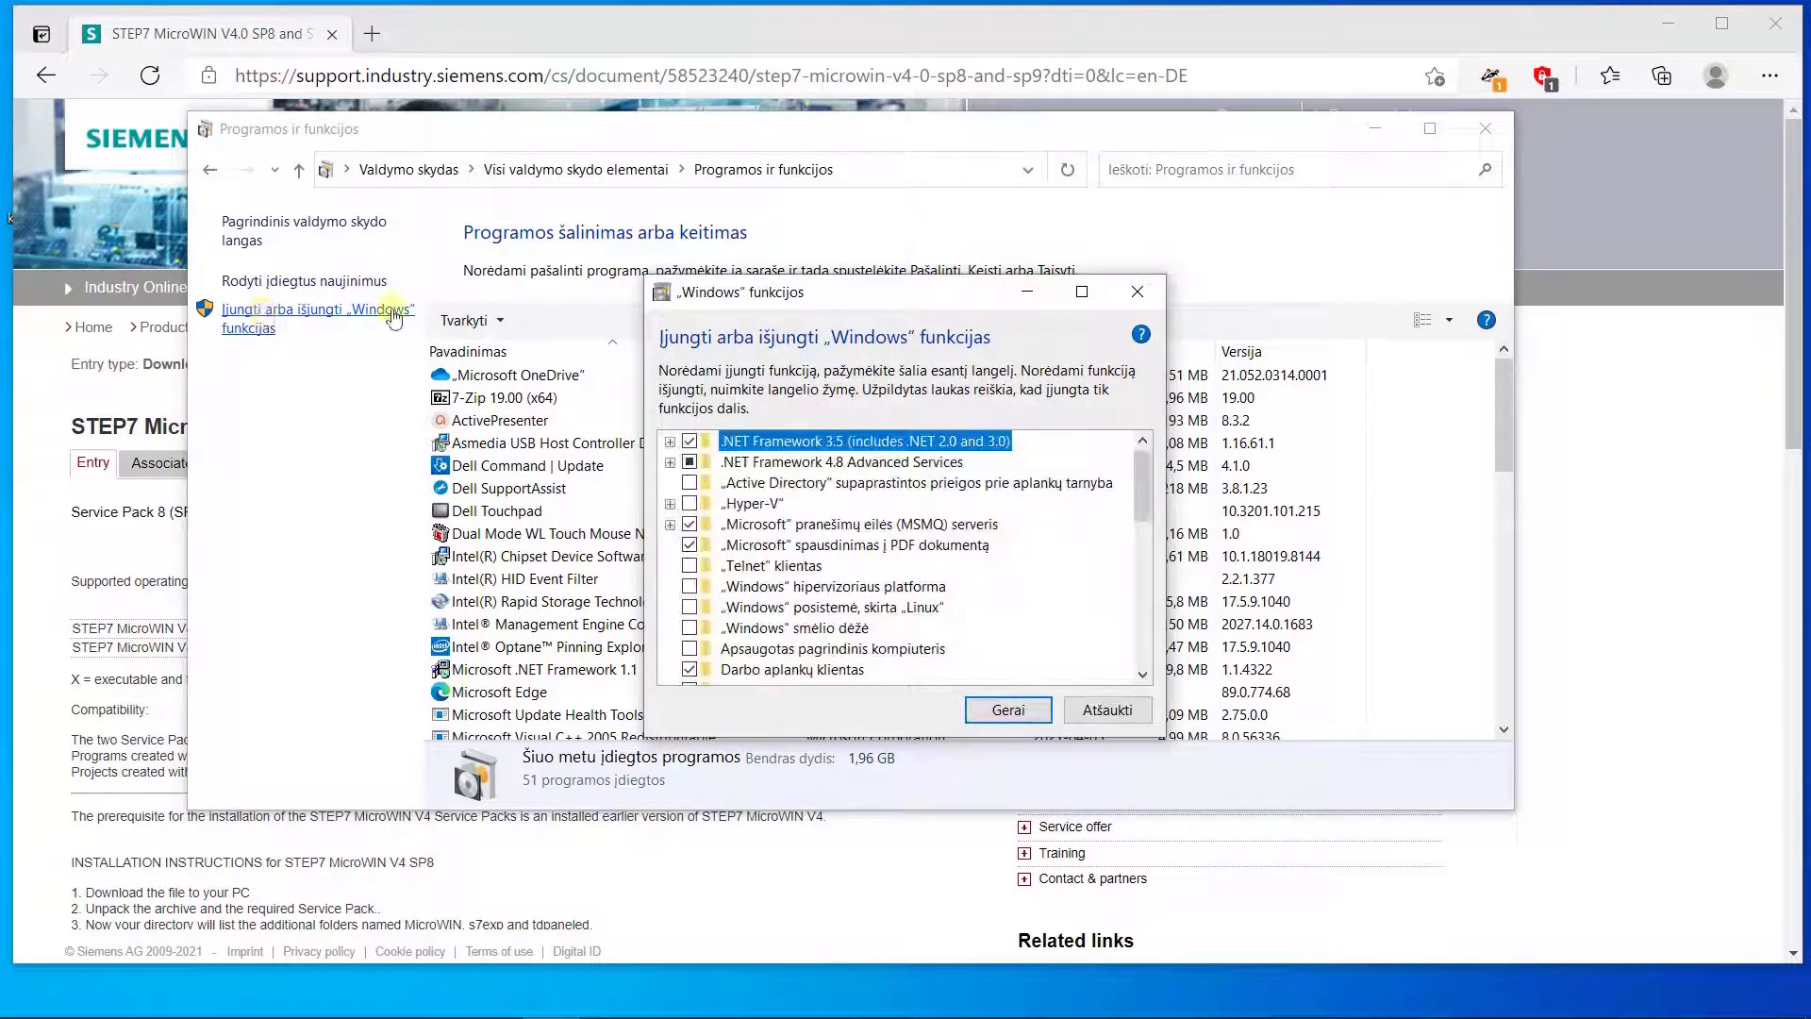
left_click_drag(938, 292, 602, 182)
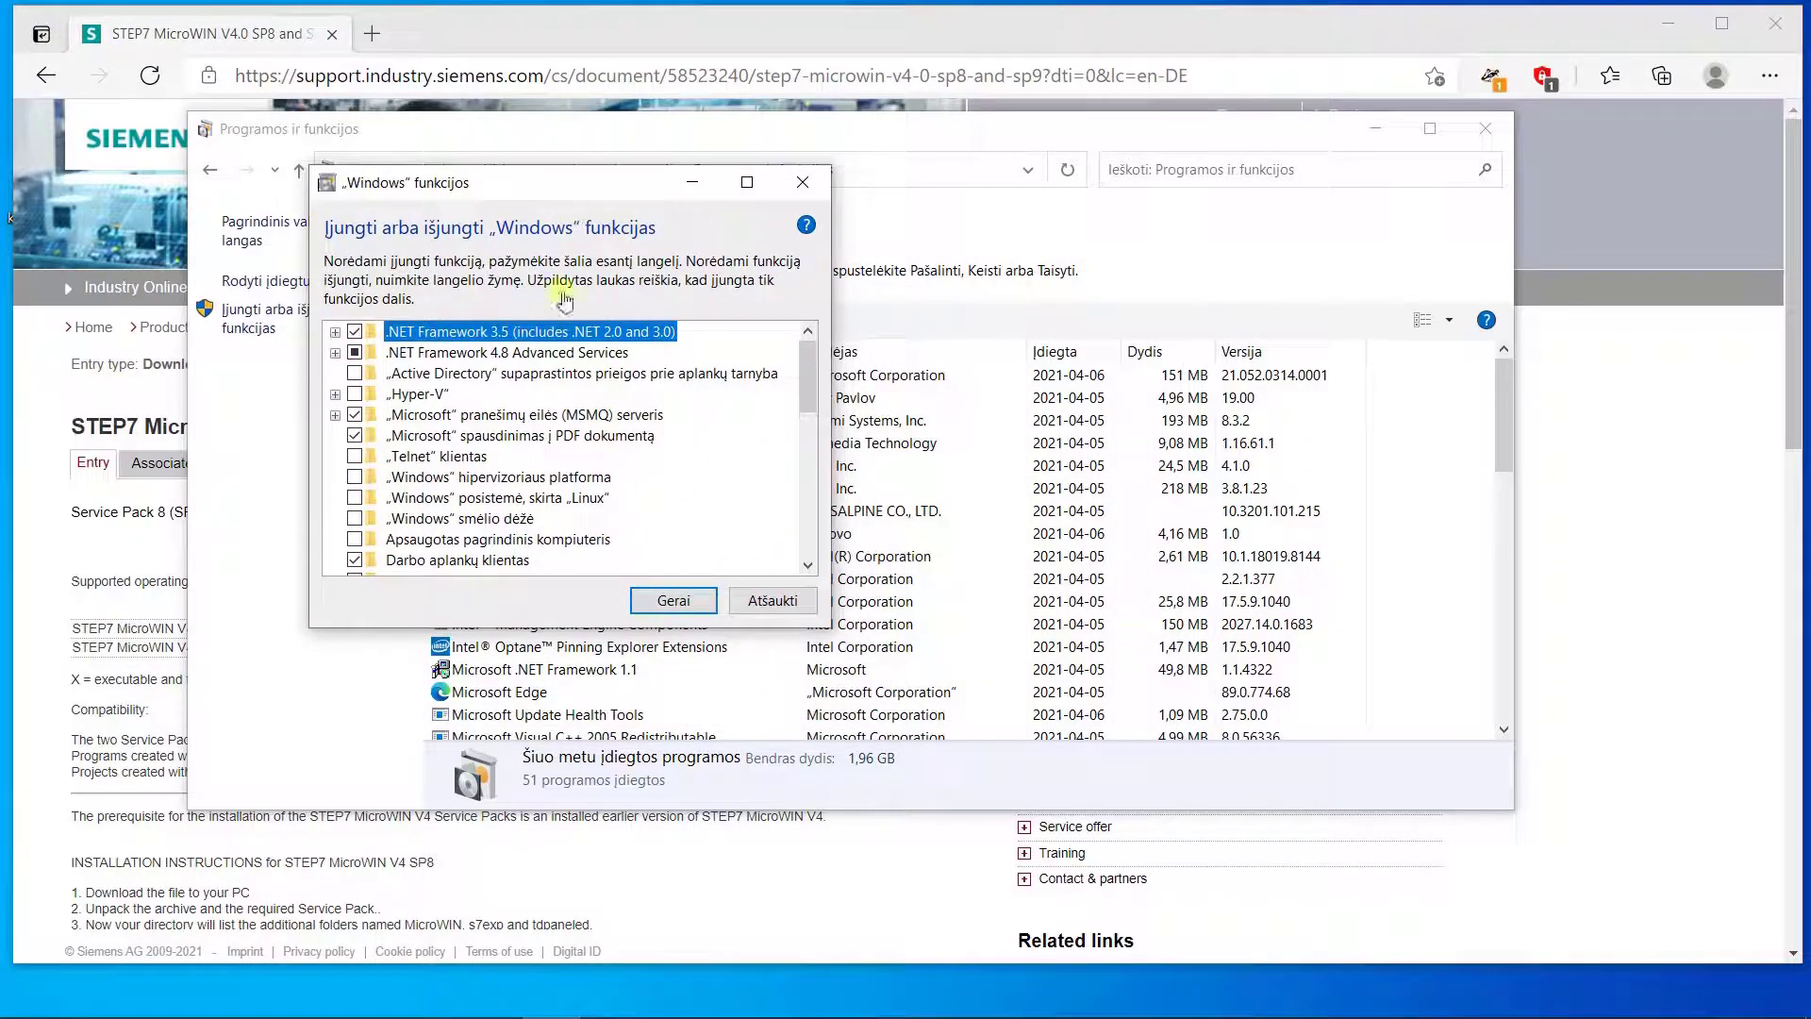
Step: Expand .NET Framework 3.5 and switch its Windows Communication Foundation HTTP and Non-HTTP Activation features off and back on
left_click(336, 334)
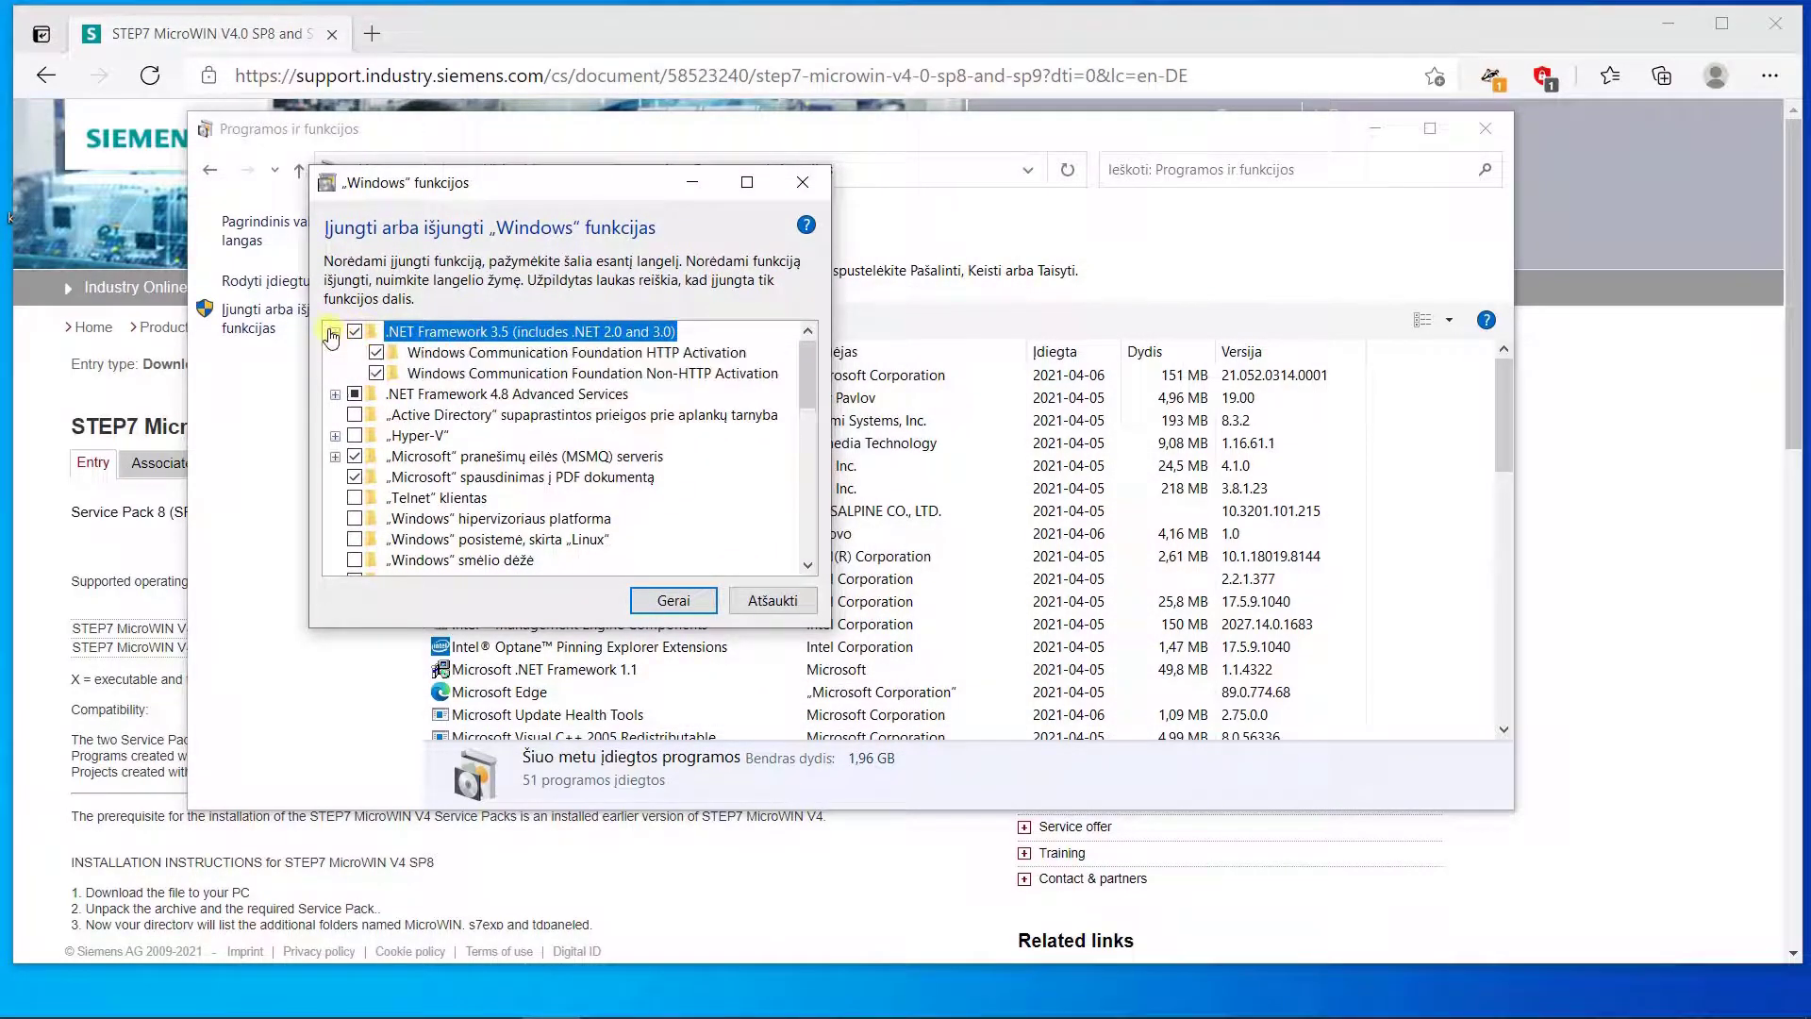
left_click(379, 355)
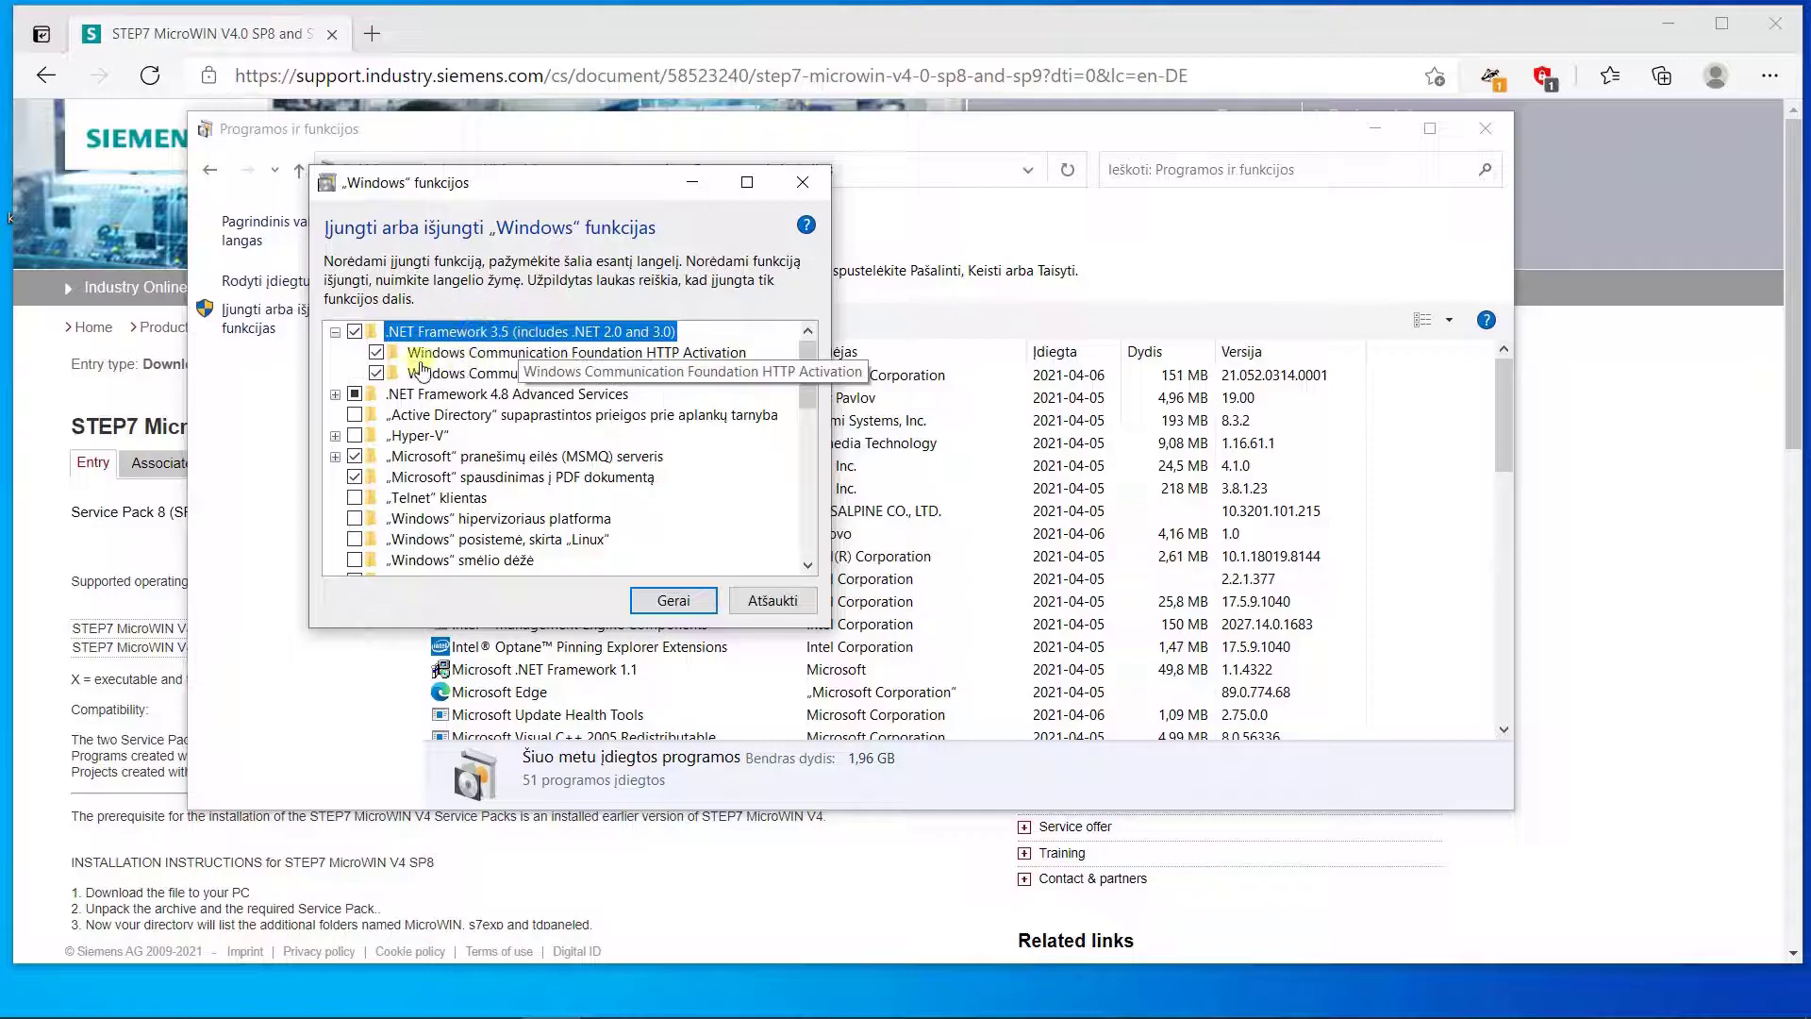
left_click(377, 355)
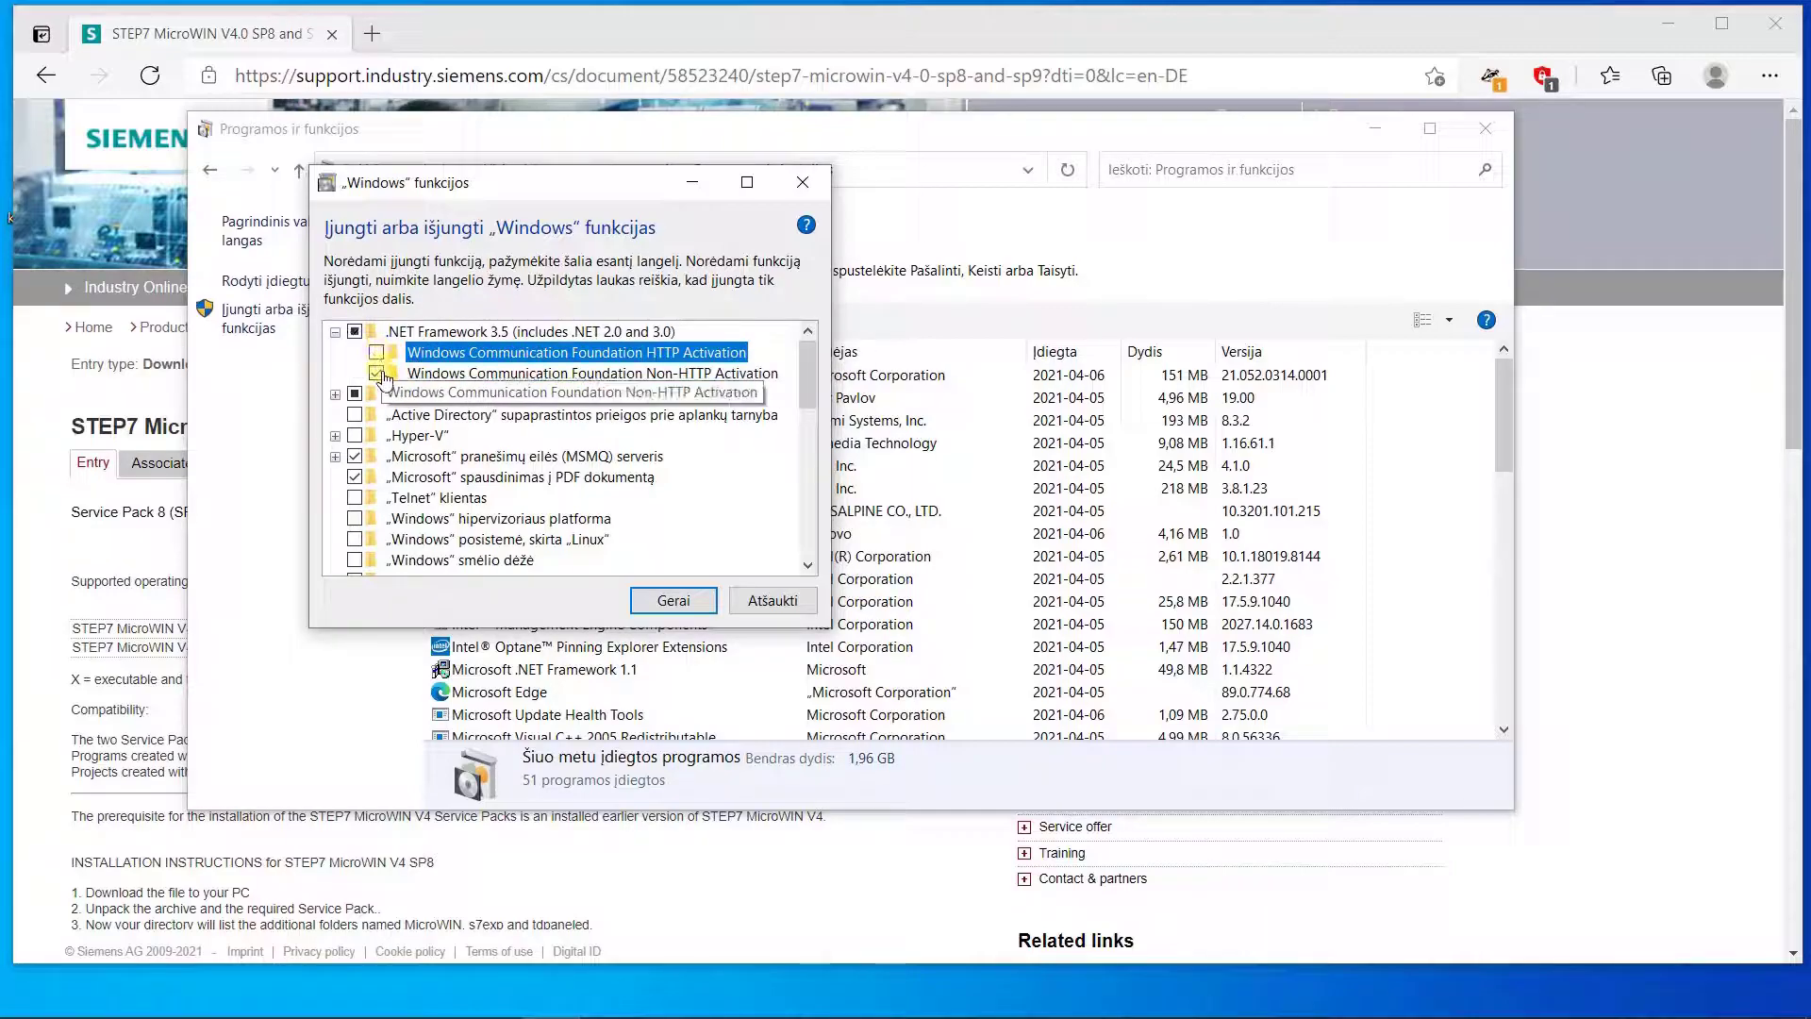
left_click(375, 373)
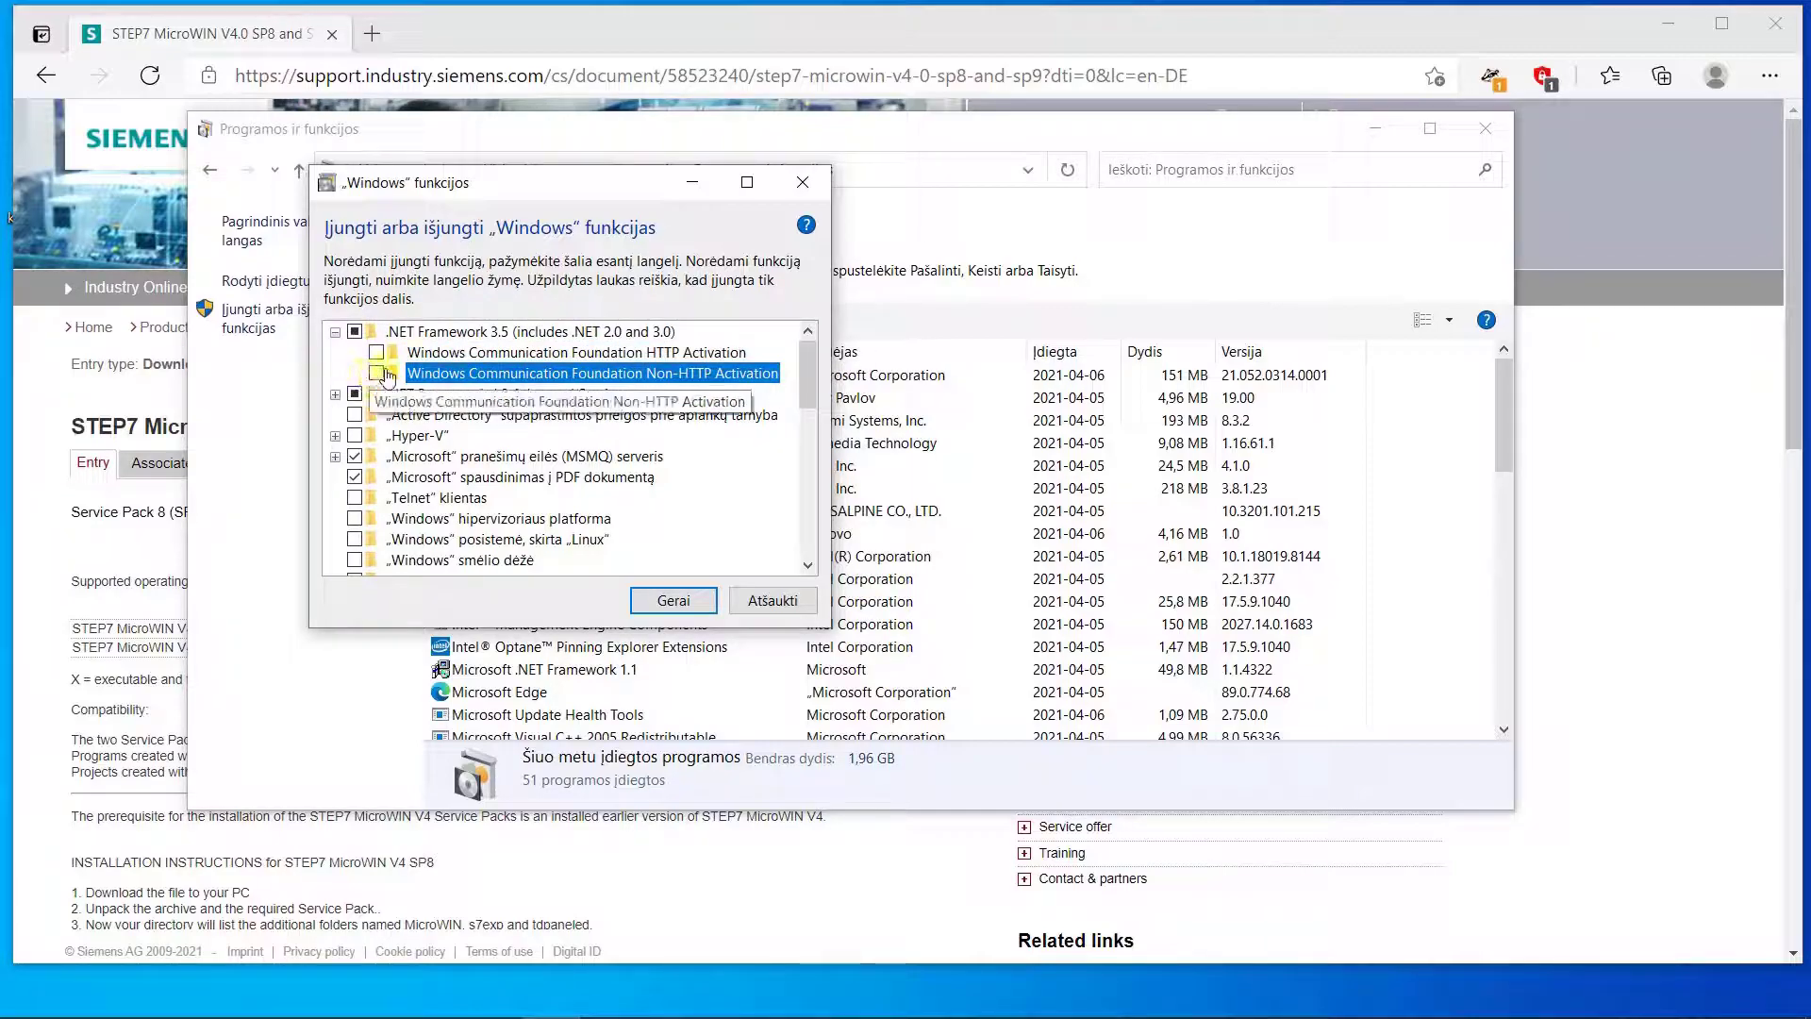
left_click(376, 373)
left_click(376, 353)
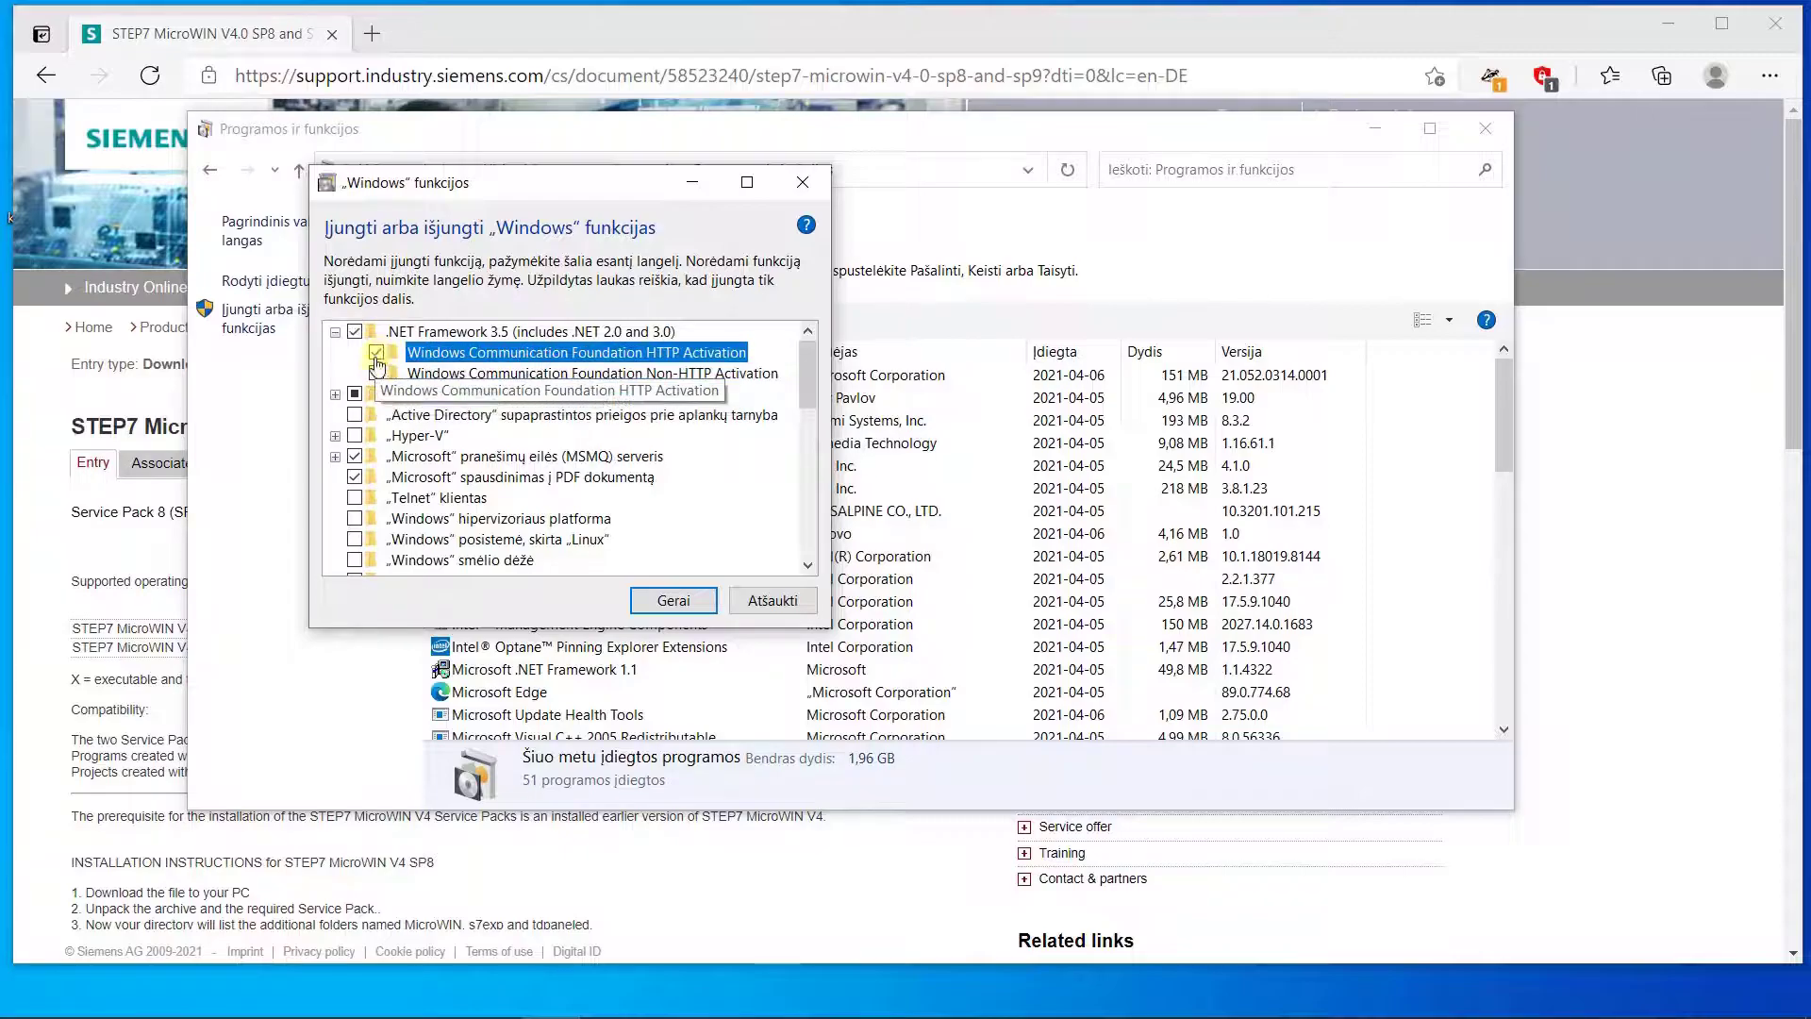
Step: Find the Microsoft Message Queue (MSMQ) Server feature and expand it and its server core to show all subfeatures
scroll(388, 398, "down", 1)
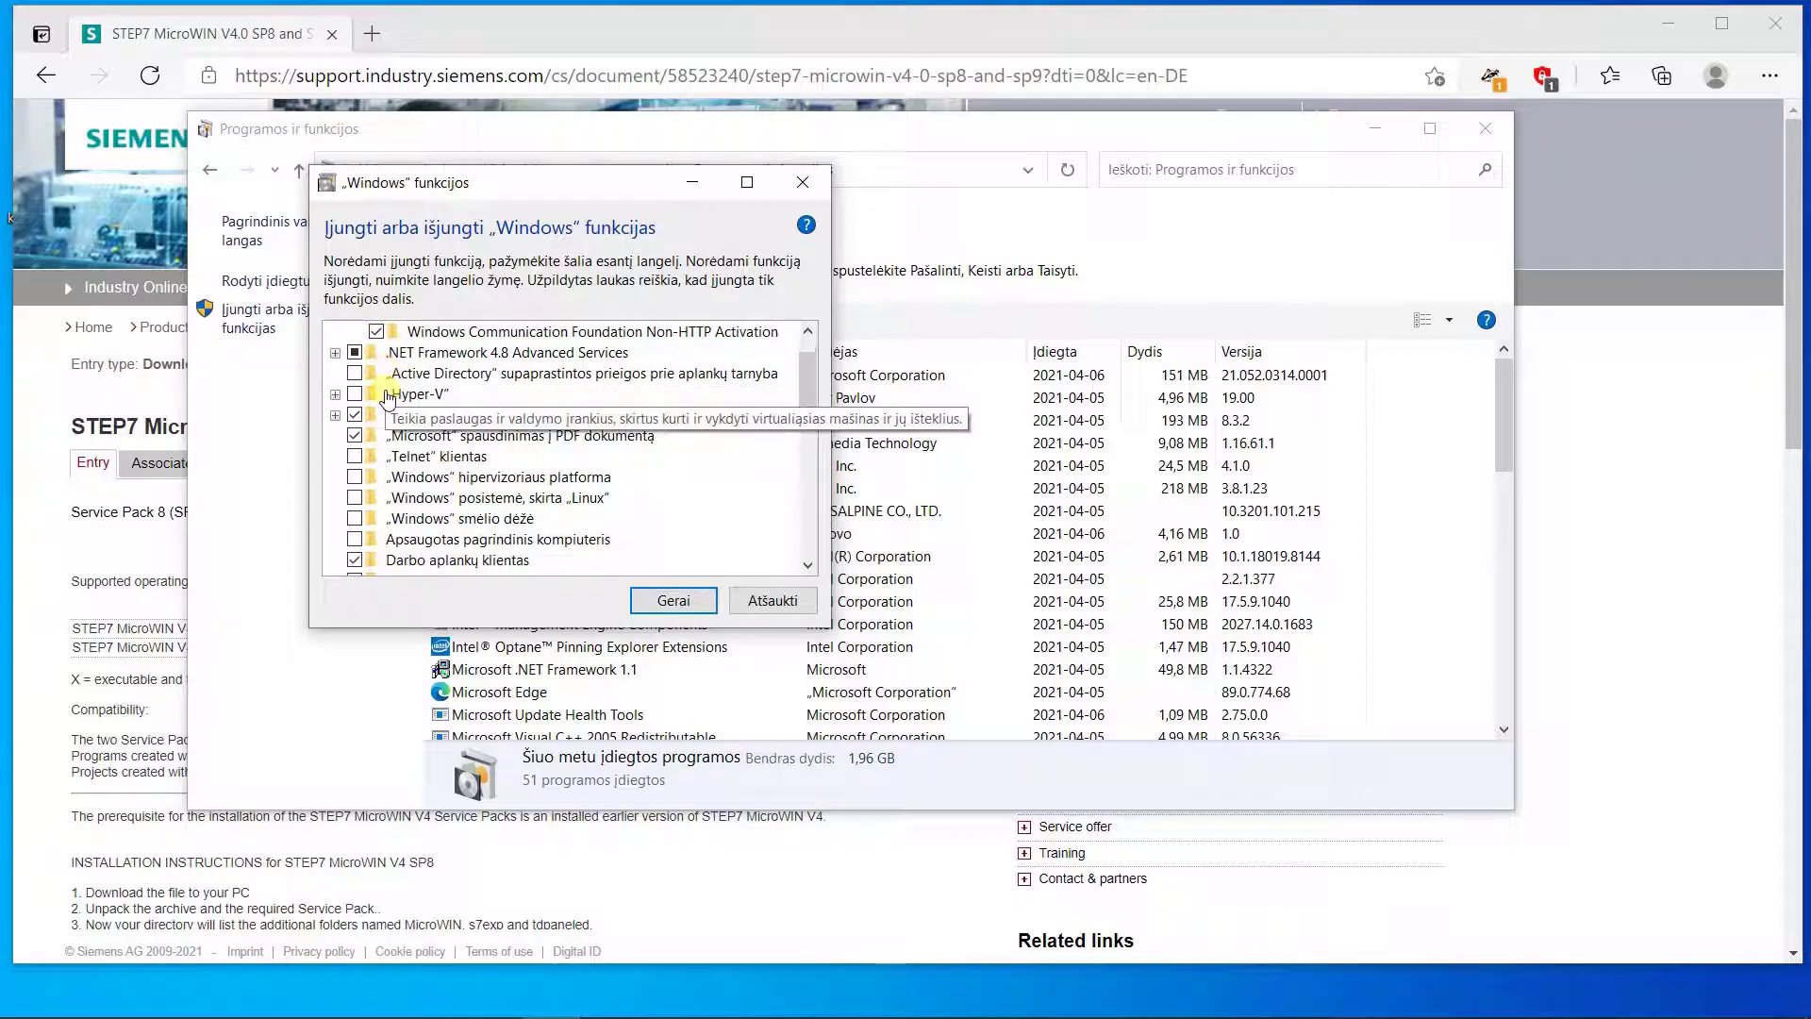
scroll(388, 398, "down", 1)
scroll(509, 458, "up", 3)
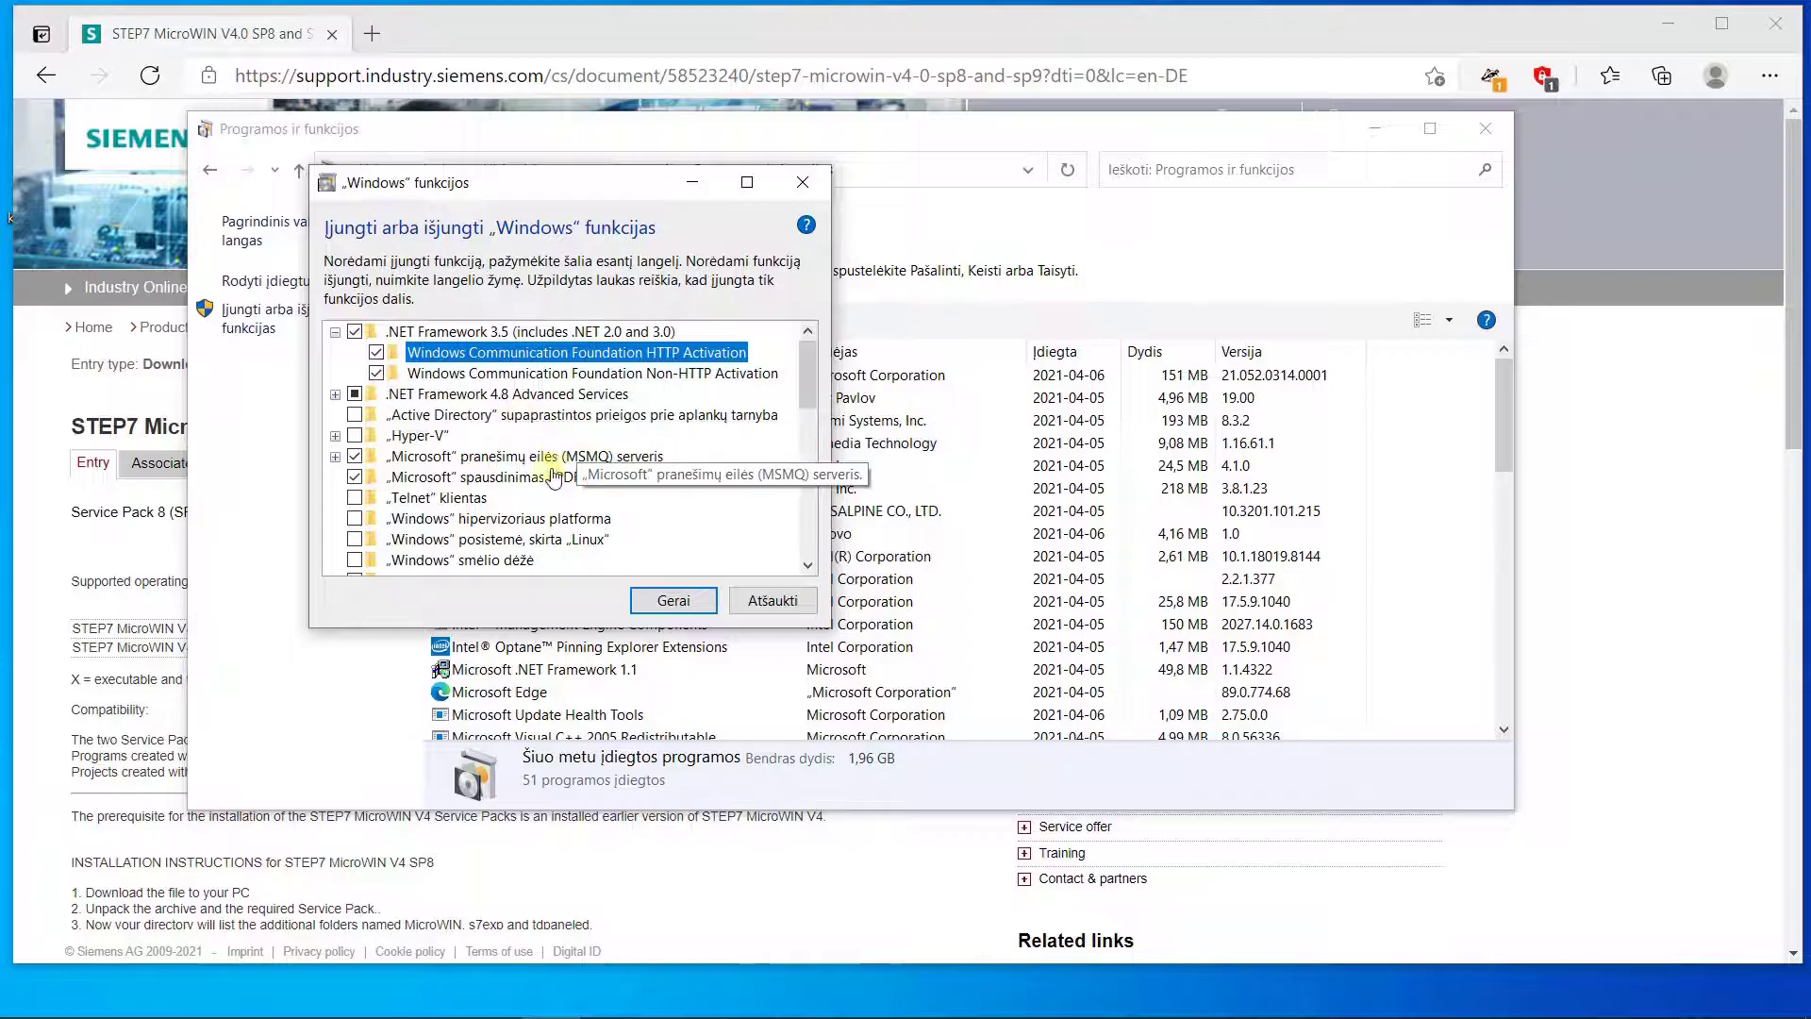
scroll(514, 460, "down", 3)
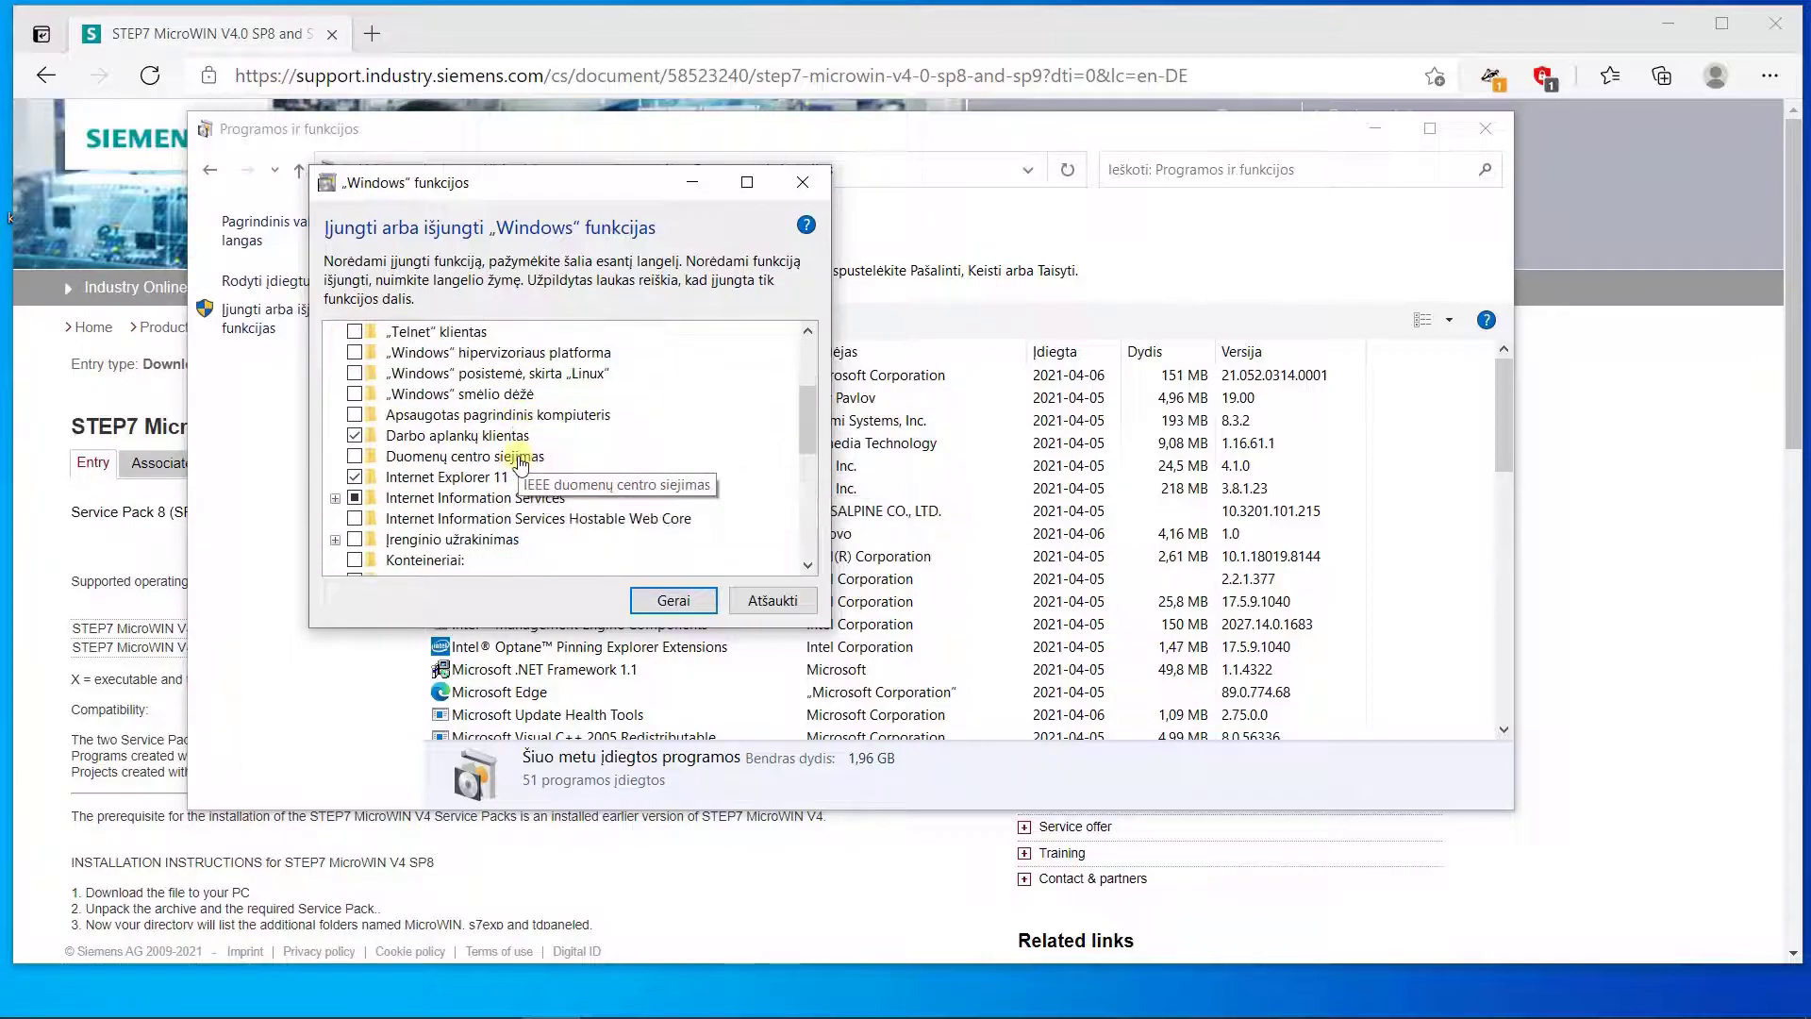
scroll(520, 462, "down", 1)
scroll(523, 460, "up", 2)
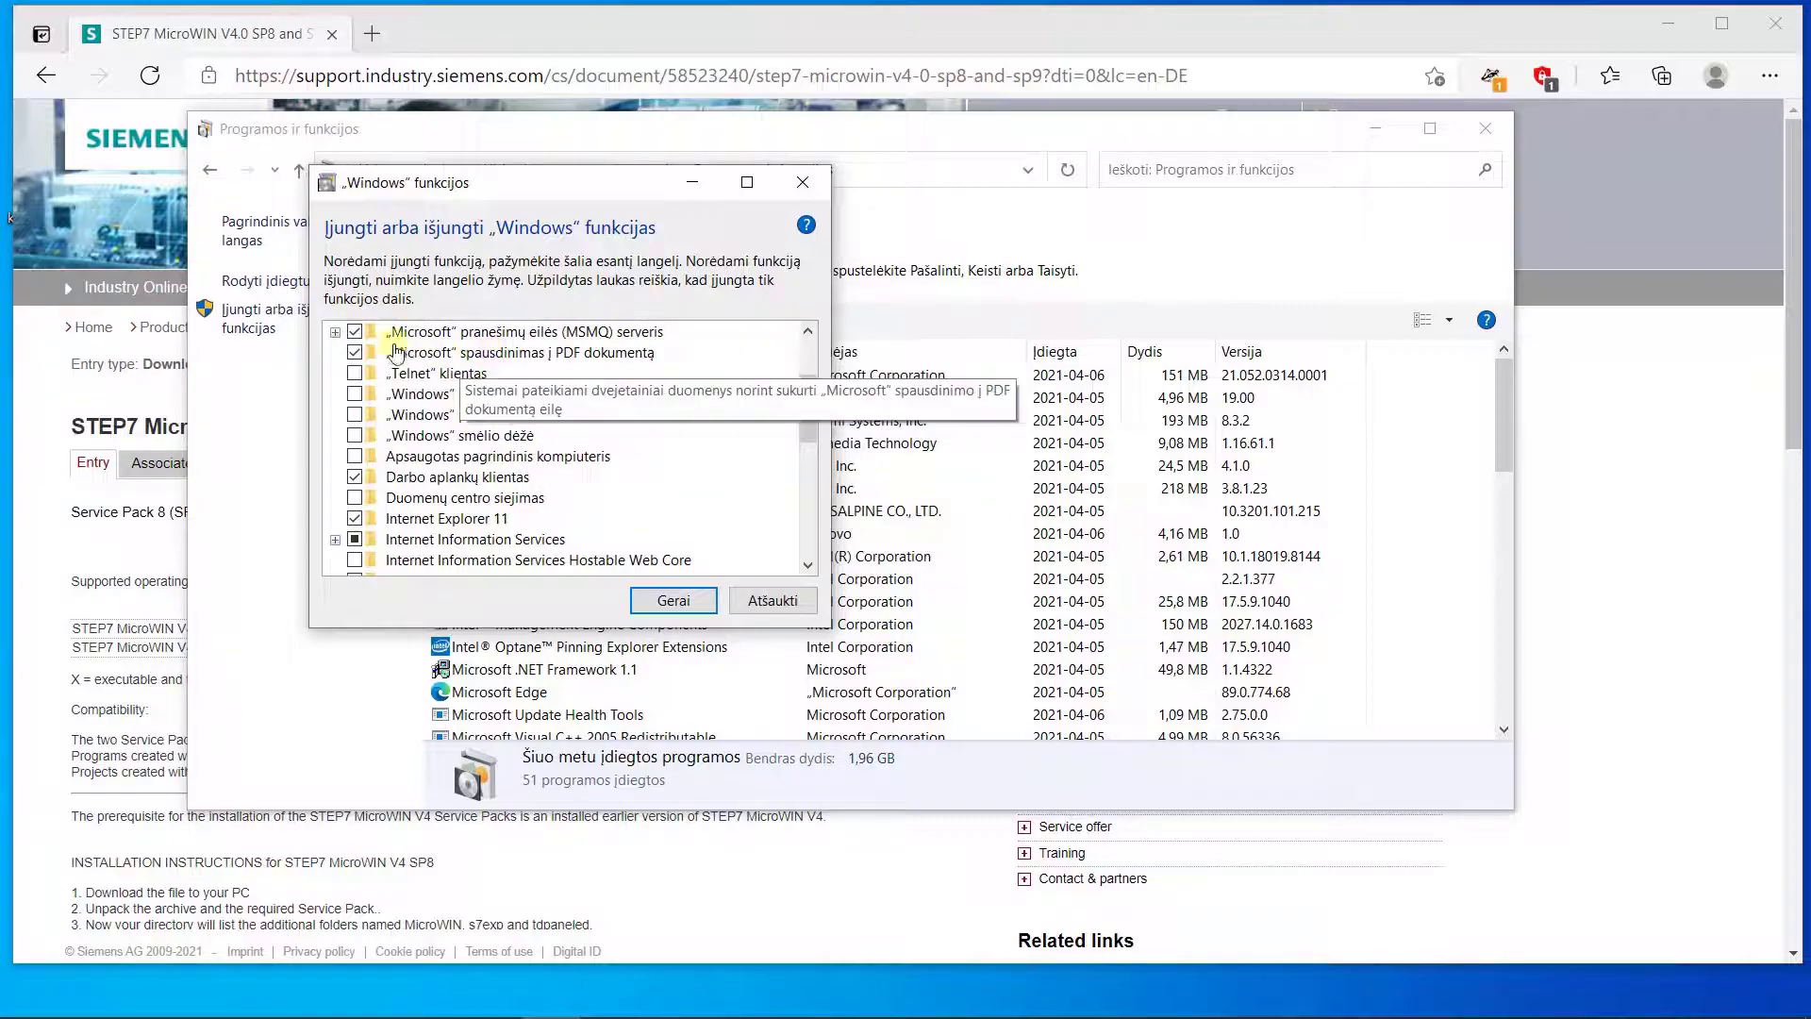
left_click(336, 332)
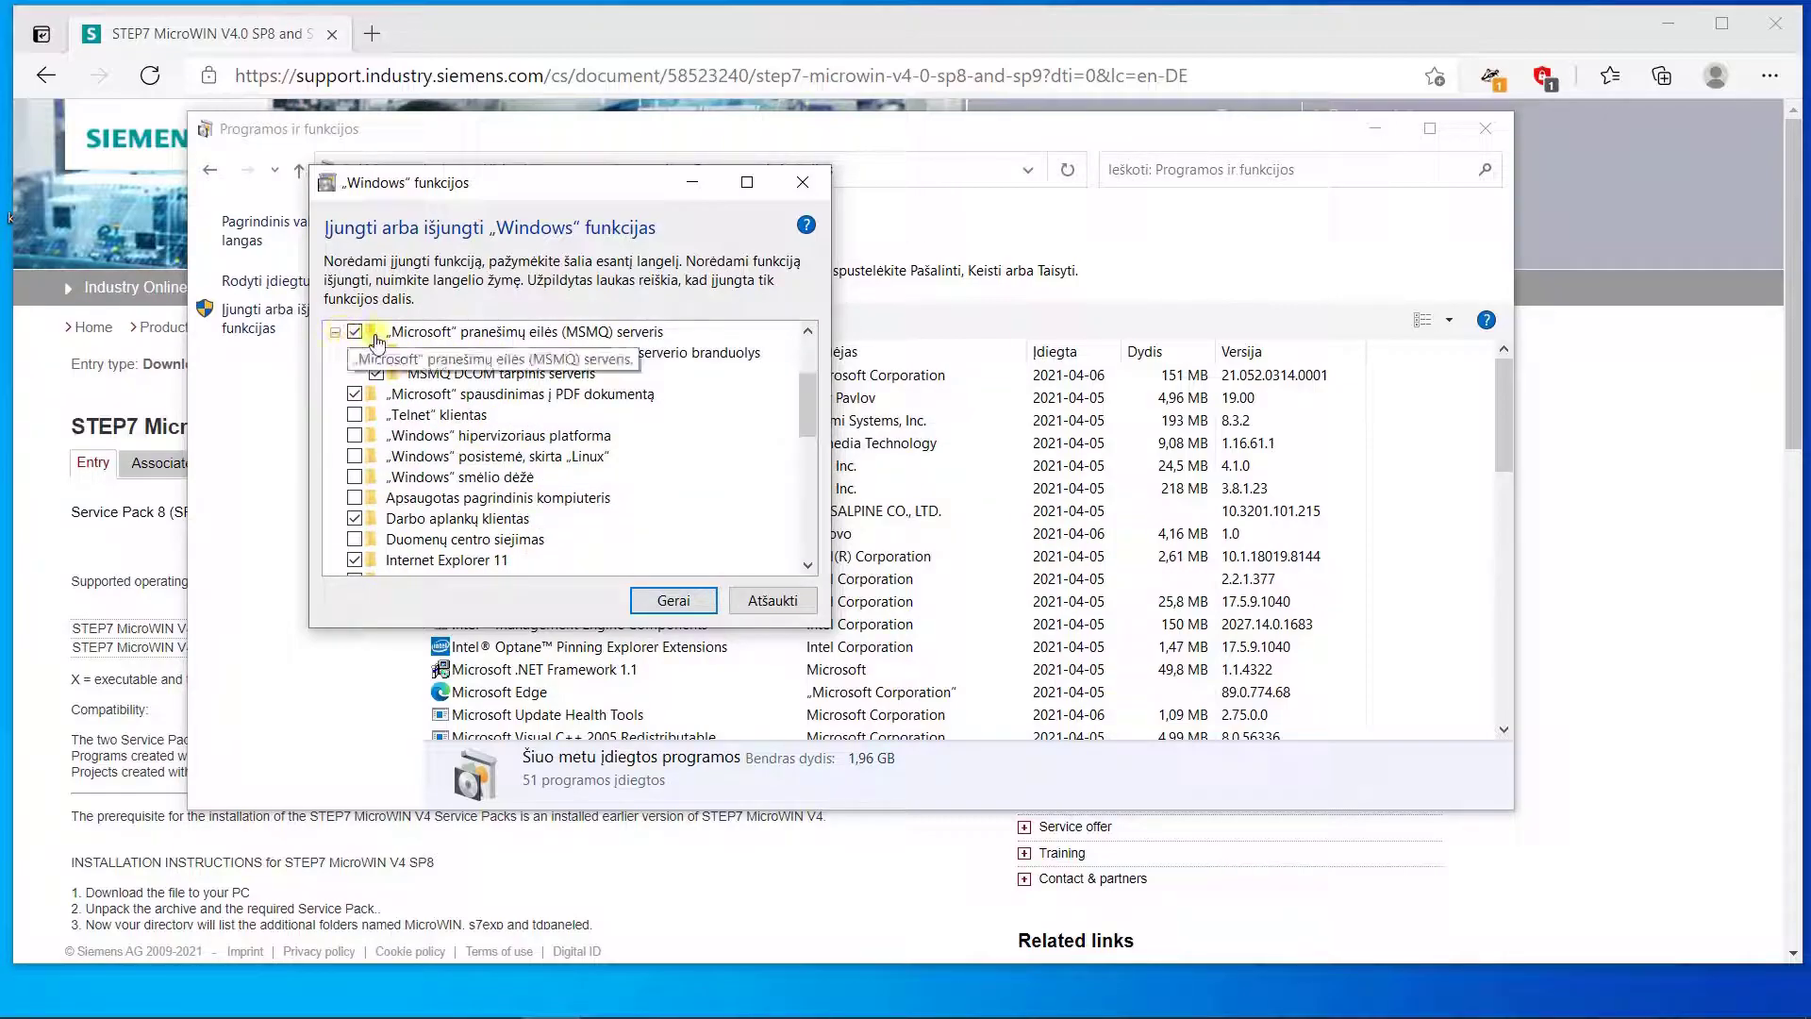
left_click(358, 355)
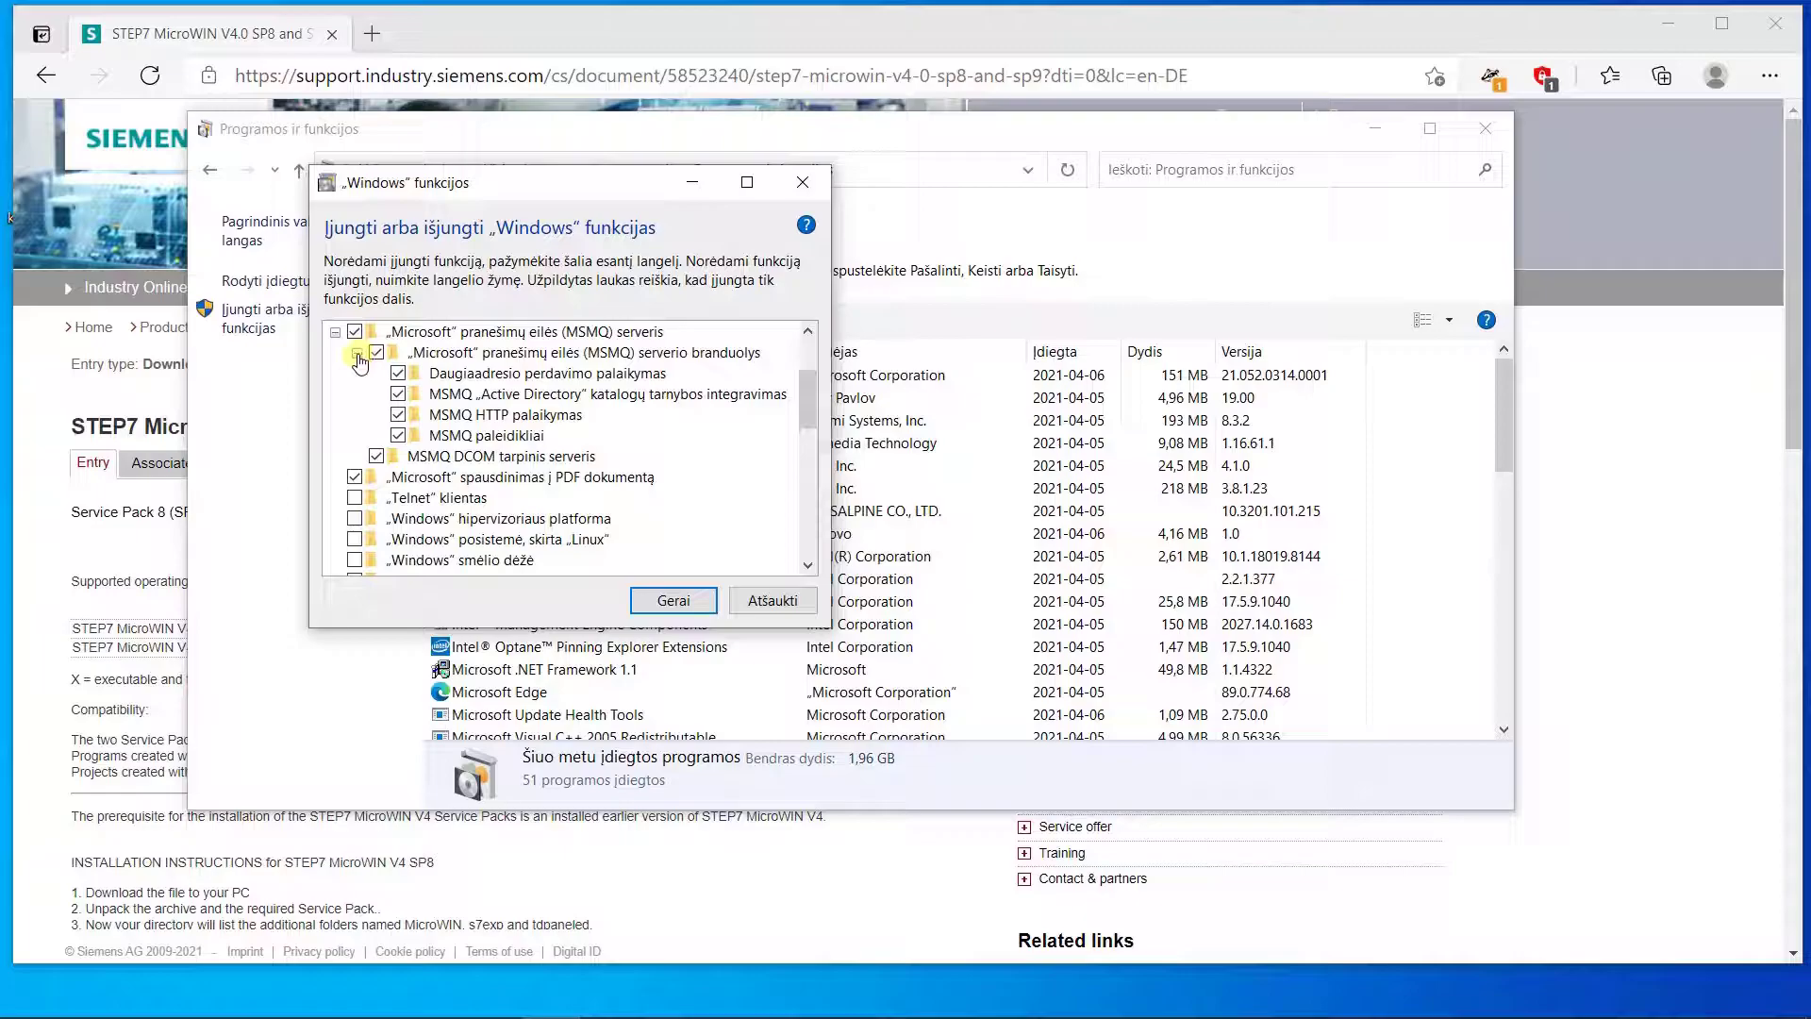
Step: Deselect the Microsoft Message Queue (MSMQ) Server feature together with its server core and all subfeatures
left_click(376, 456)
left_click(399, 434)
left_click(399, 414)
left_click(398, 393)
left_click(398, 372)
left_click(383, 354)
left_click(368, 331)
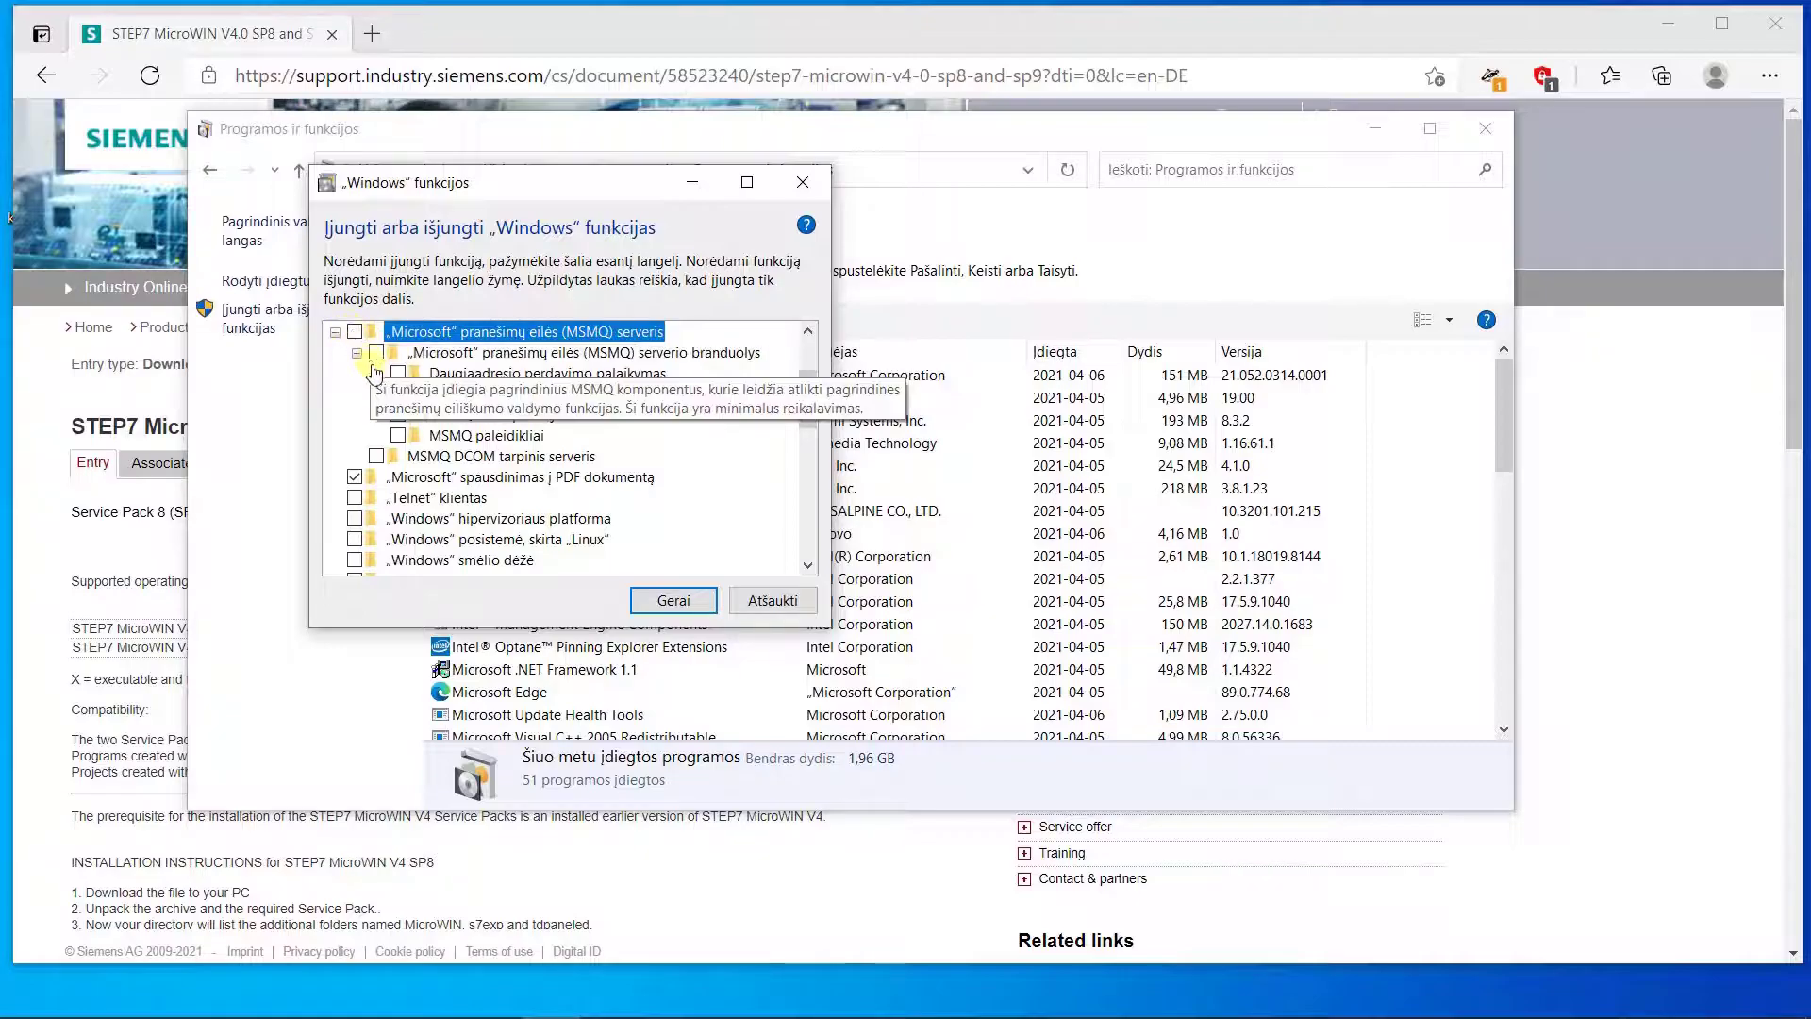
Step: Enable the MSMQ DCOM proxy and all four MSMQ server core subfeatures, apply the Windows Features selection, and close Programs and Features
left_click(376, 455)
left_click(398, 435)
left_click(398, 415)
left_click(398, 394)
left_click(398, 373)
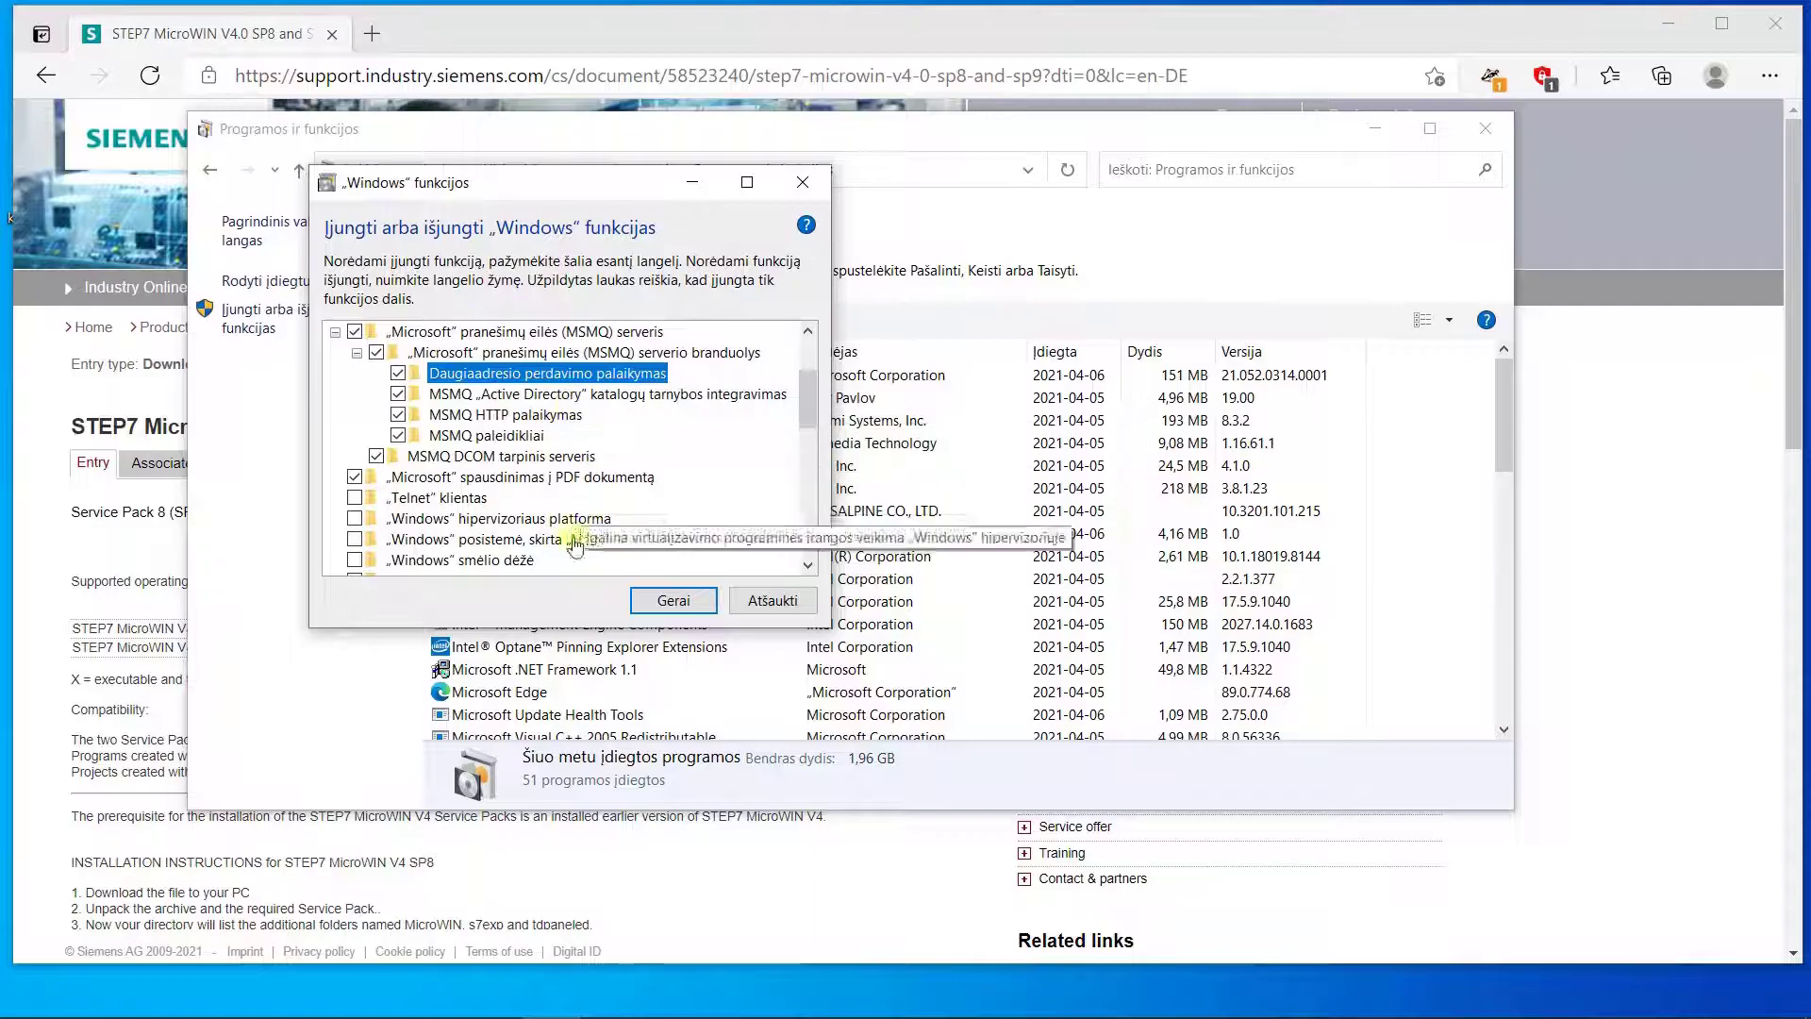
left_click(668, 607)
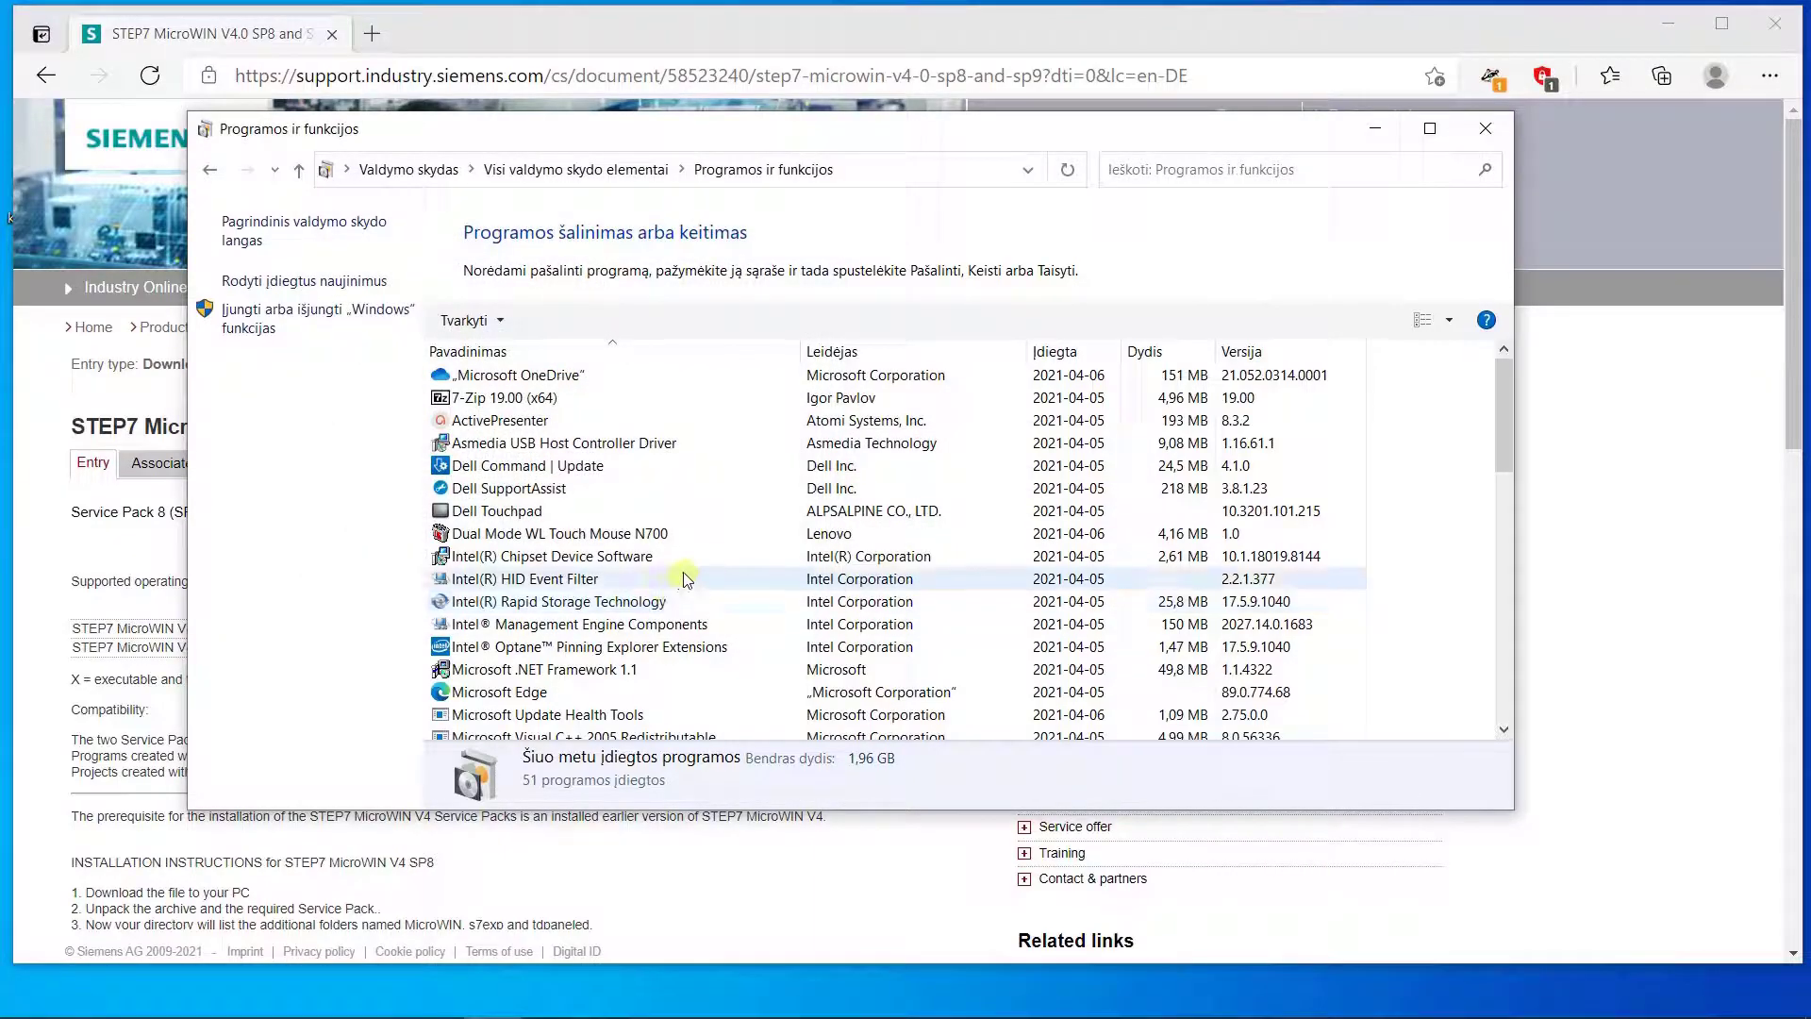
left_click(1497, 128)
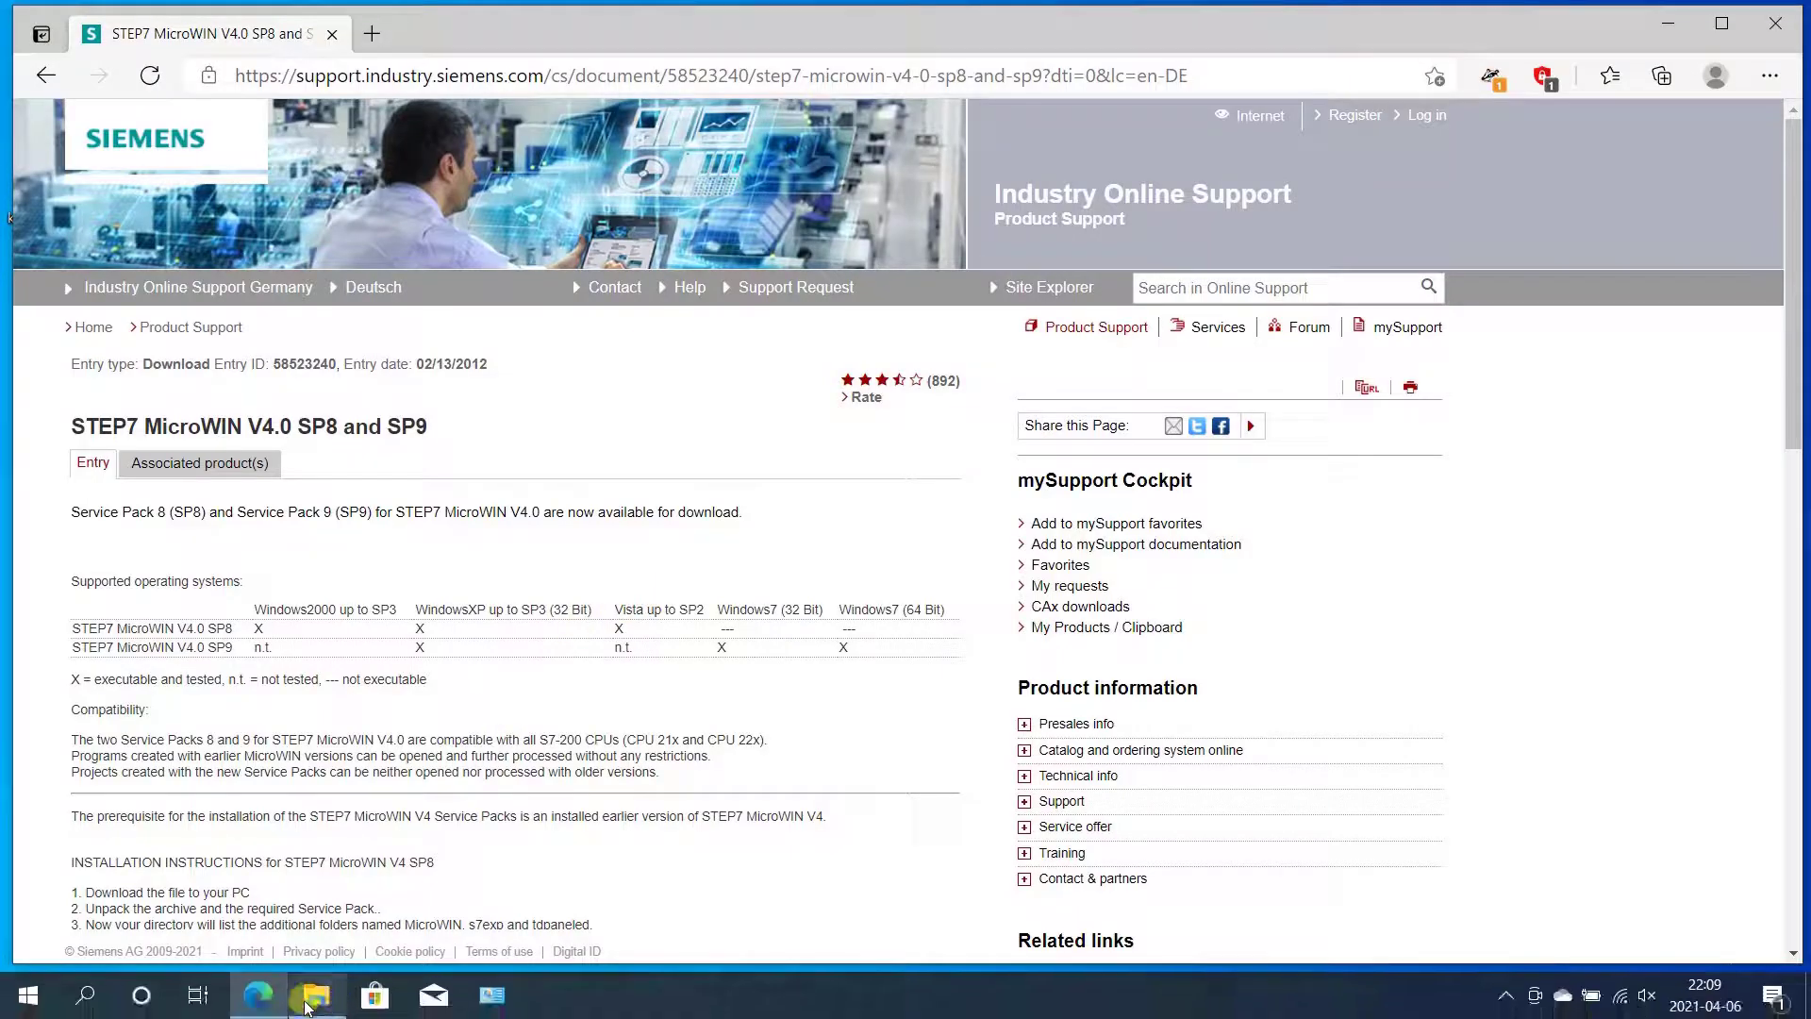
Step: Switch to File Explorer and mount the MicroWIN.iso image from the MicroWin folder on drive D
left_click(306, 1007)
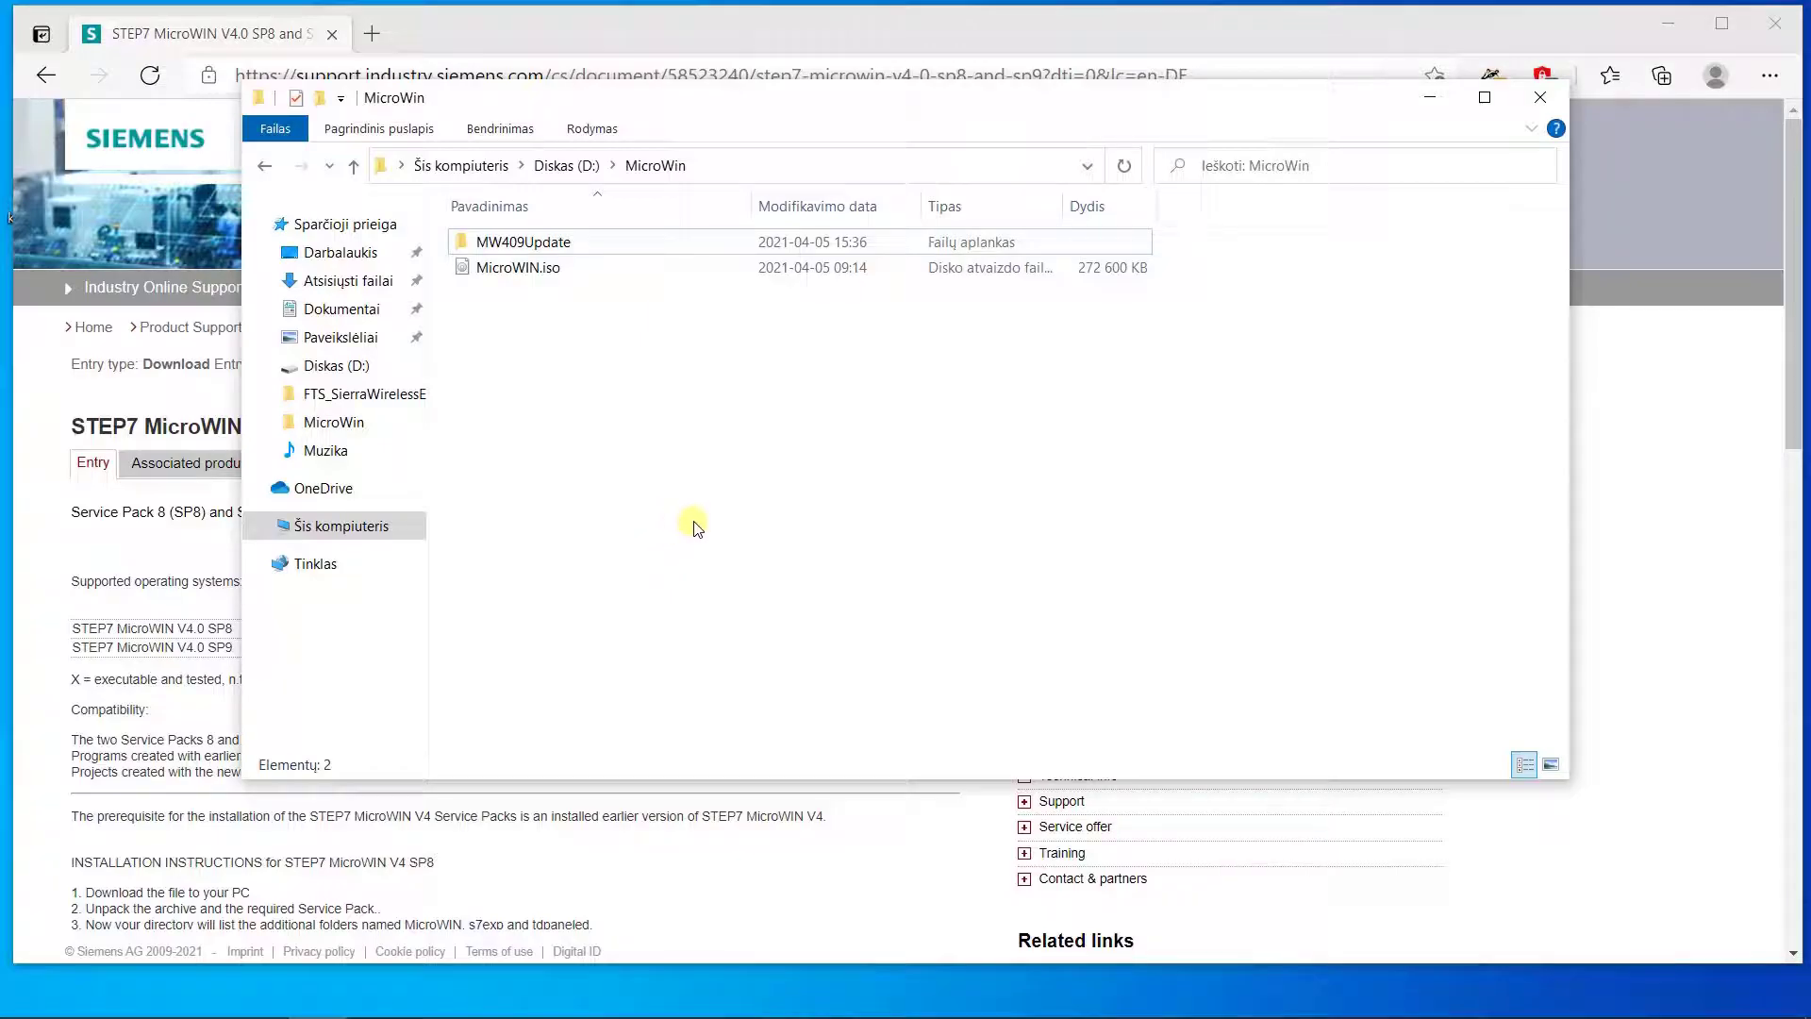
left_click(520, 273)
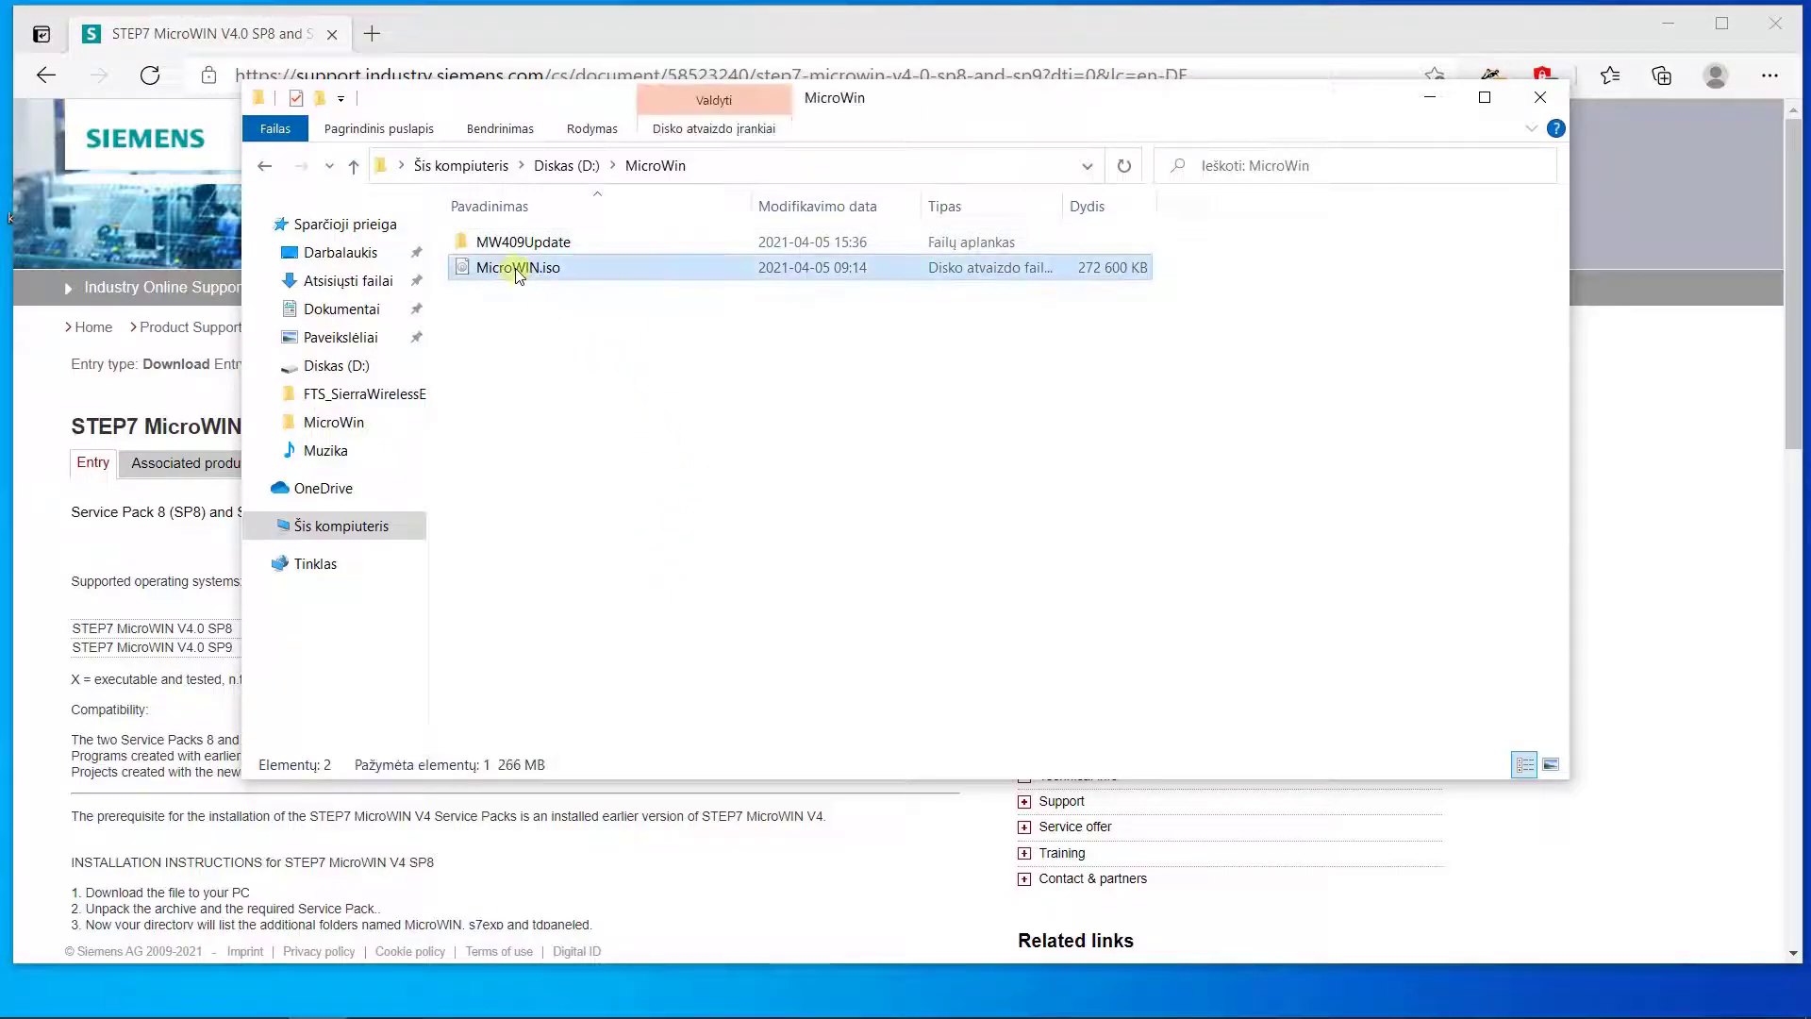
double_click(516, 270)
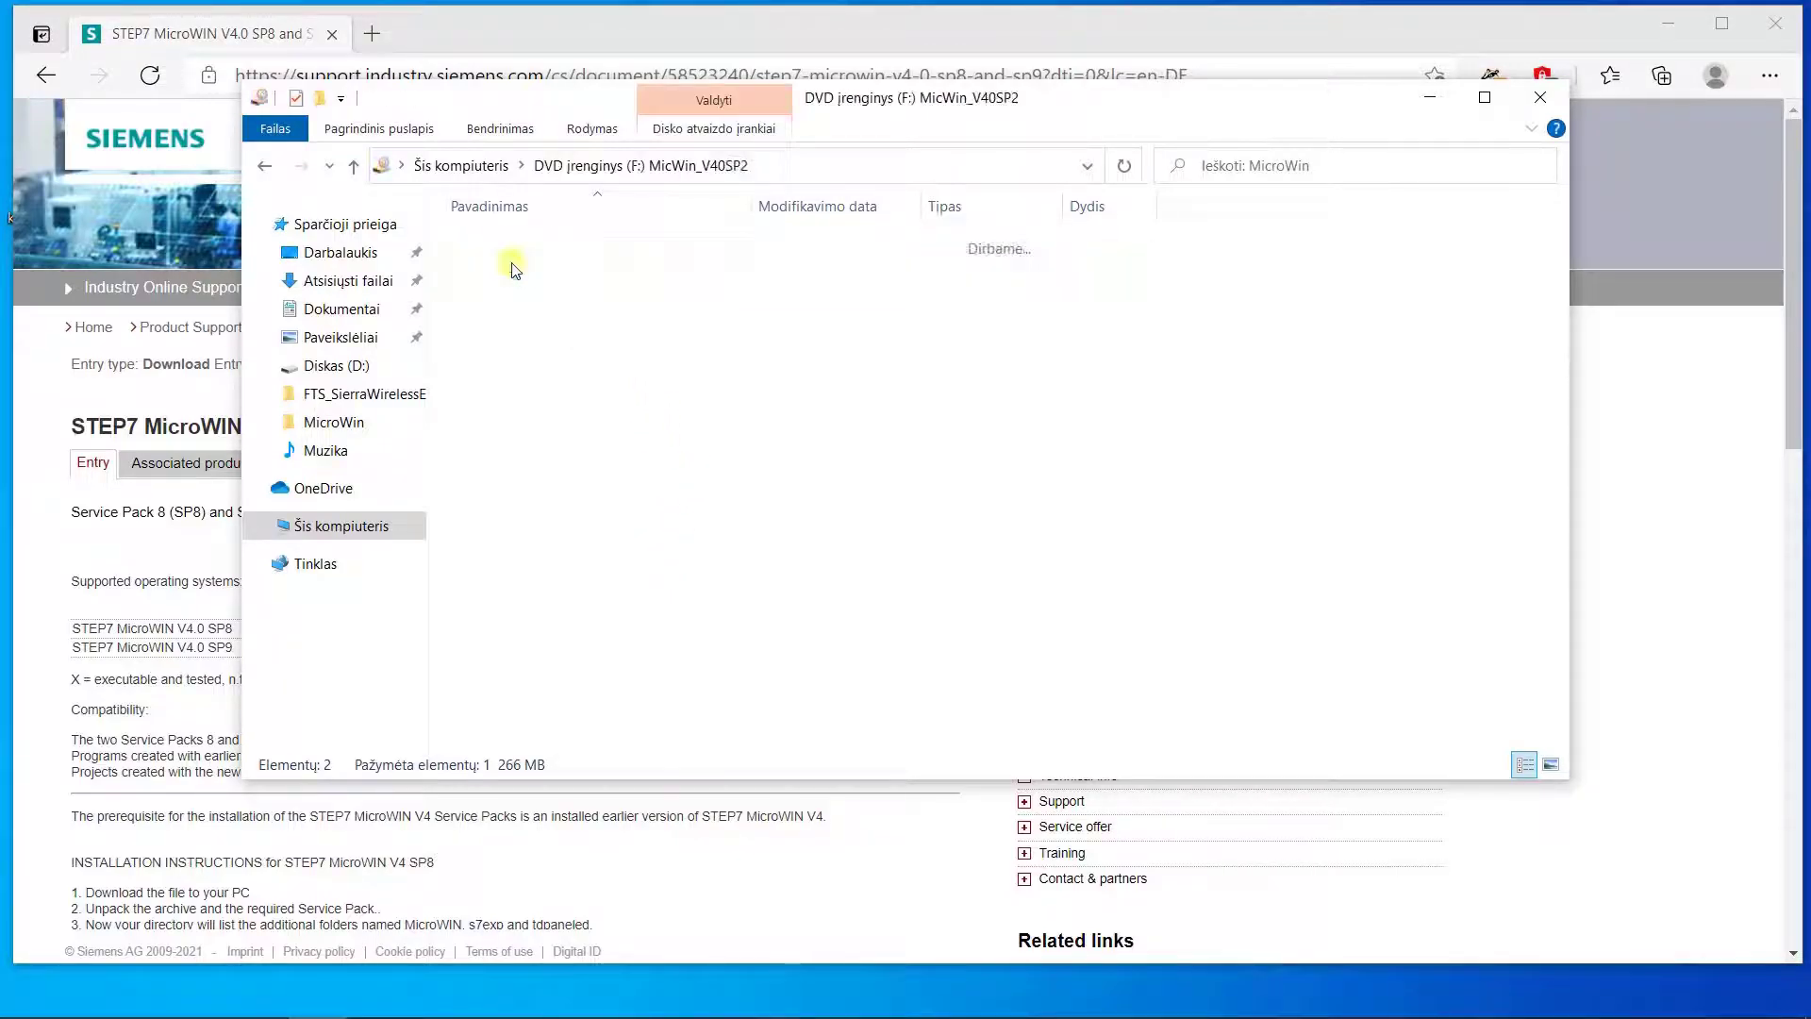
Step: Set Setup.exe on the mounted disc to run in Windows XP (Service Pack 2) compatibility mode and apply the change
scroll(553, 302, "down", 1)
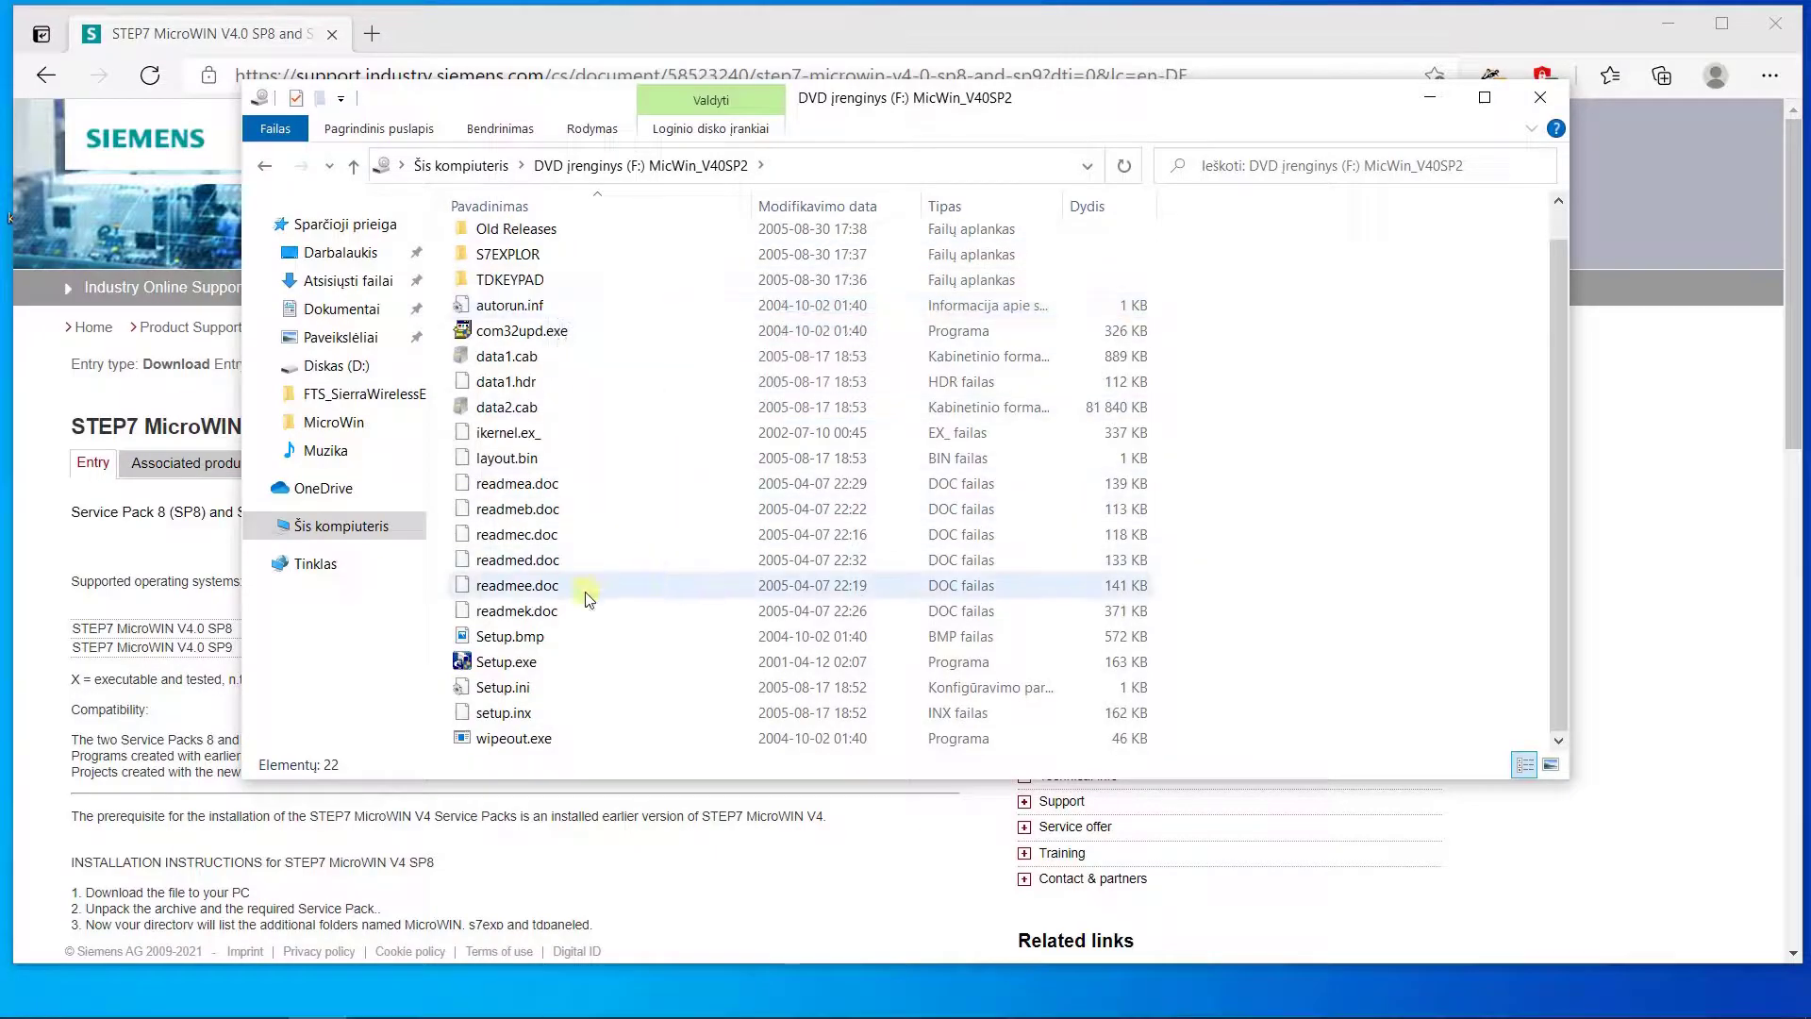
left_click(476, 664)
right_click(477, 667)
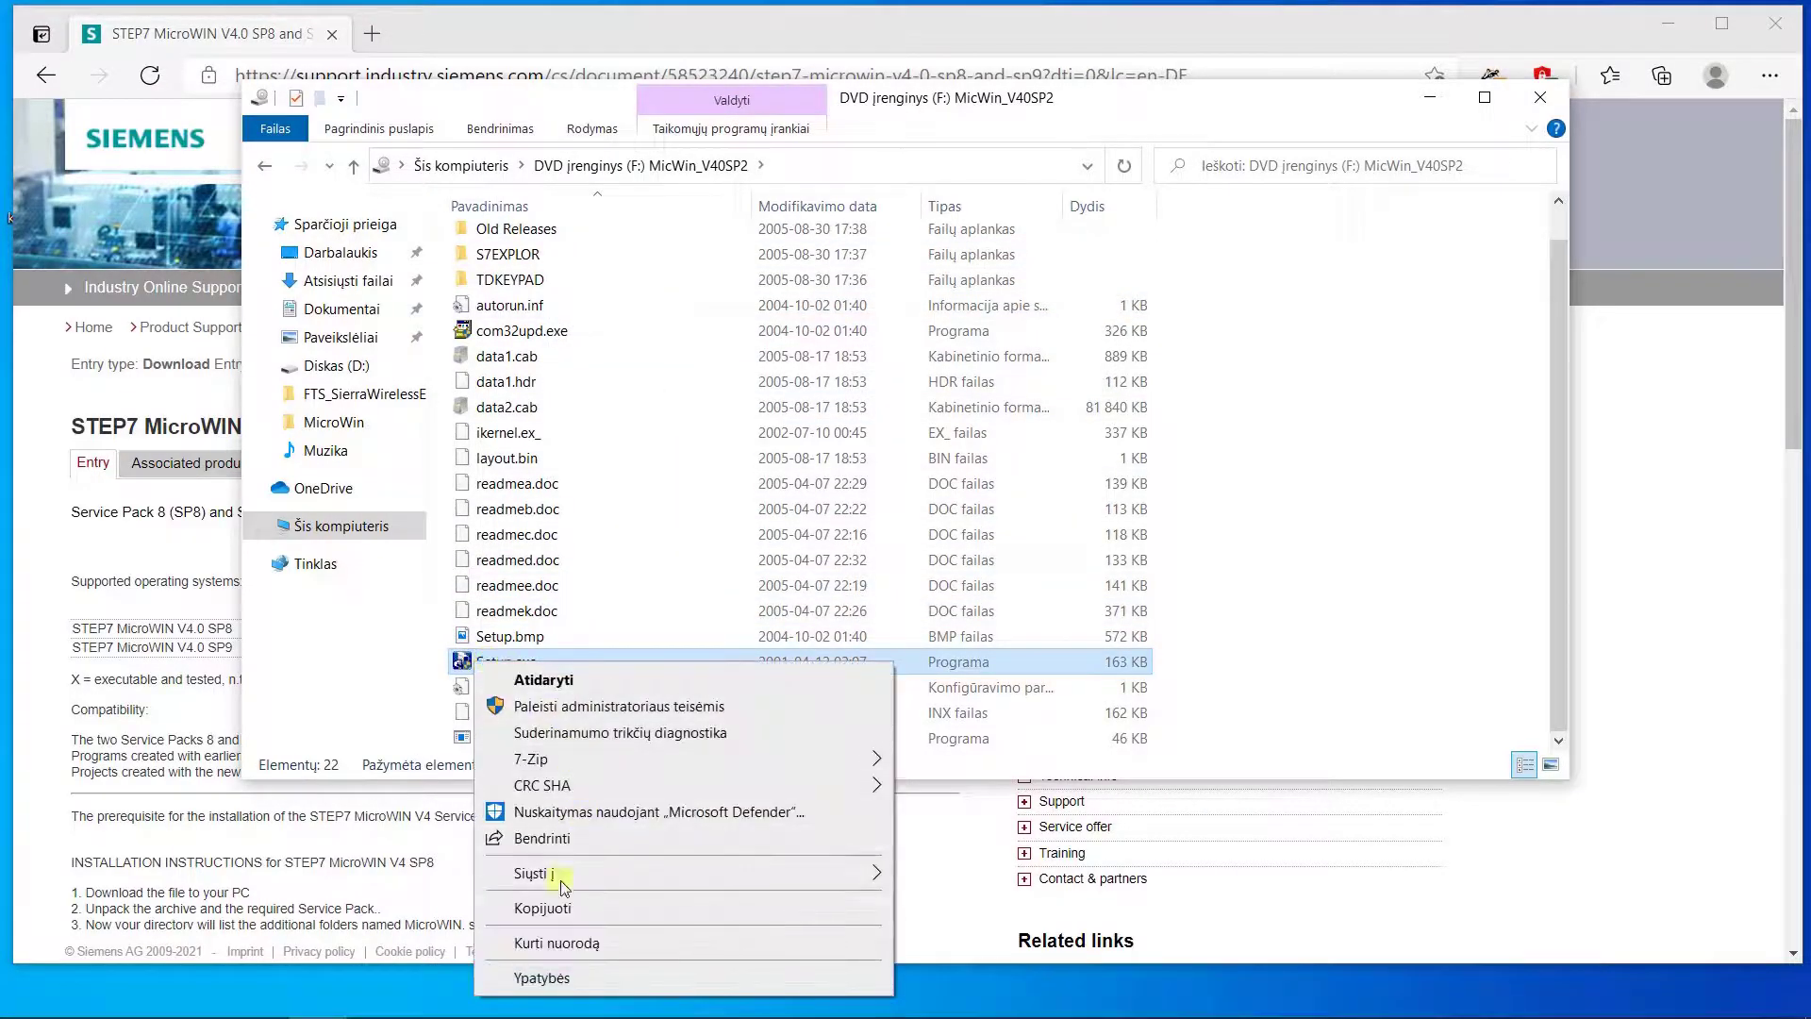
left_click(552, 974)
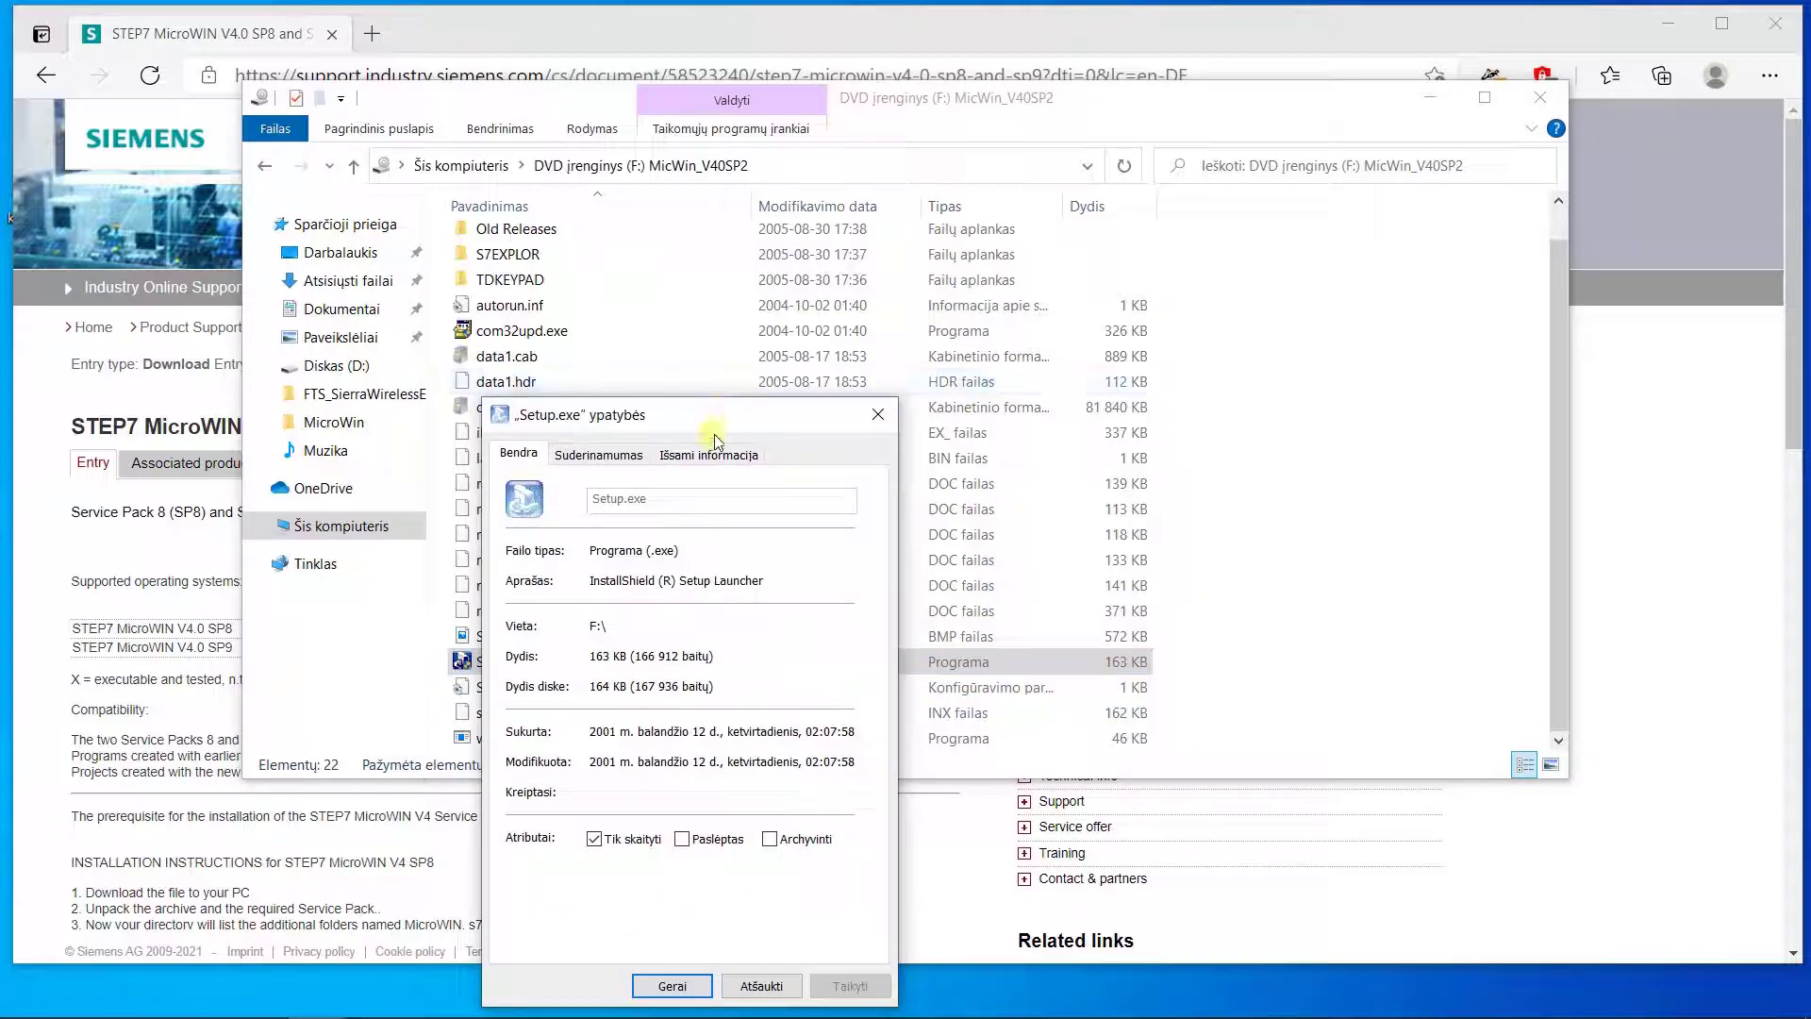
left_click_drag(711, 421, 737, 219)
left_click(645, 250)
left_click(550, 408)
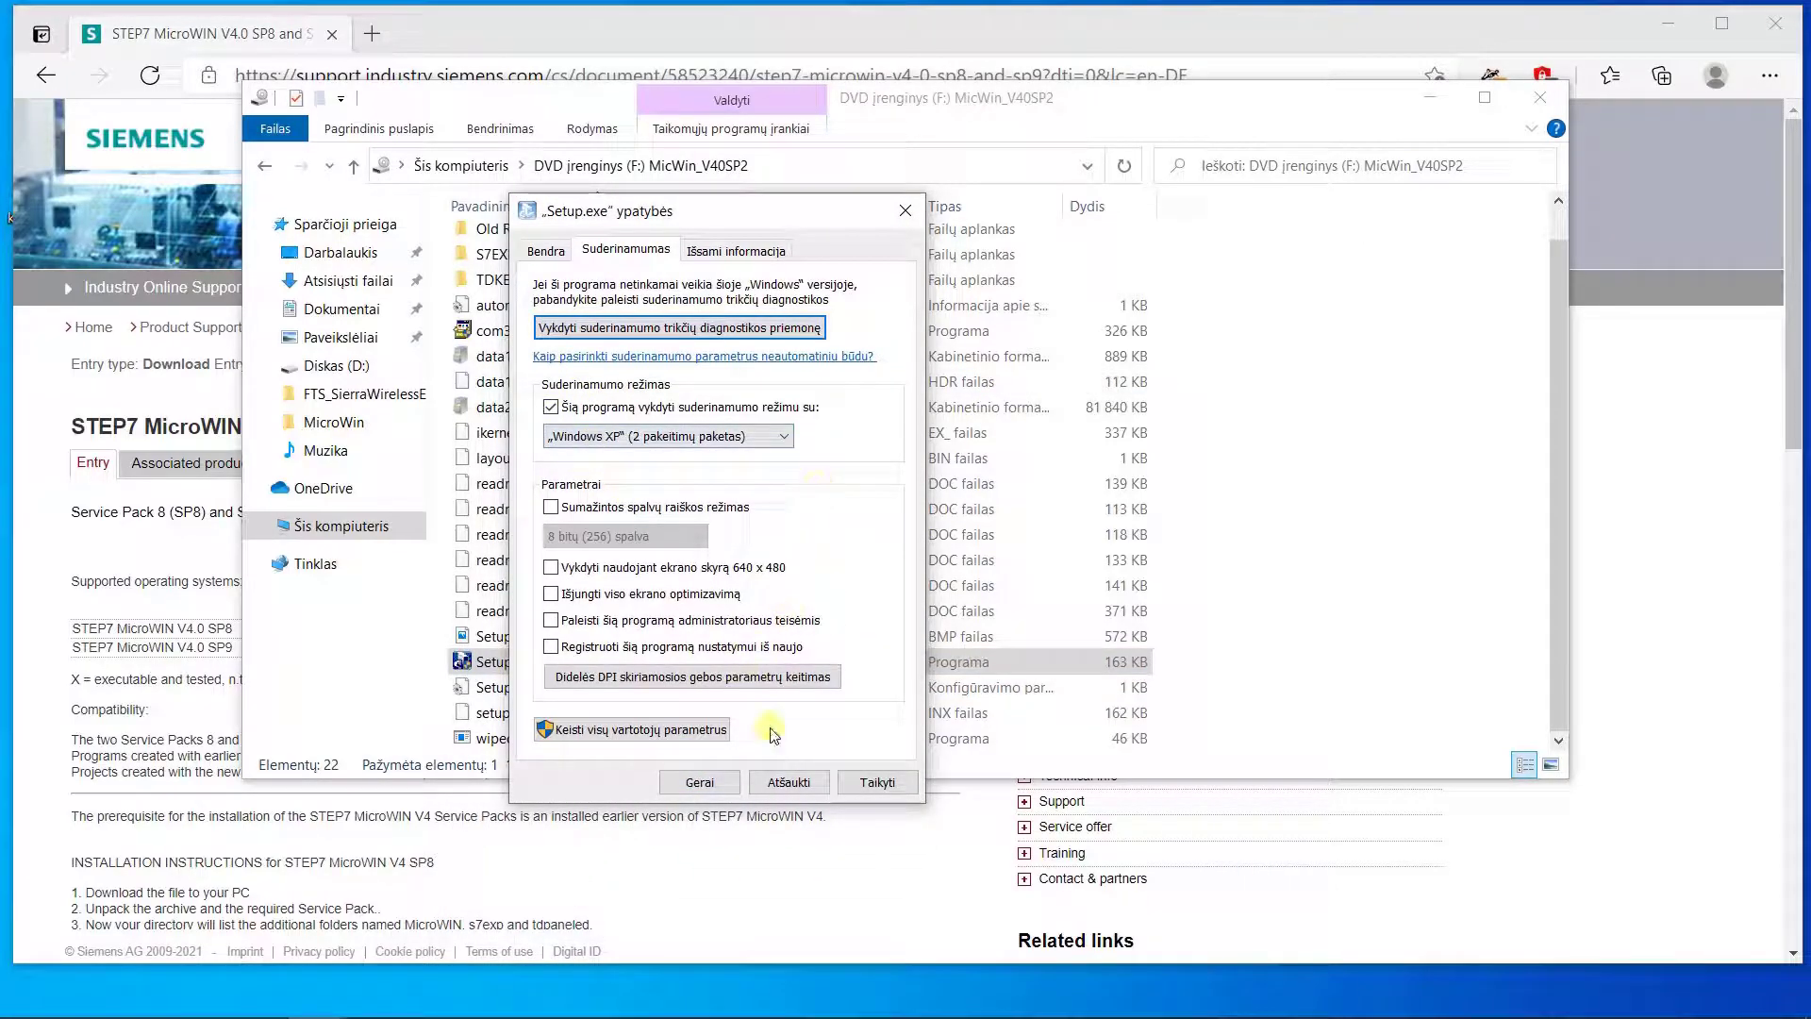
left_click(875, 783)
left_click(696, 783)
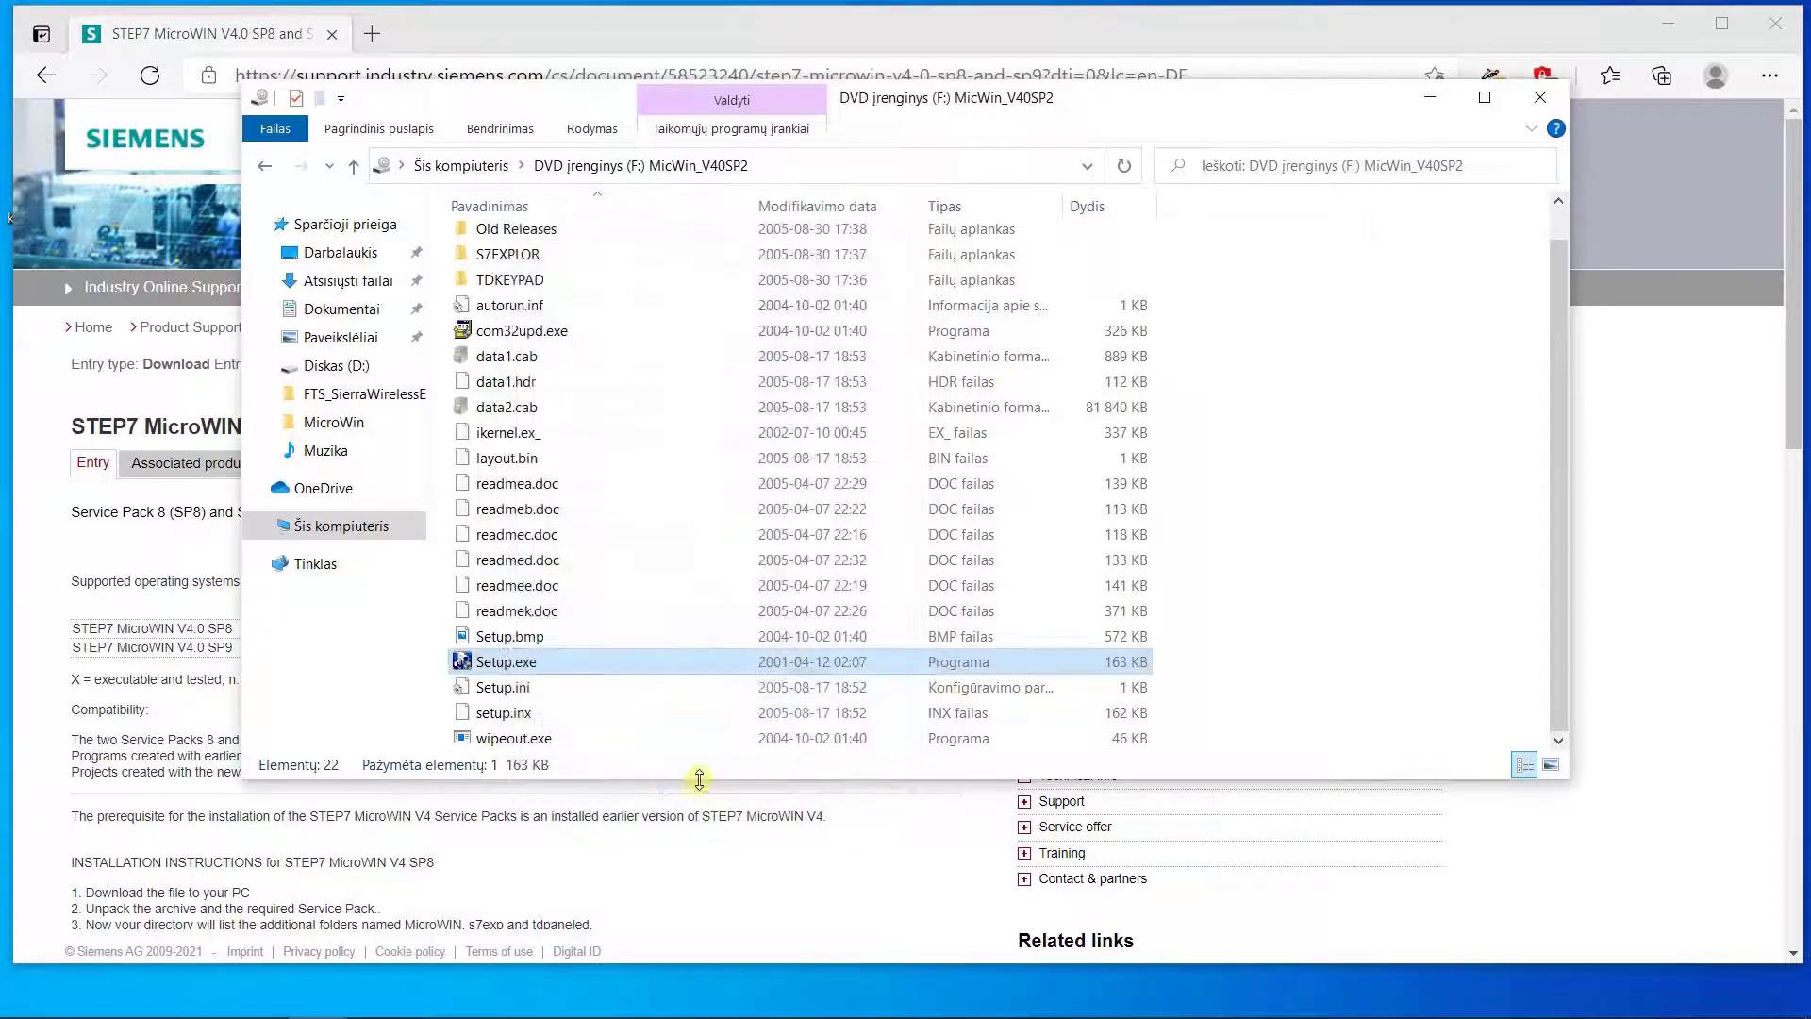
Step: Run Setup.exe as administrator, then minimize the File Explorer and browser windows behind the installer
right_click(477, 654)
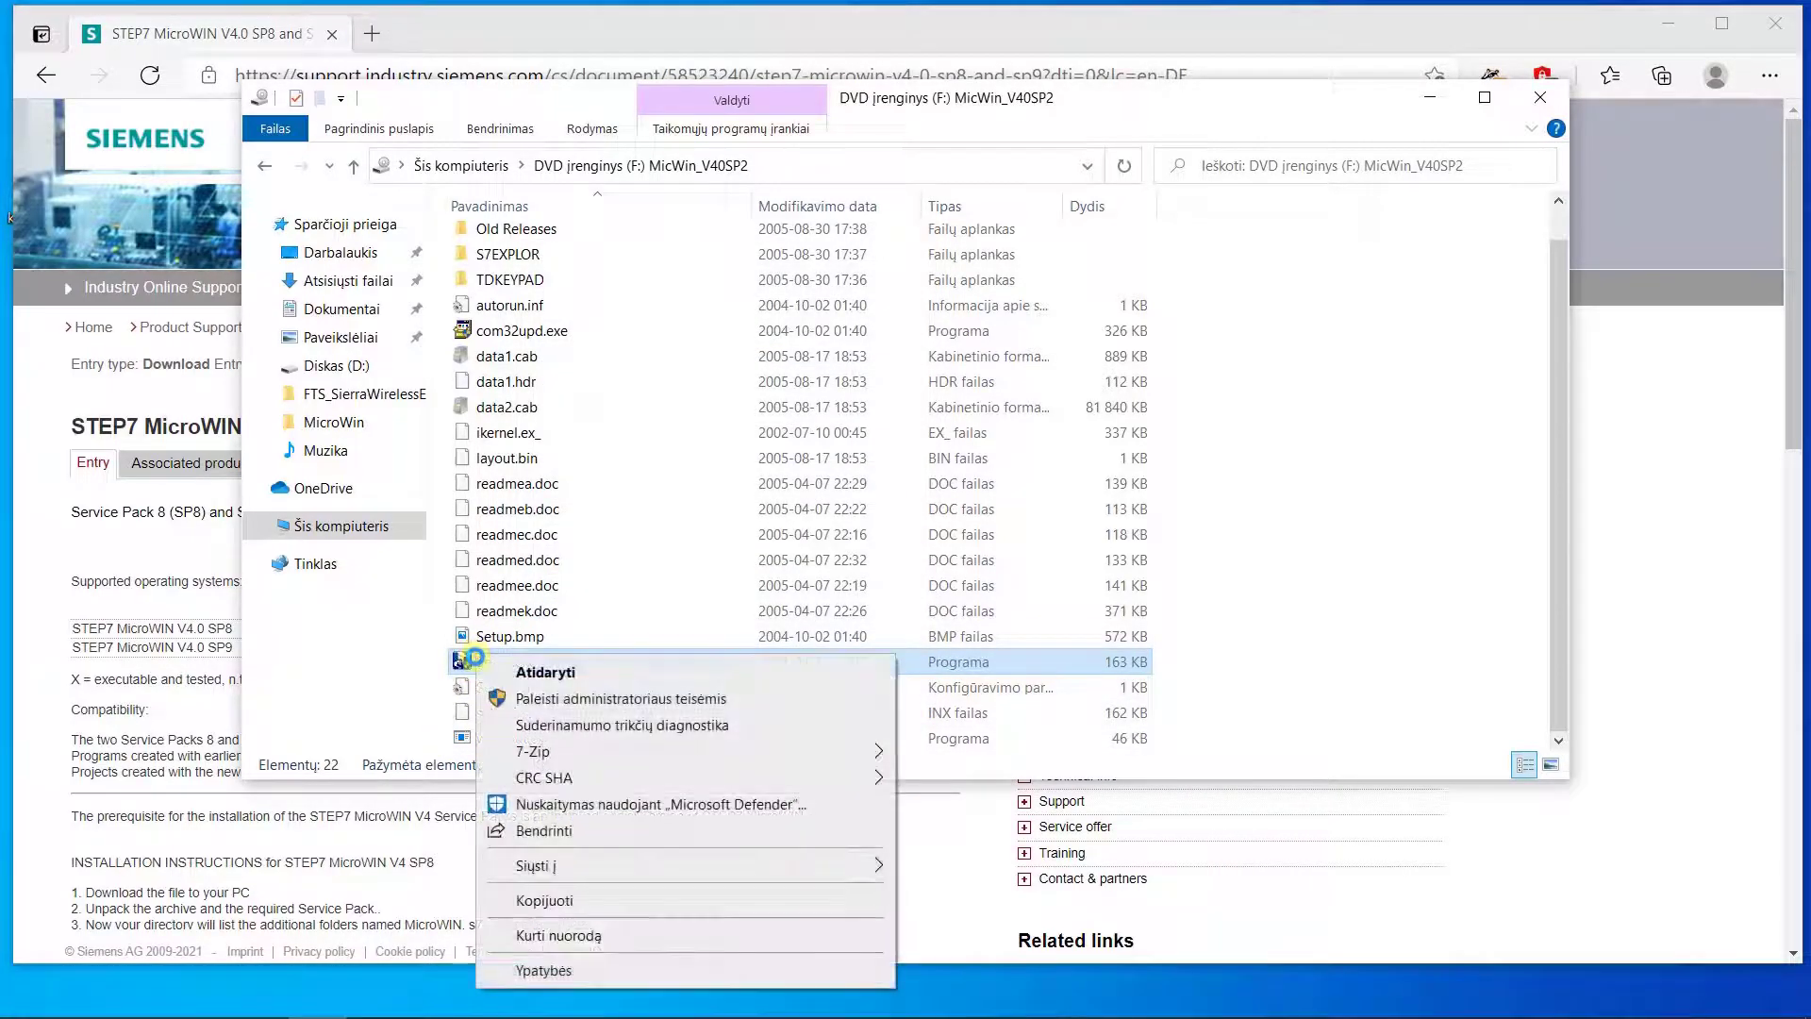
left_click(570, 700)
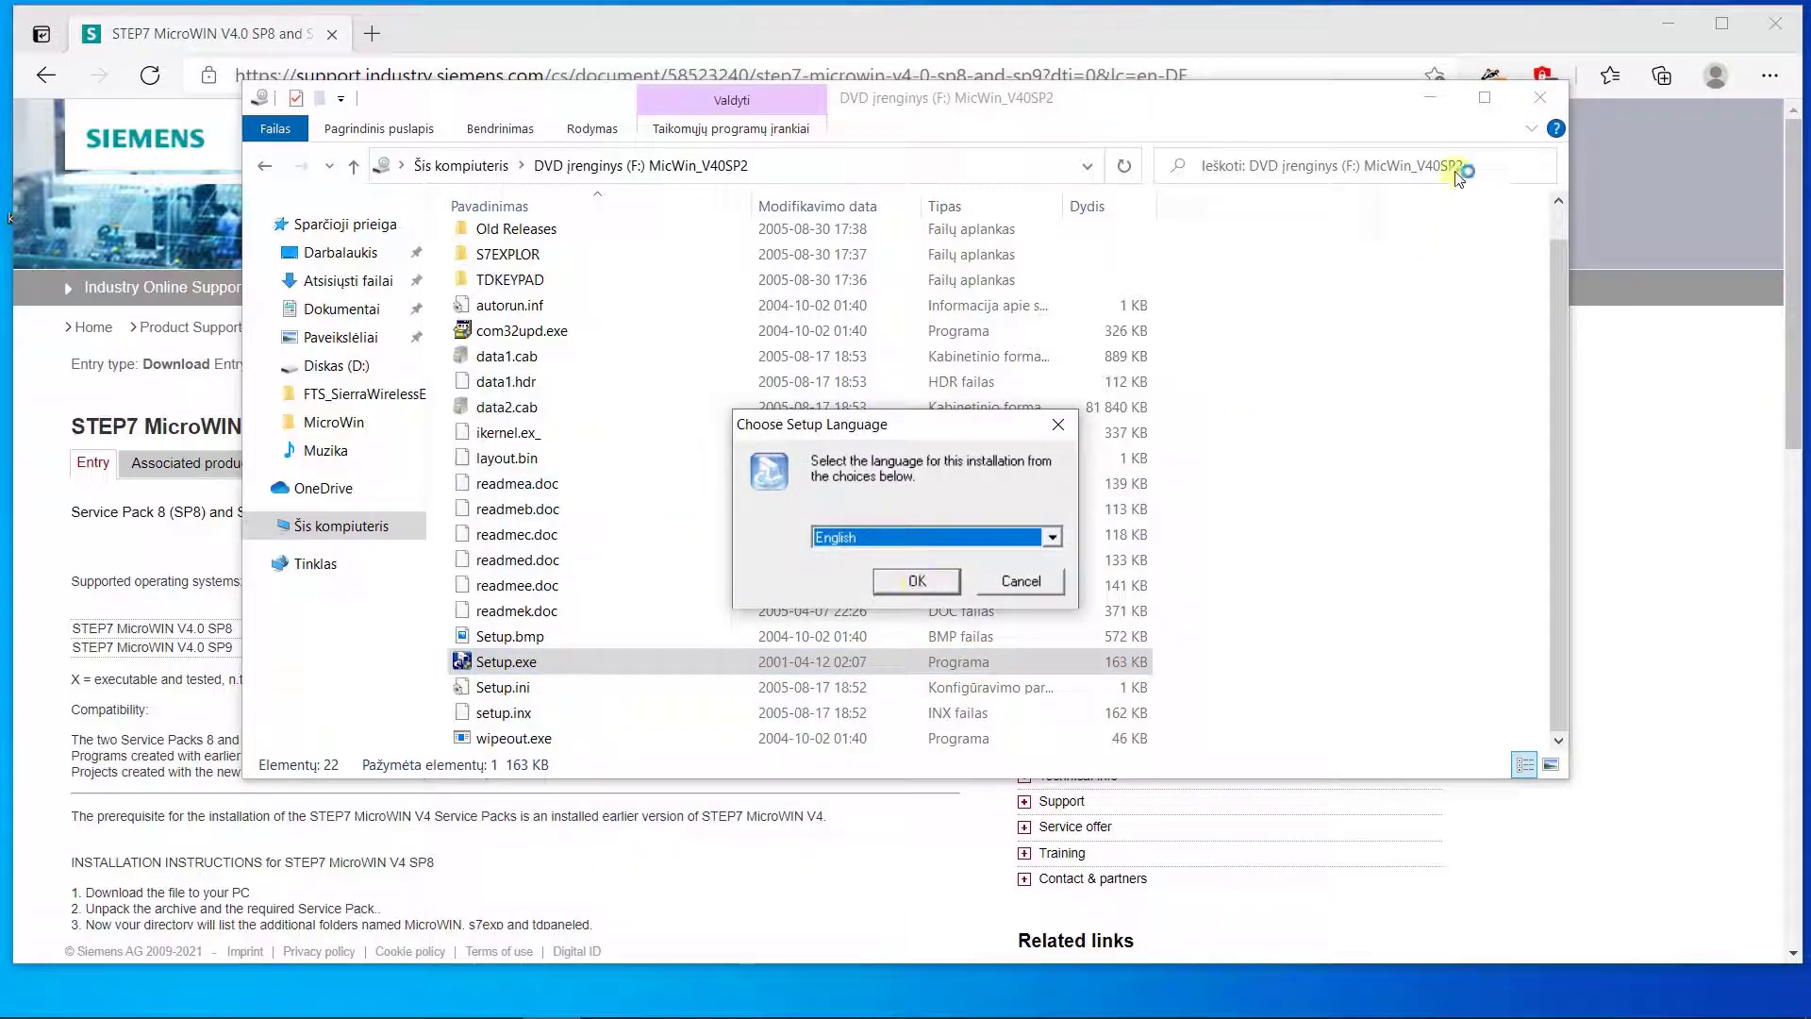
left_click(1430, 97)
left_click(1668, 24)
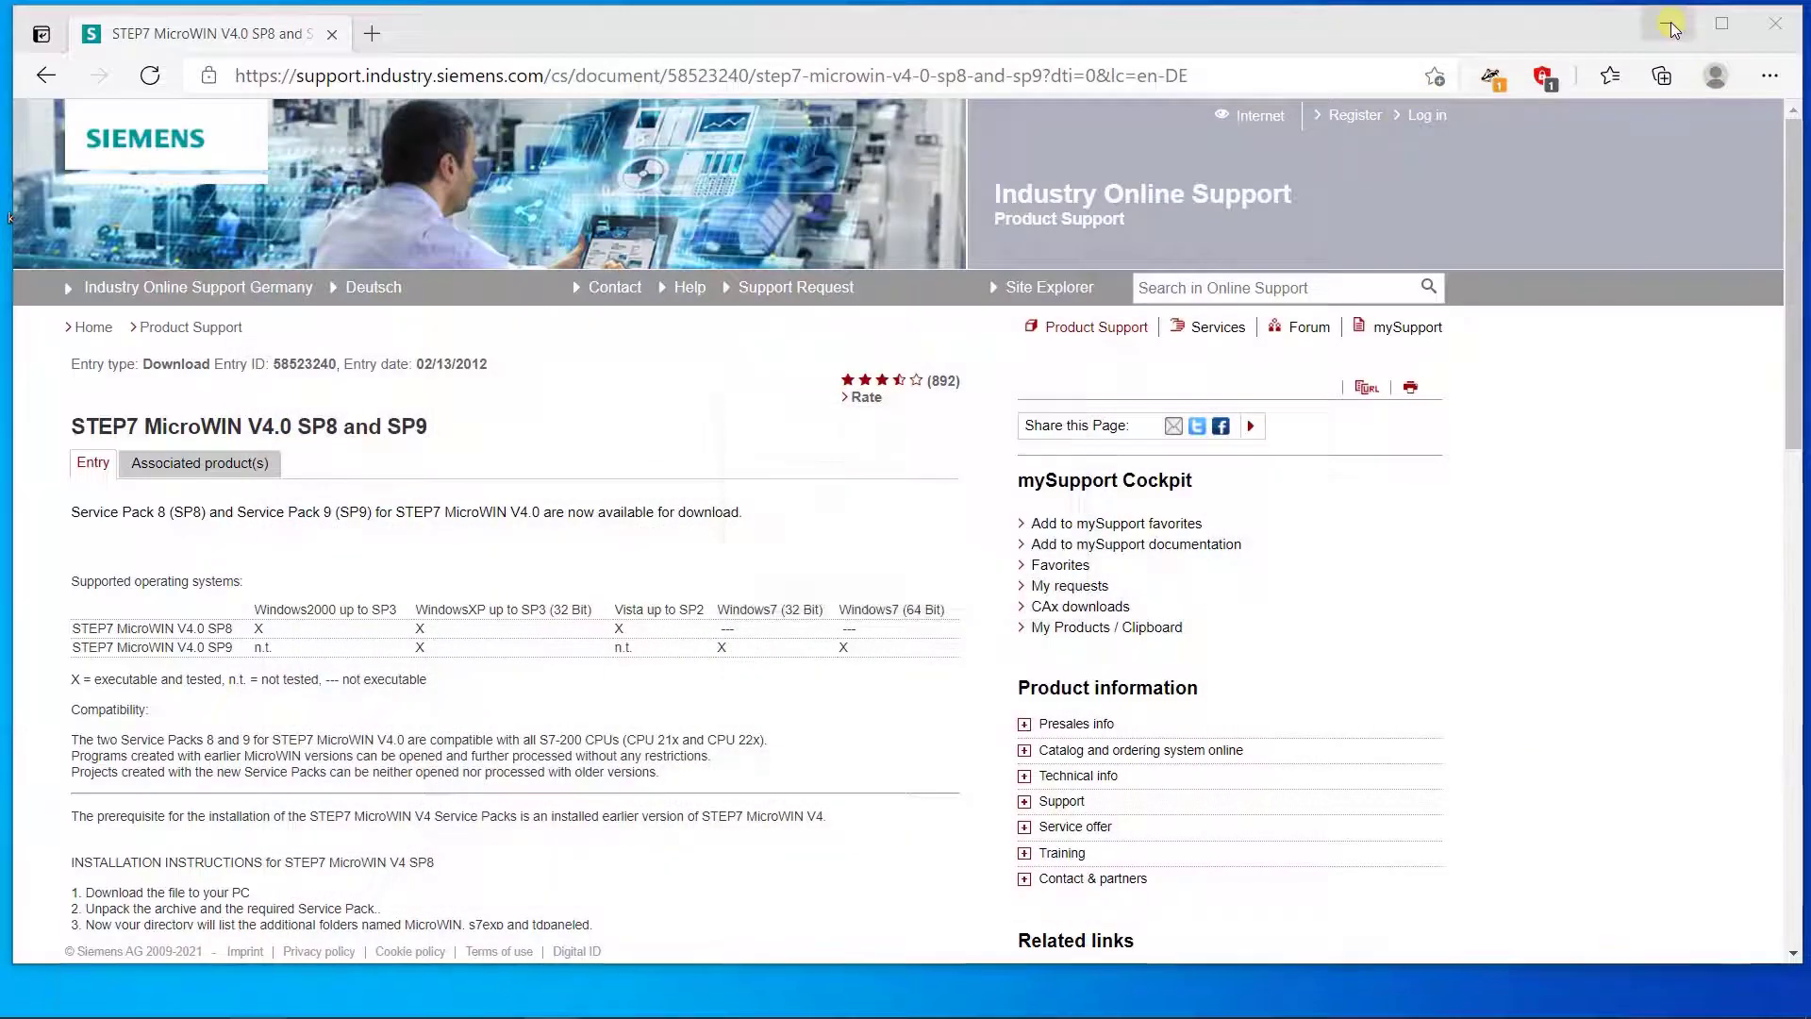
Step: Accept the license agreement and start installing STEP 7-Micro/WIN in the default destination folder
left_click(917, 580)
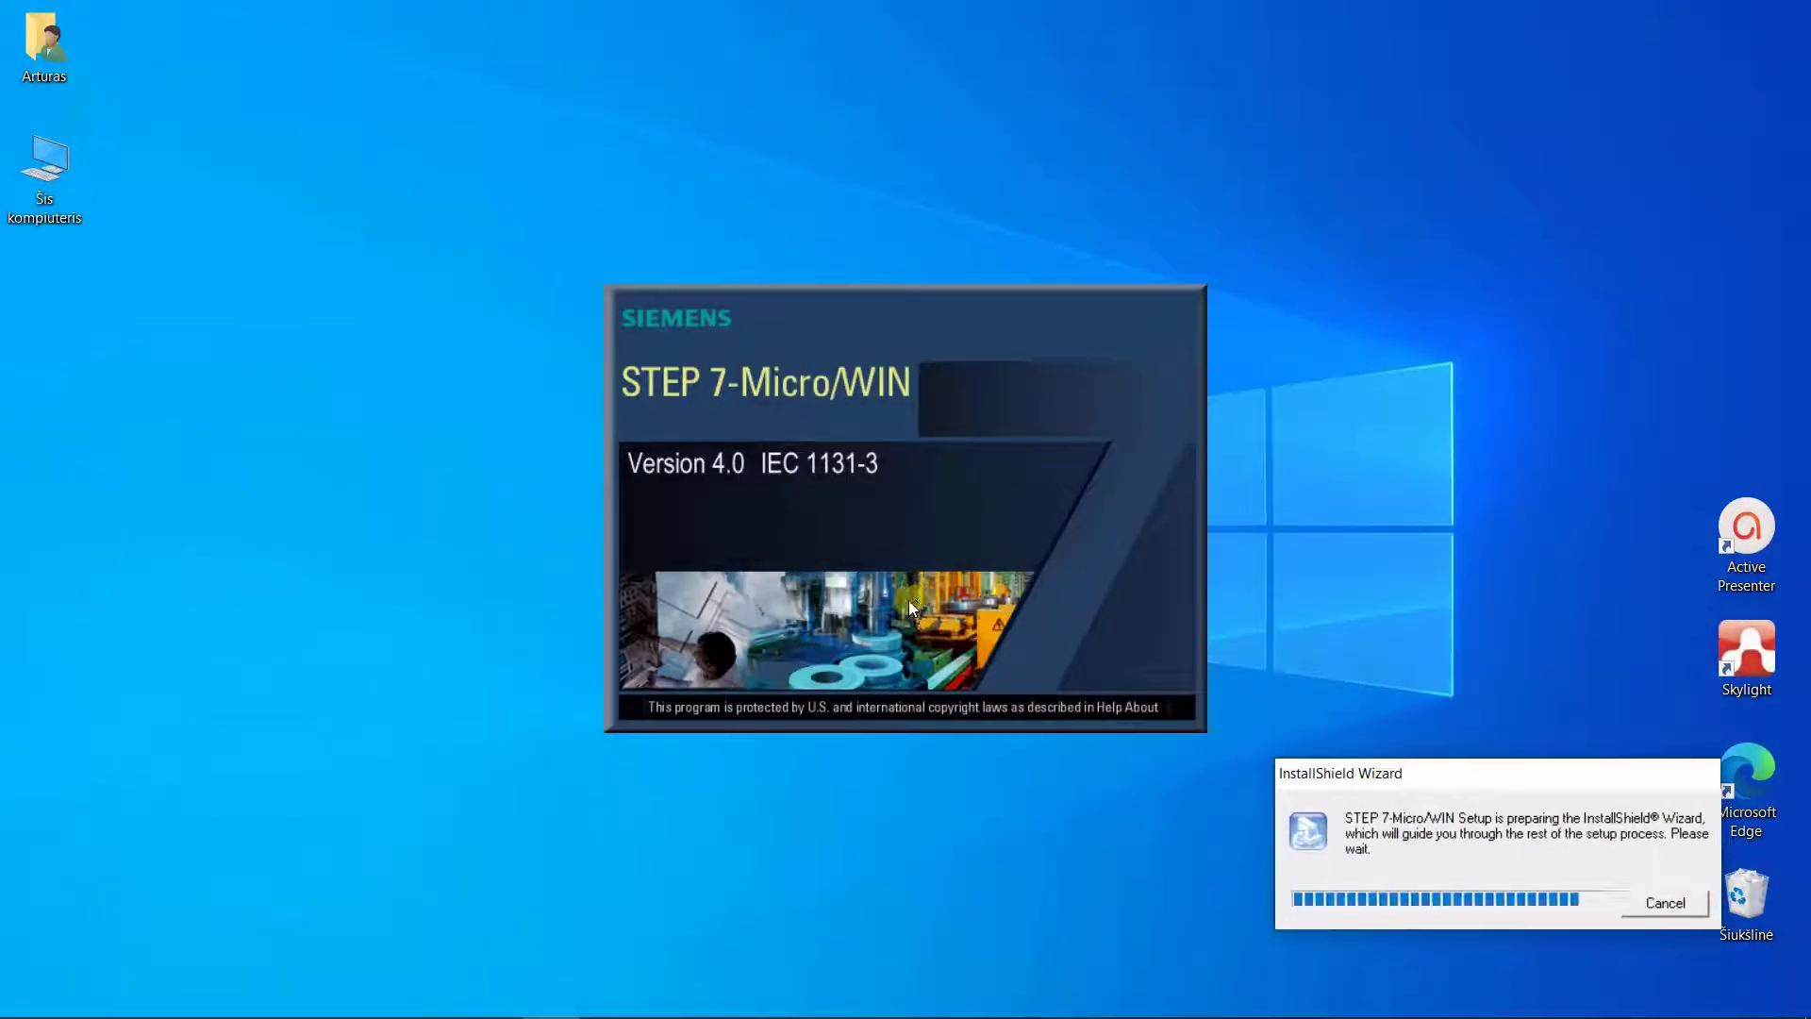
left_click(1039, 705)
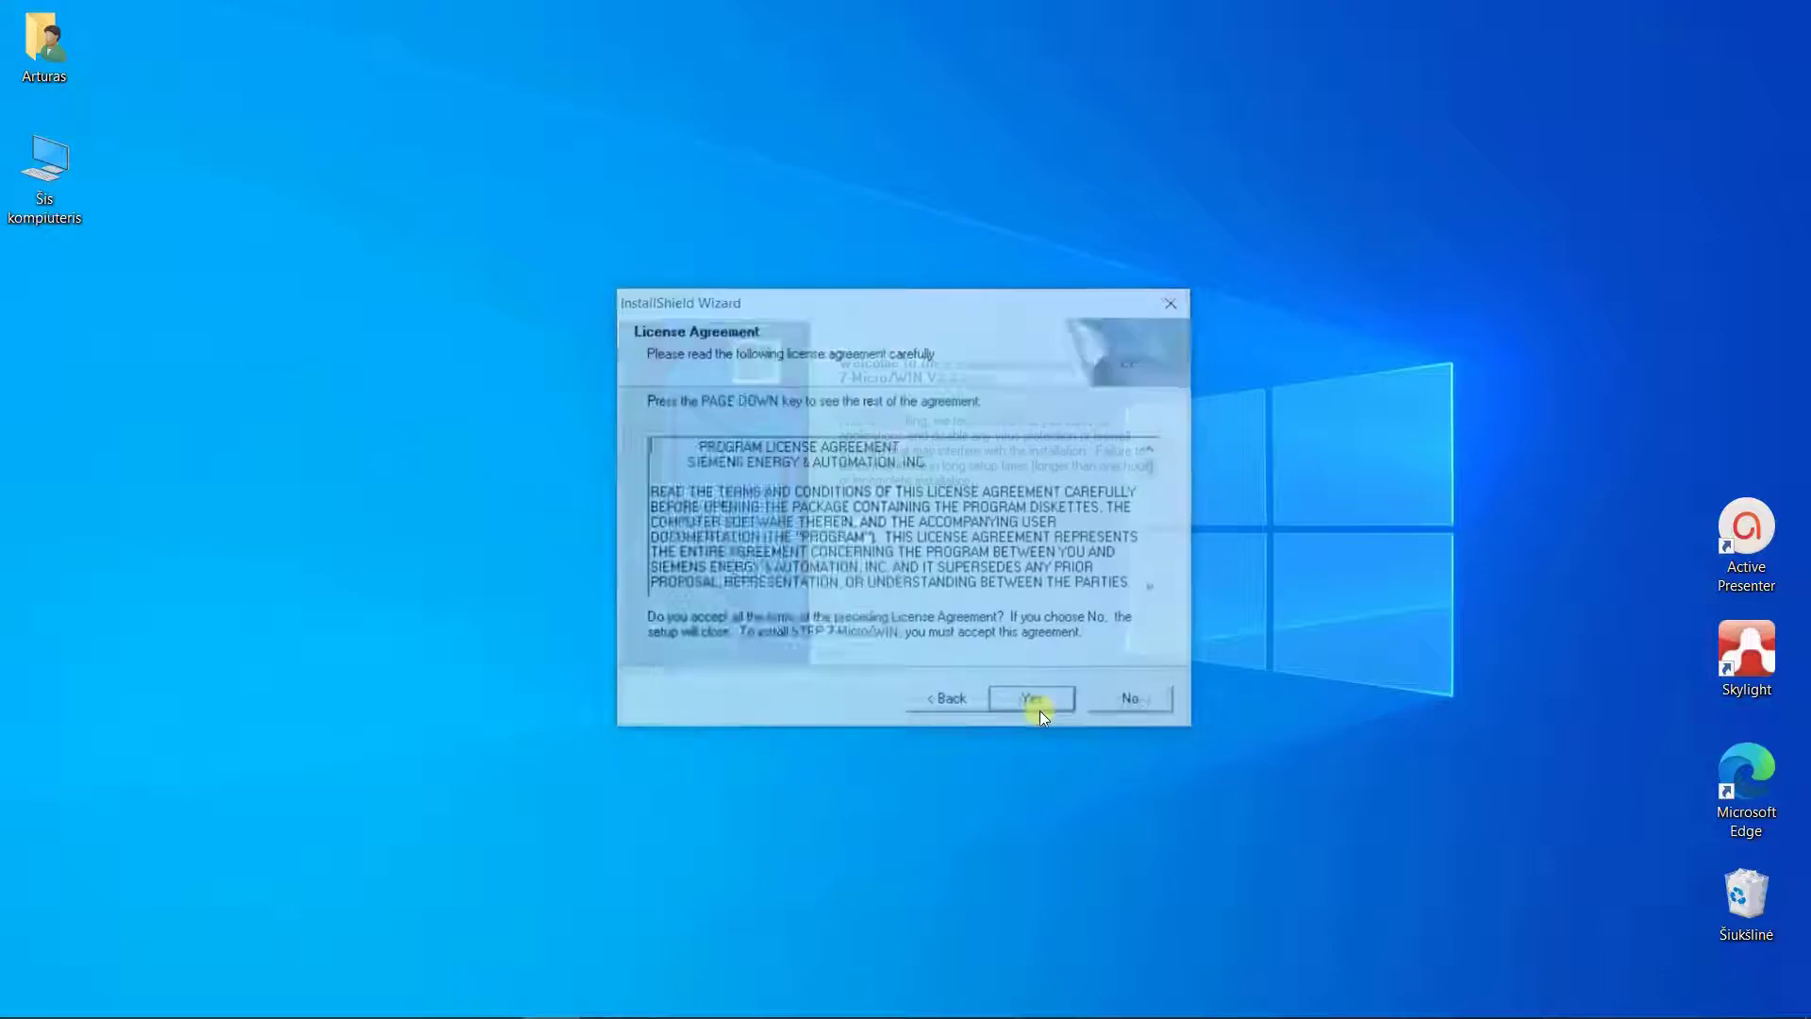
left_click(1030, 715)
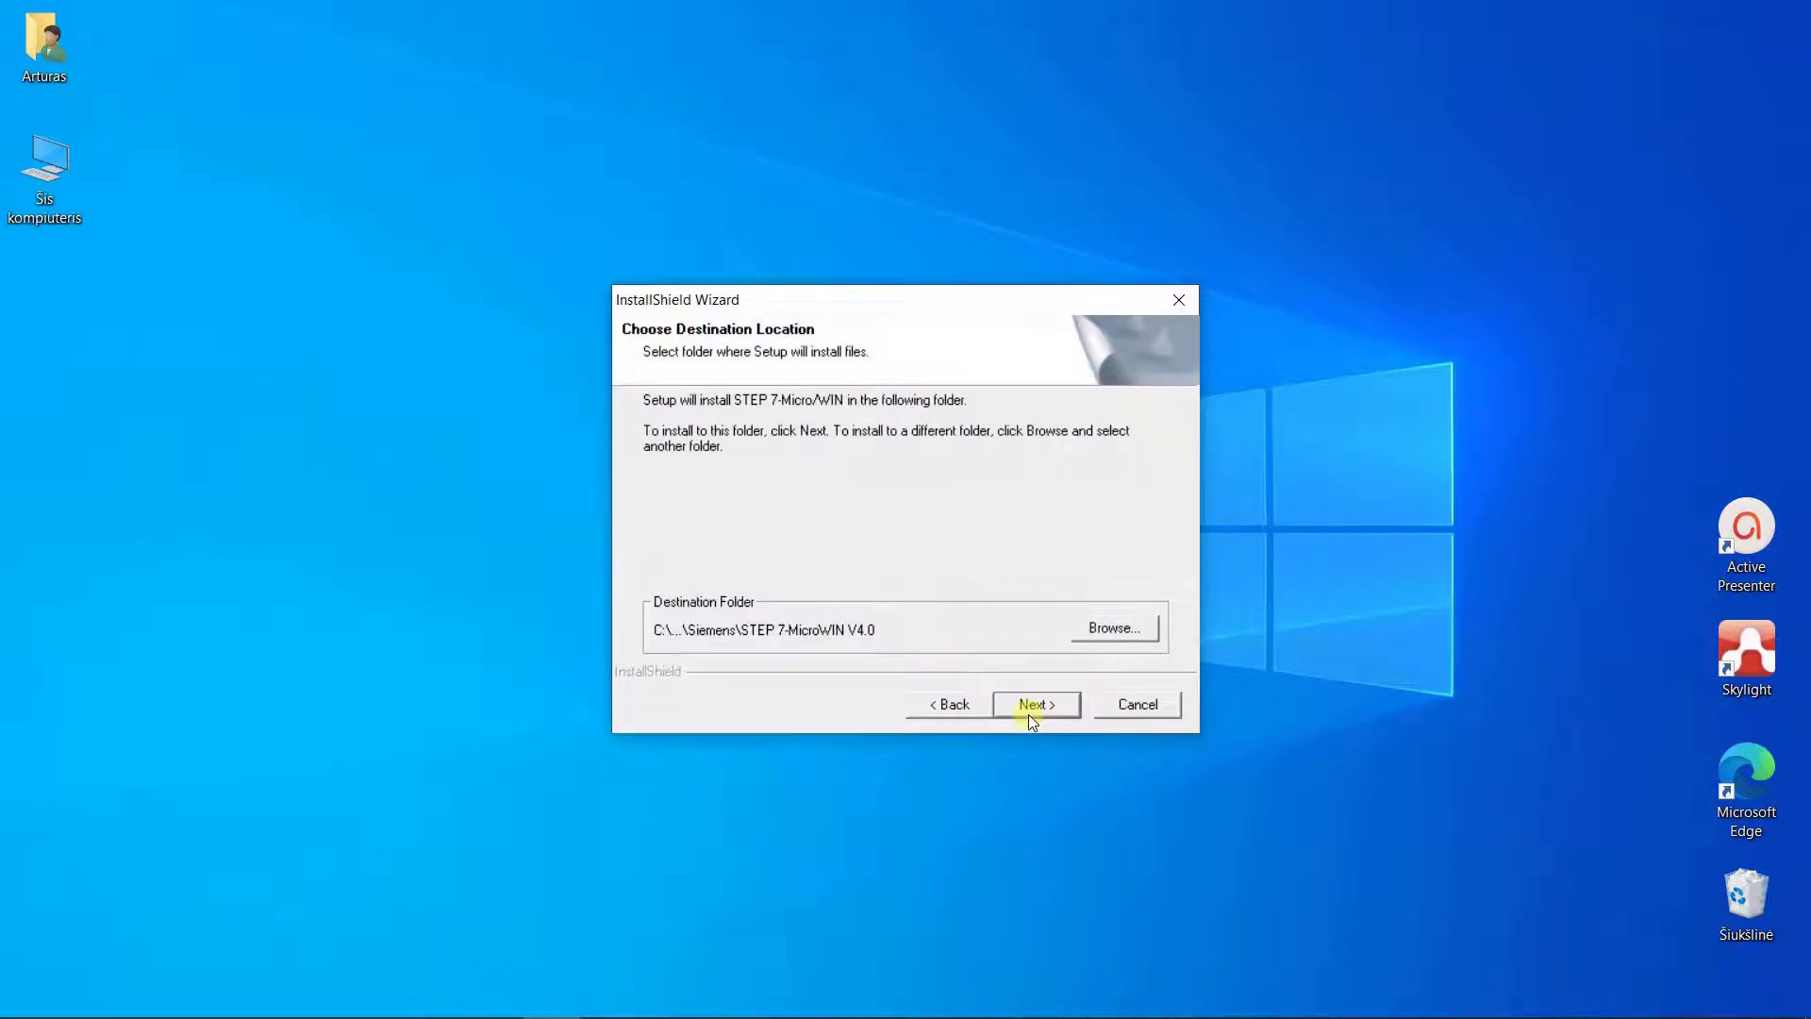
left_click(1030, 715)
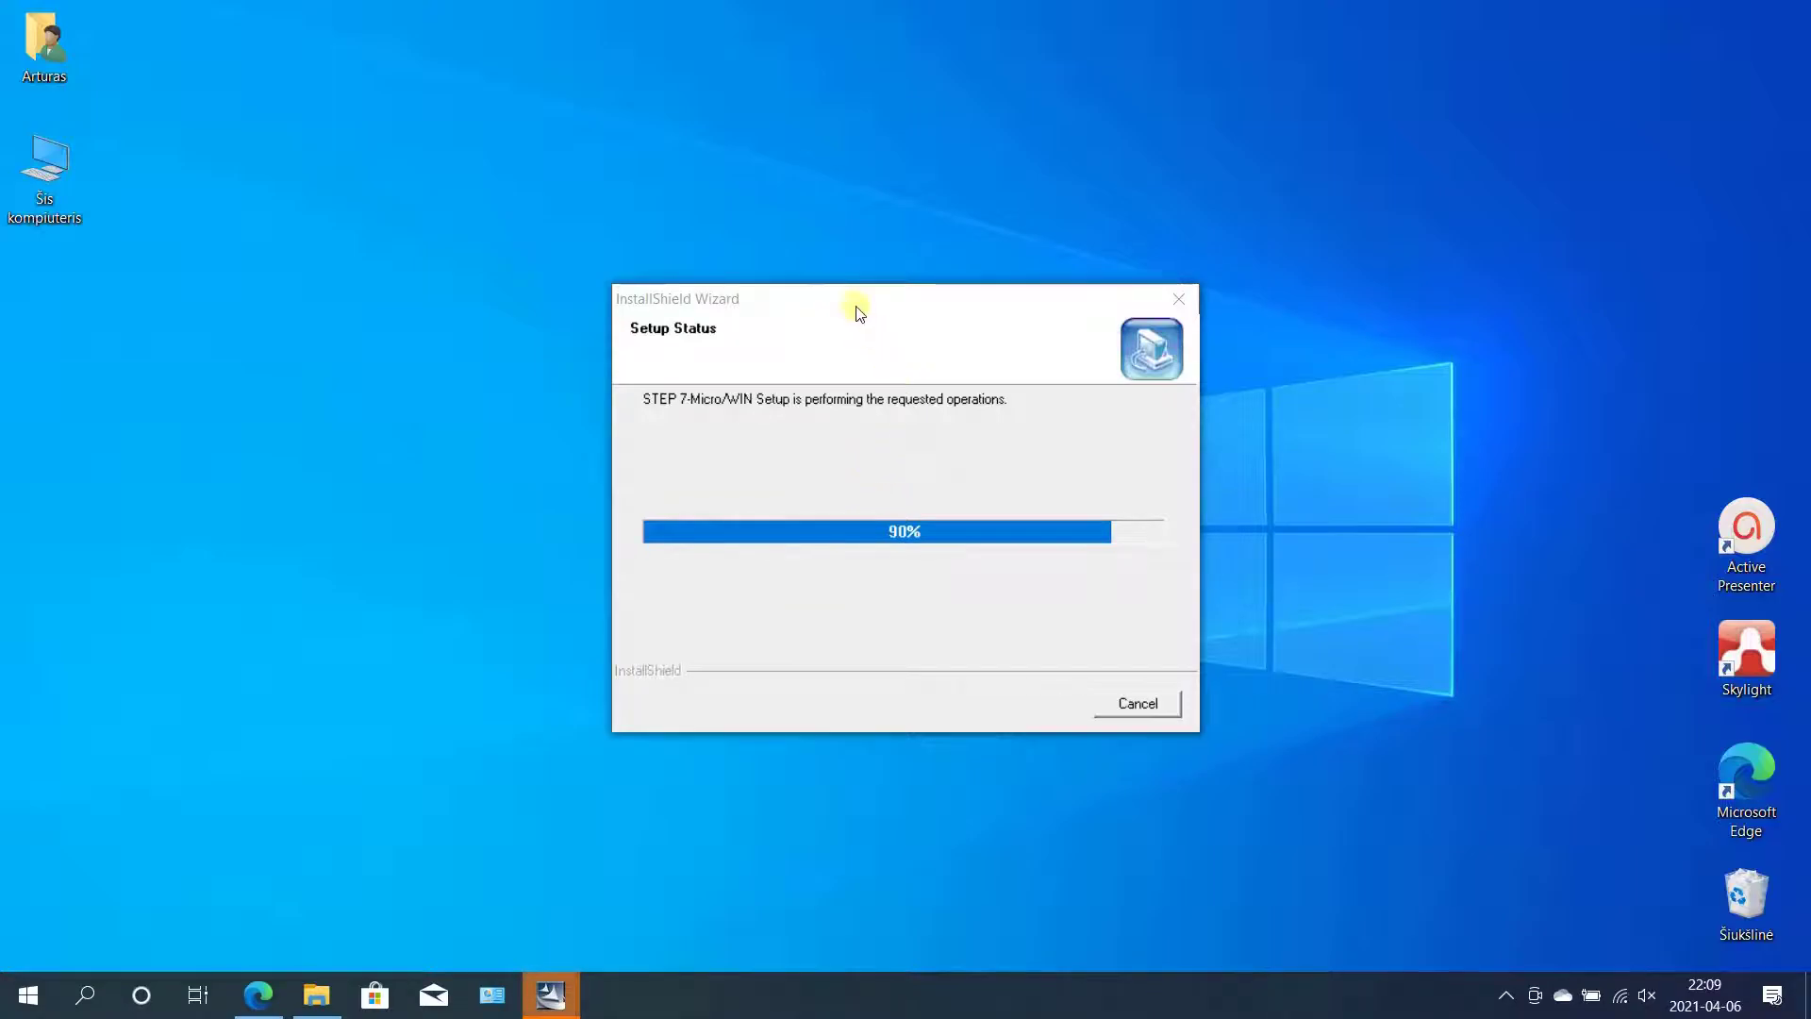
Step: Move the STEP 7-Micro/WIN and Communications setup windows apart so both progress displays can be seen
left_click_drag(838, 300, 381, 124)
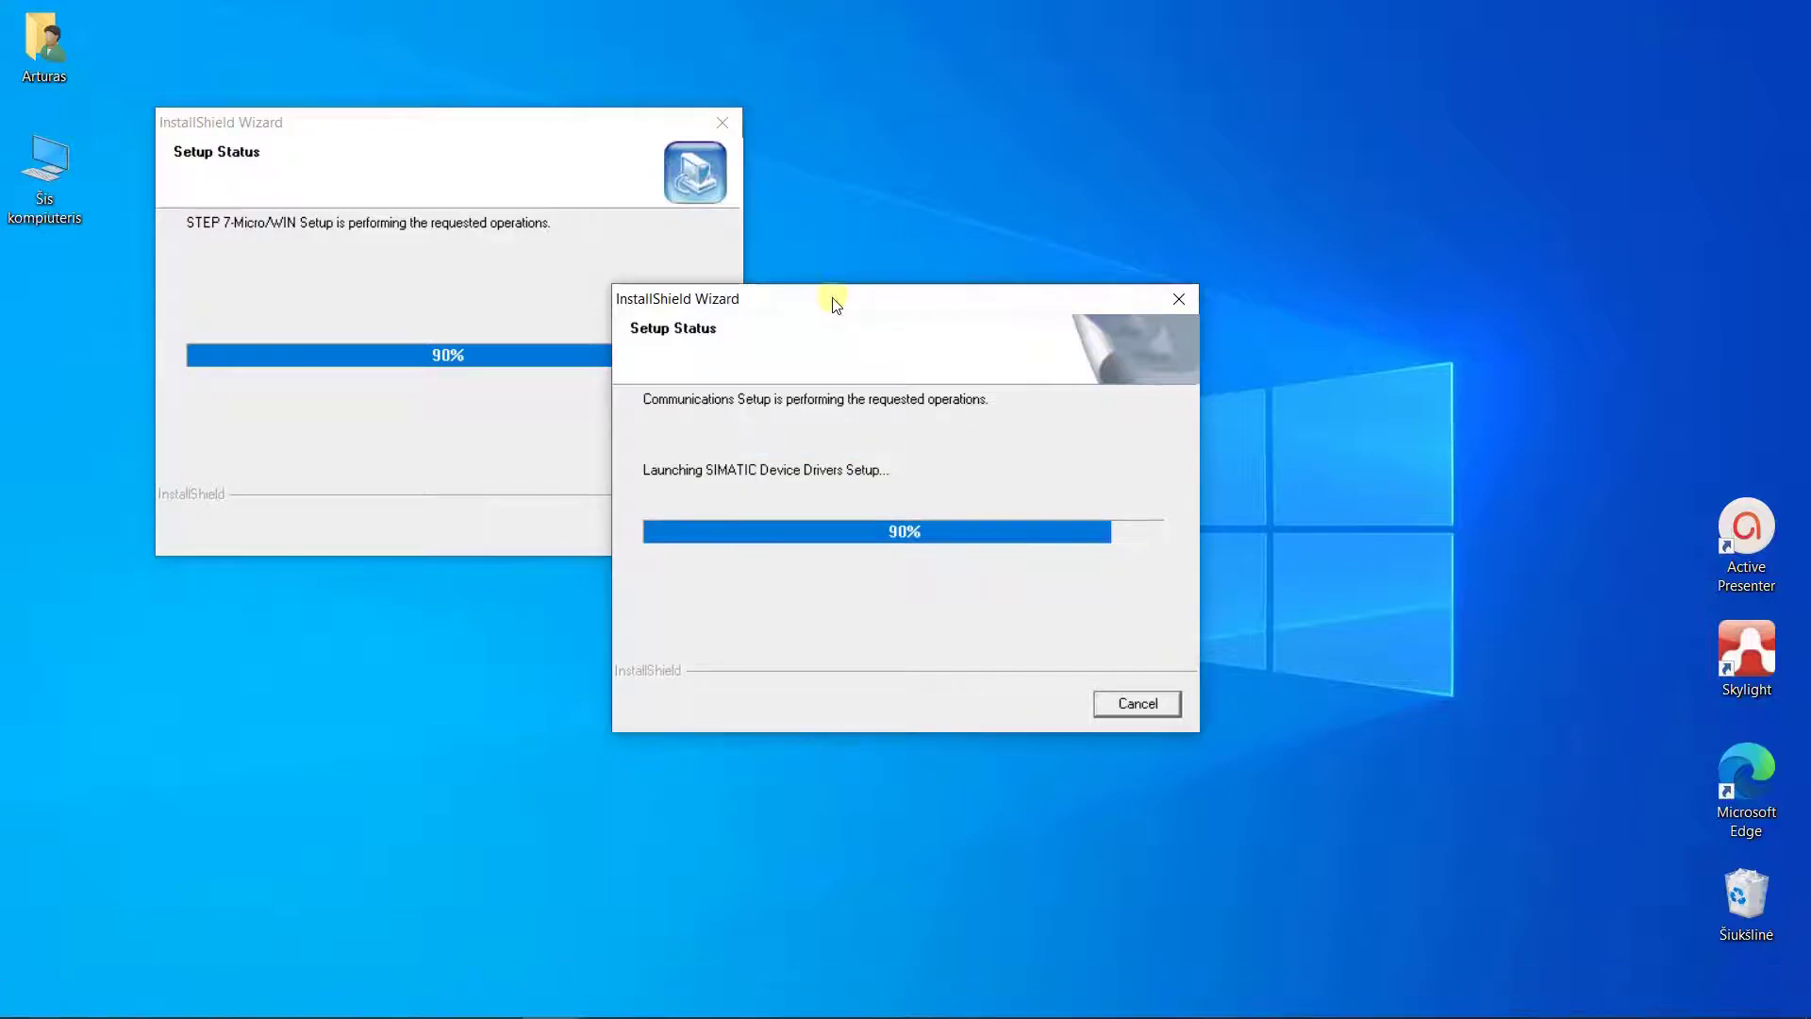
left_click_drag(510, 121, 403, 81)
left_click_drag(889, 303, 1391, 77)
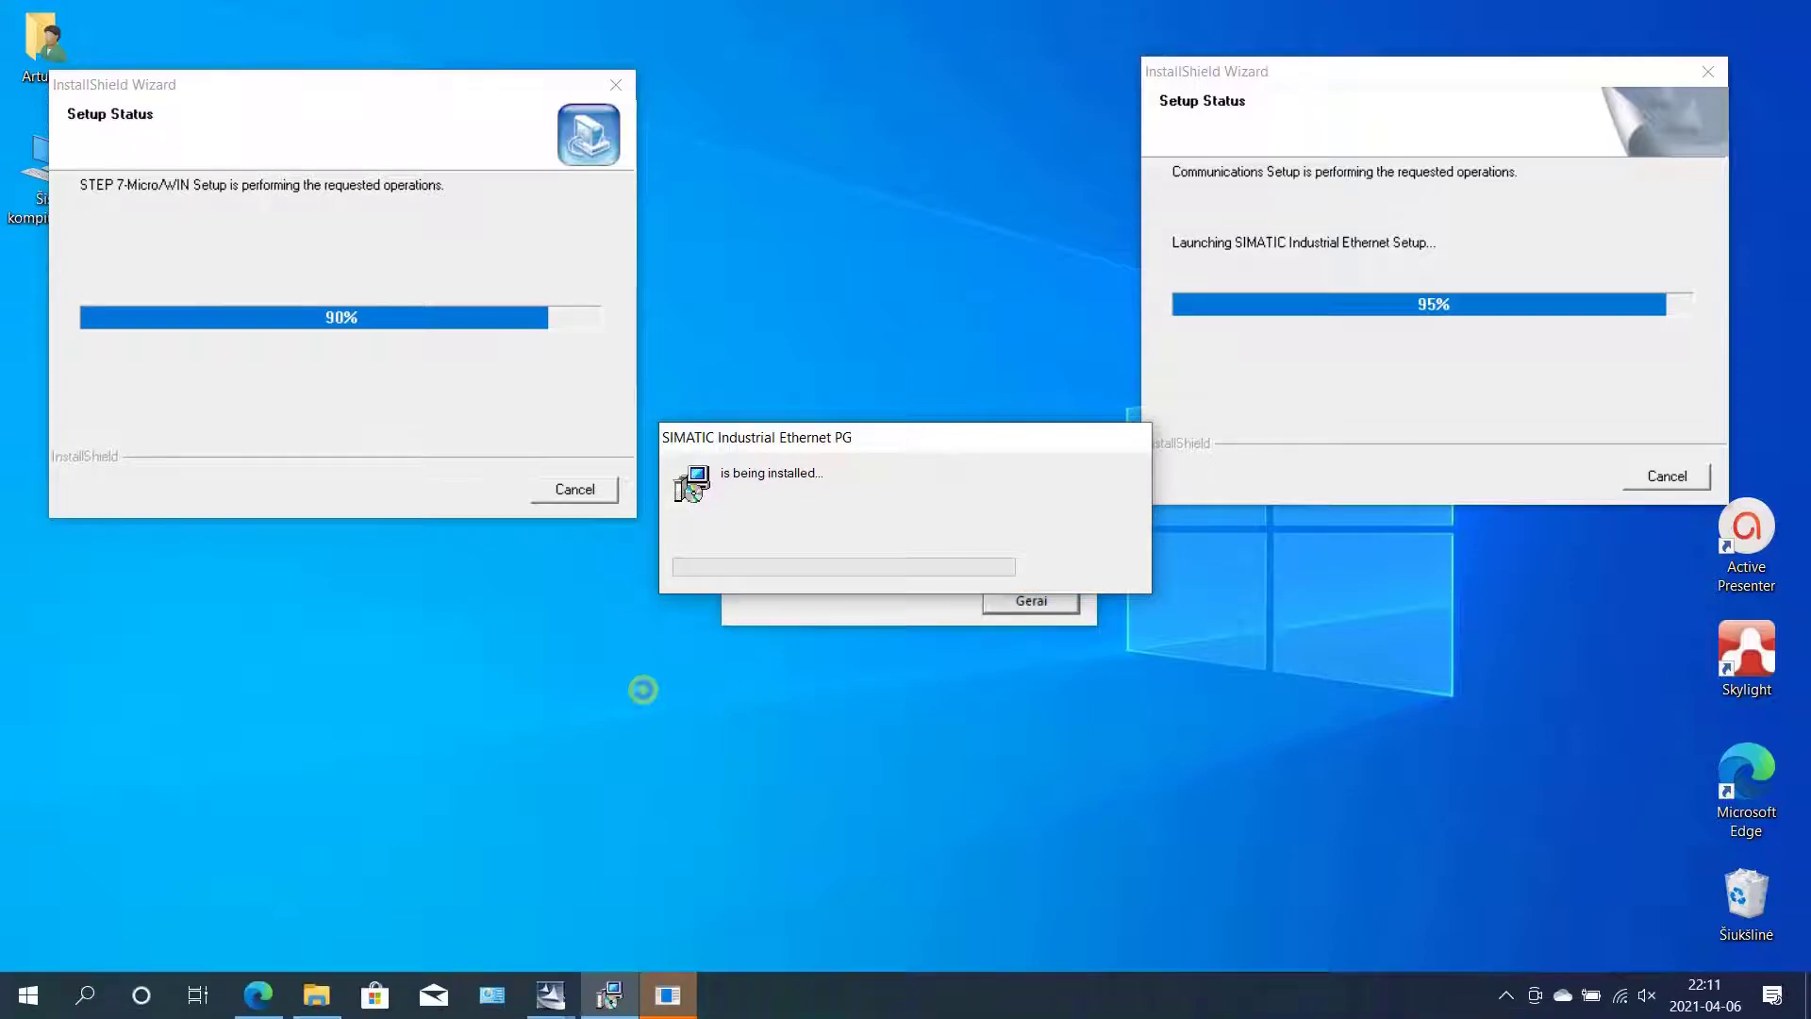
Step: Bring the s7oiehsx service error forward, move it clear of the SIMATIC Industrial Ethernet PG installer, and acknowledge it
left_click(794, 610)
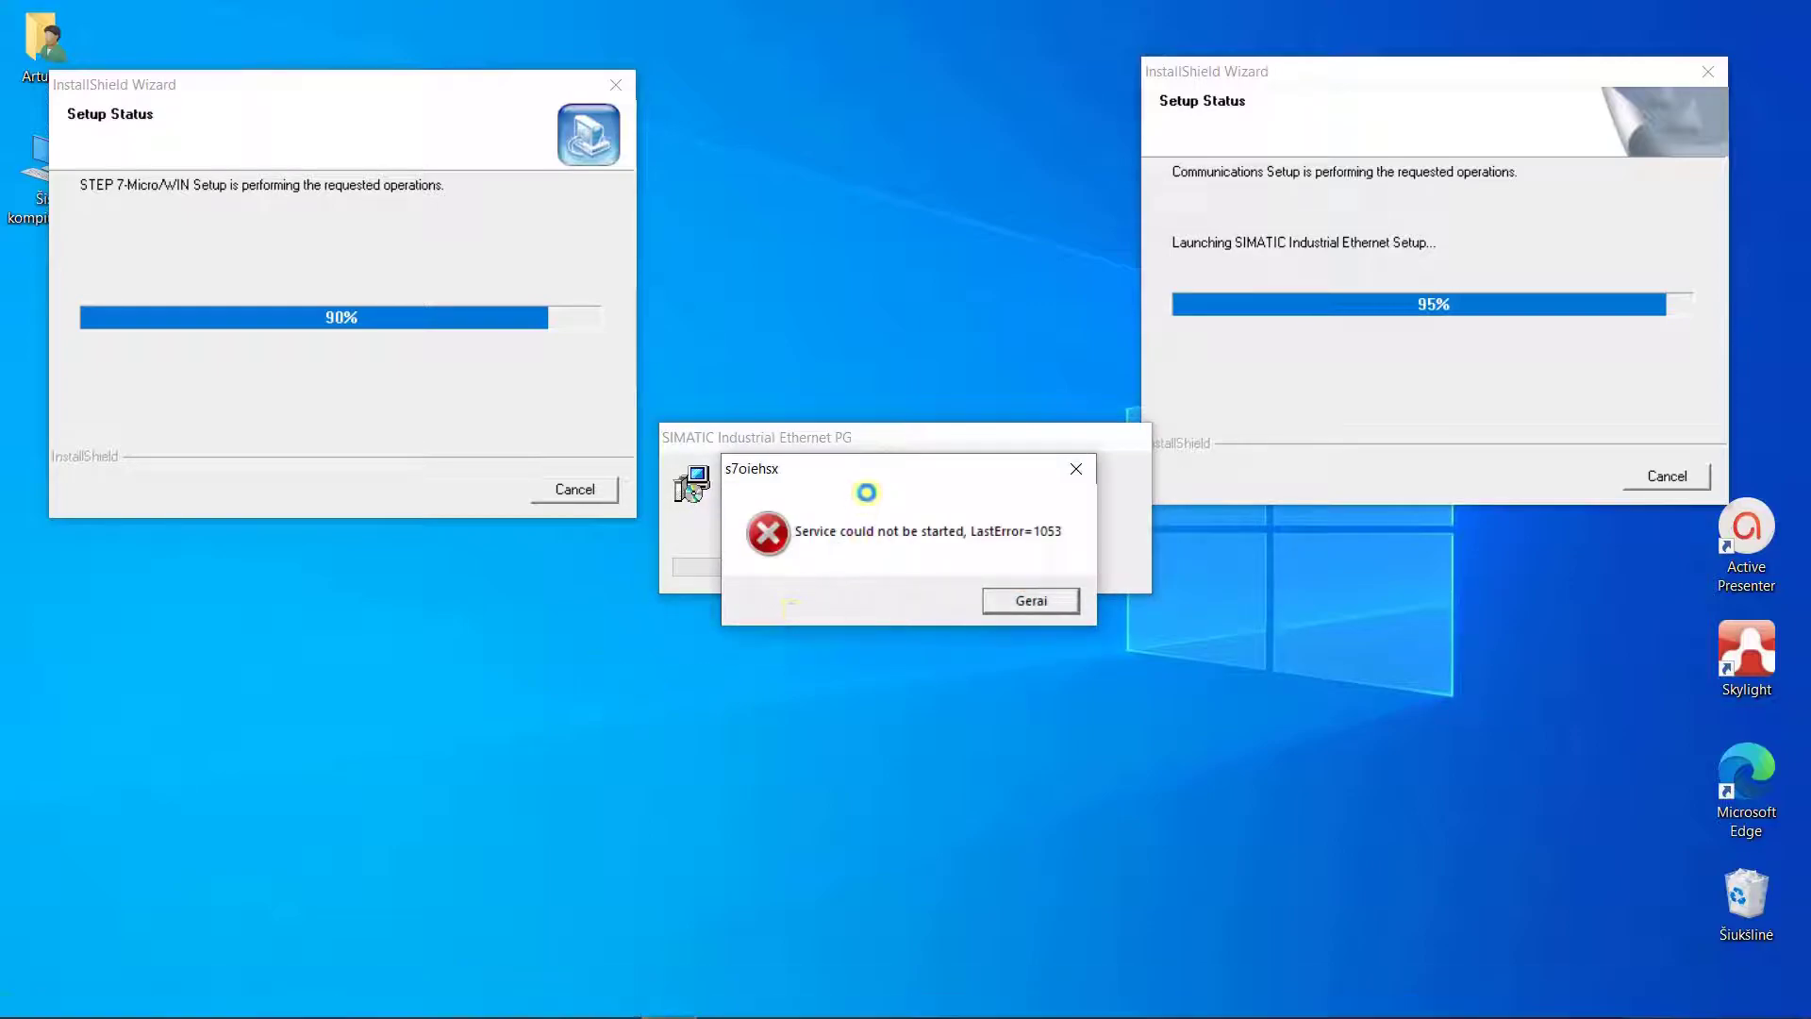
left_click_drag(862, 476, 847, 604)
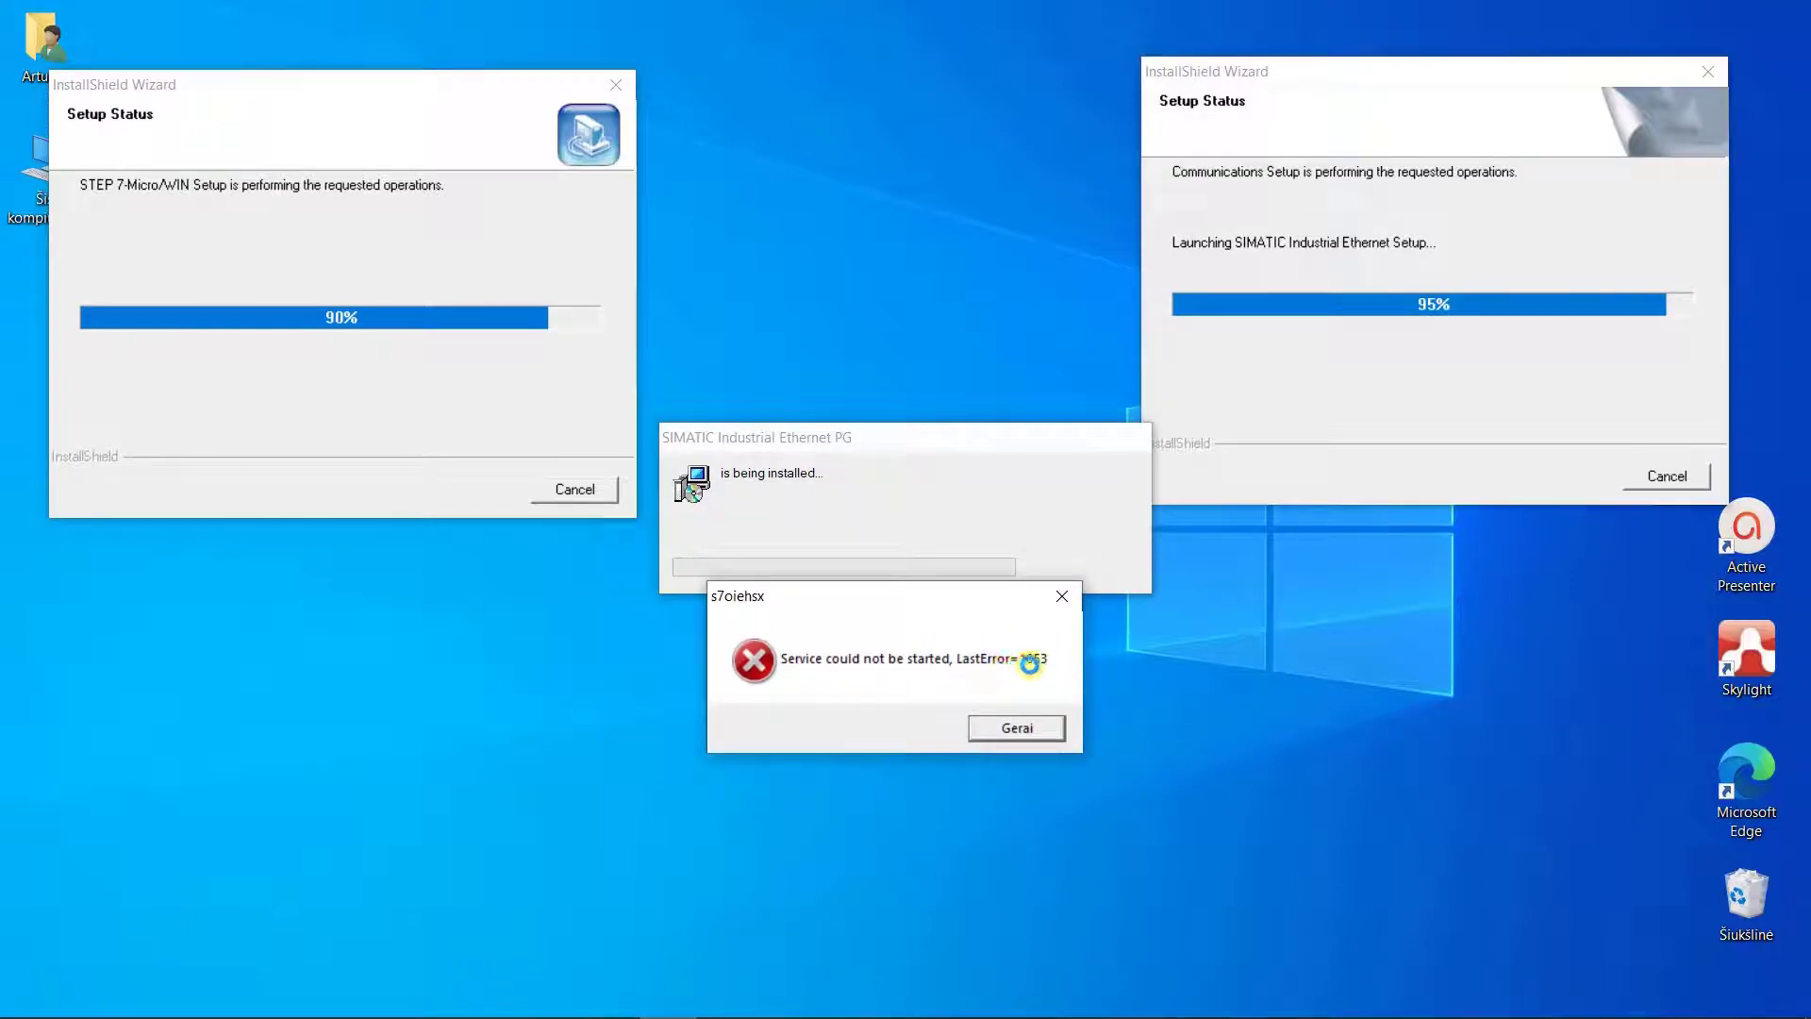
left_click(1026, 728)
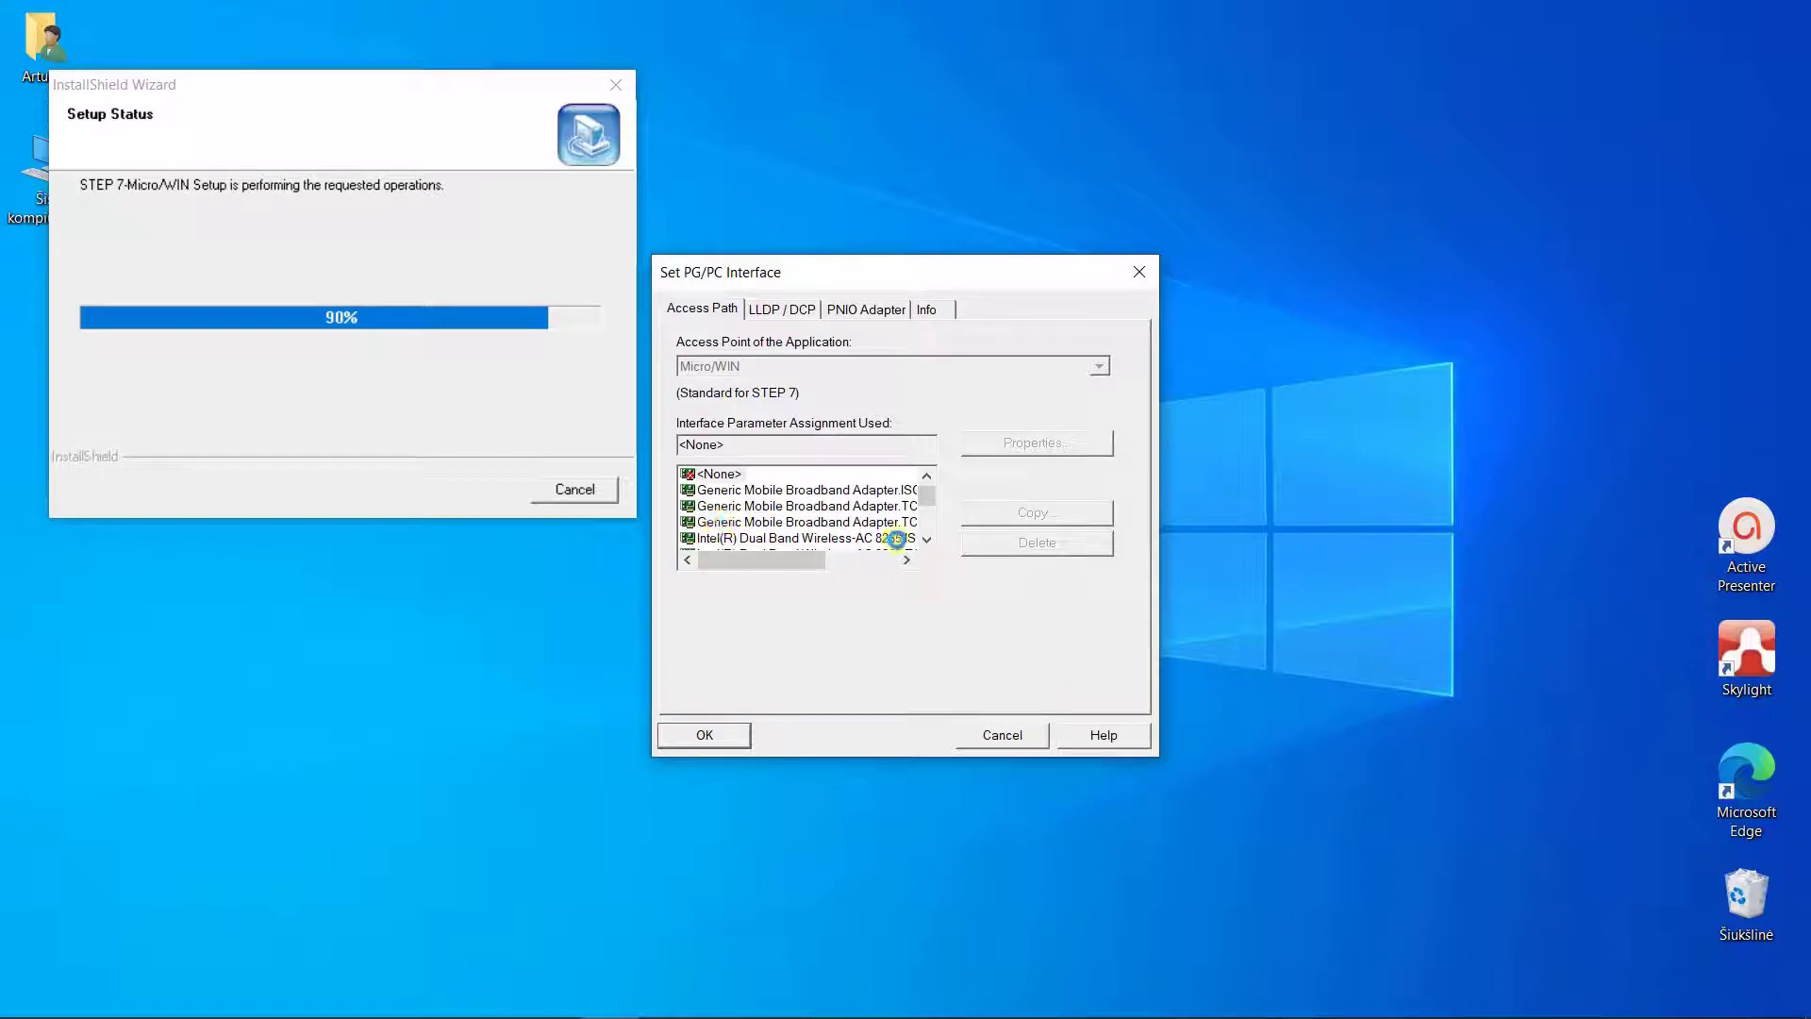
Step: Assign PC Adapter.PPI.1 as the Micro/WIN interface, check its properties without changing them, and confirm the PG/PC interface settings
left_click(901, 537)
scroll(922, 535, "down", 2)
scroll(923, 535, "down", 5)
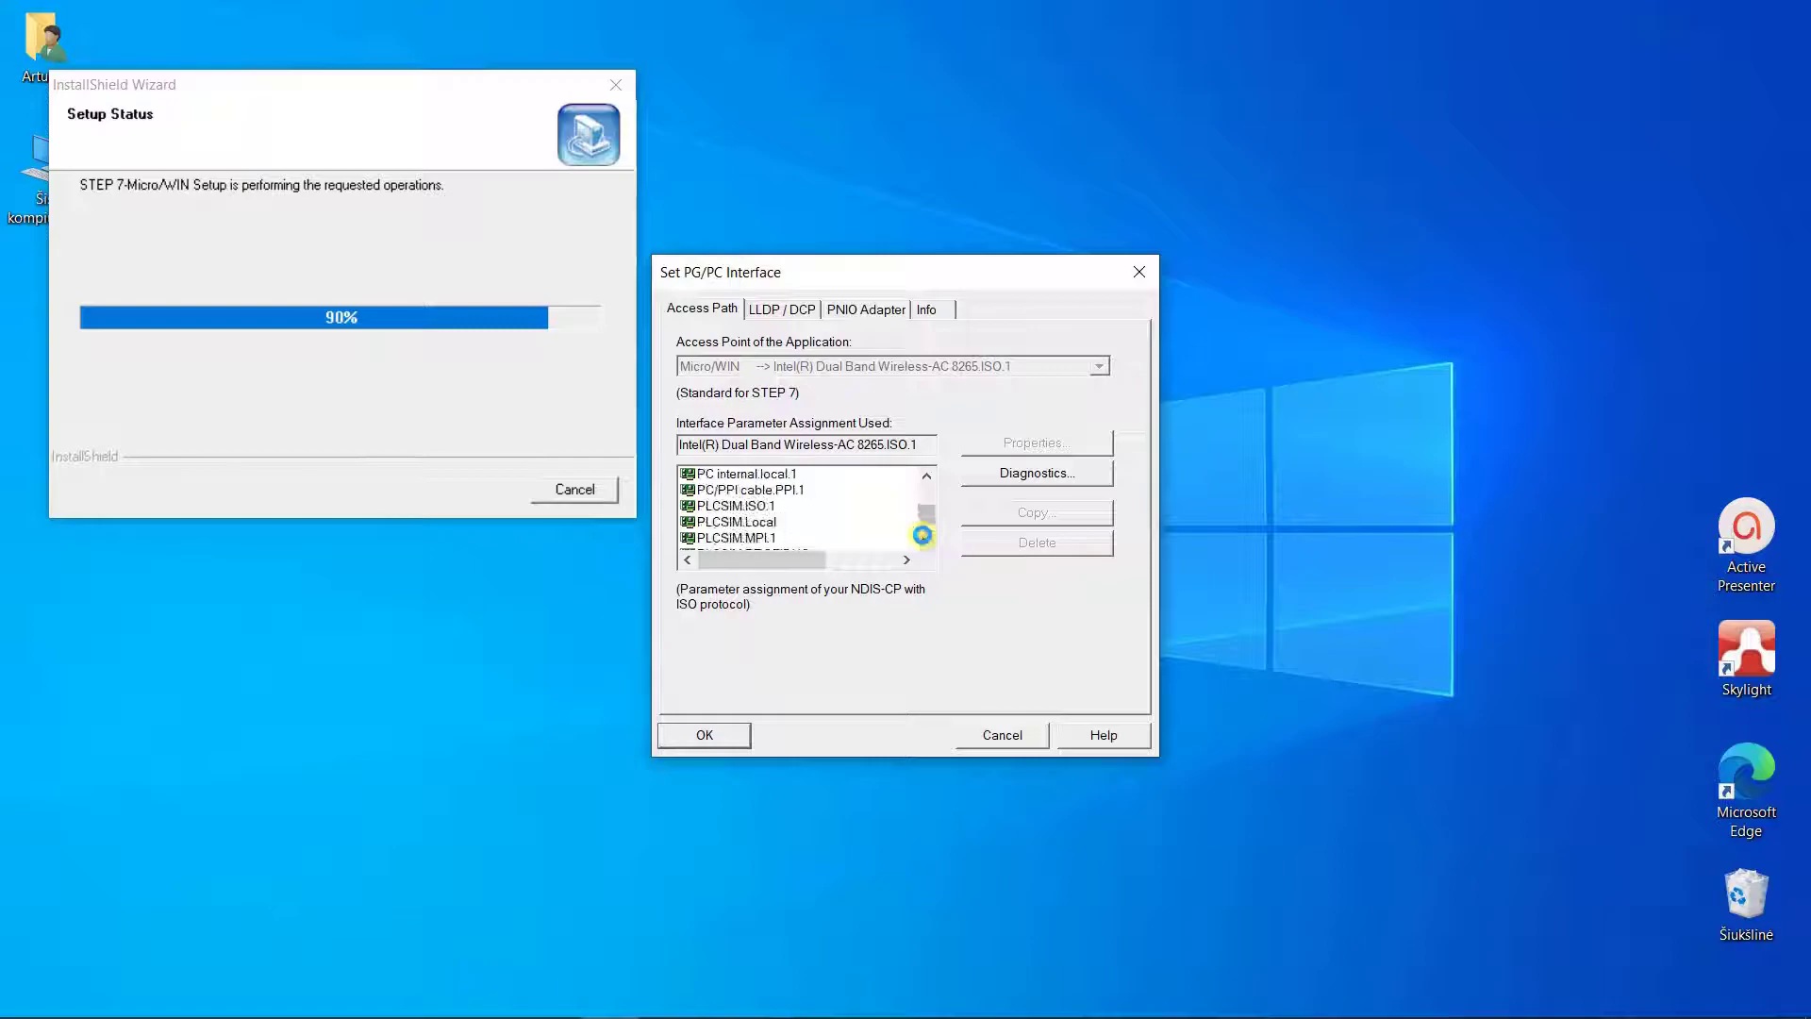
left_click(925, 476)
left_click(926, 476)
left_click(925, 475)
left_click(925, 476)
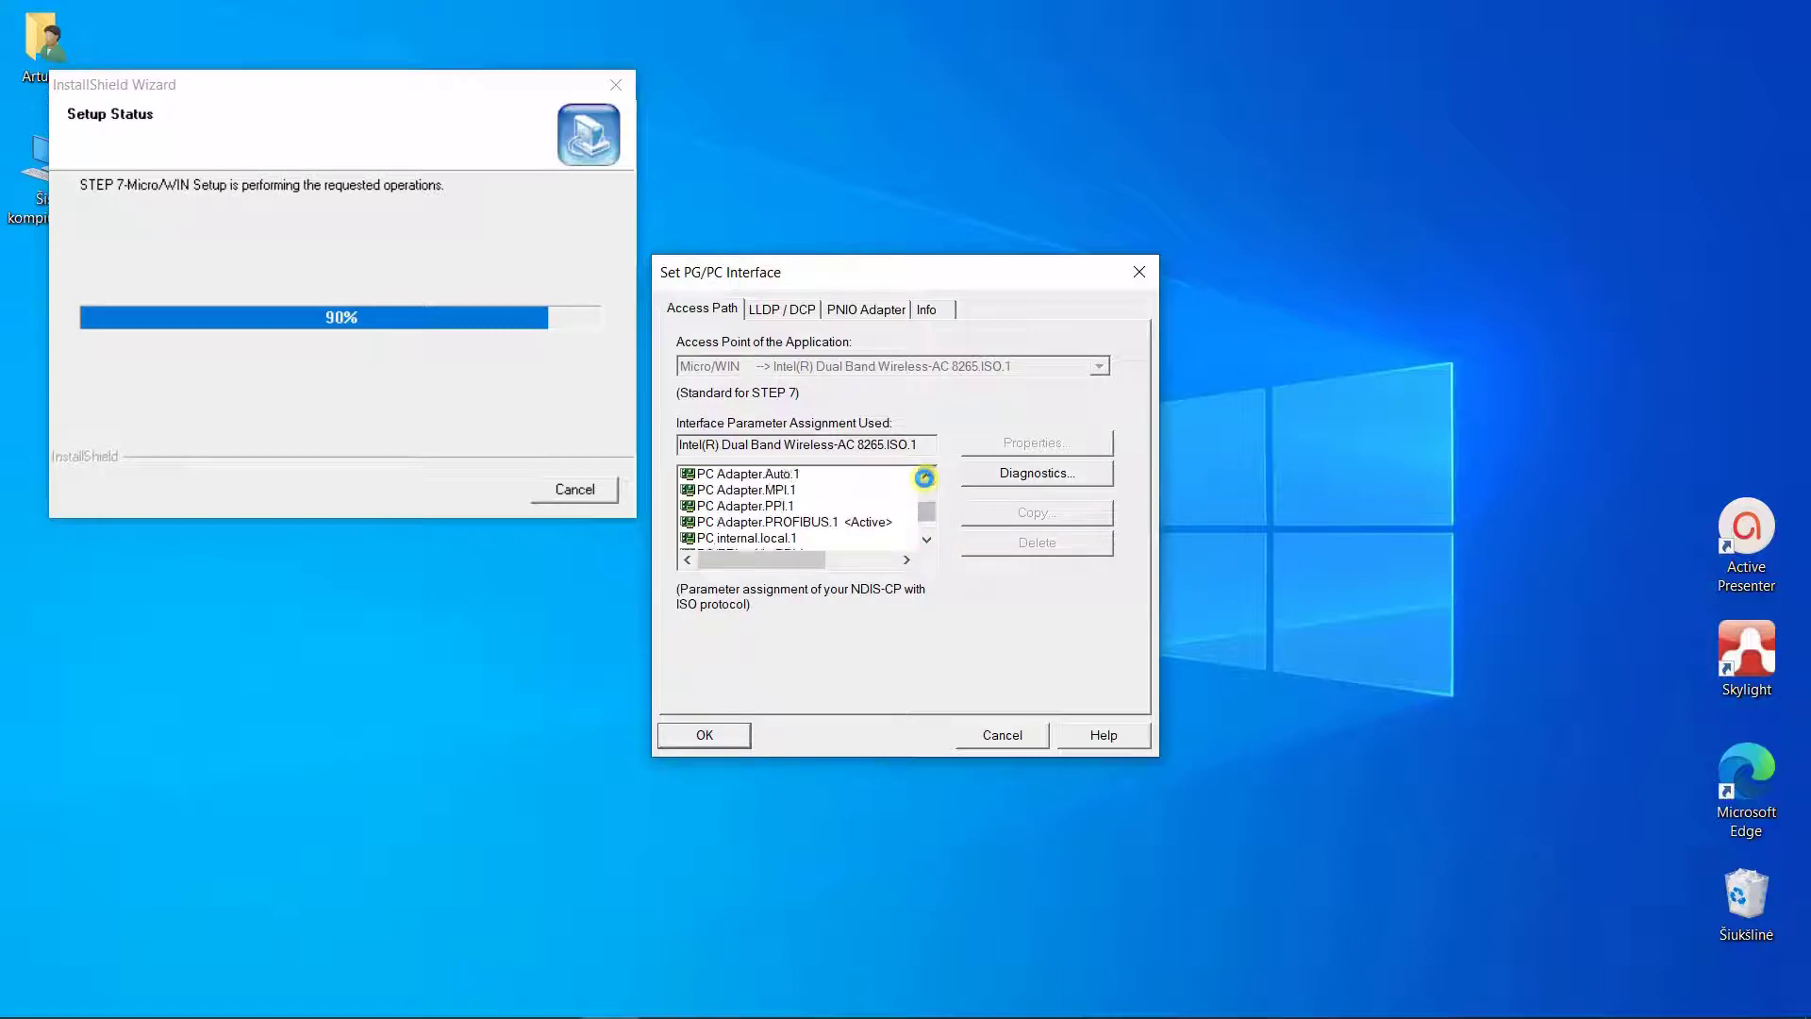
left_click(744, 506)
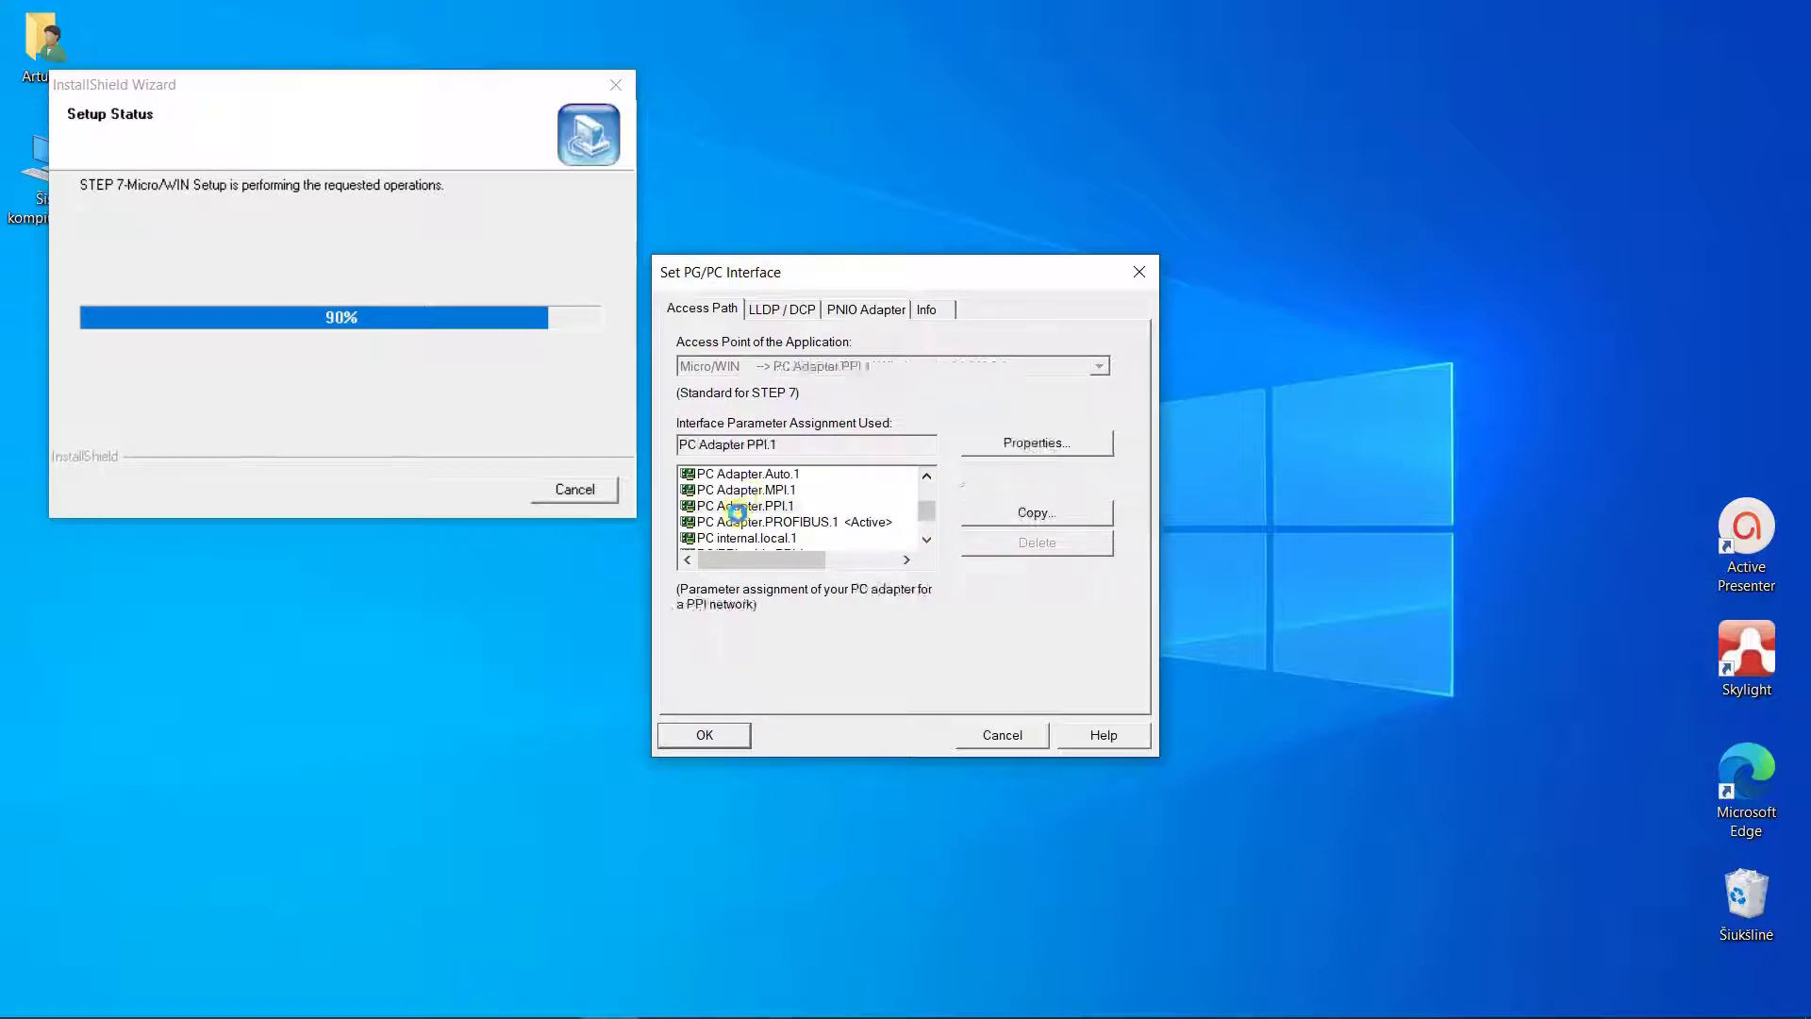
left_click(987, 440)
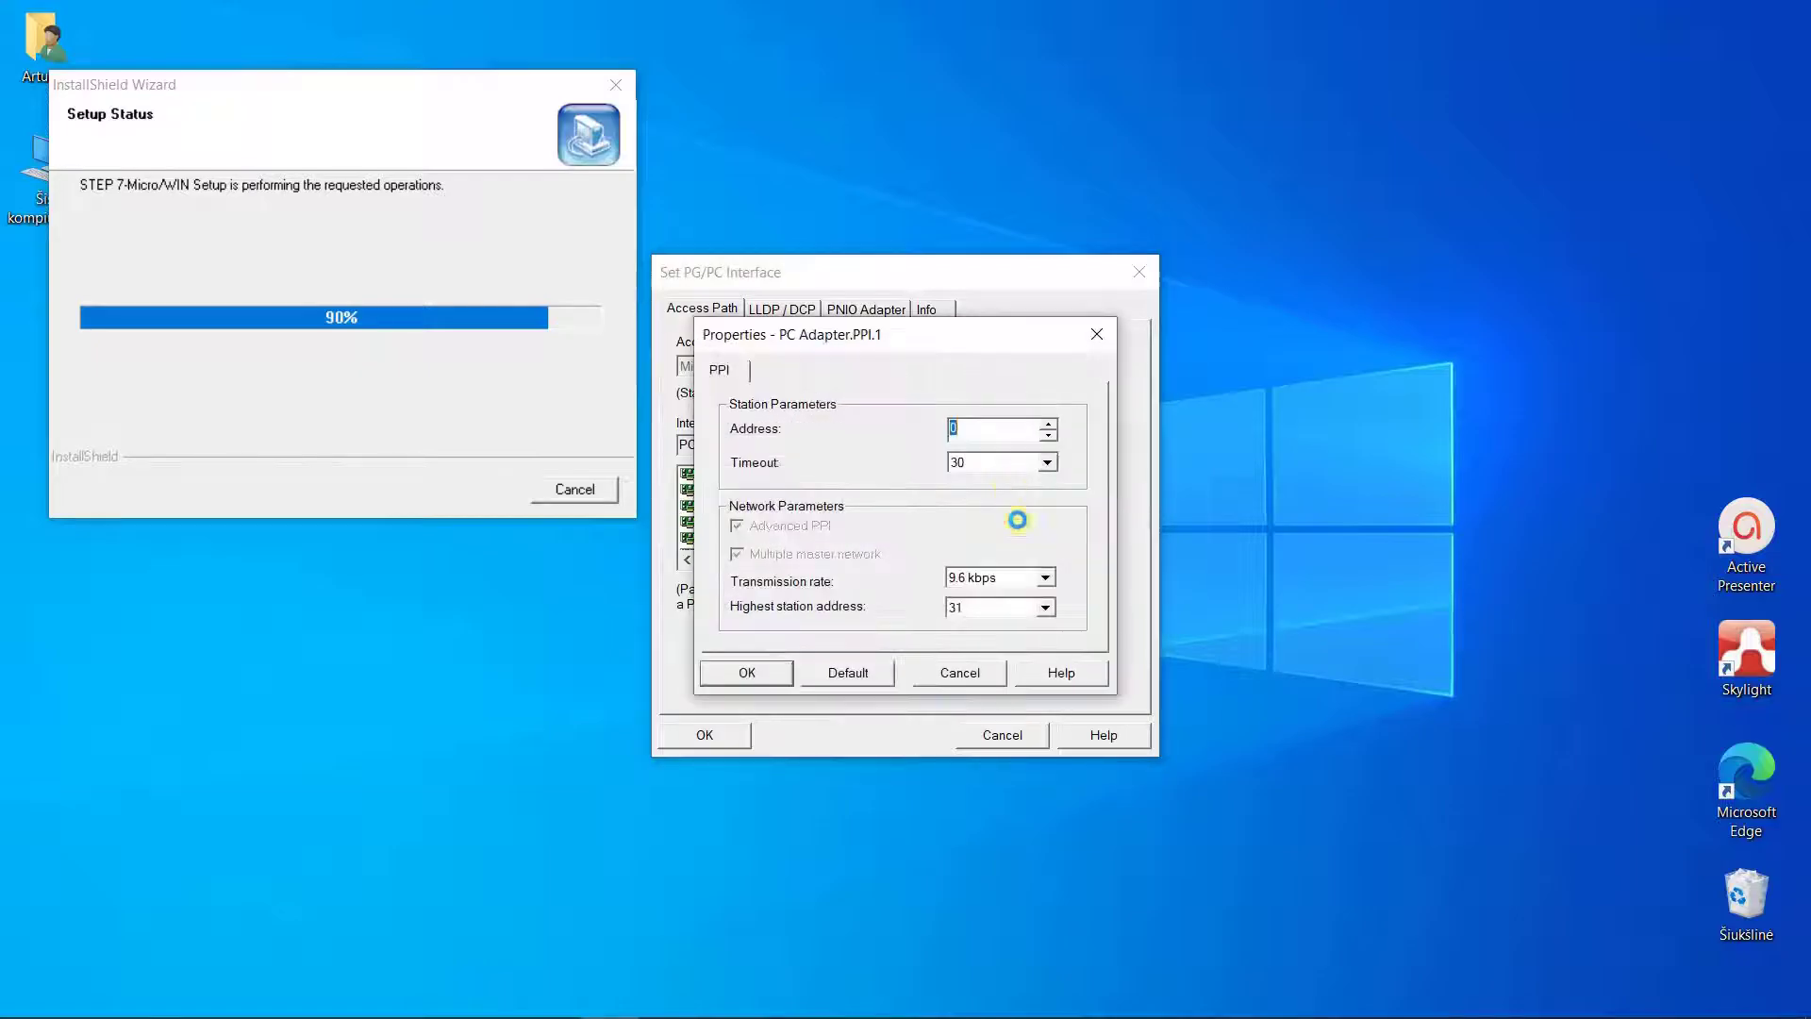
left_click(955, 670)
left_click(720, 733)
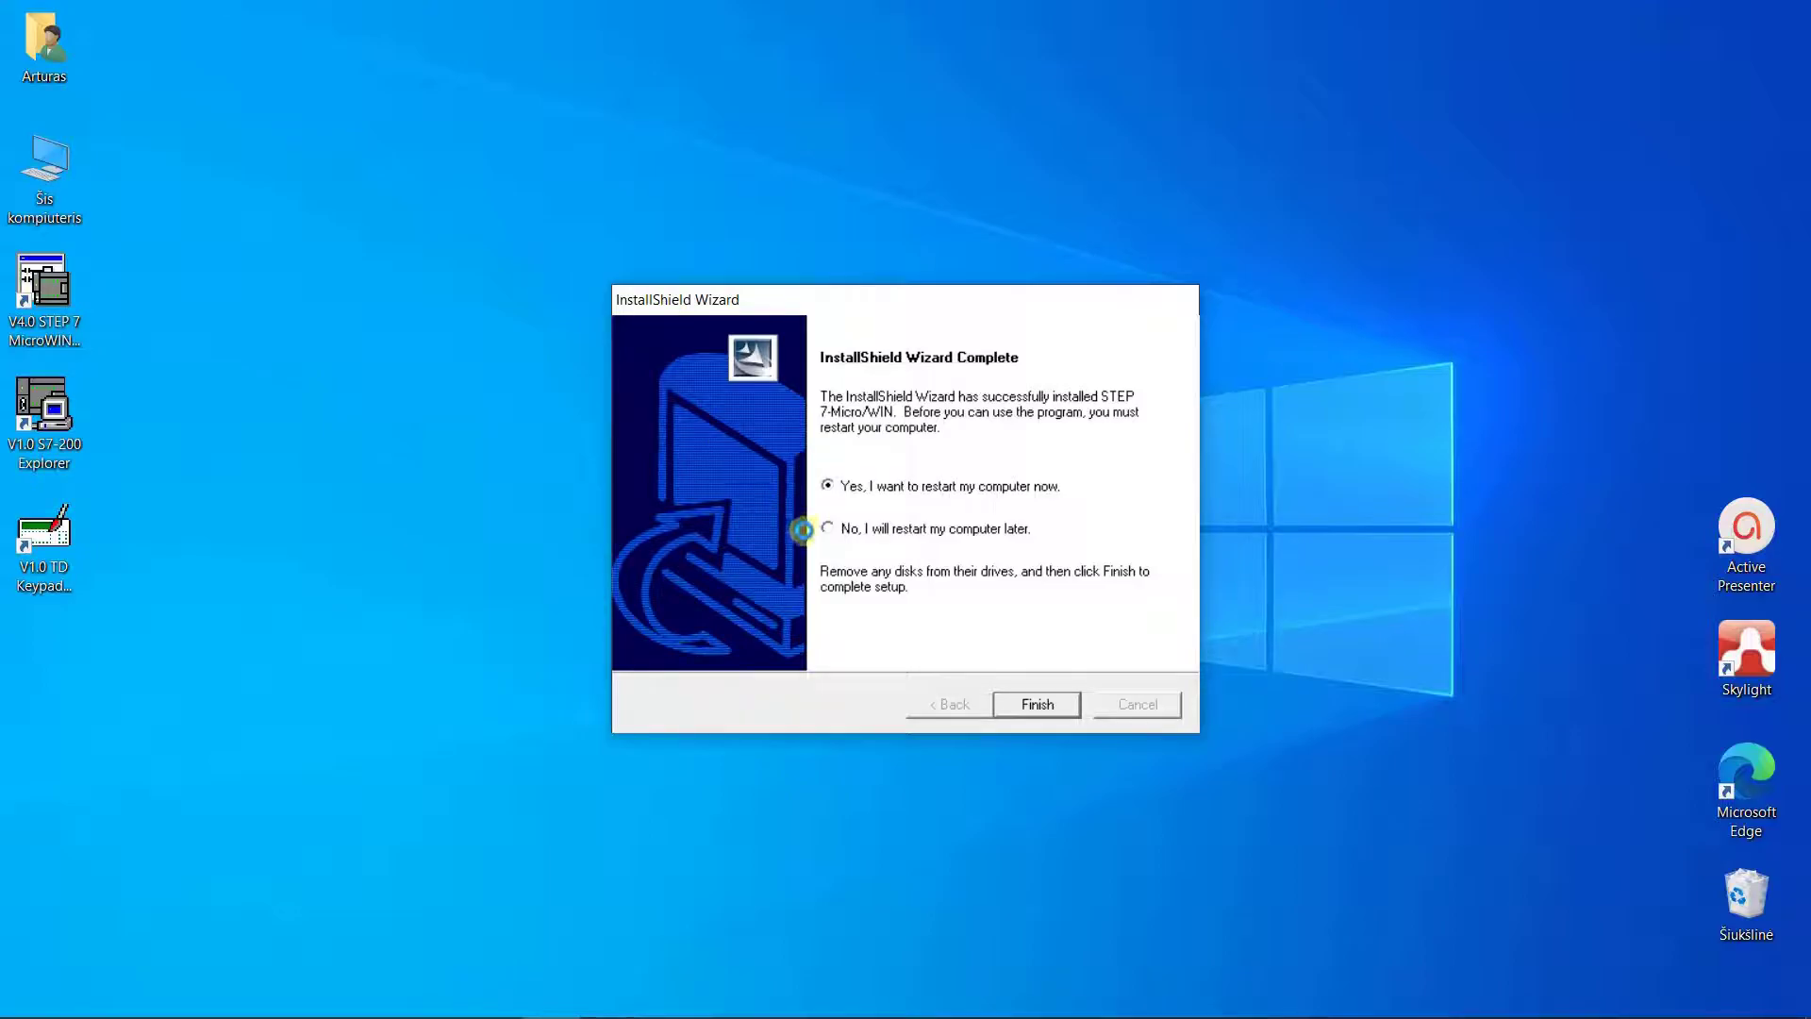
Step: Finish the setup with the computer restart postponed, and close the open browser and File Explorer windows
left_click(827, 529)
left_click(1050, 709)
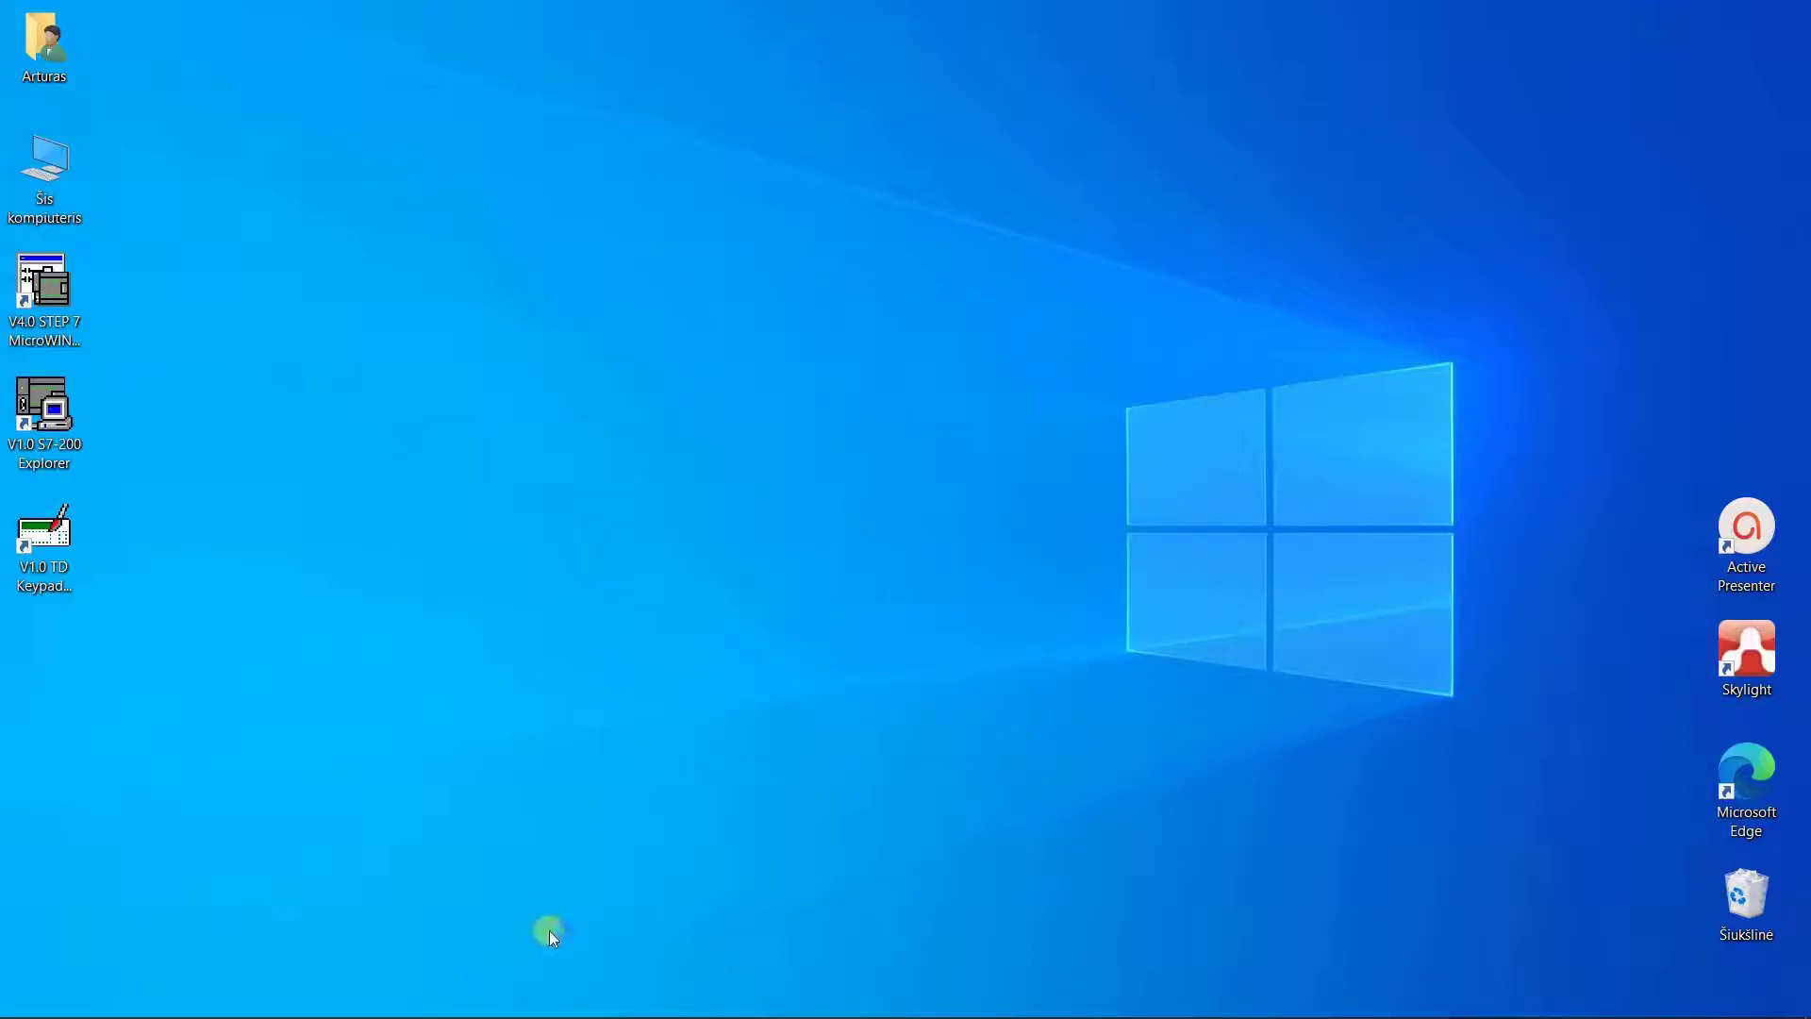
mouse_move(529, 1014)
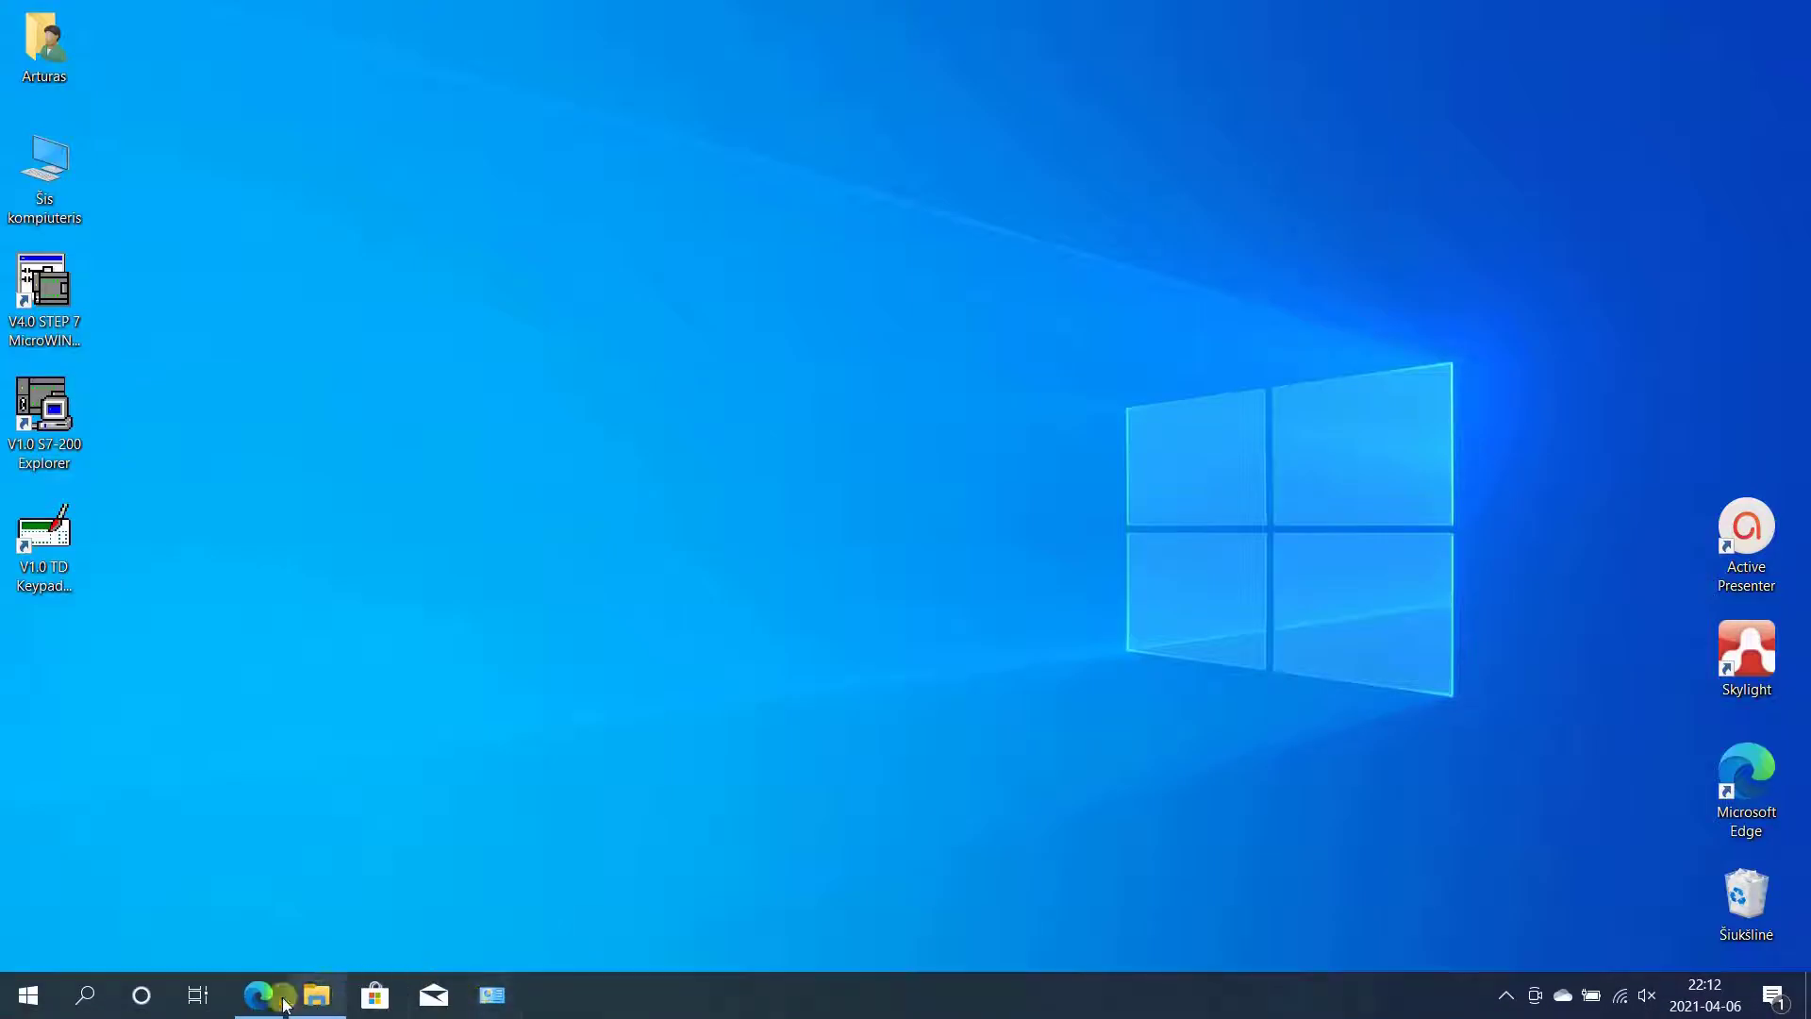
left_click(270, 1004)
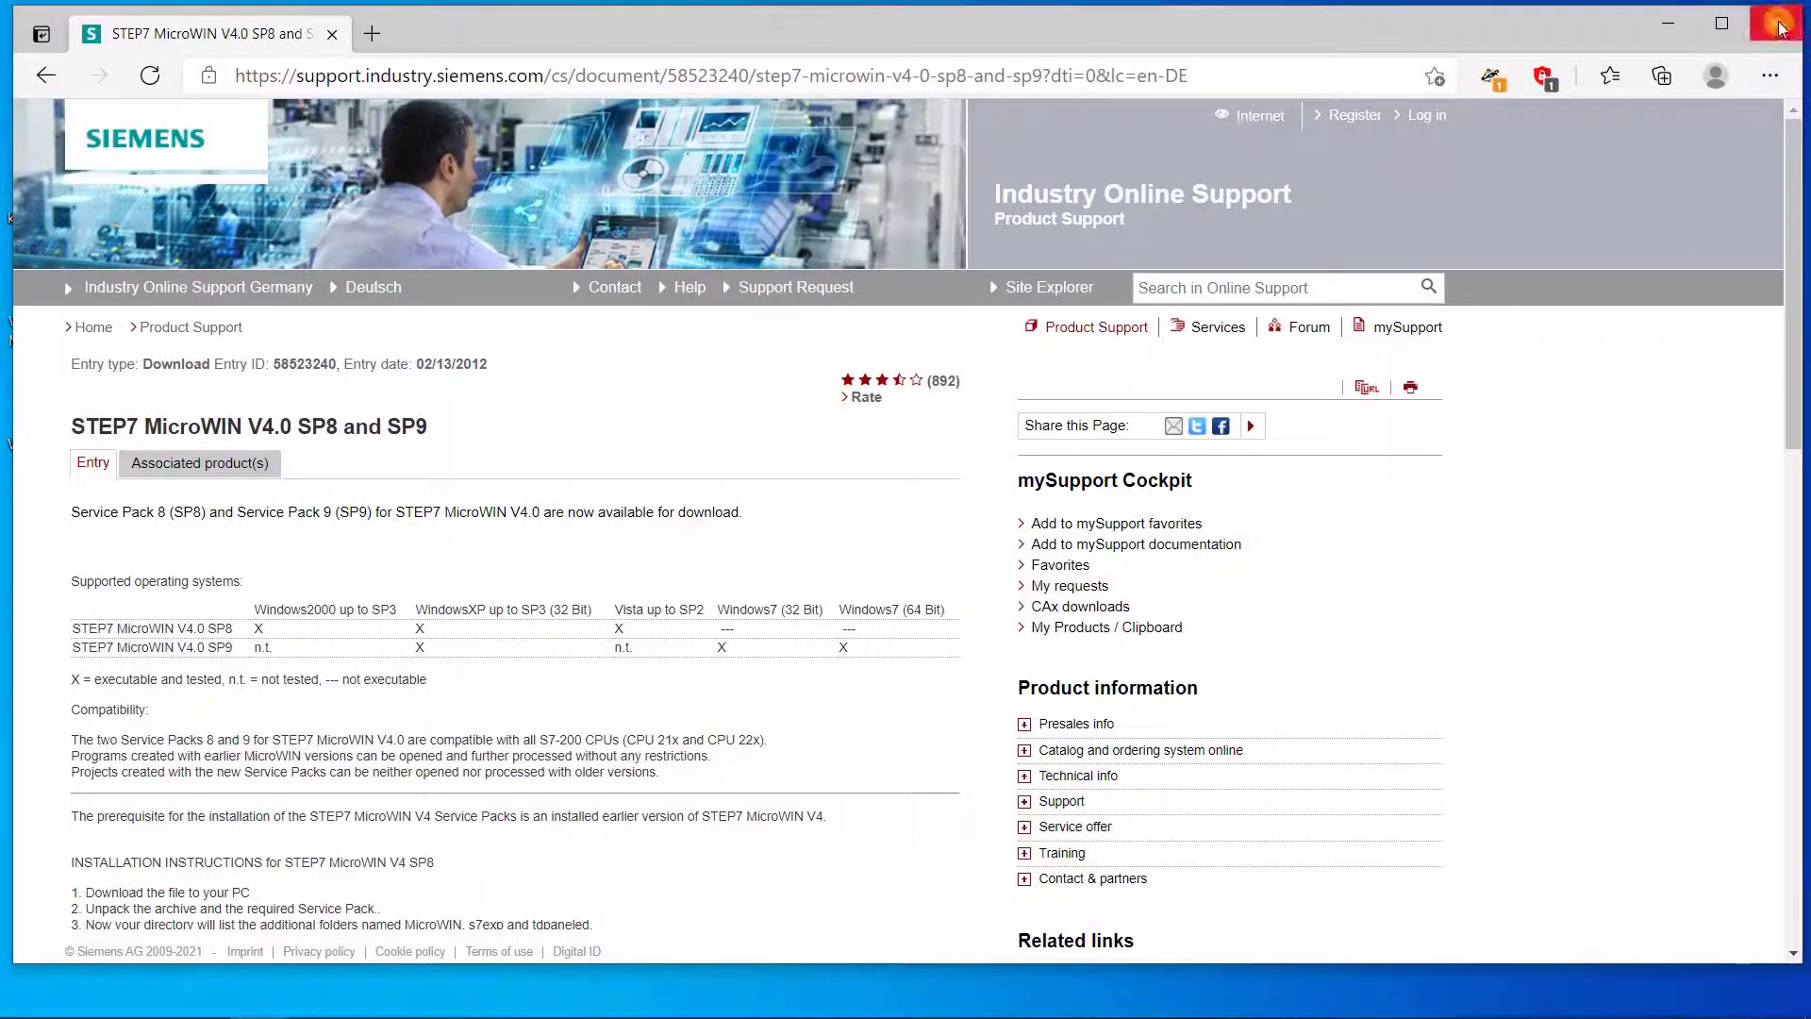
left_click(270, 998)
left_click(316, 995)
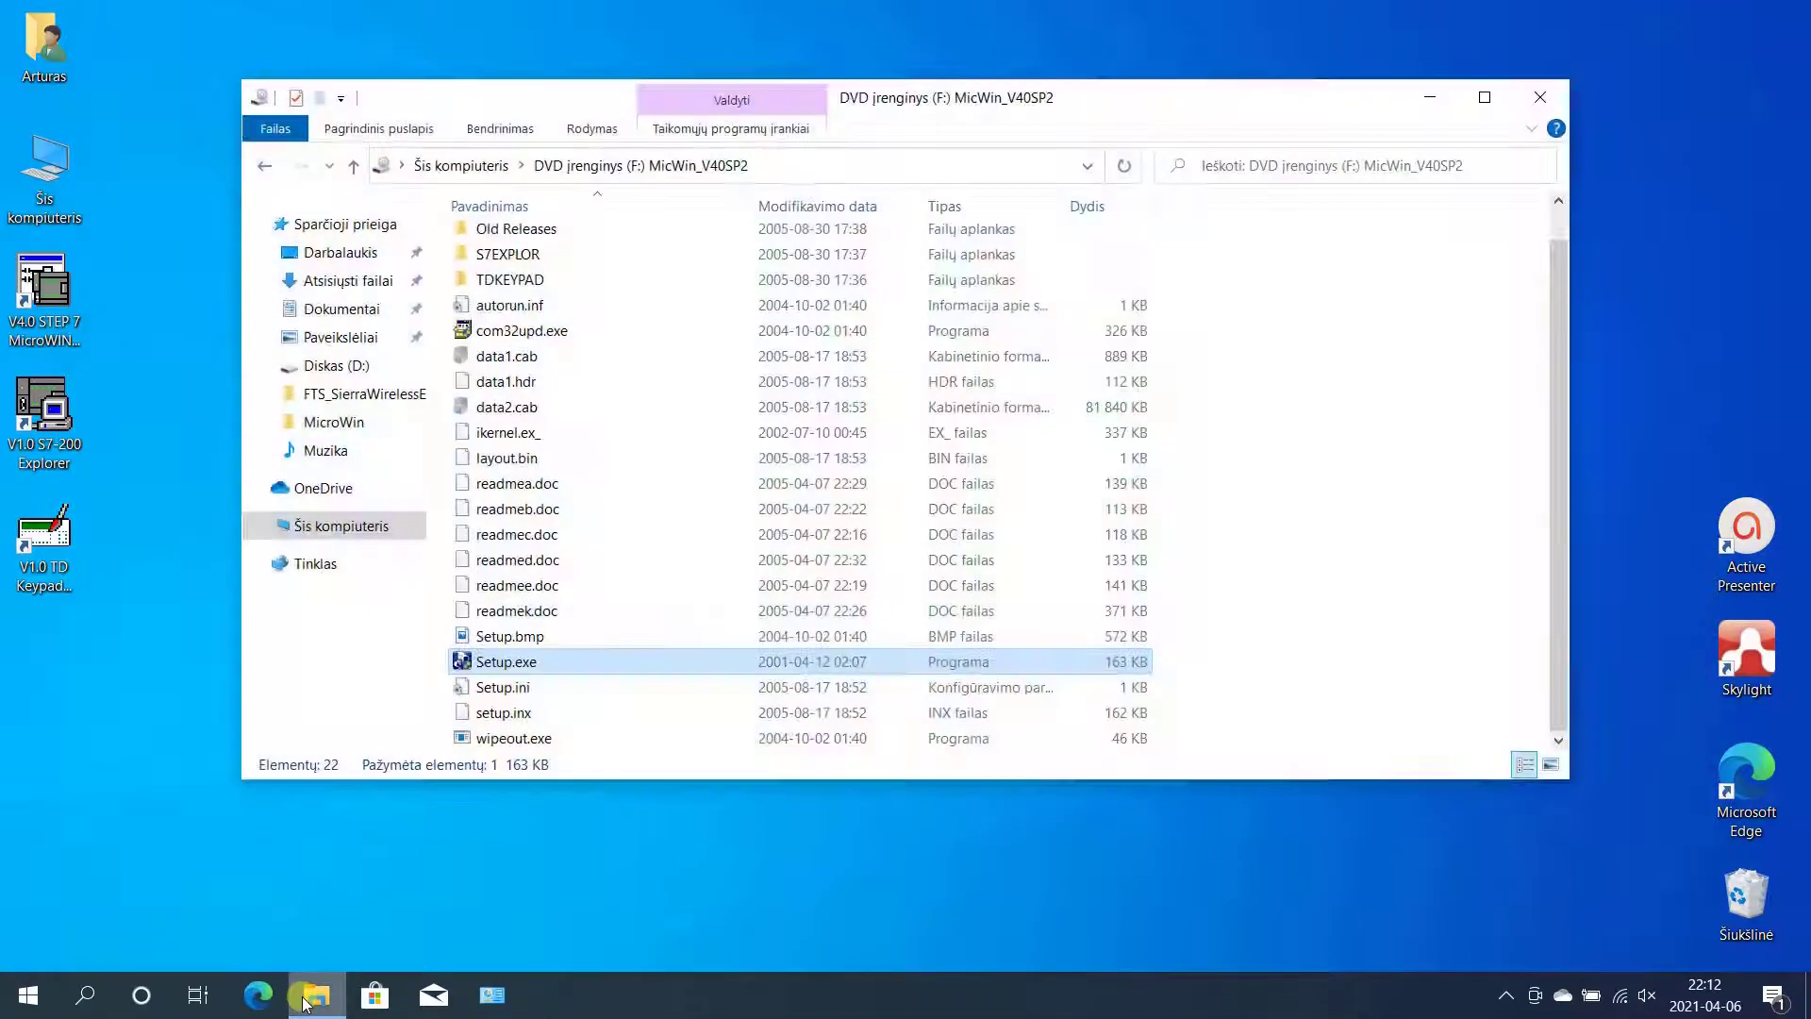
left_click(1540, 97)
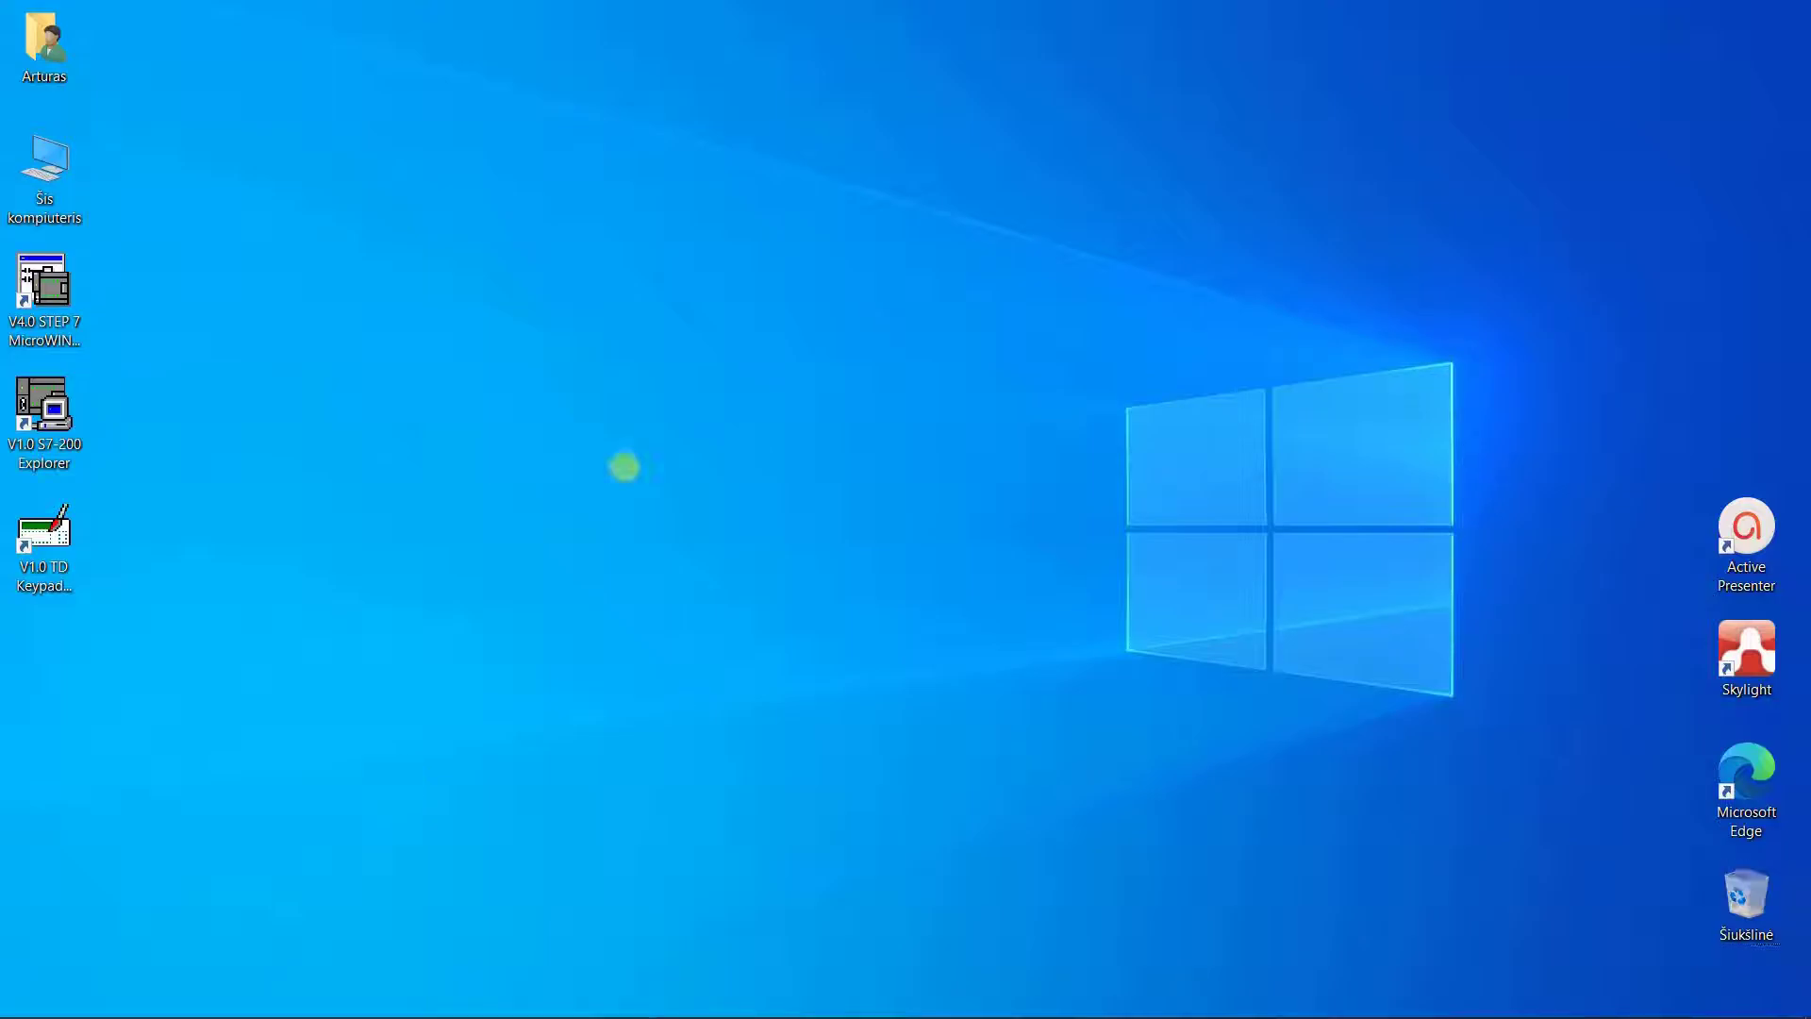
Step: Set the V4.0 STEP 7 MicroWIN SP2 desktop shortcut to run in Windows XP (Service Pack 2) compatibility mode and apply the change
left_click(55, 279)
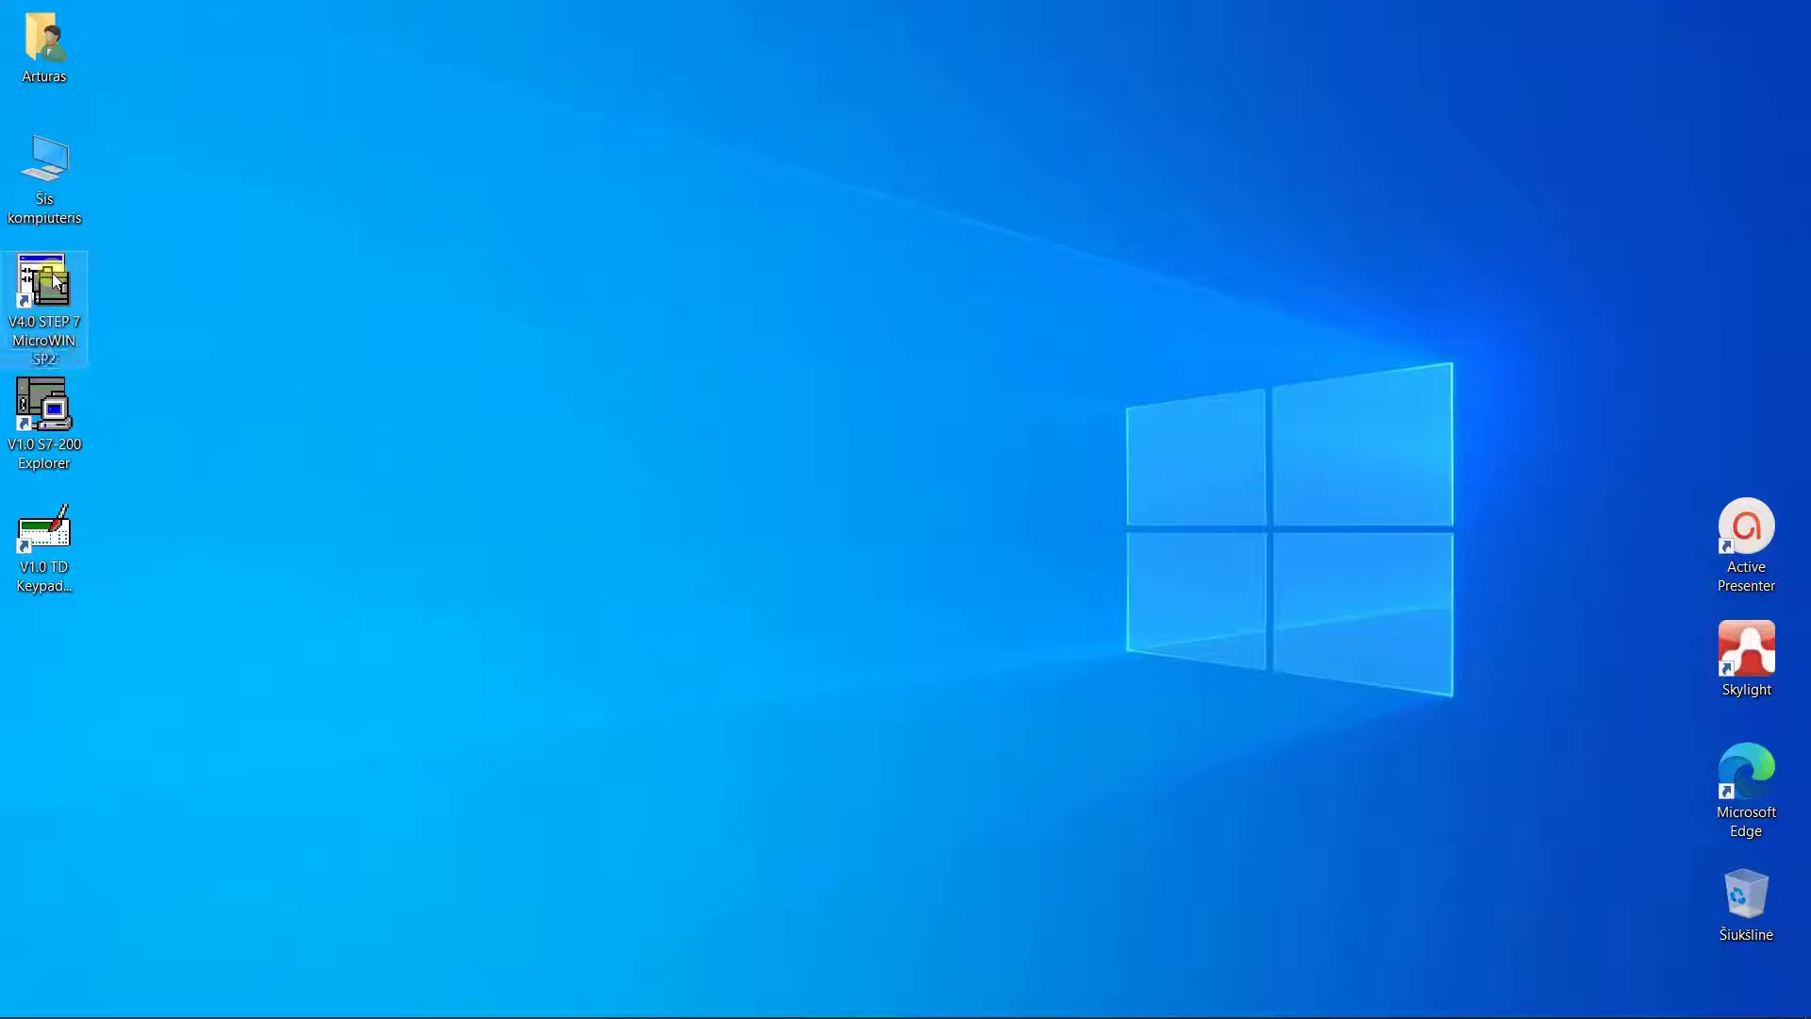
right_click(53, 276)
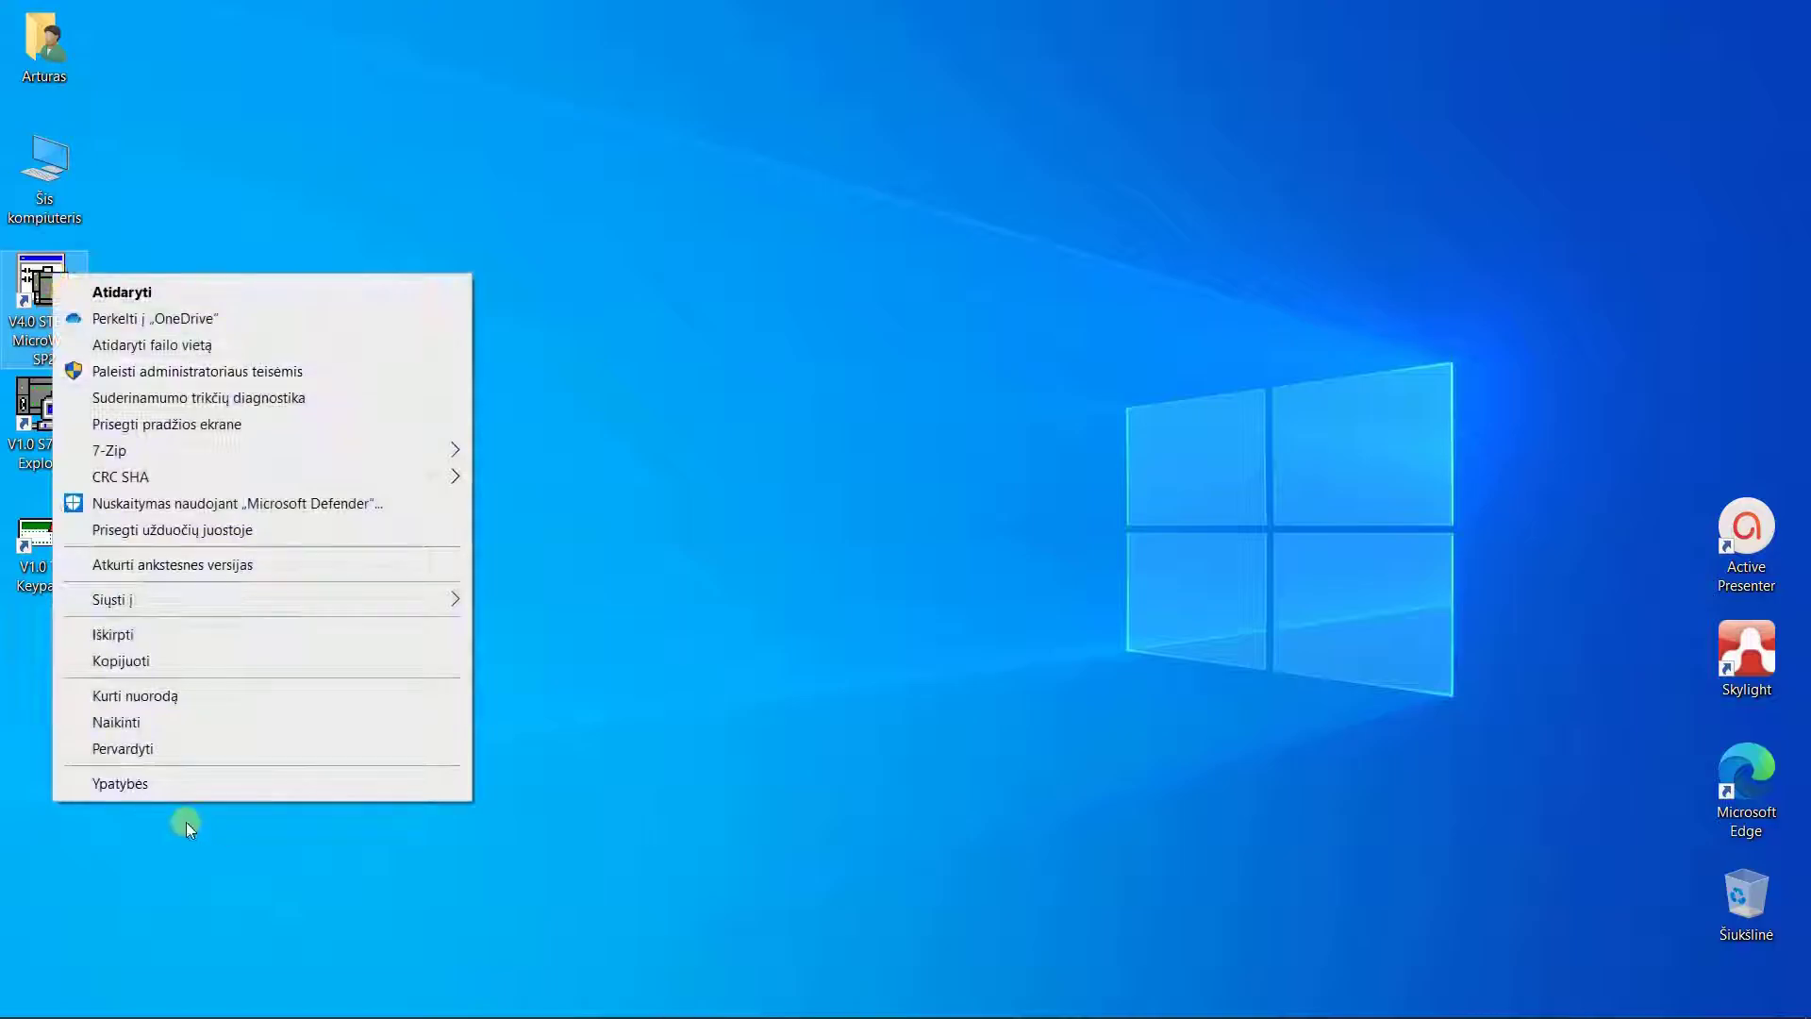
left_click(126, 782)
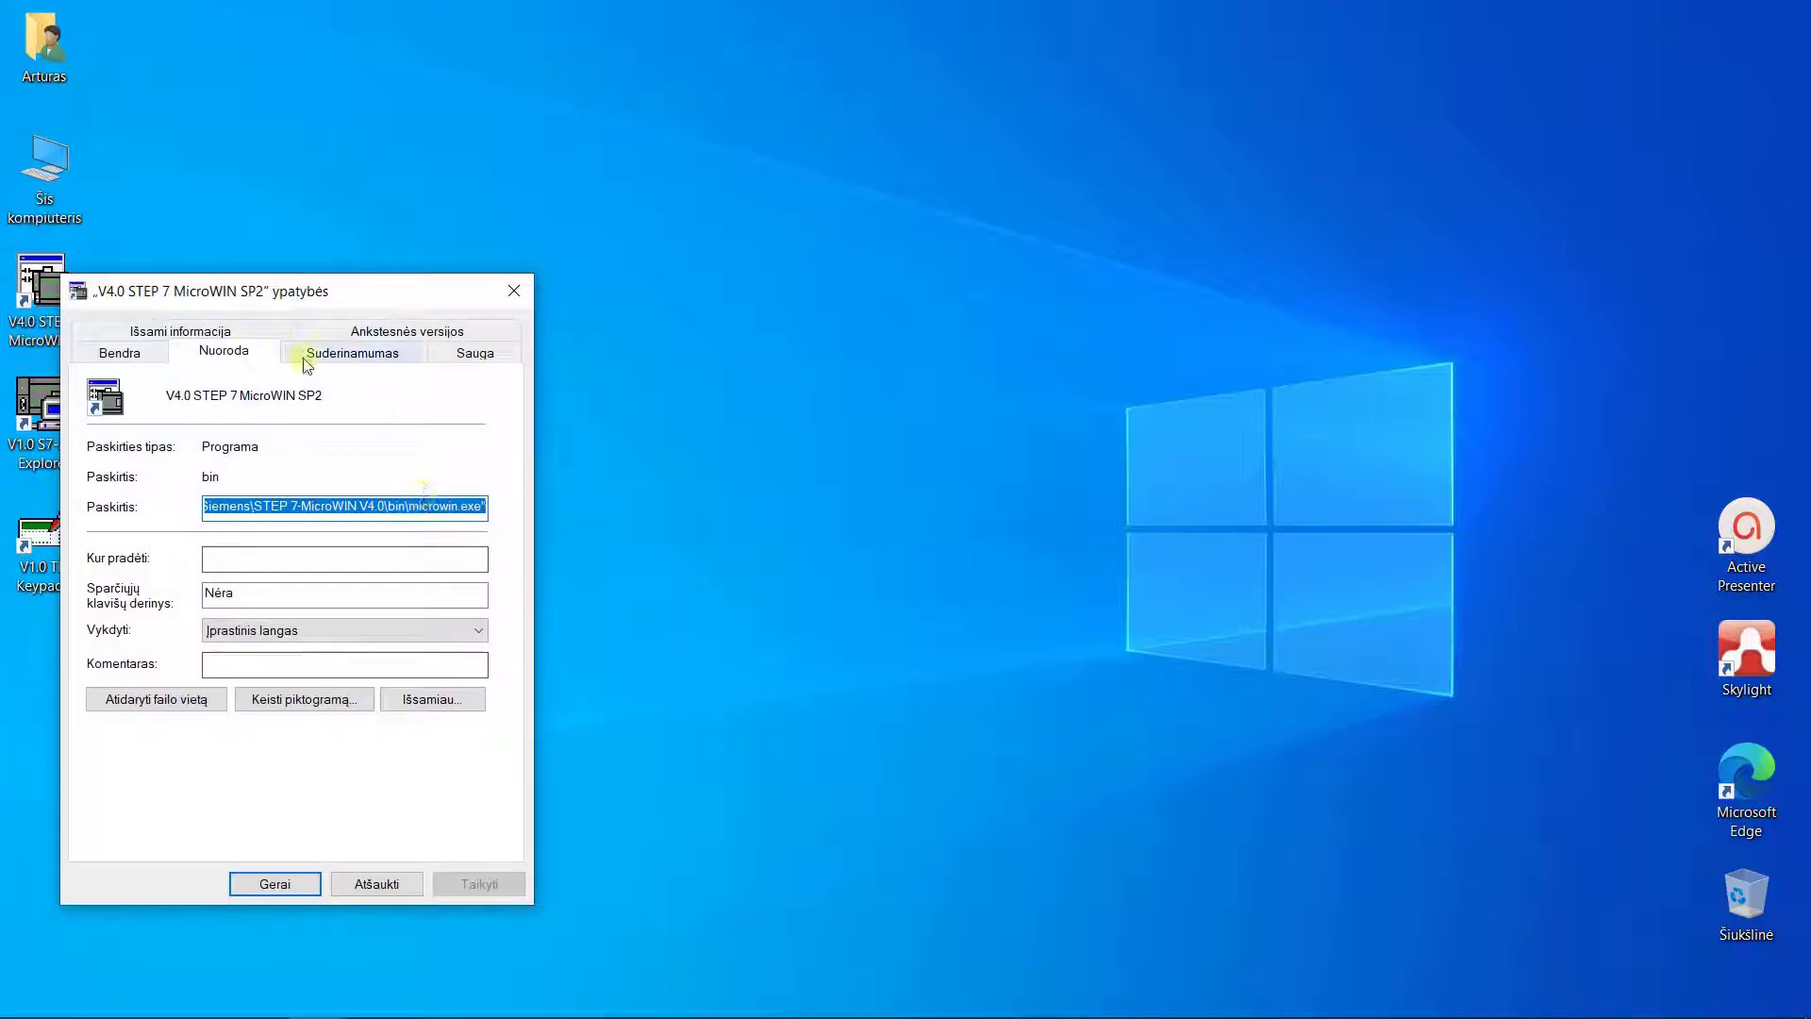
left_click(332, 357)
left_click_drag(352, 294, 453, 224)
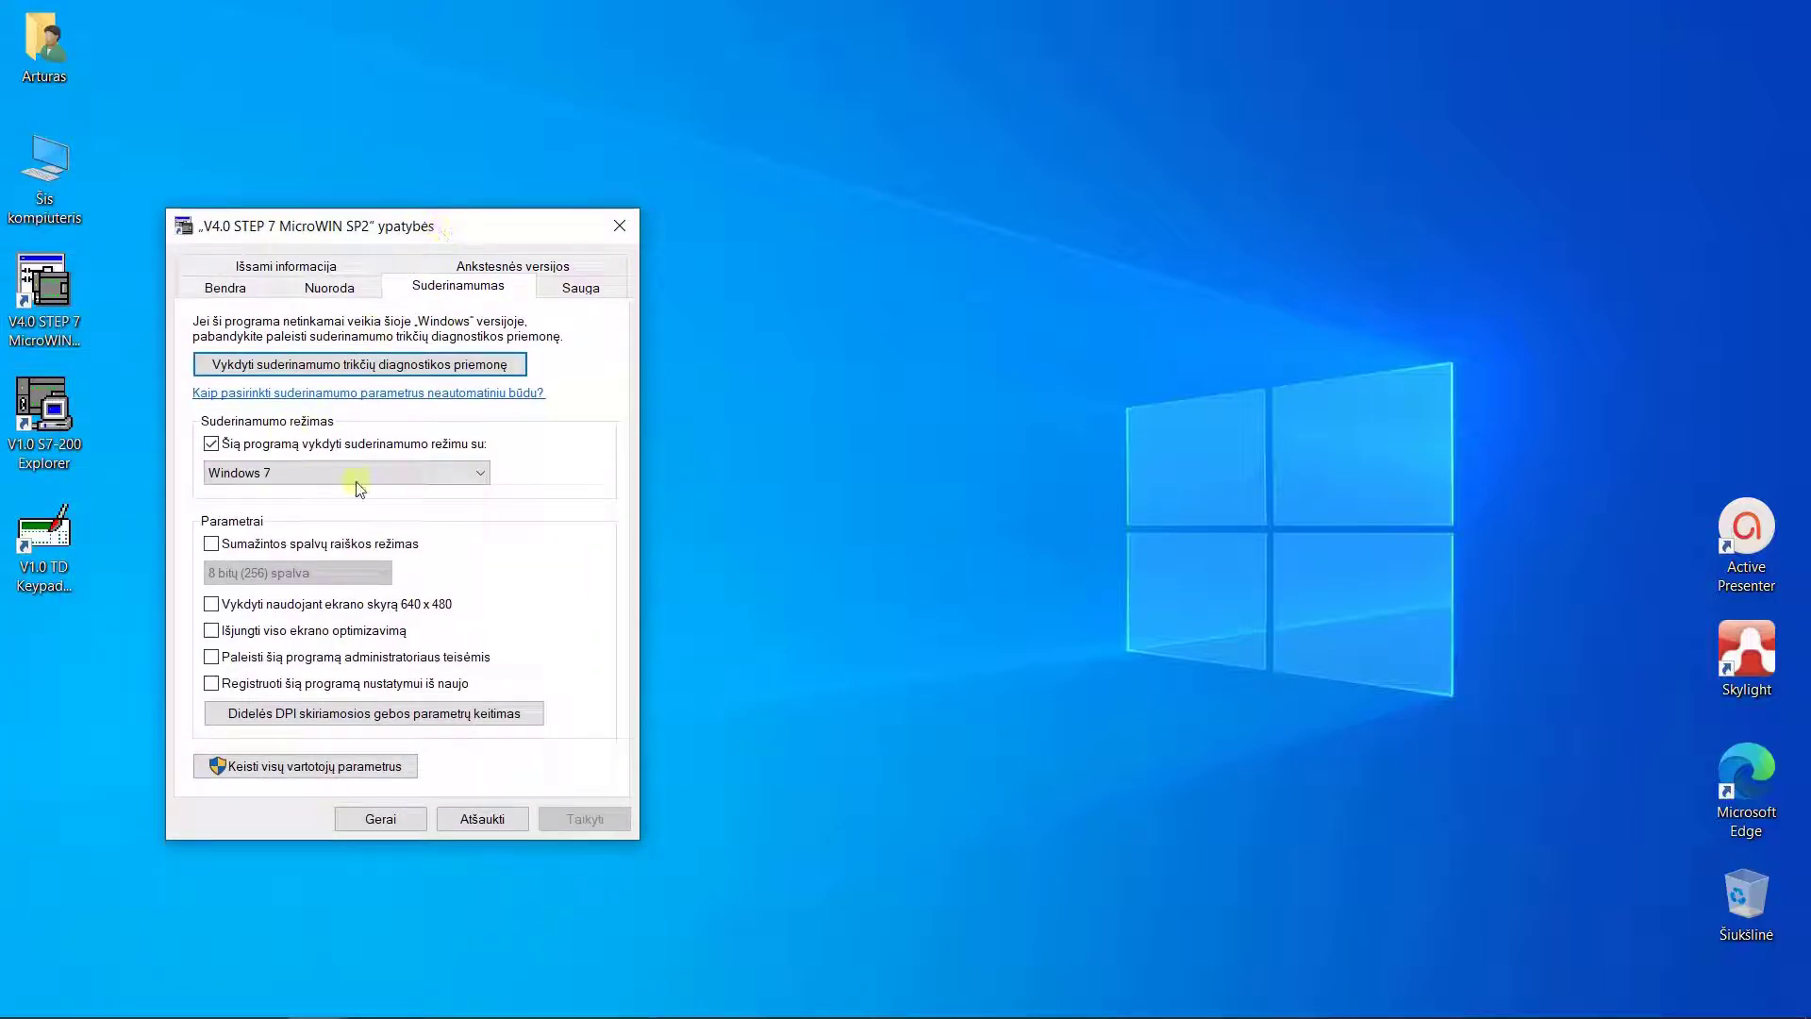
left_click(481, 478)
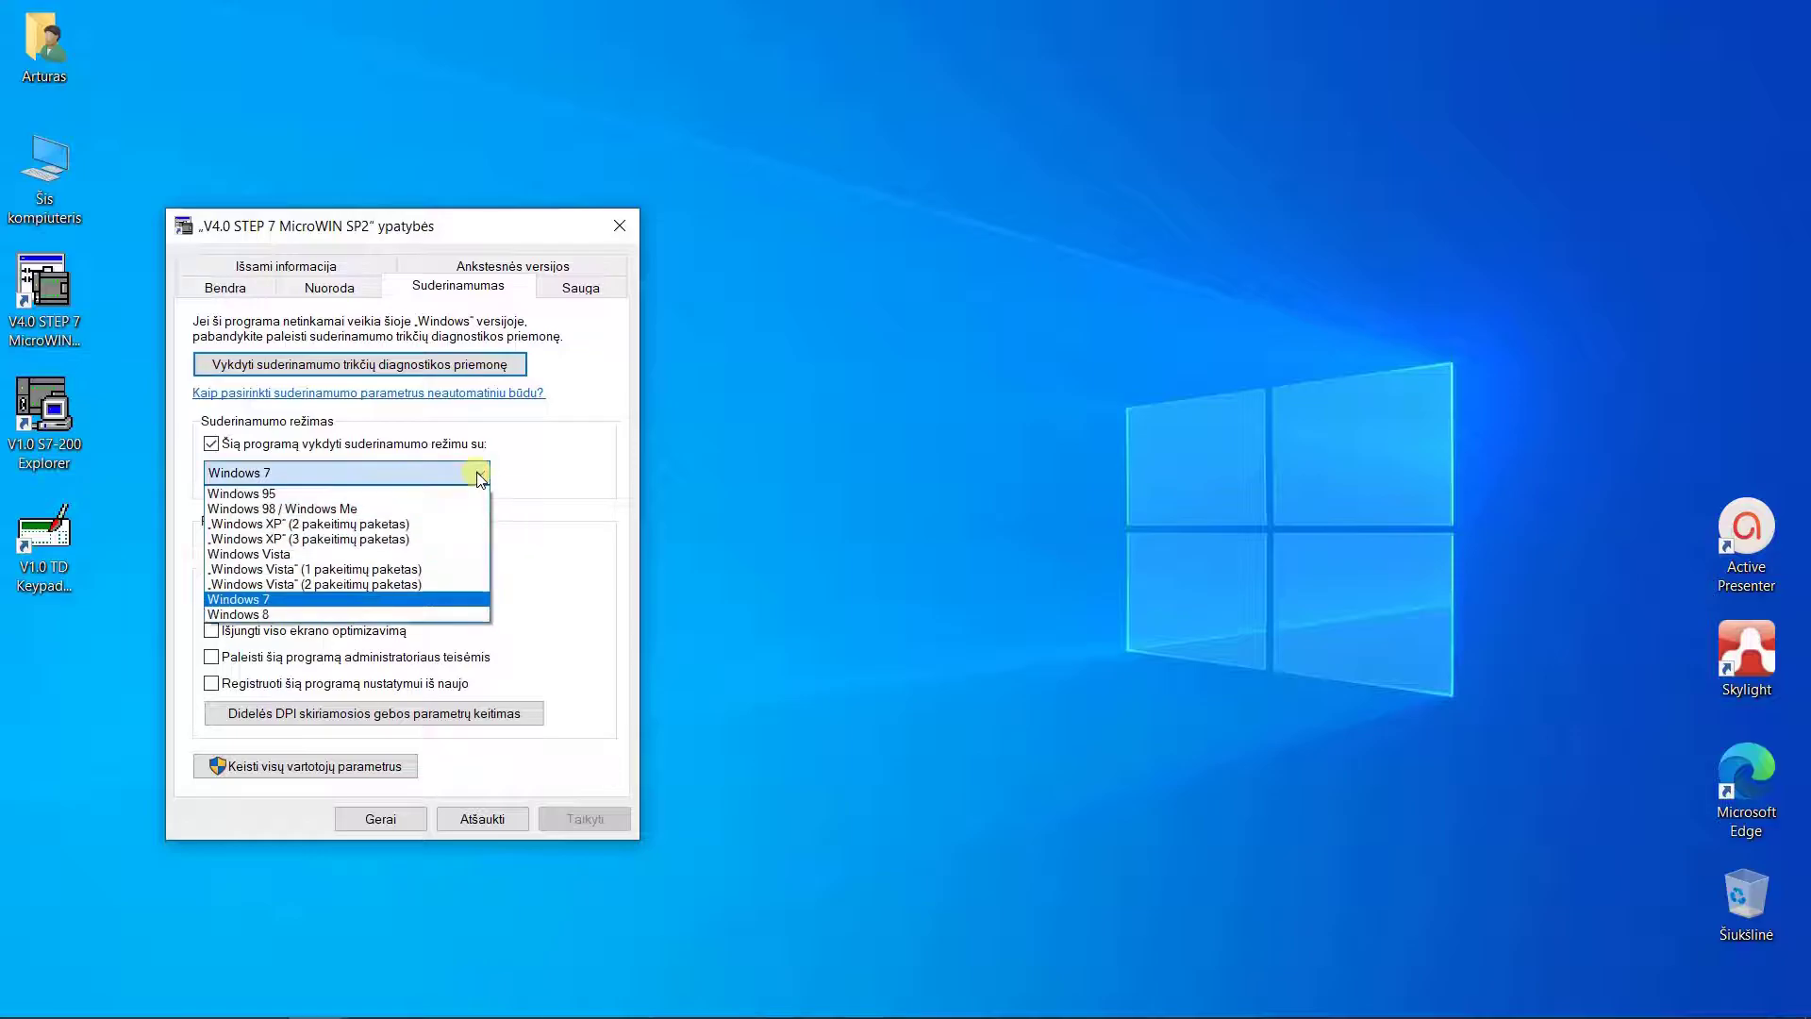
left_click(336, 528)
left_click(584, 818)
left_click(393, 815)
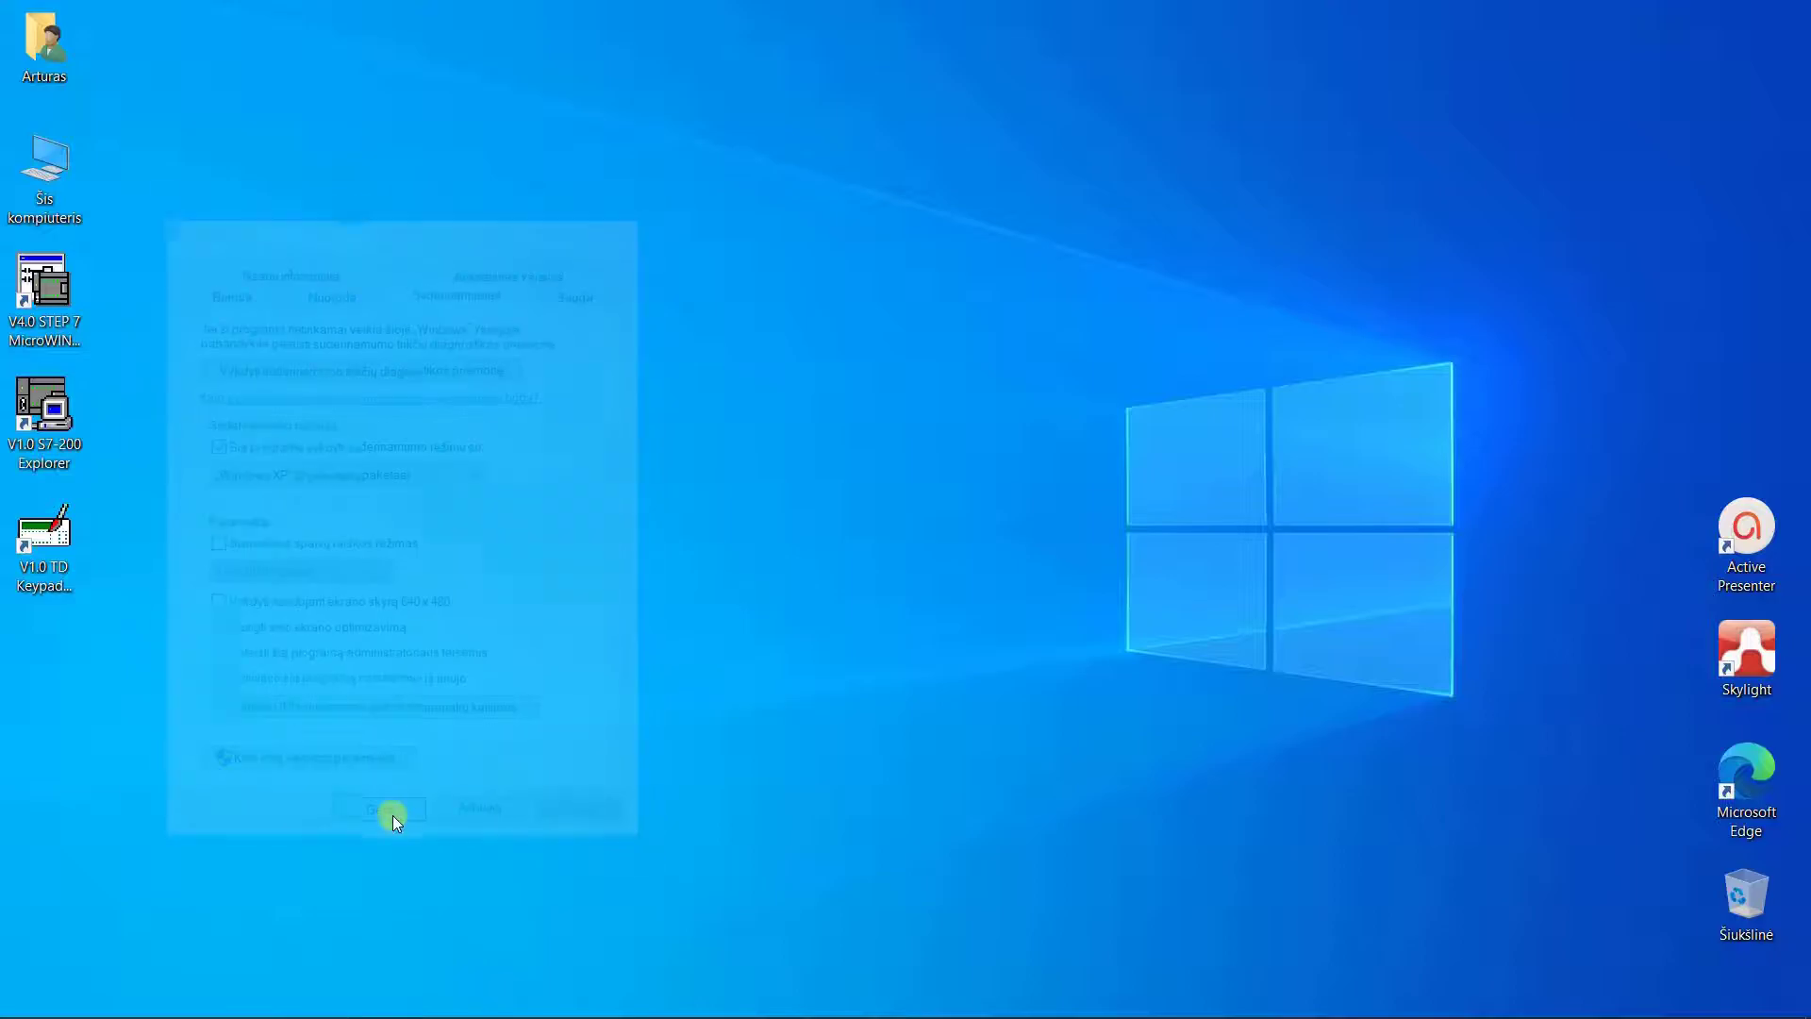
Step: Switch to STEP 7-Micro/WIN by running its desktop shortcut as administrator, and maximize the SIMATIC LAD editor
right_click(21, 271)
left_click(85, 360)
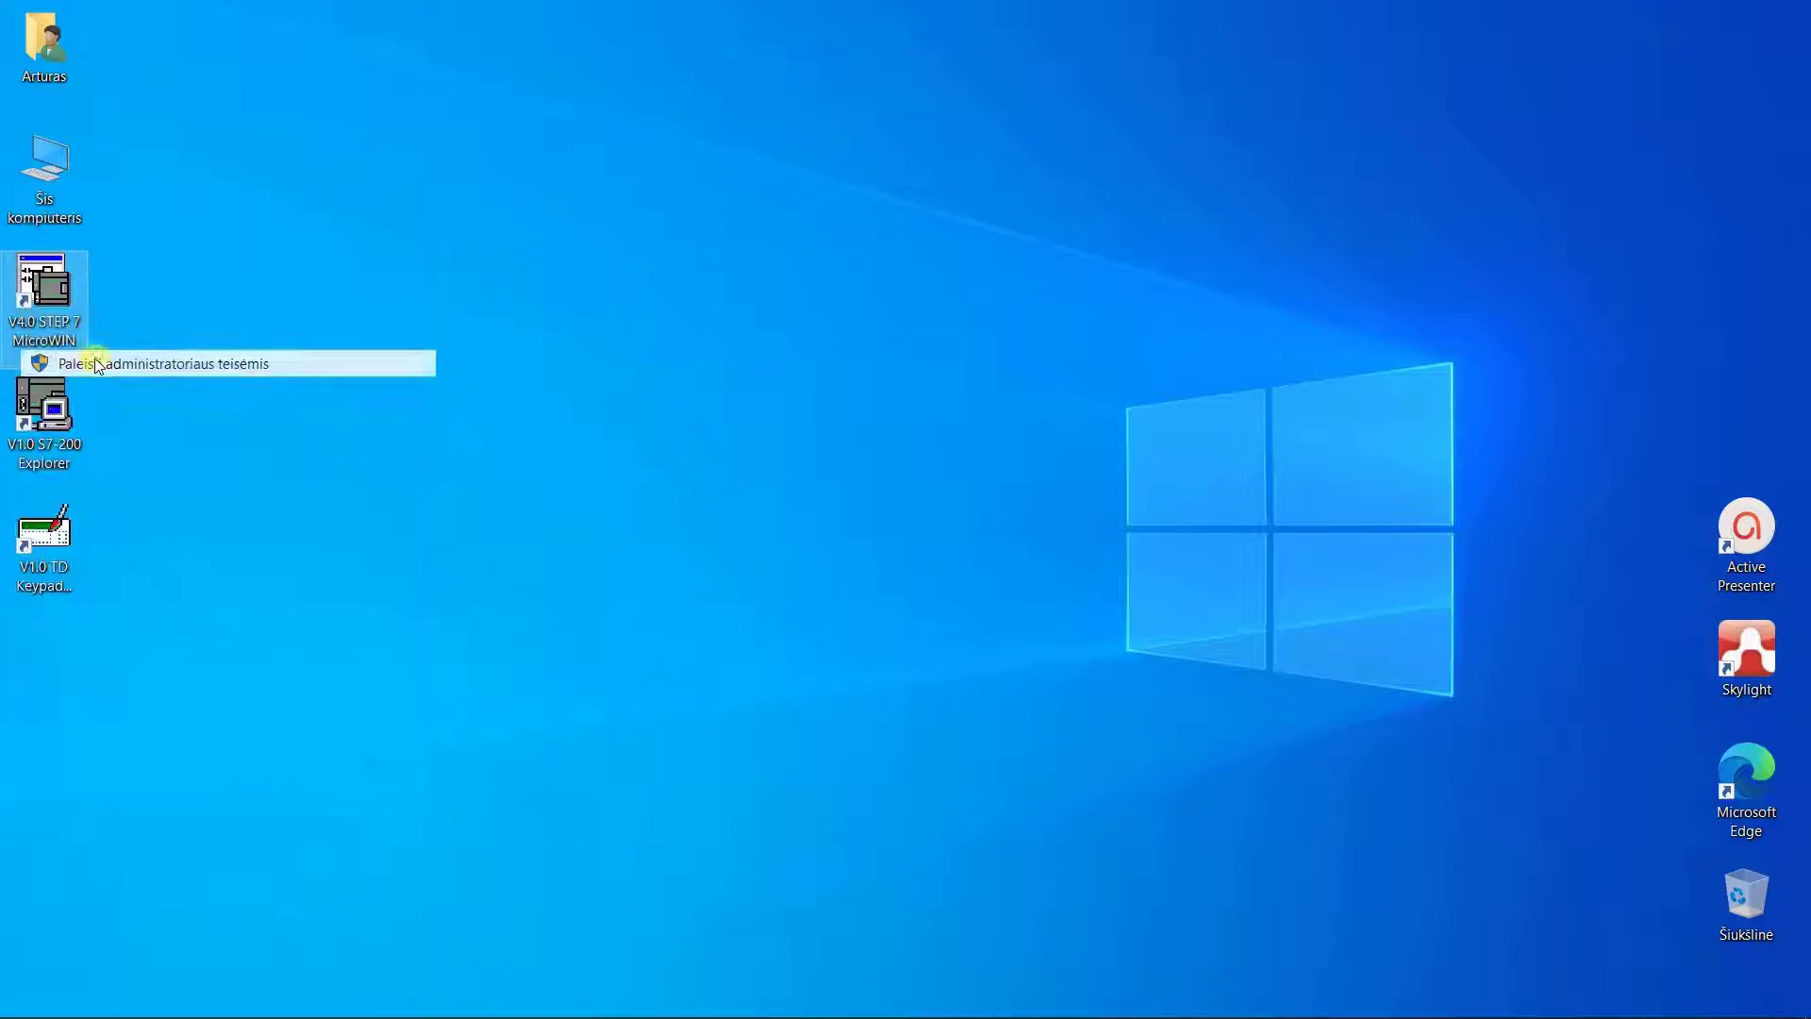
left_click(795, 662)
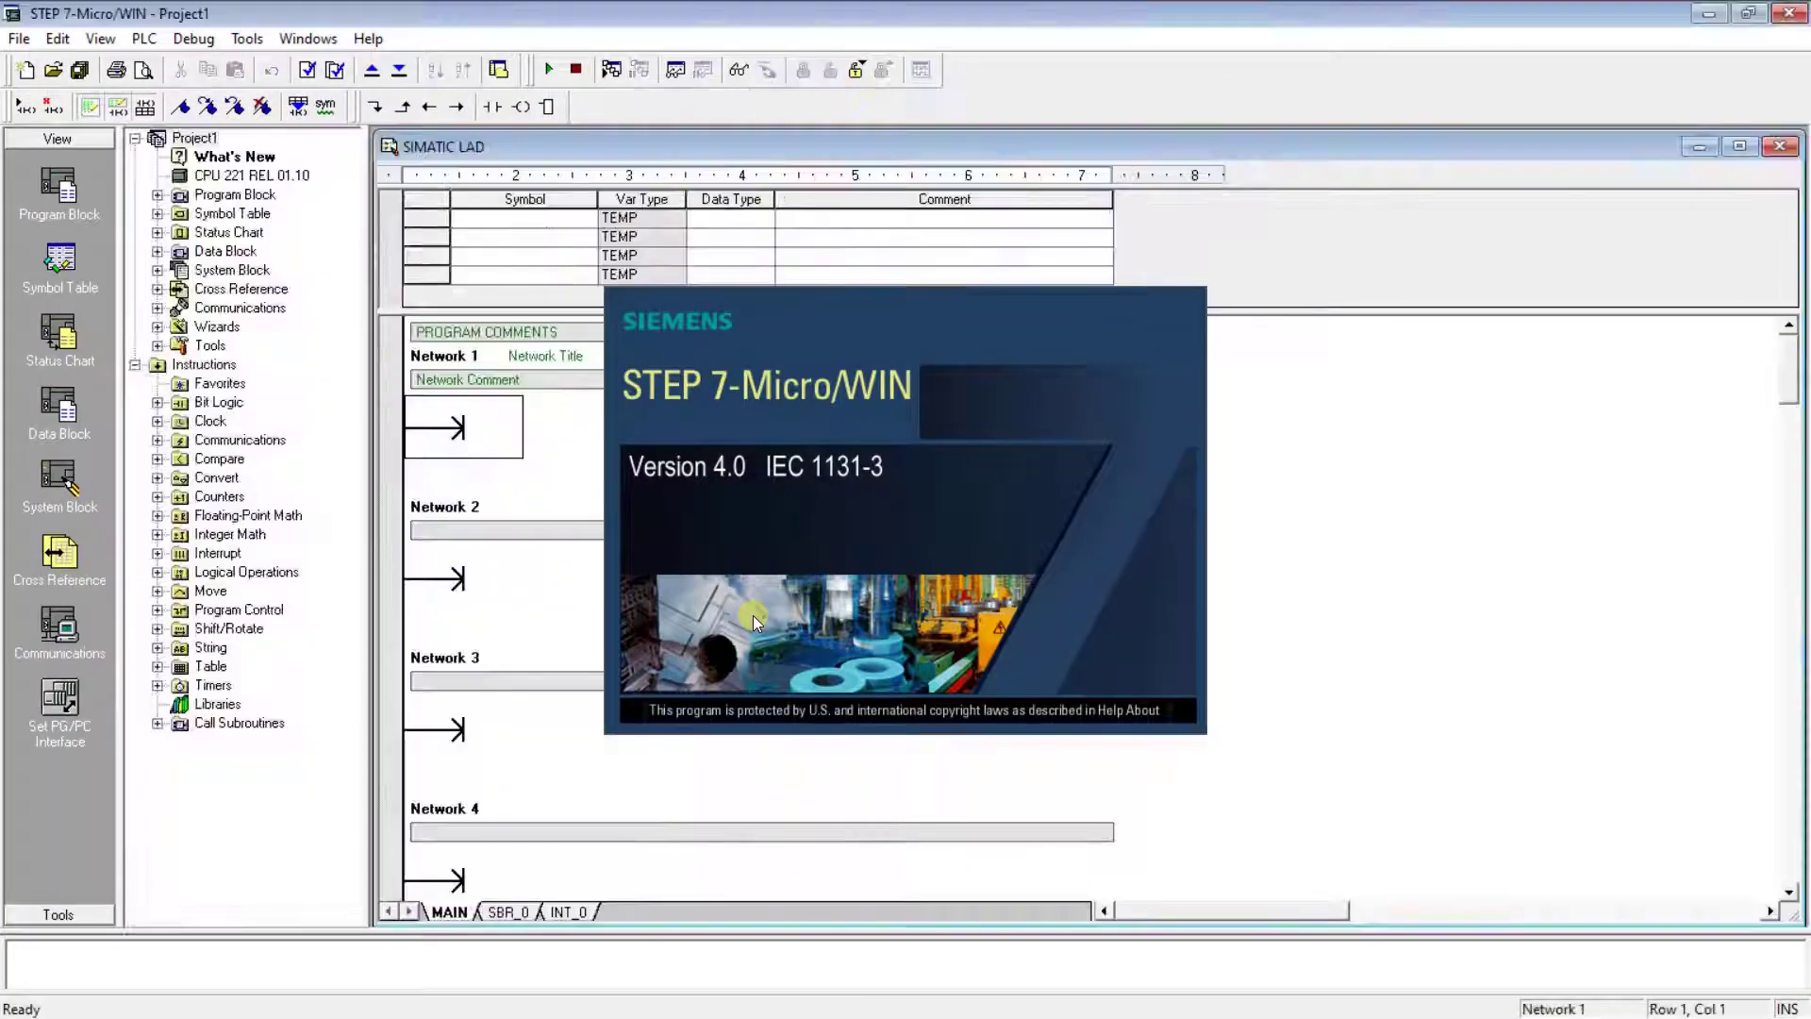
double_click(689, 147)
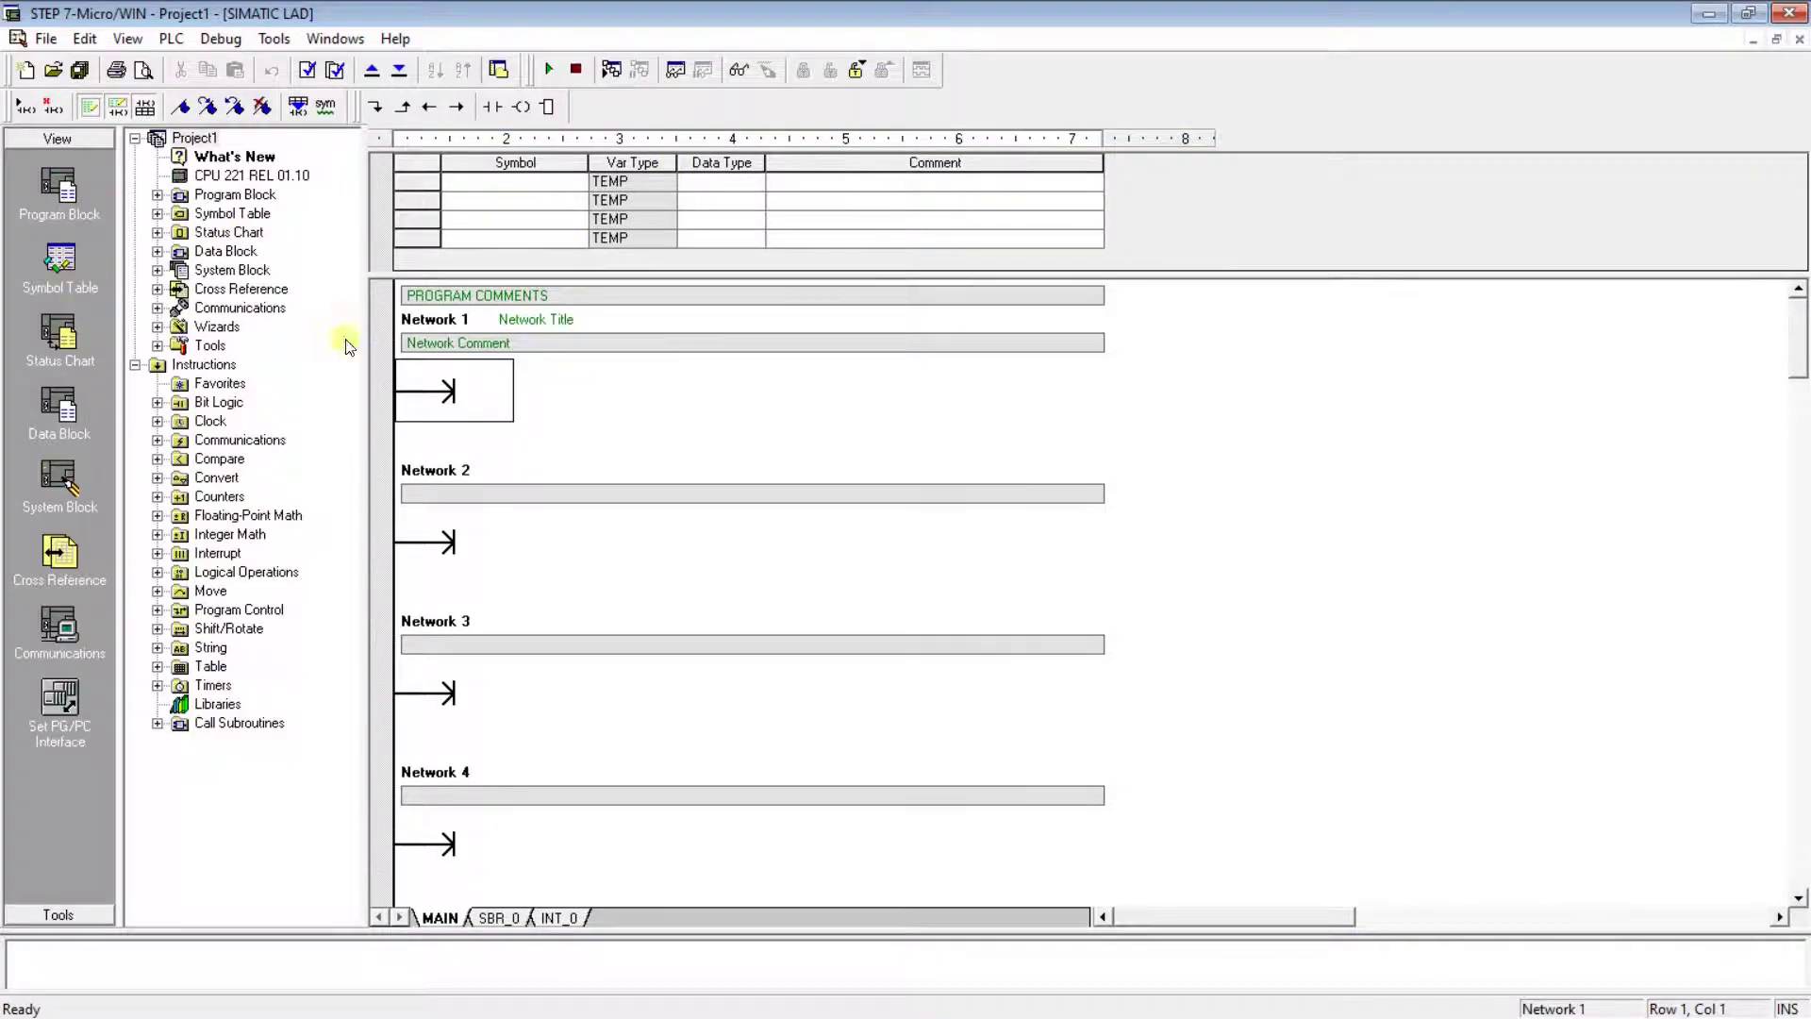
scroll(563, 441, "down", 1)
scroll(556, 439, "down", 1)
scroll(553, 436, "up", 2)
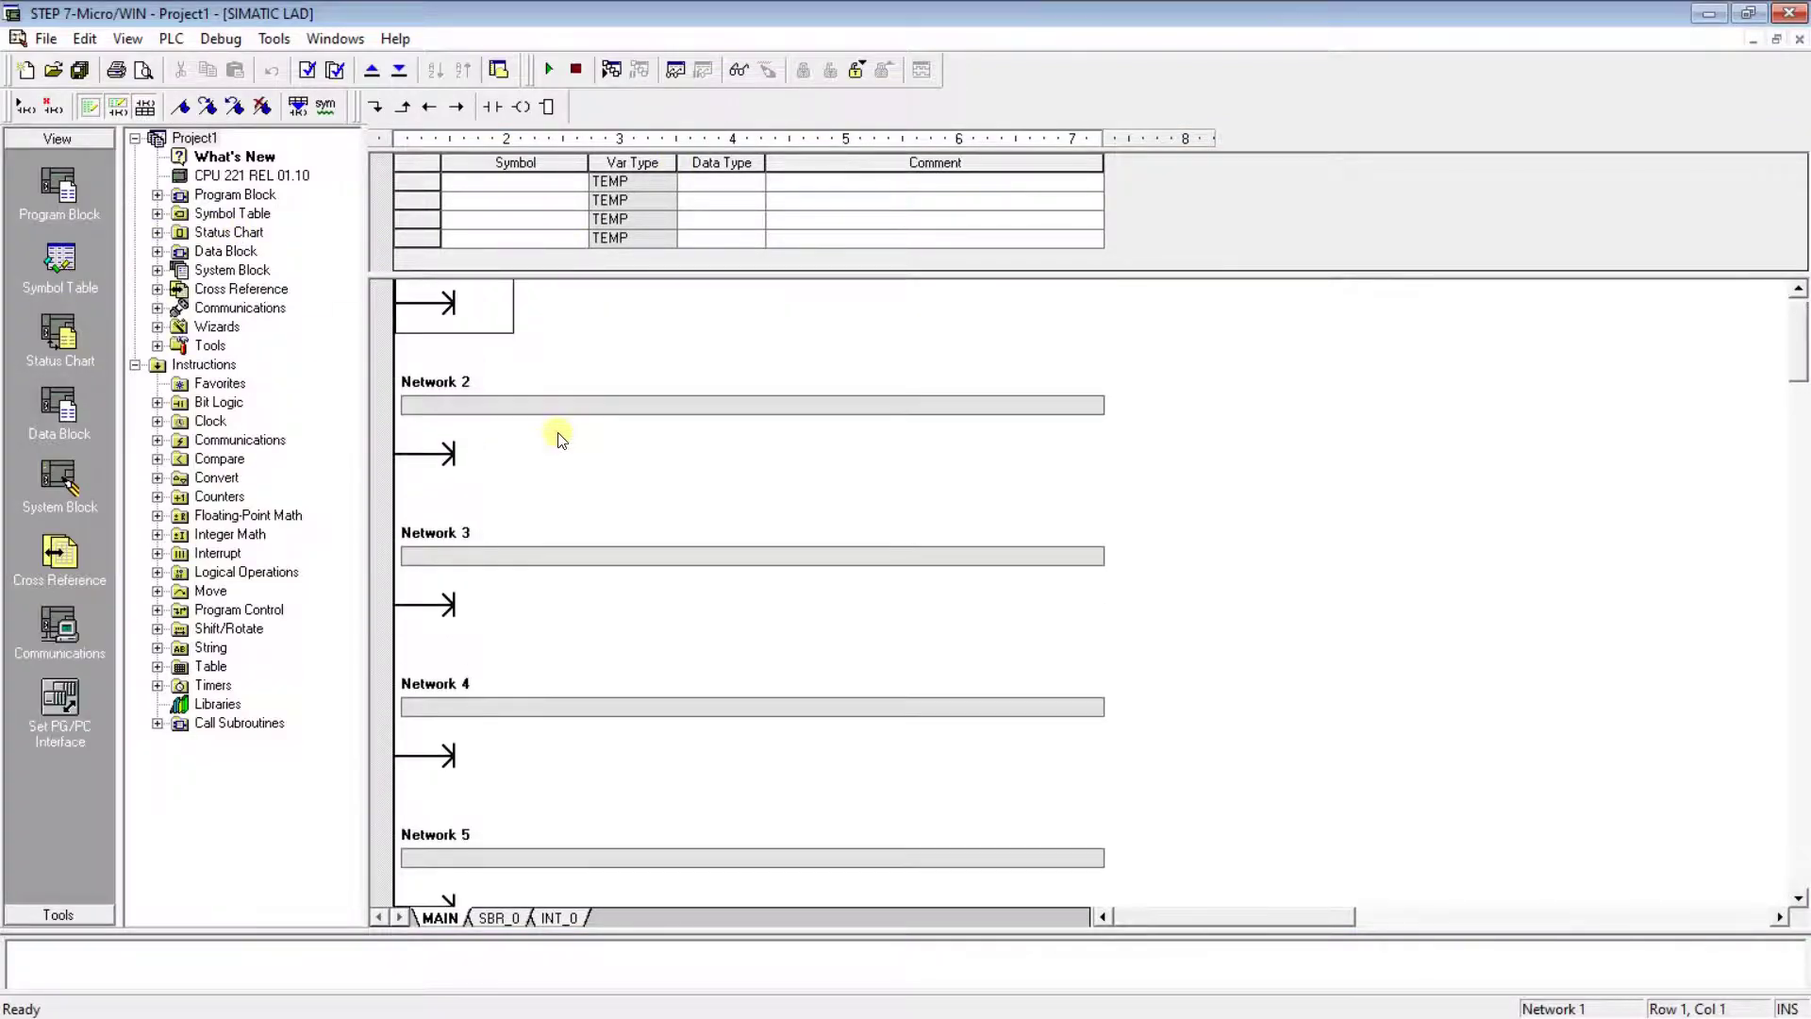
Step: Check the PC Adapter.PPI.1 properties in the PG/PC interface settings and confirm them unchanged
left_click(59, 705)
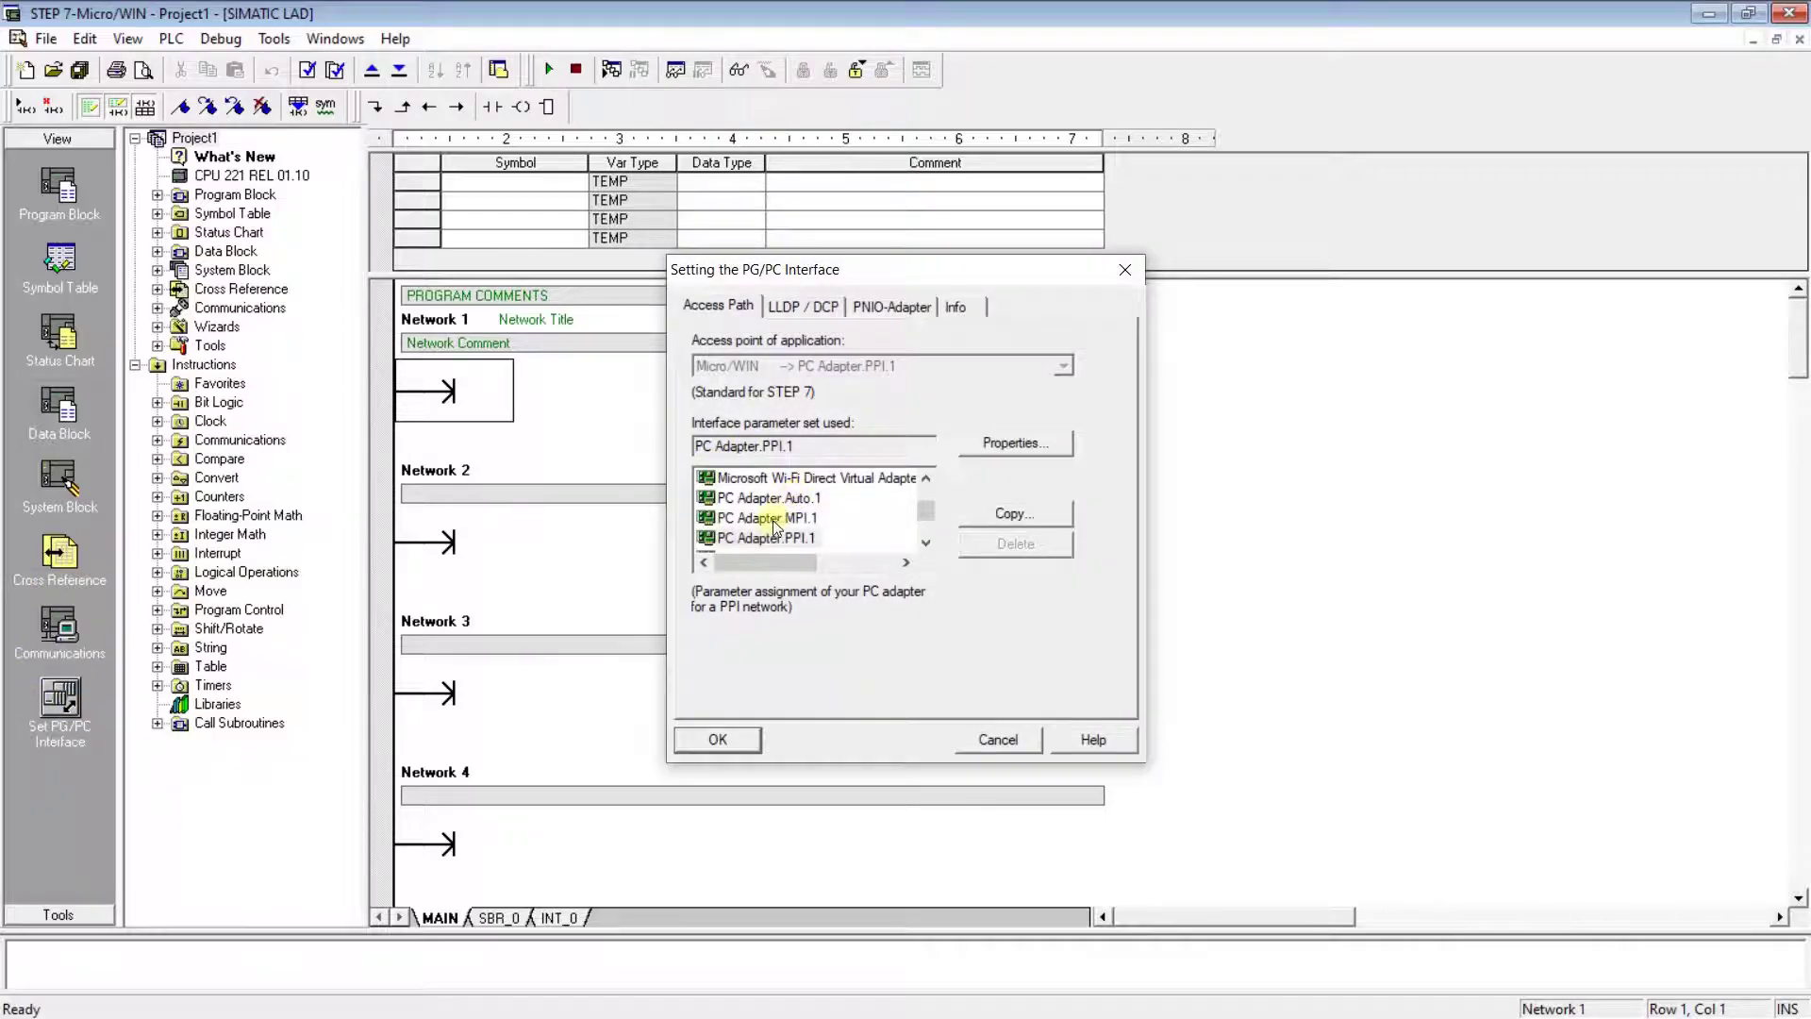
left_click(992, 445)
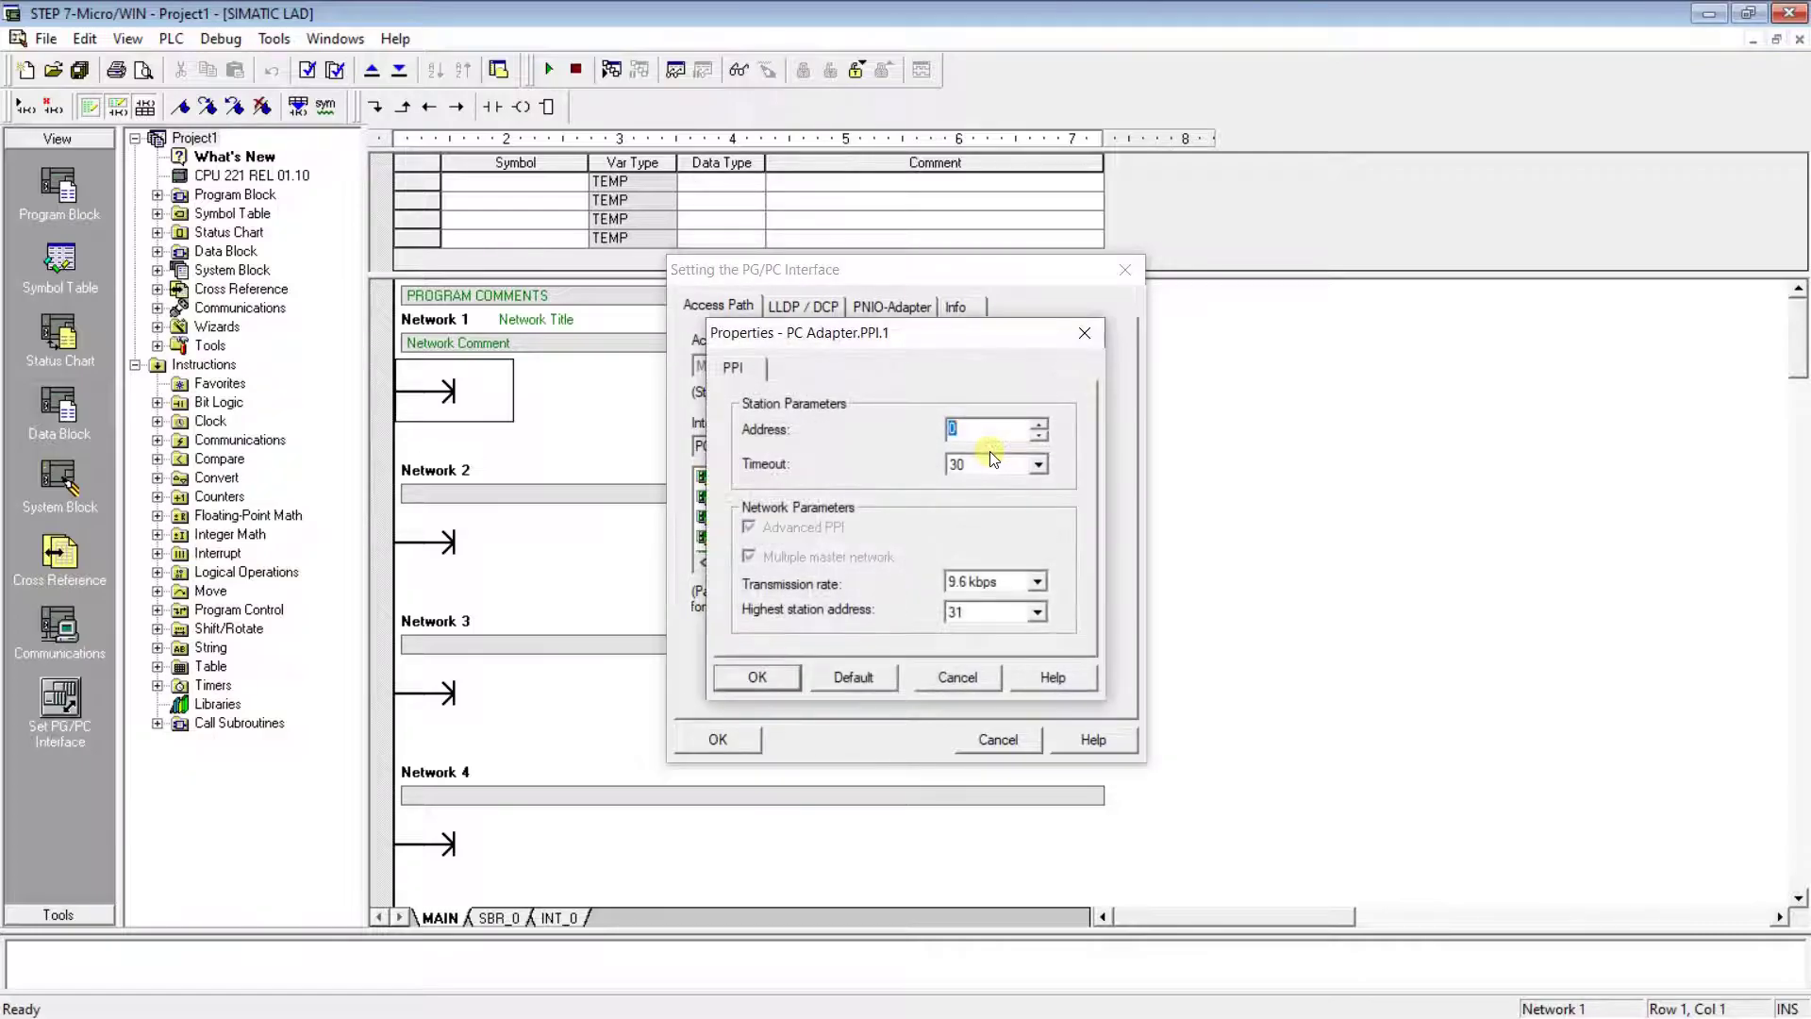
left_click(757, 679)
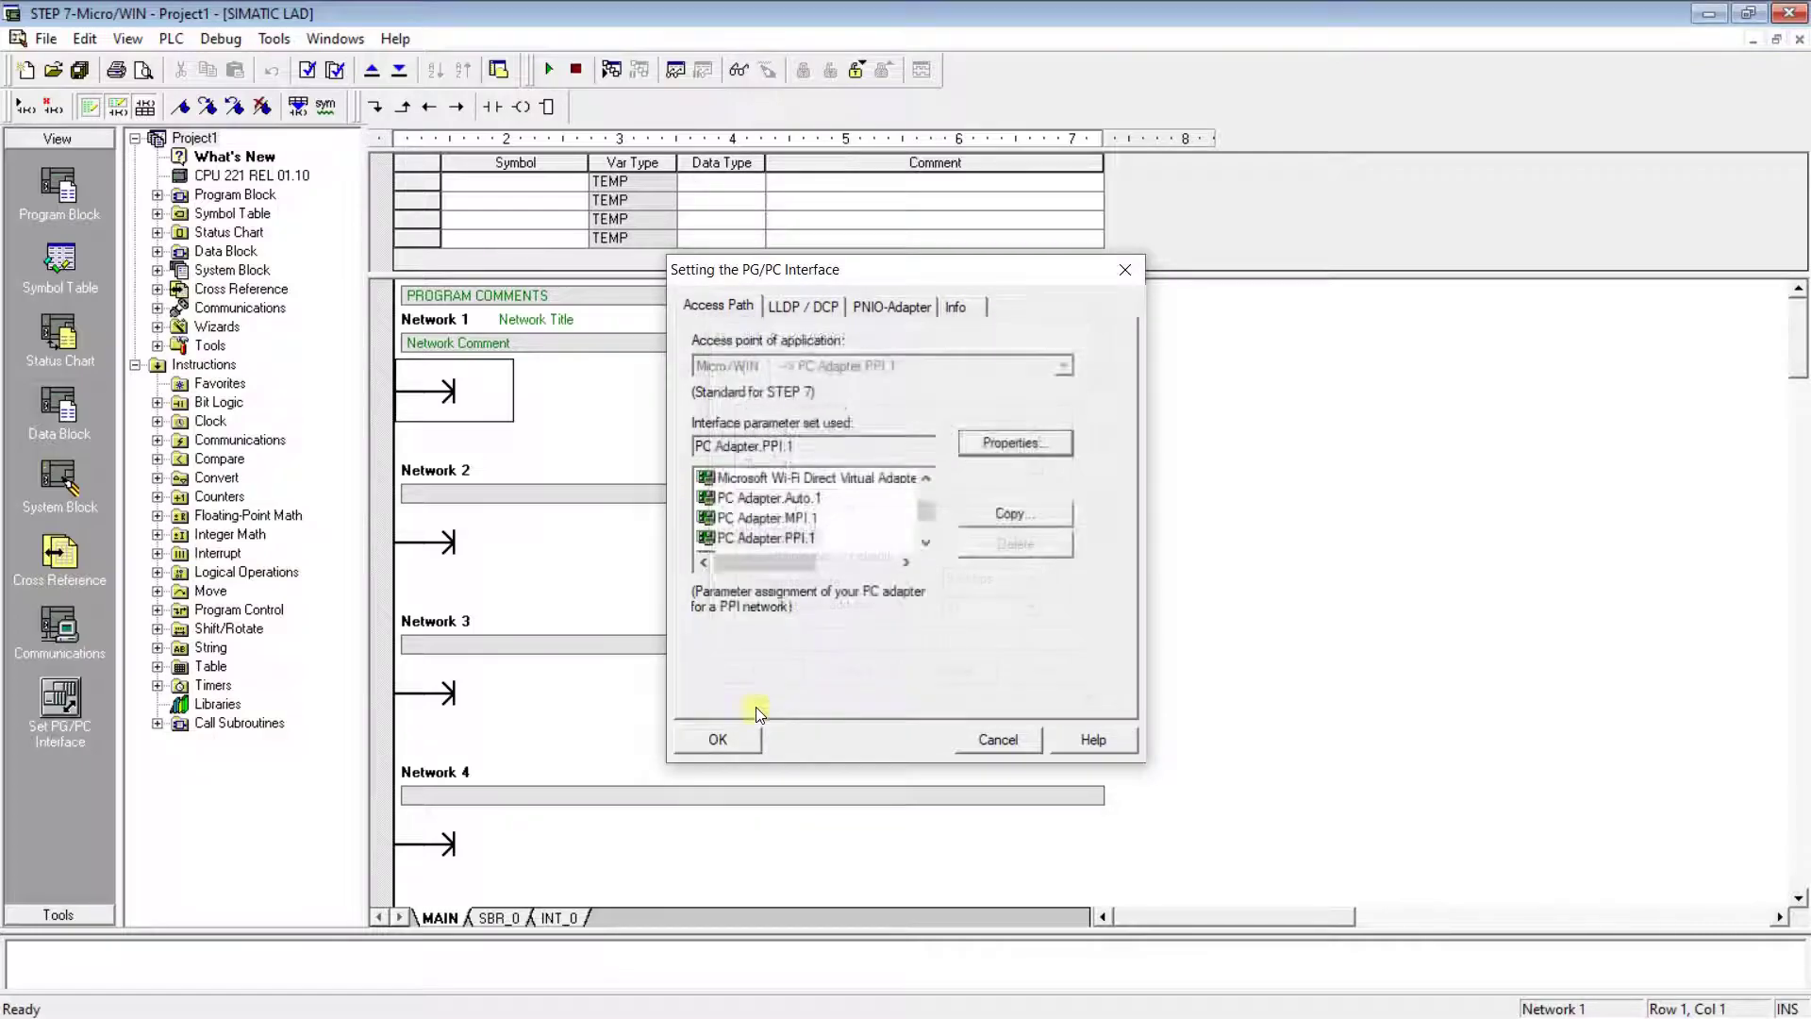
left_click(721, 741)
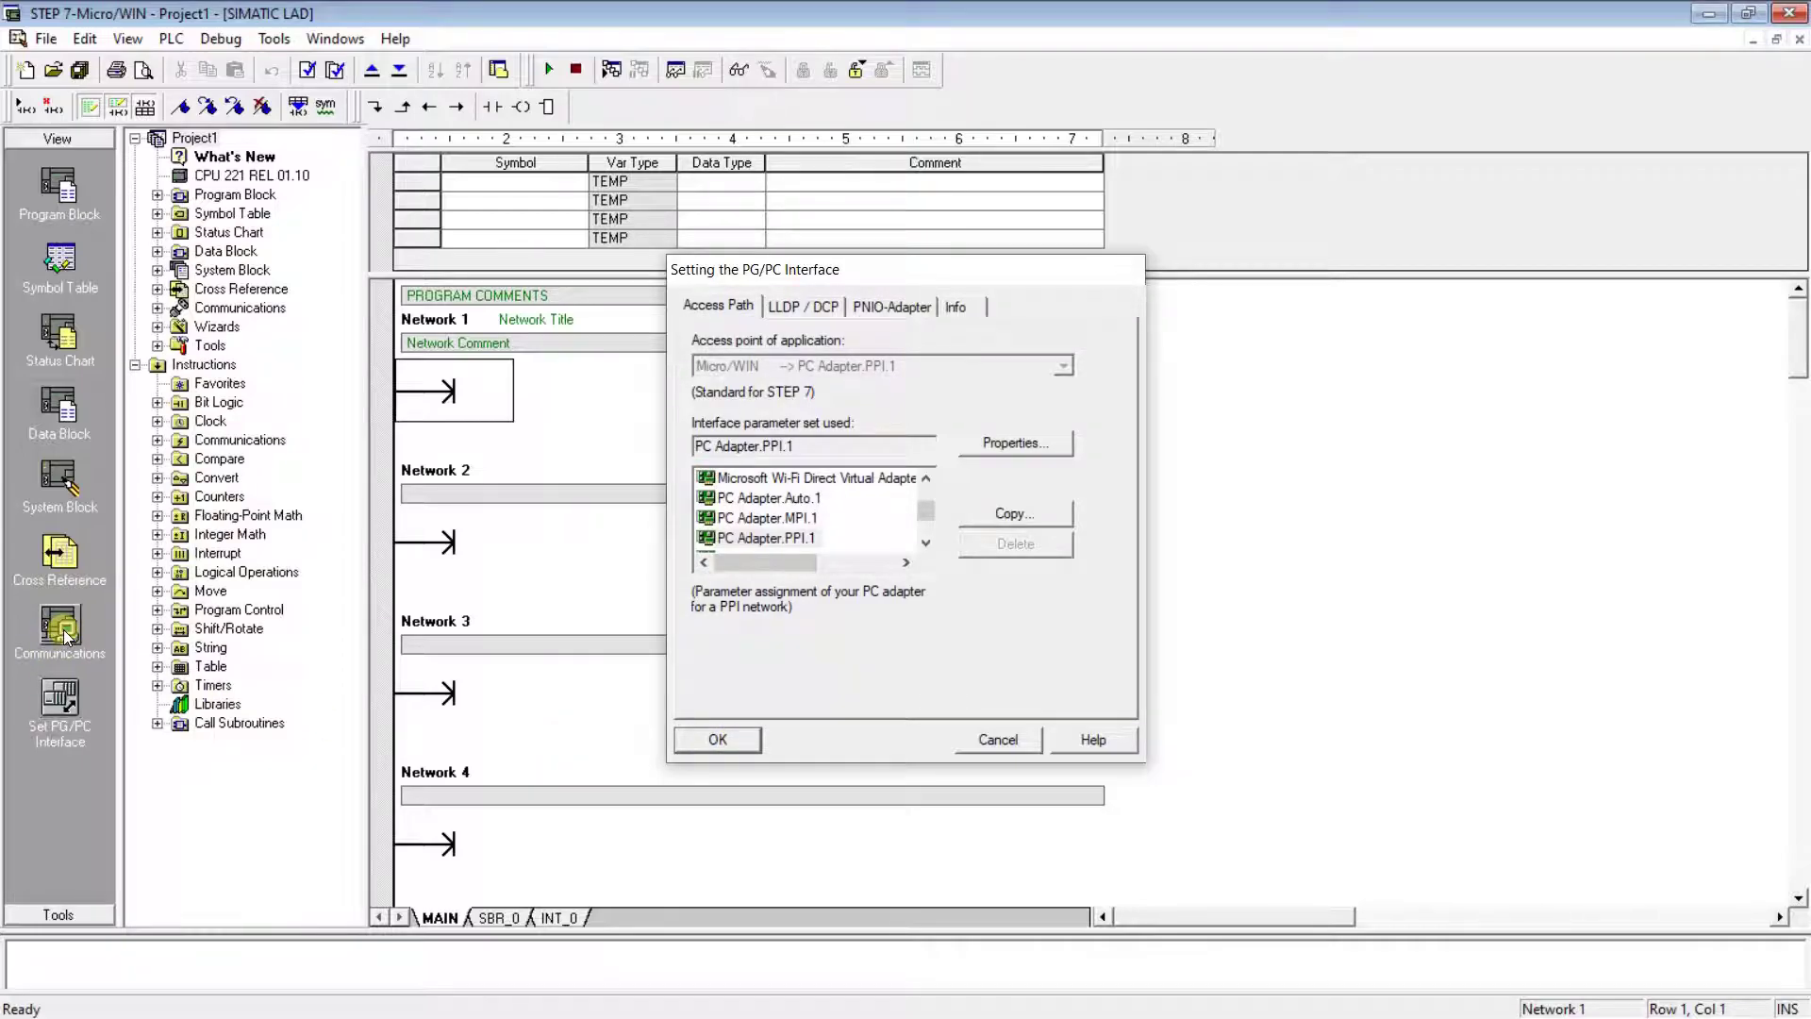
Step: Refresh the PLC search on PC Adapter.PPI.1 in the Communications dialog, and close it without saving
left_click(60, 630)
double_click(1109, 358)
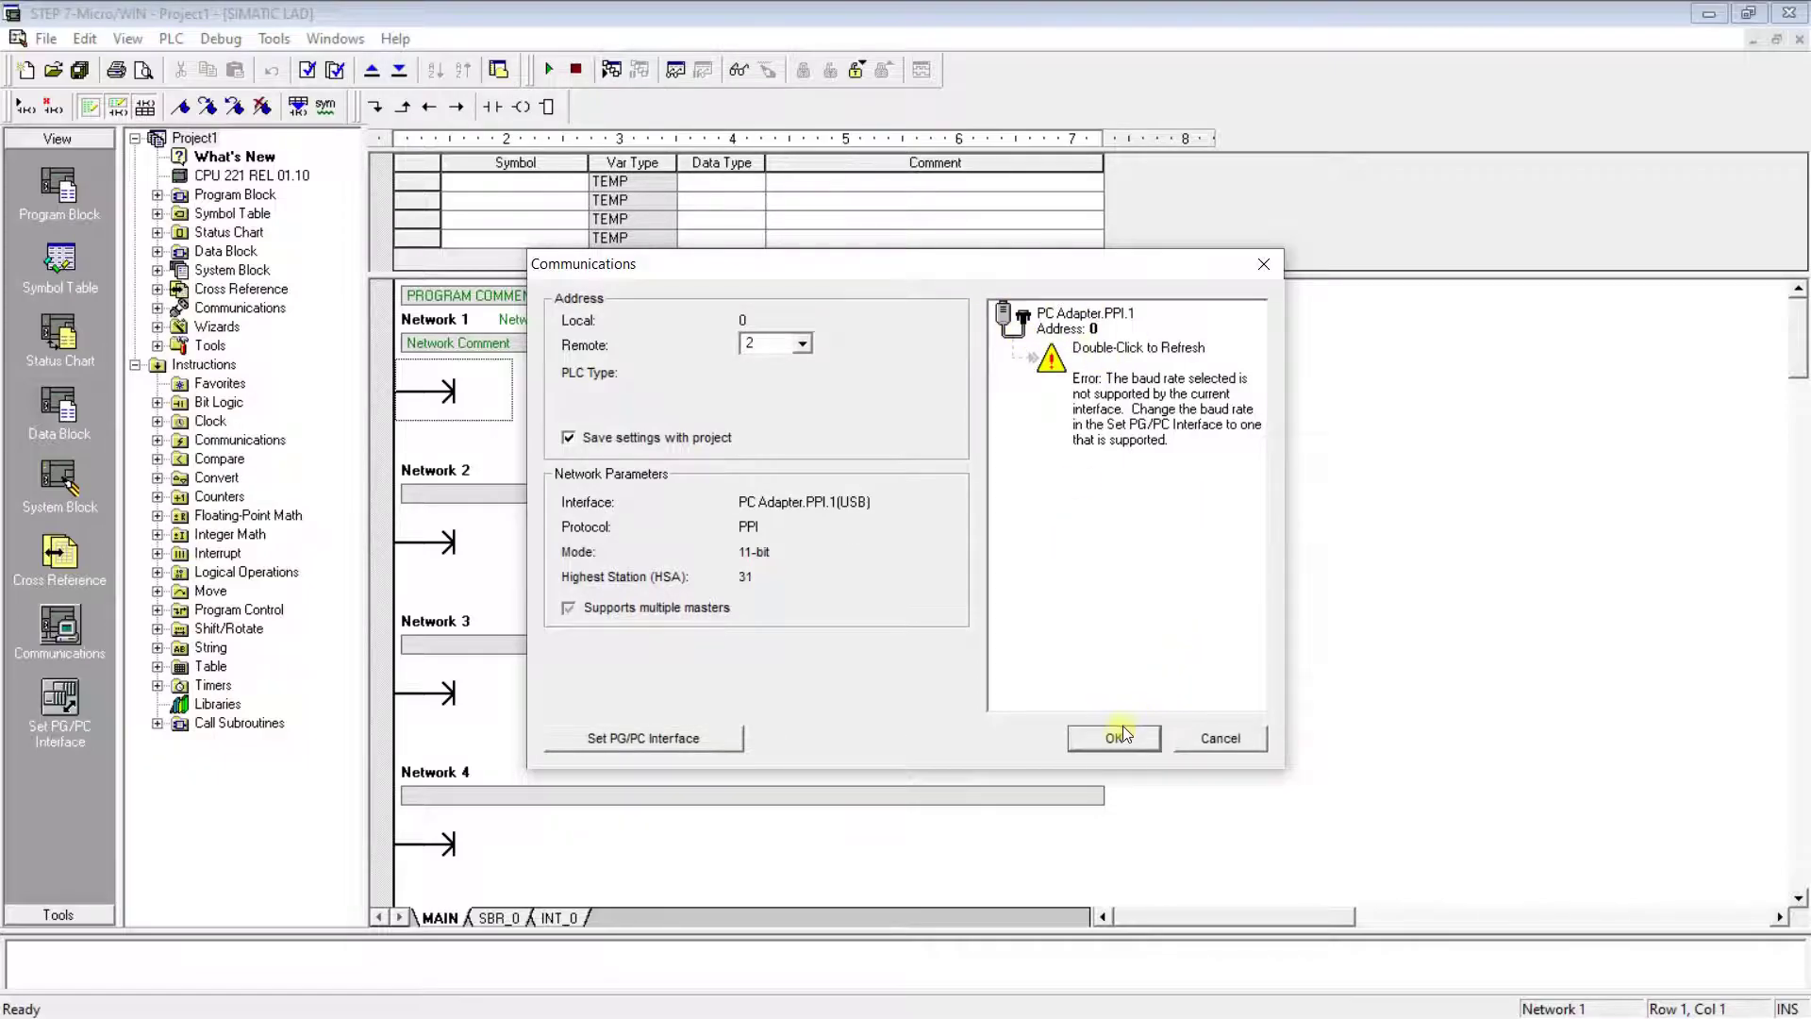
left_click(1215, 739)
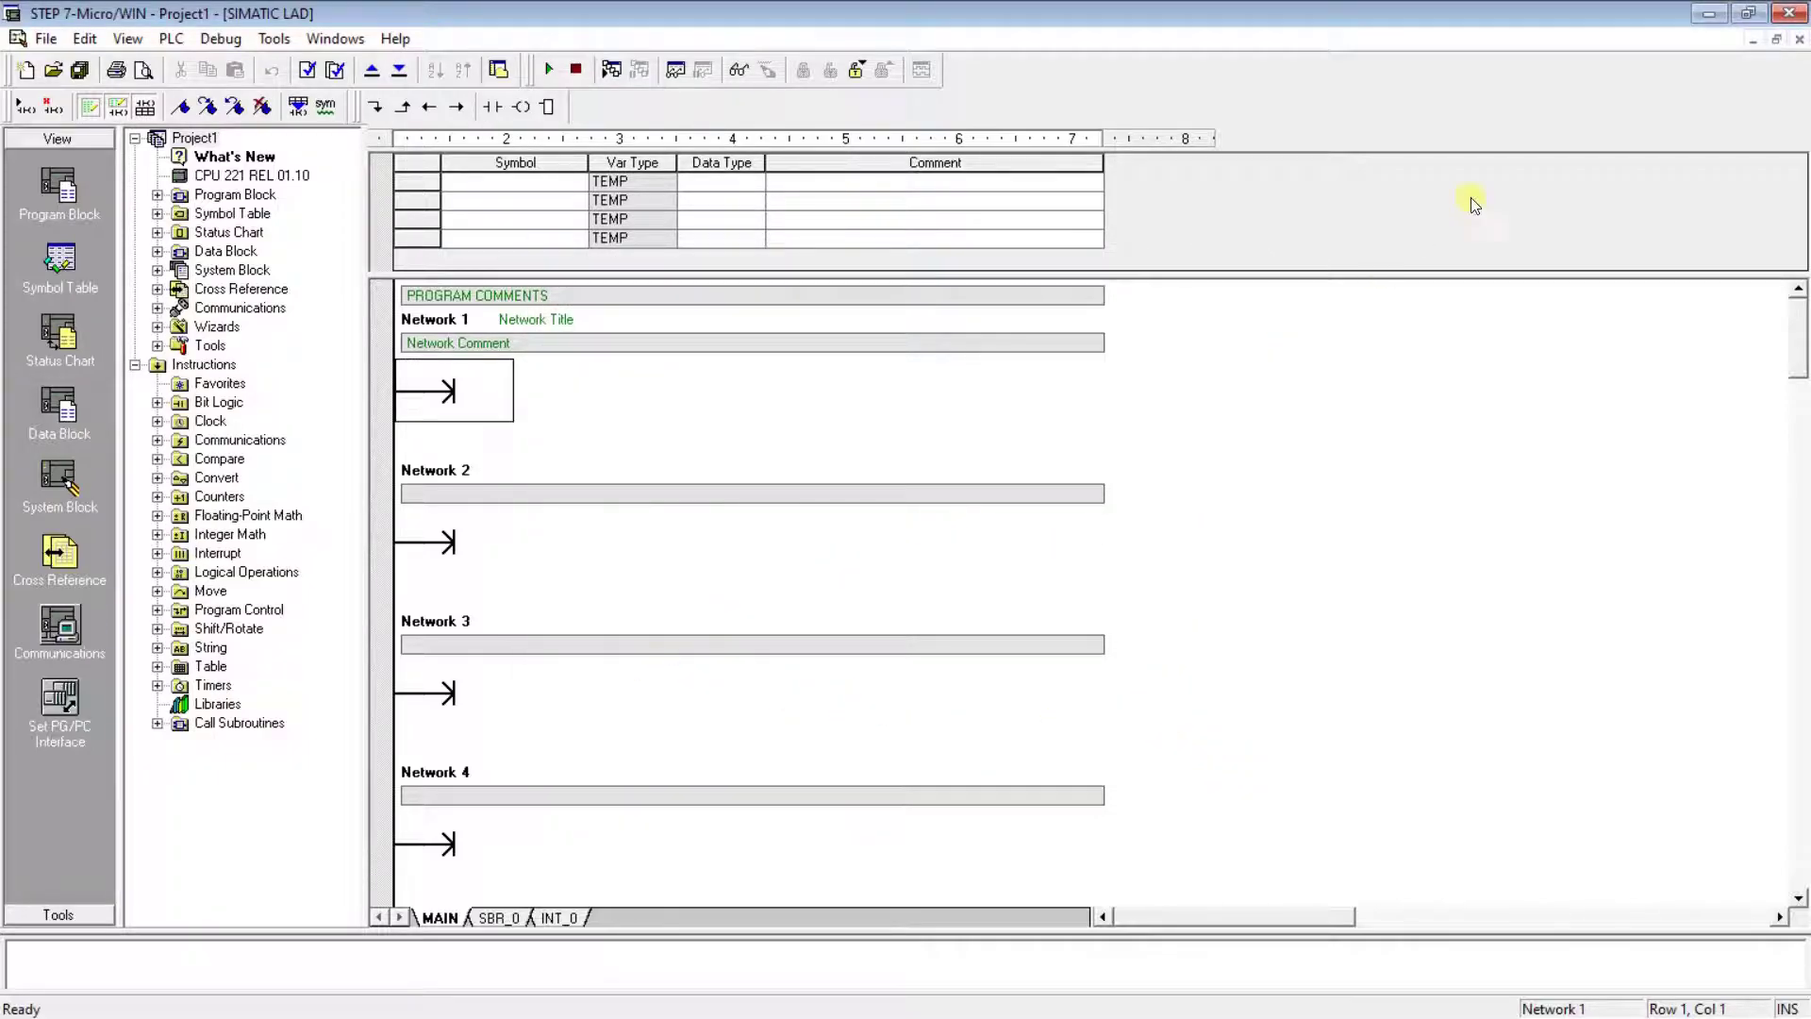
Step: Close STEP 7-Micro/WIN, switch to File Explorer, and open the MW409Update folder inside MicroWin on drive D
left_click(1786, 13)
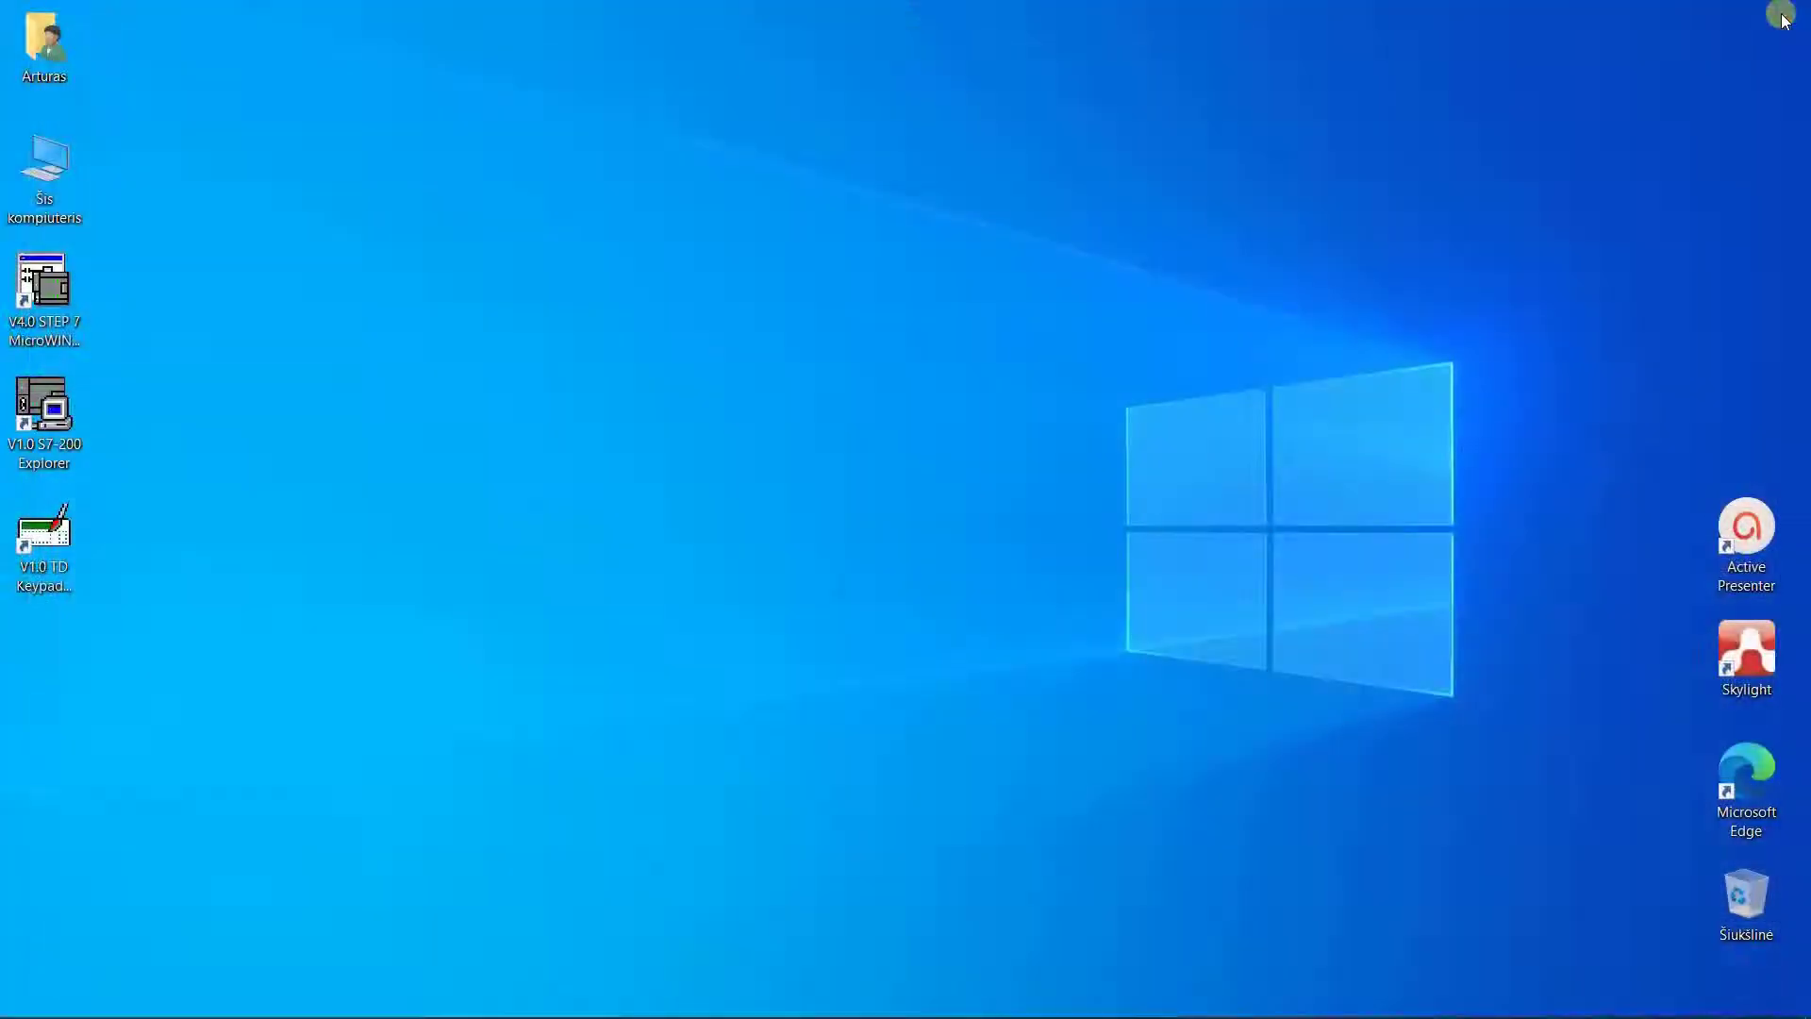
left_click(304, 1006)
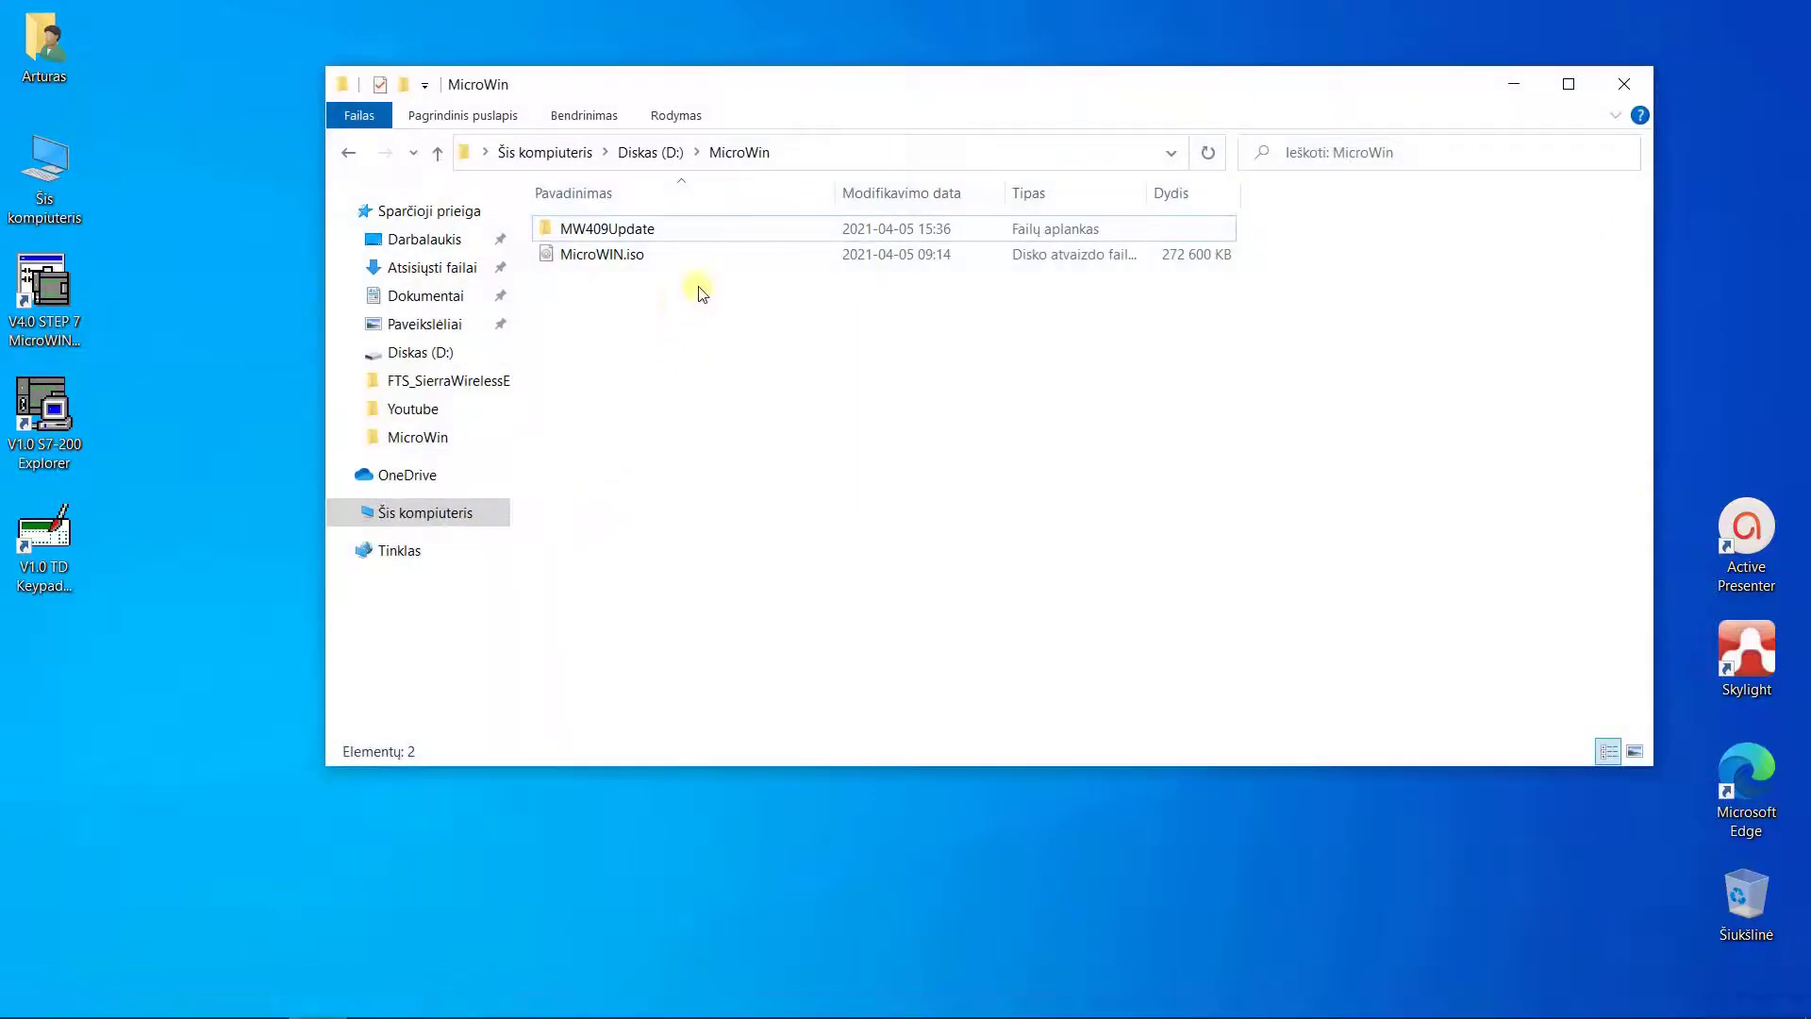
double_click(637, 230)
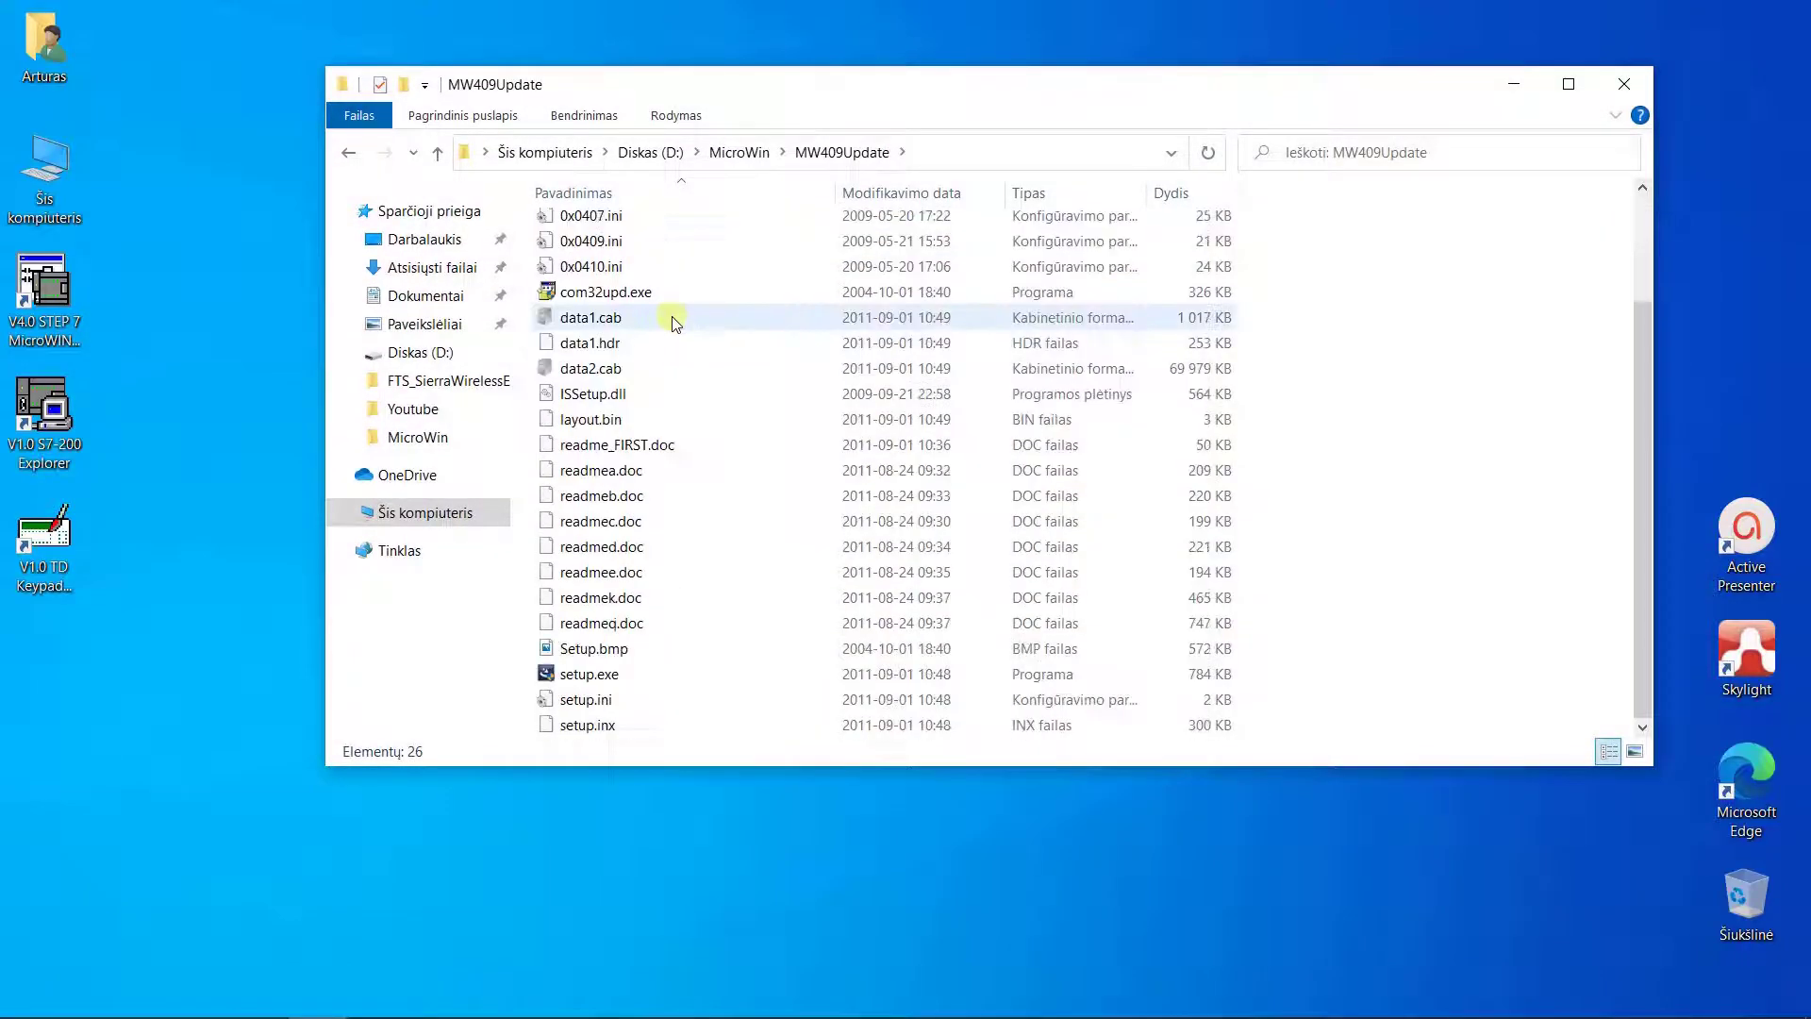
Step: Set setup.exe in the MW409Update folder to run in Windows 7 compatibility mode and confirm its properties
double_click(607, 672)
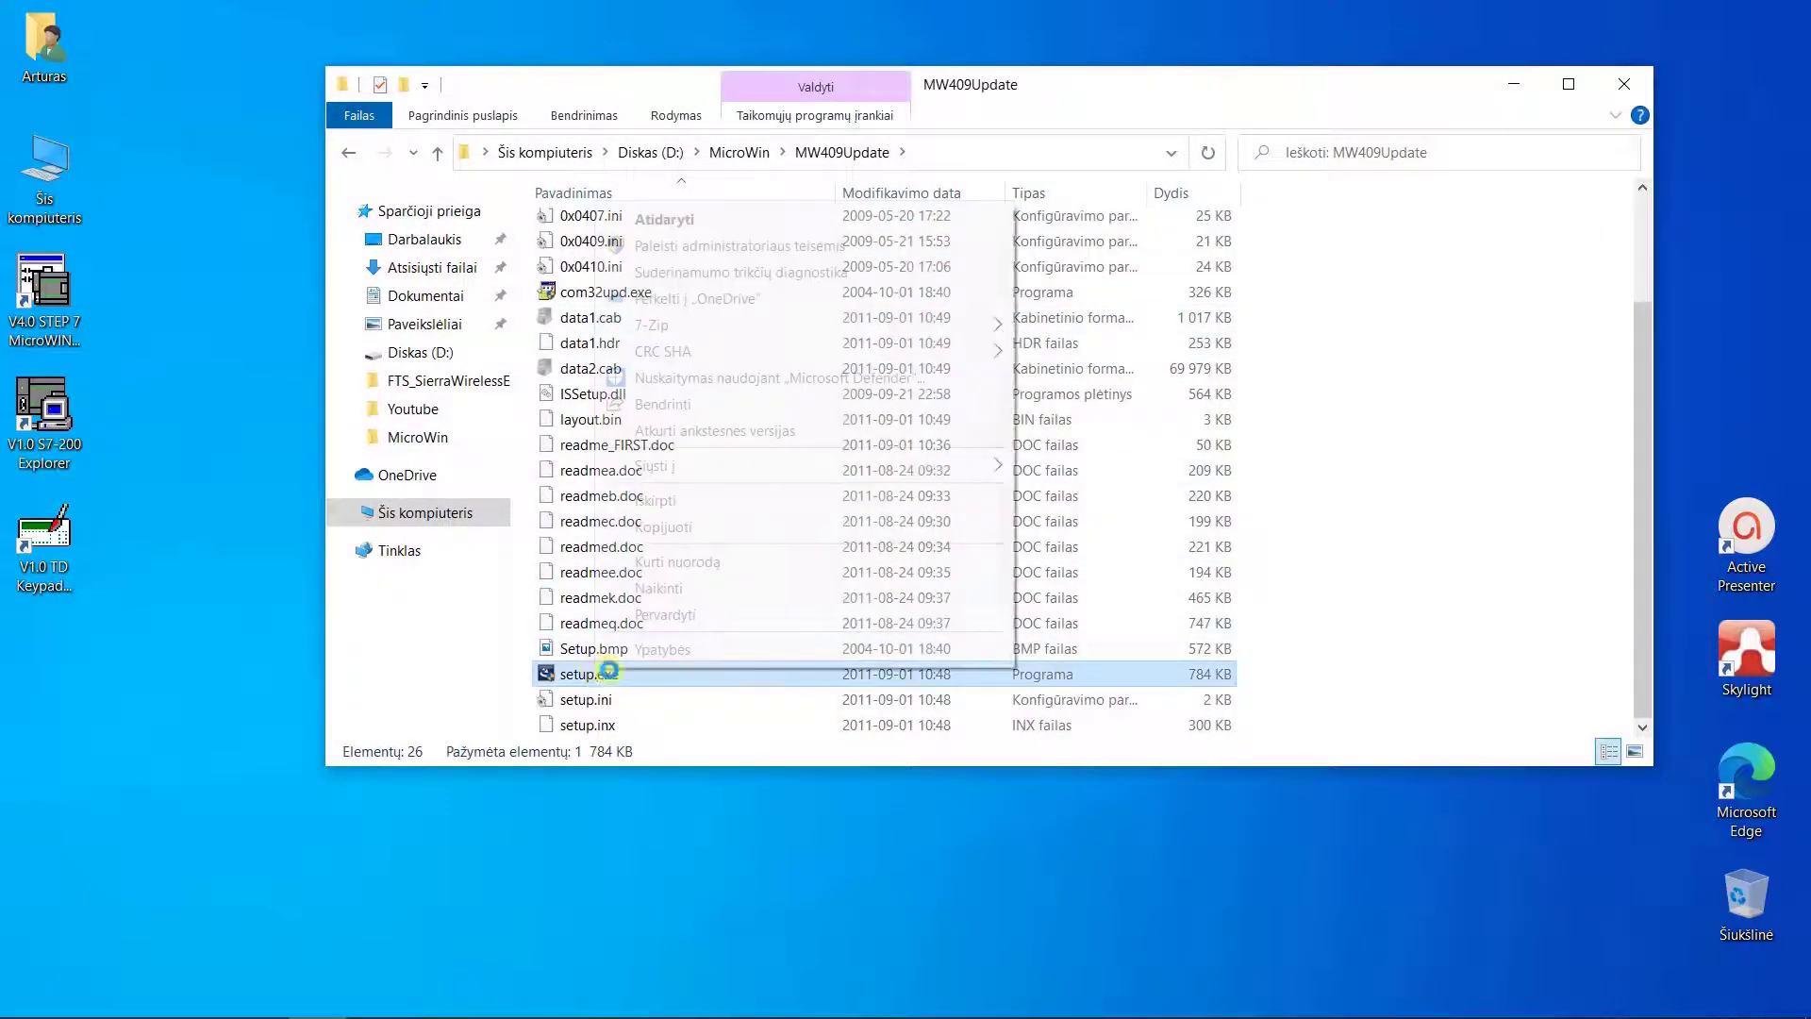
right_click(608, 671)
left_click(637, 758)
left_click_drag(792, 395, 783, 173)
left_click(832, 231)
left_click(639, 390)
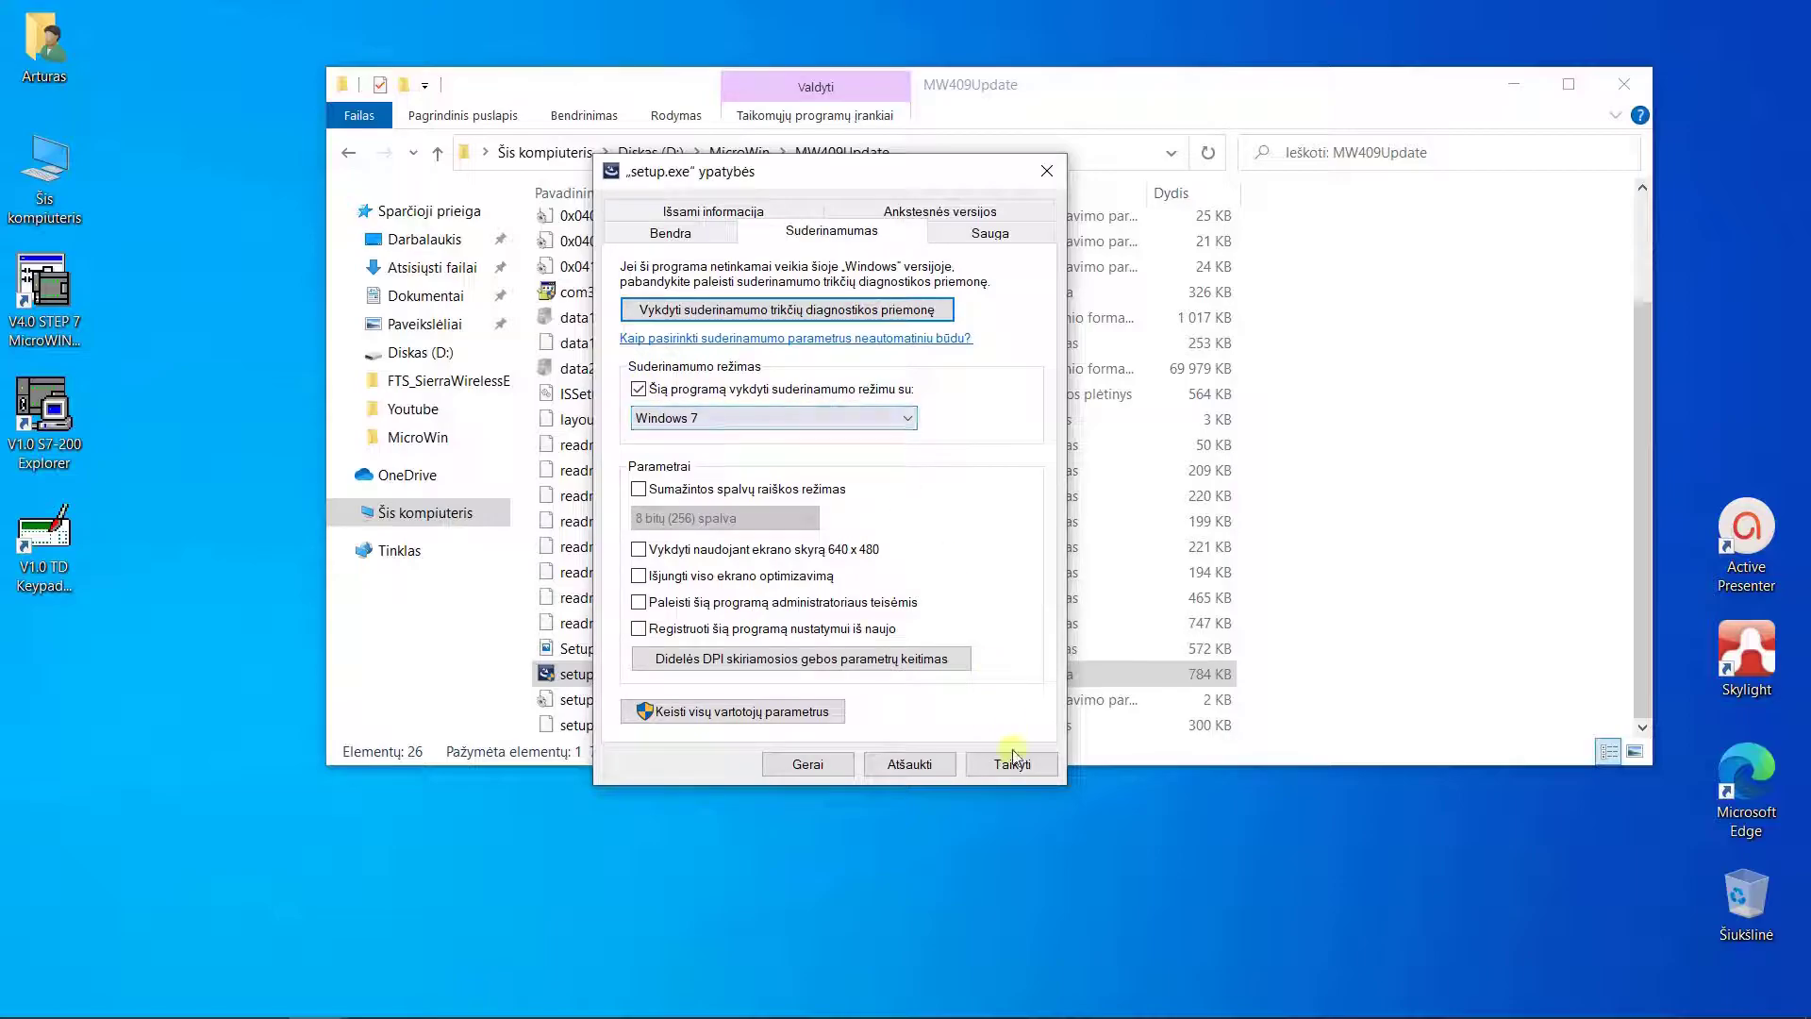
left_click(819, 762)
Step: Try to install the STEP 7-Micro/WIN V4.0.9.25 update by running setup.exe as administrator with English (United States) as the setup language
right_click(601, 679)
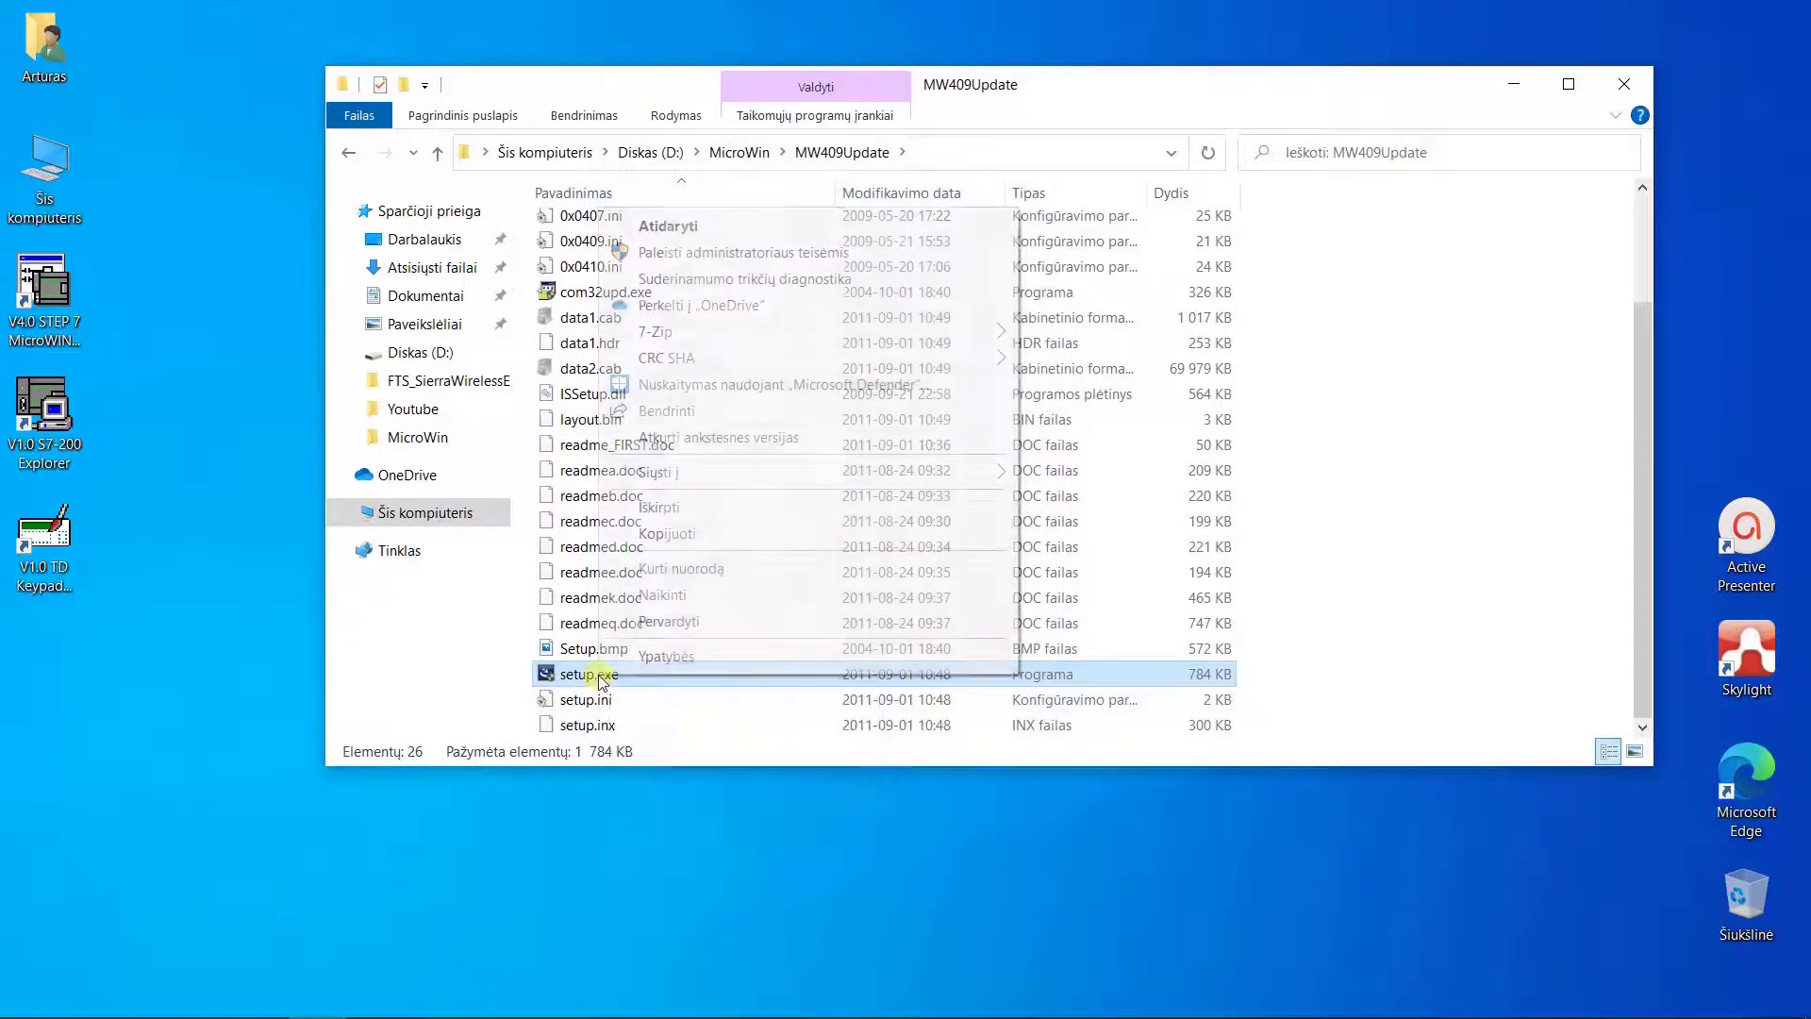
left_click(690, 255)
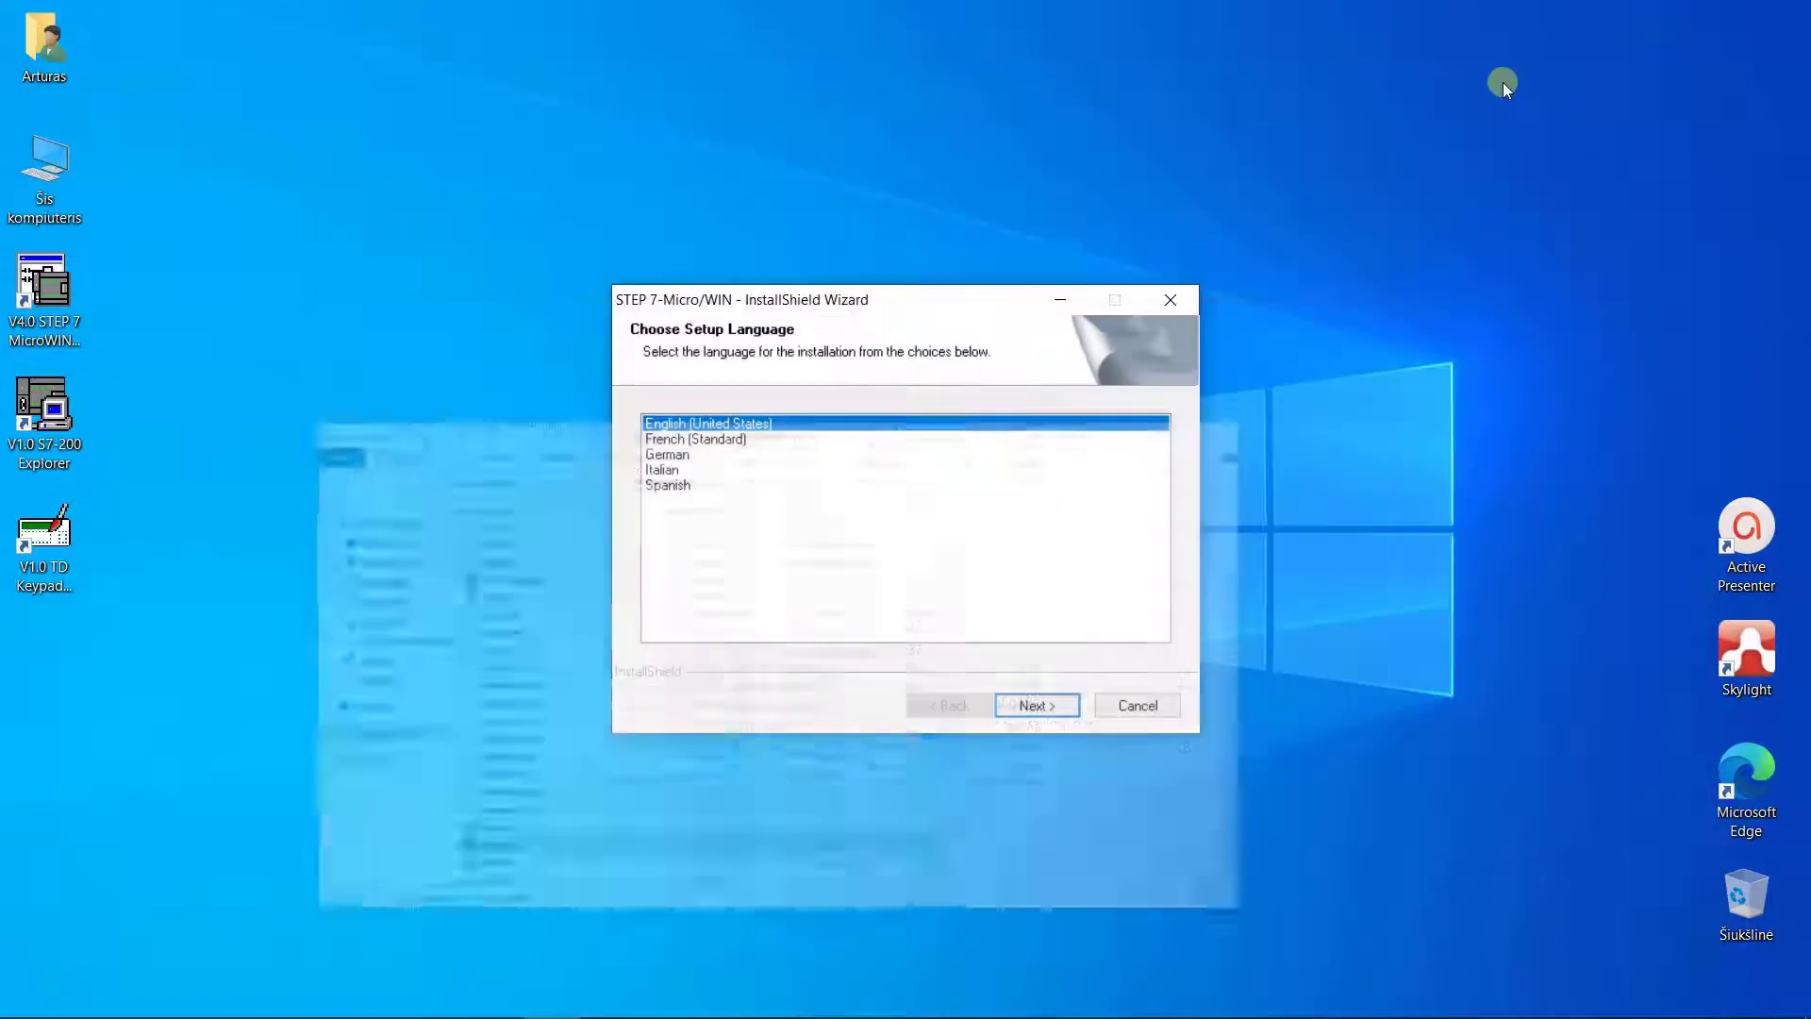
left_click(1026, 705)
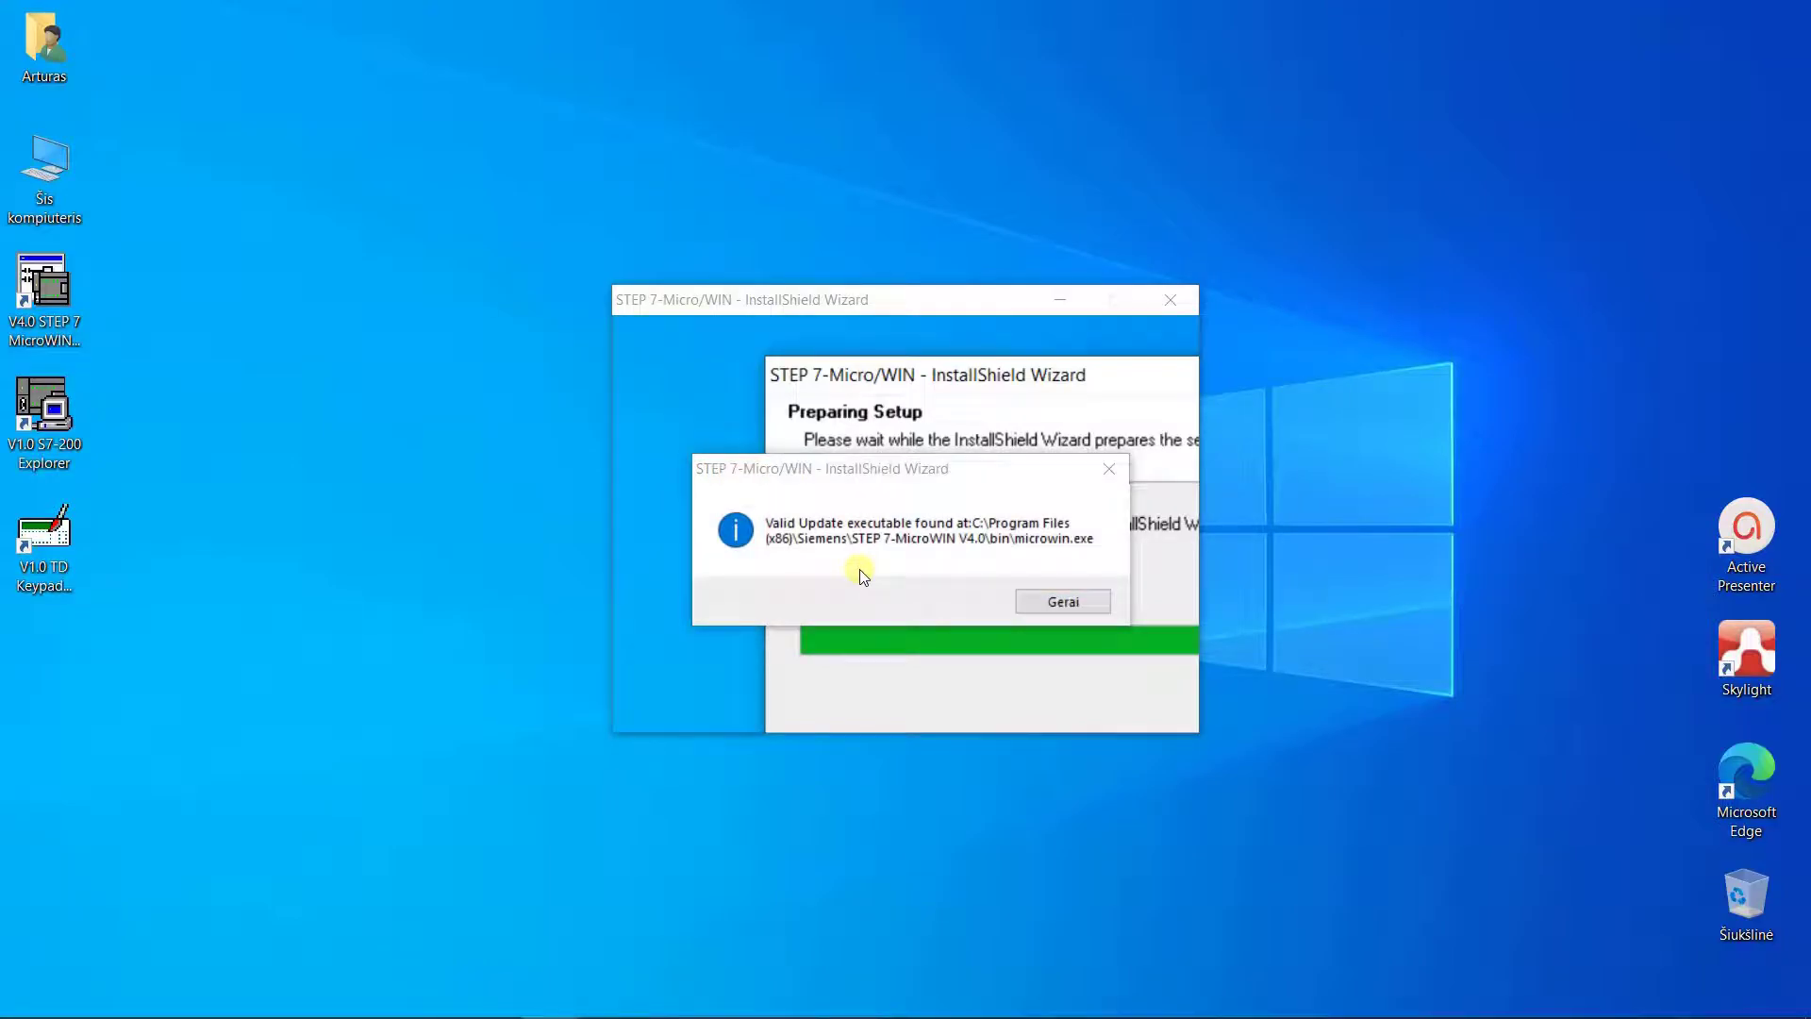
left_click(1070, 606)
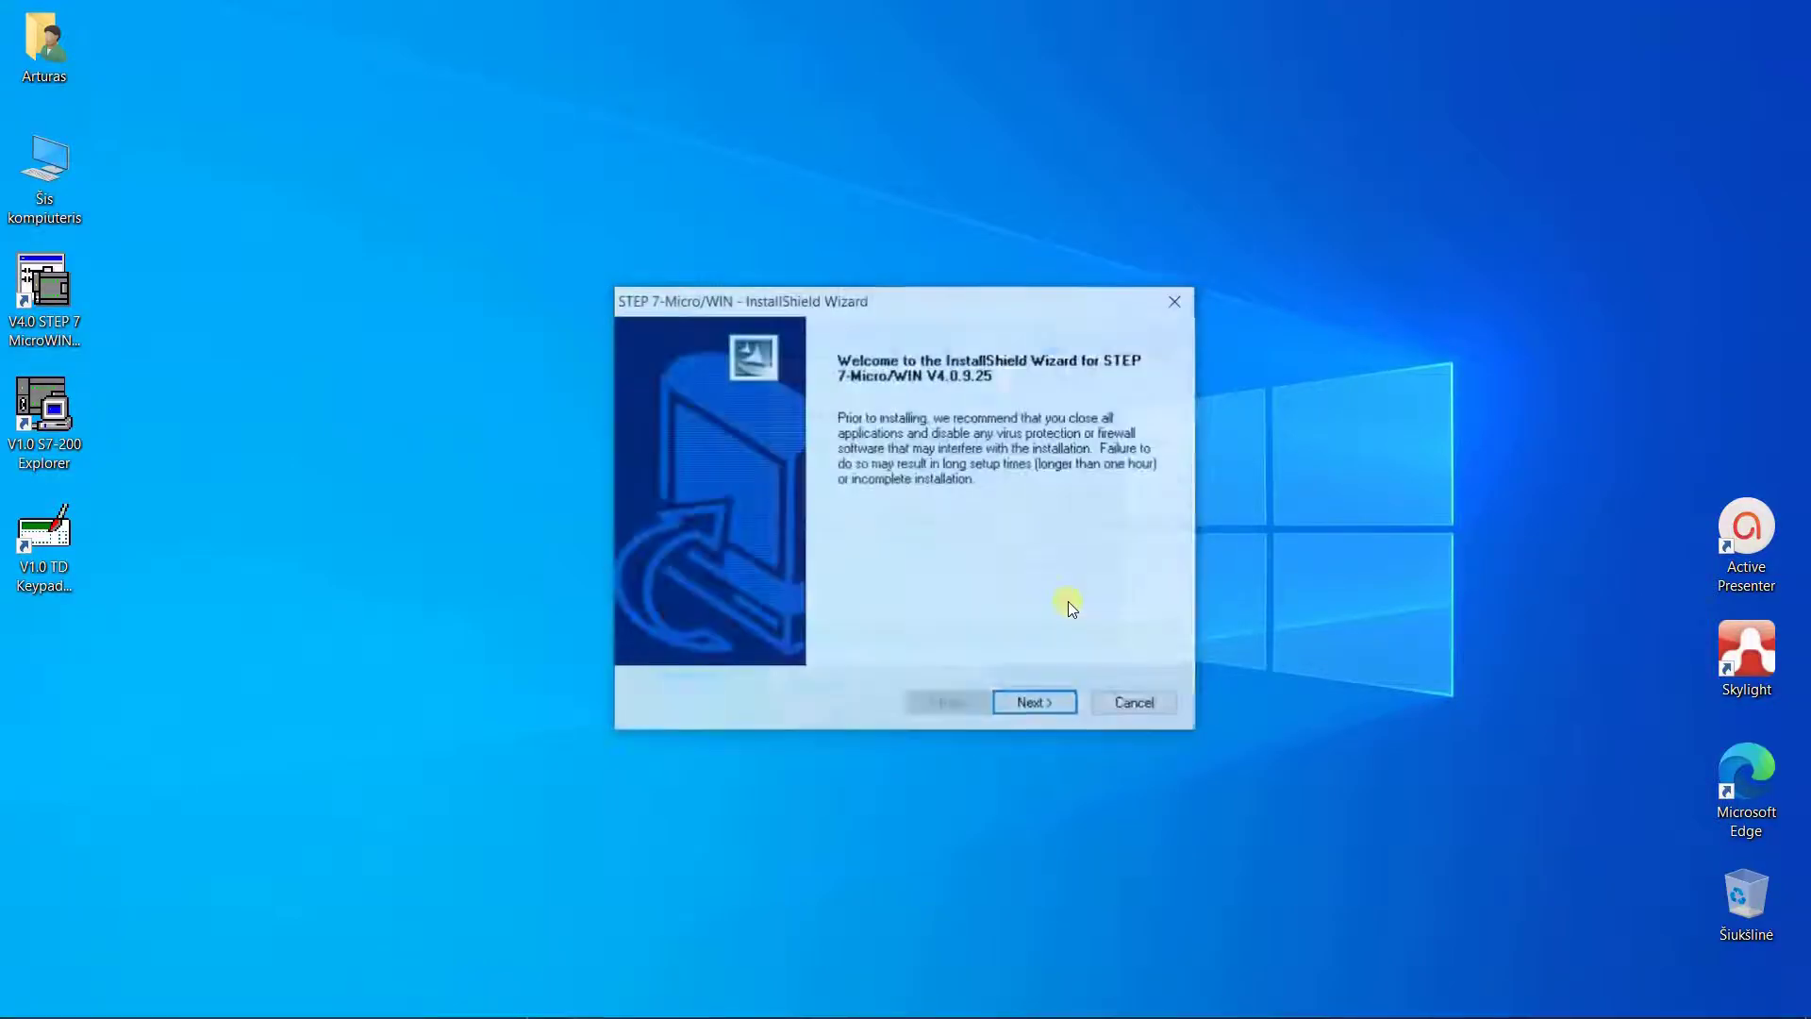
left_click(1041, 704)
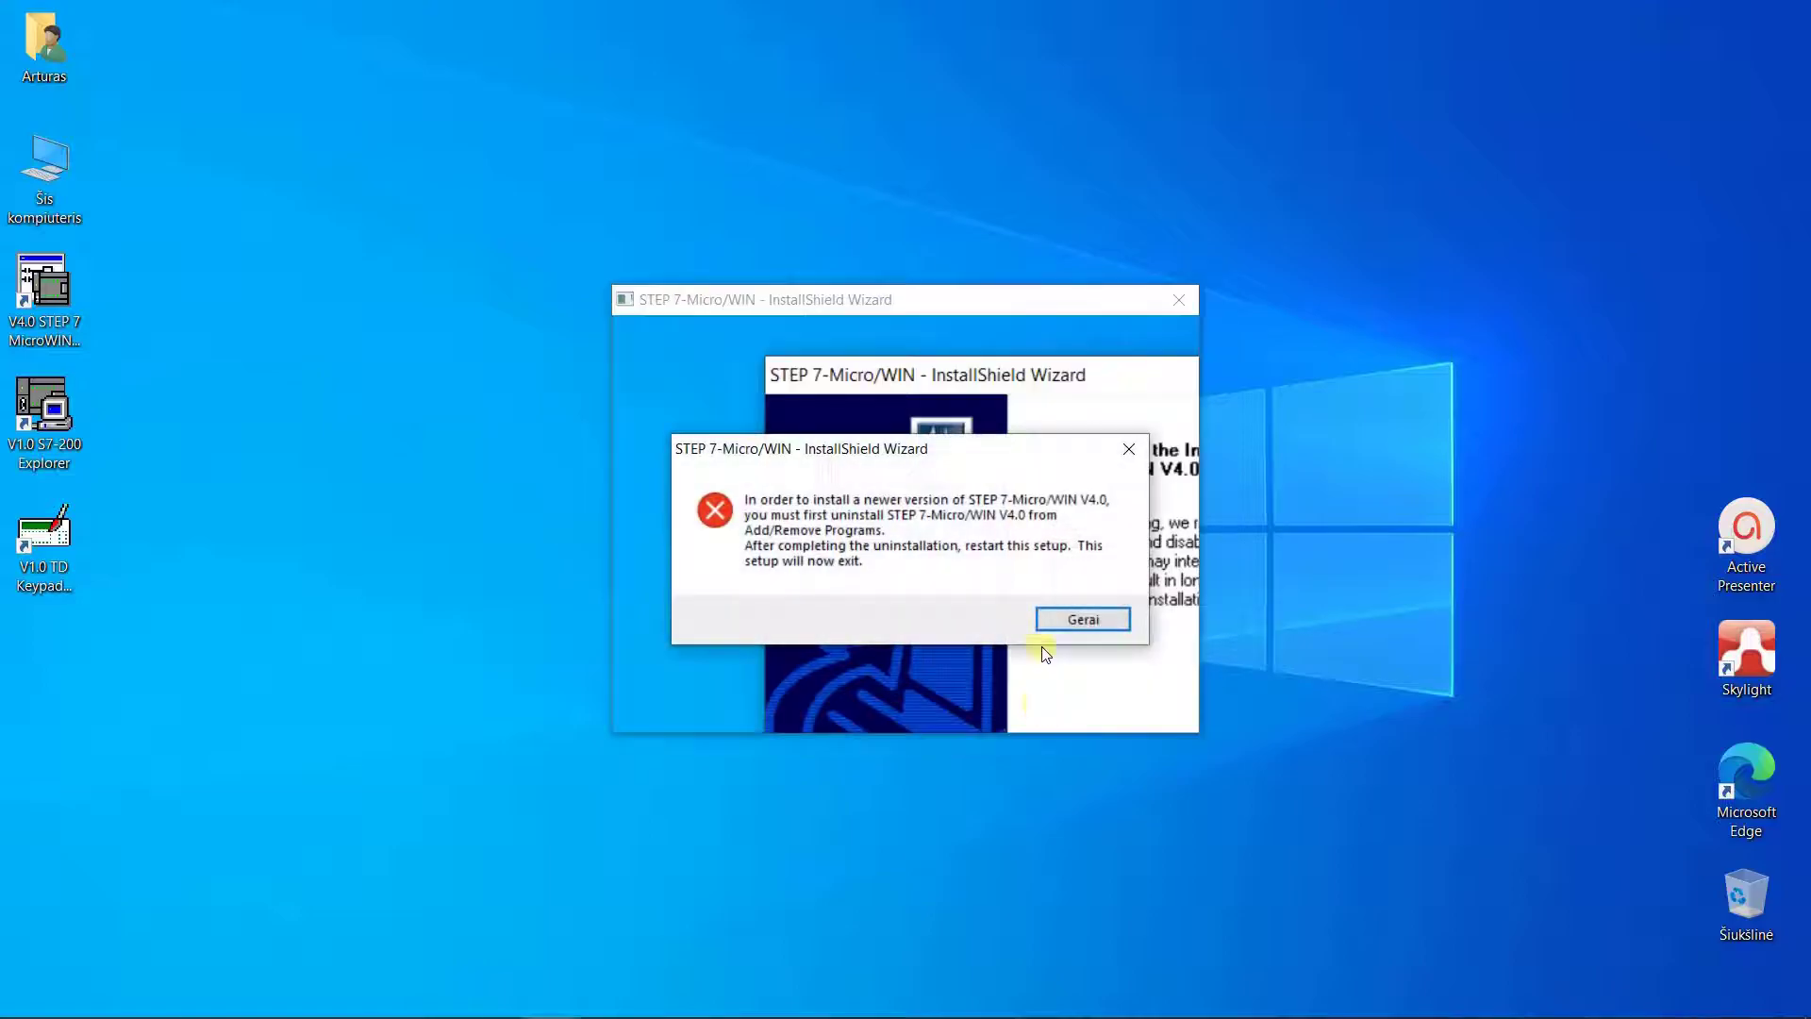
left_click(1069, 623)
Step: Switch to Control Panel and open Programs and Features
mouse_move(363, 1014)
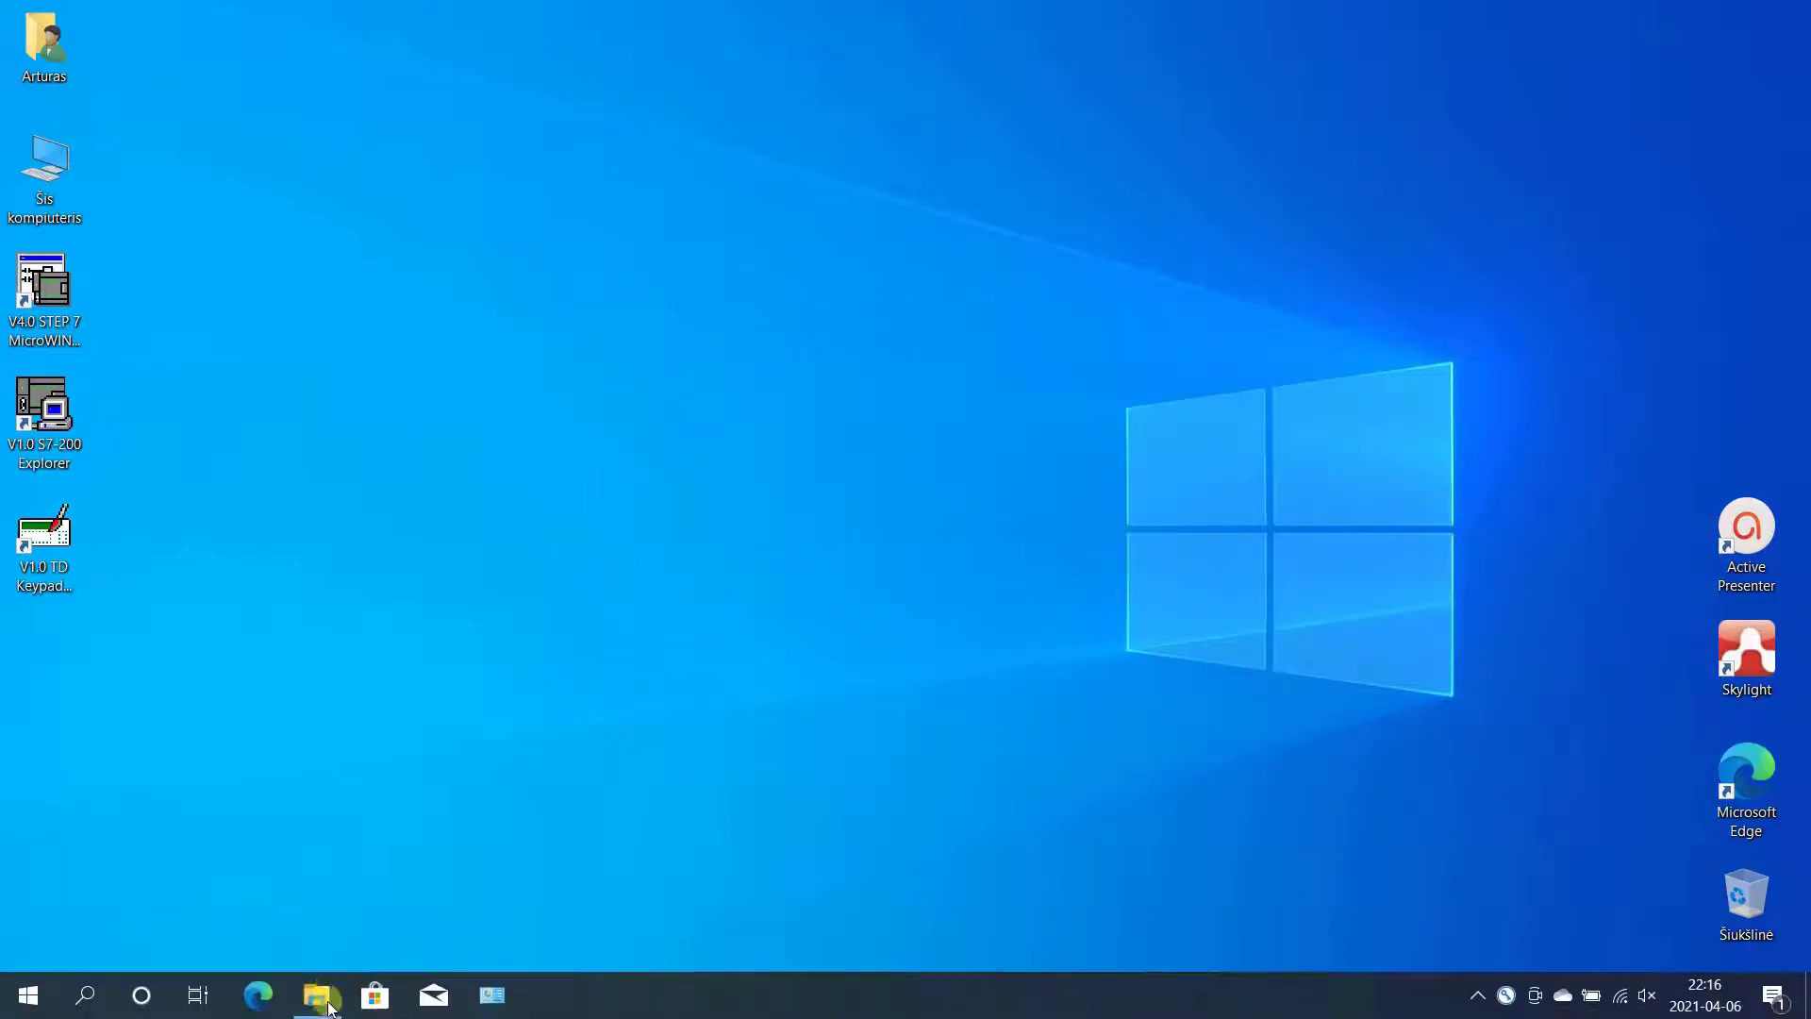
left_click(496, 997)
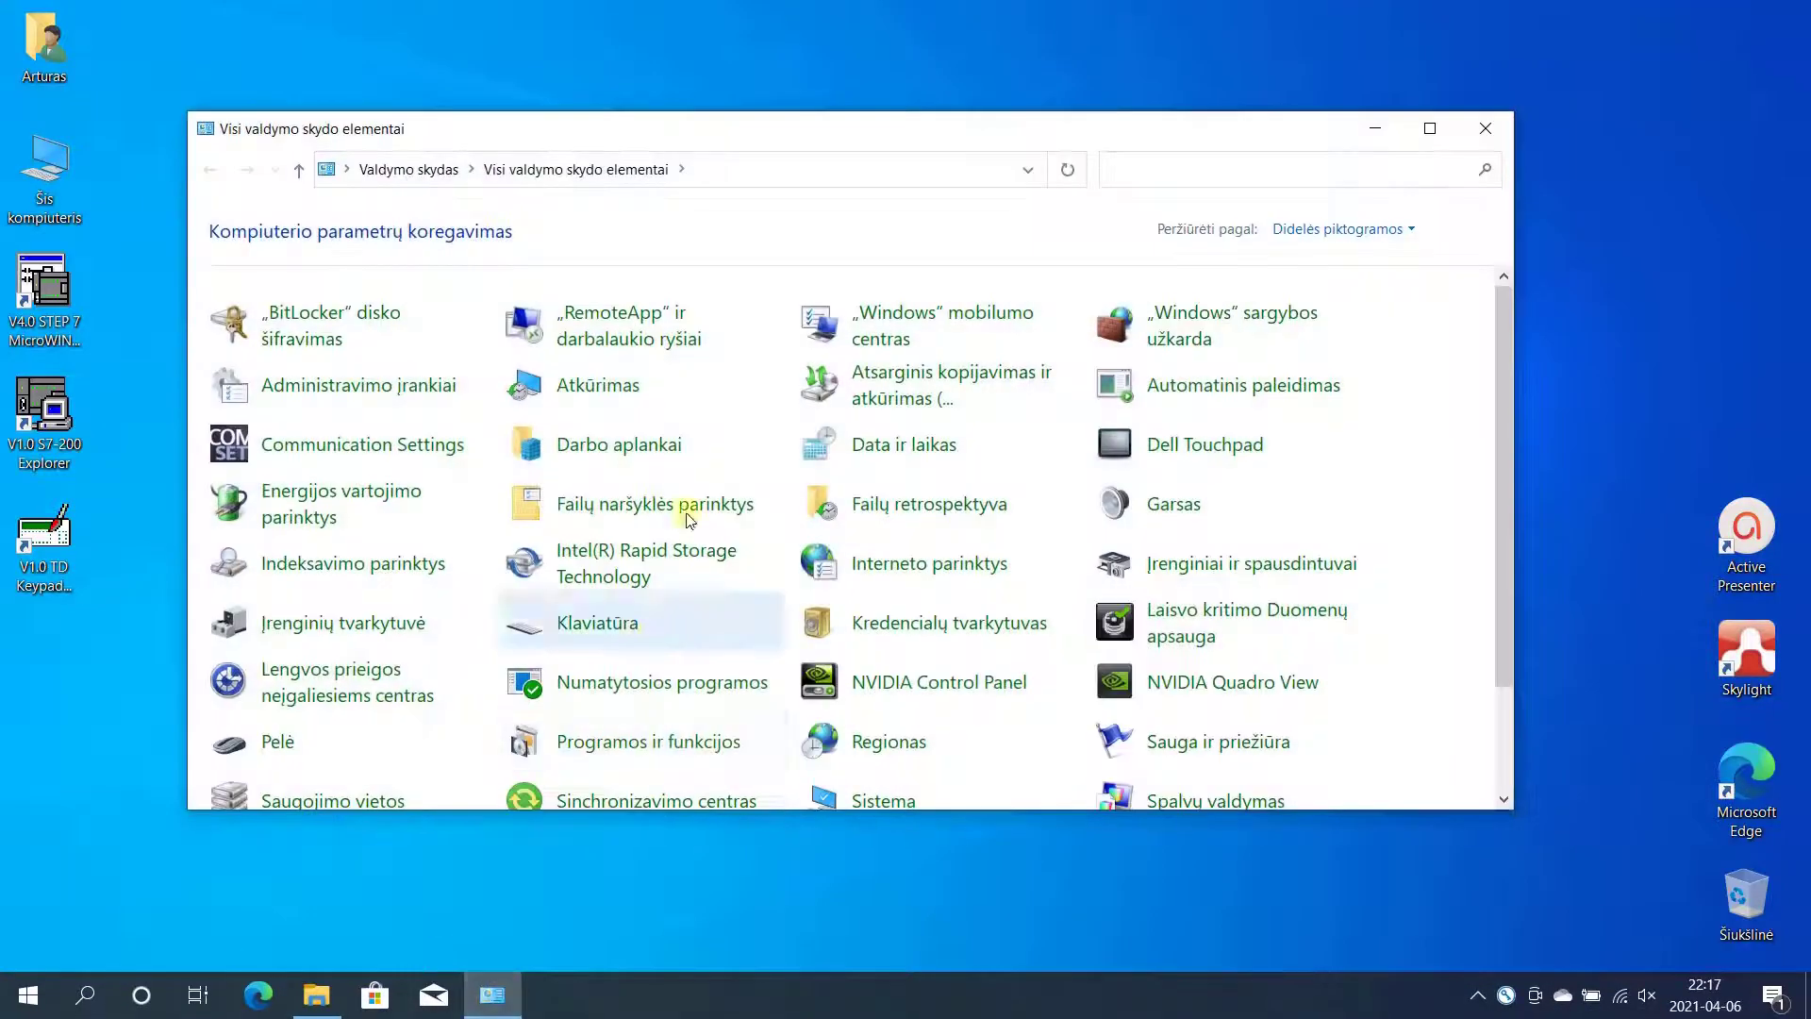
scroll(688, 509, "down", 3)
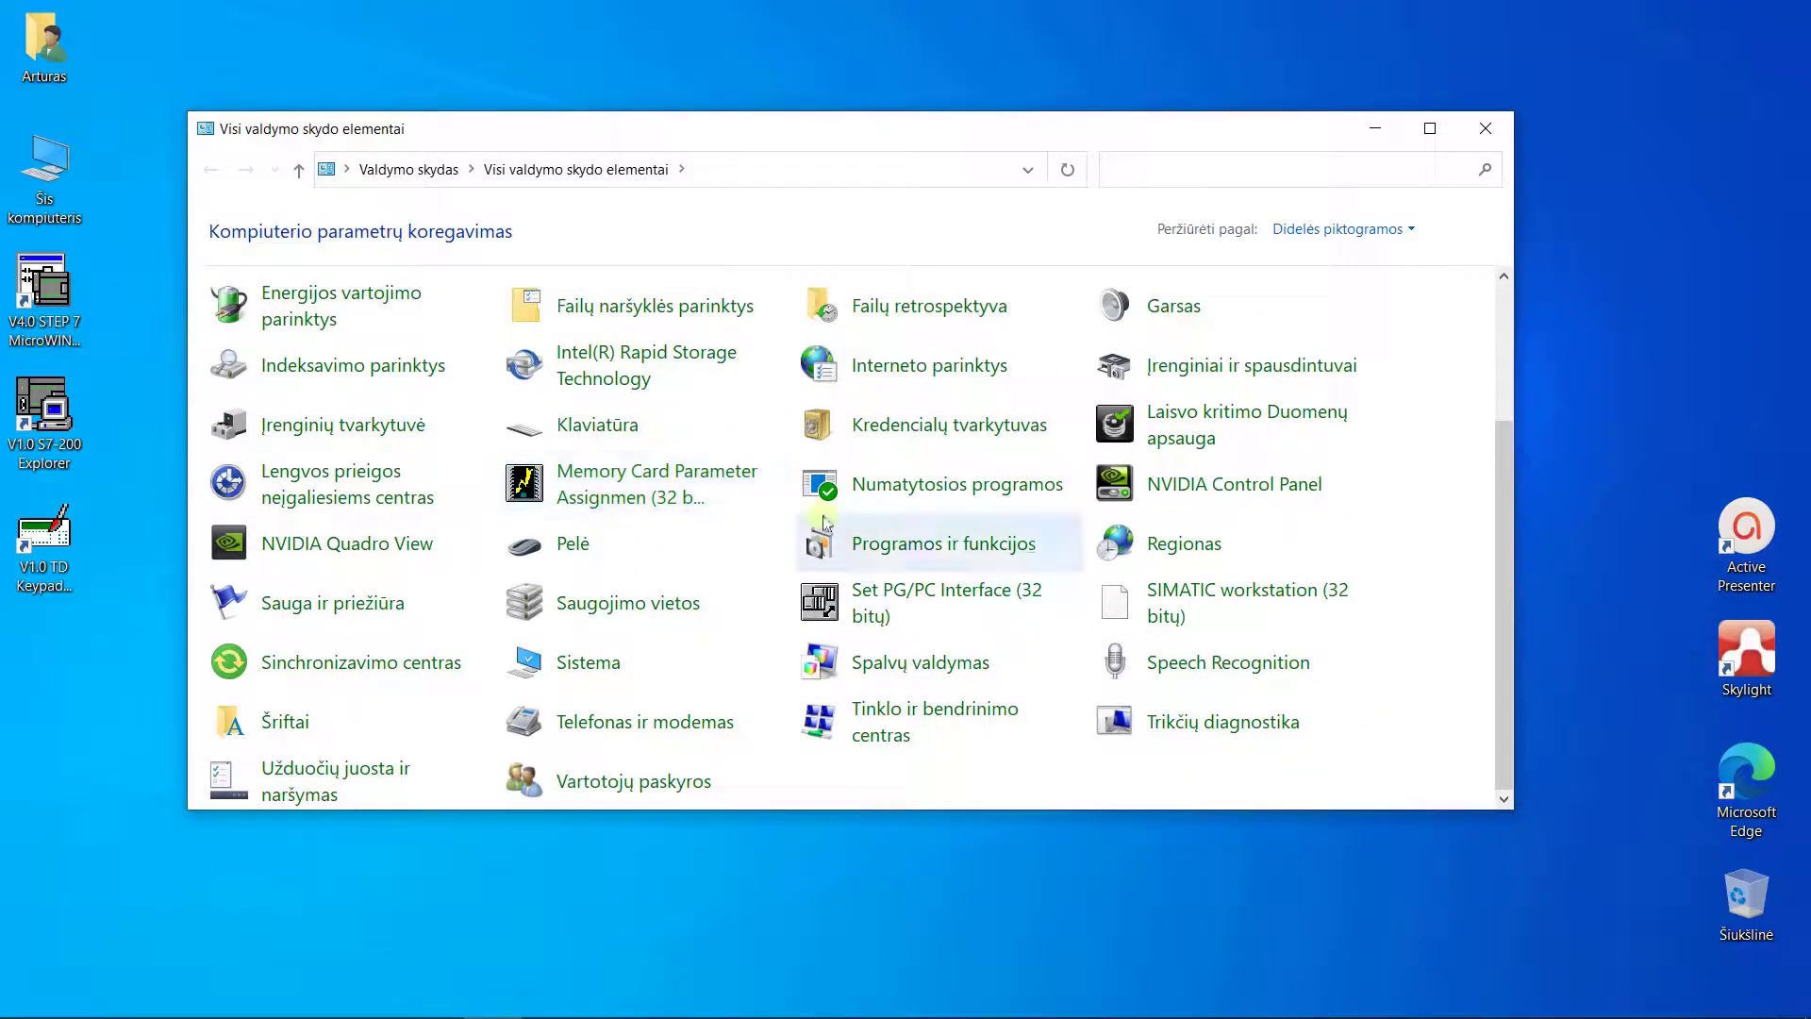
left_click(934, 544)
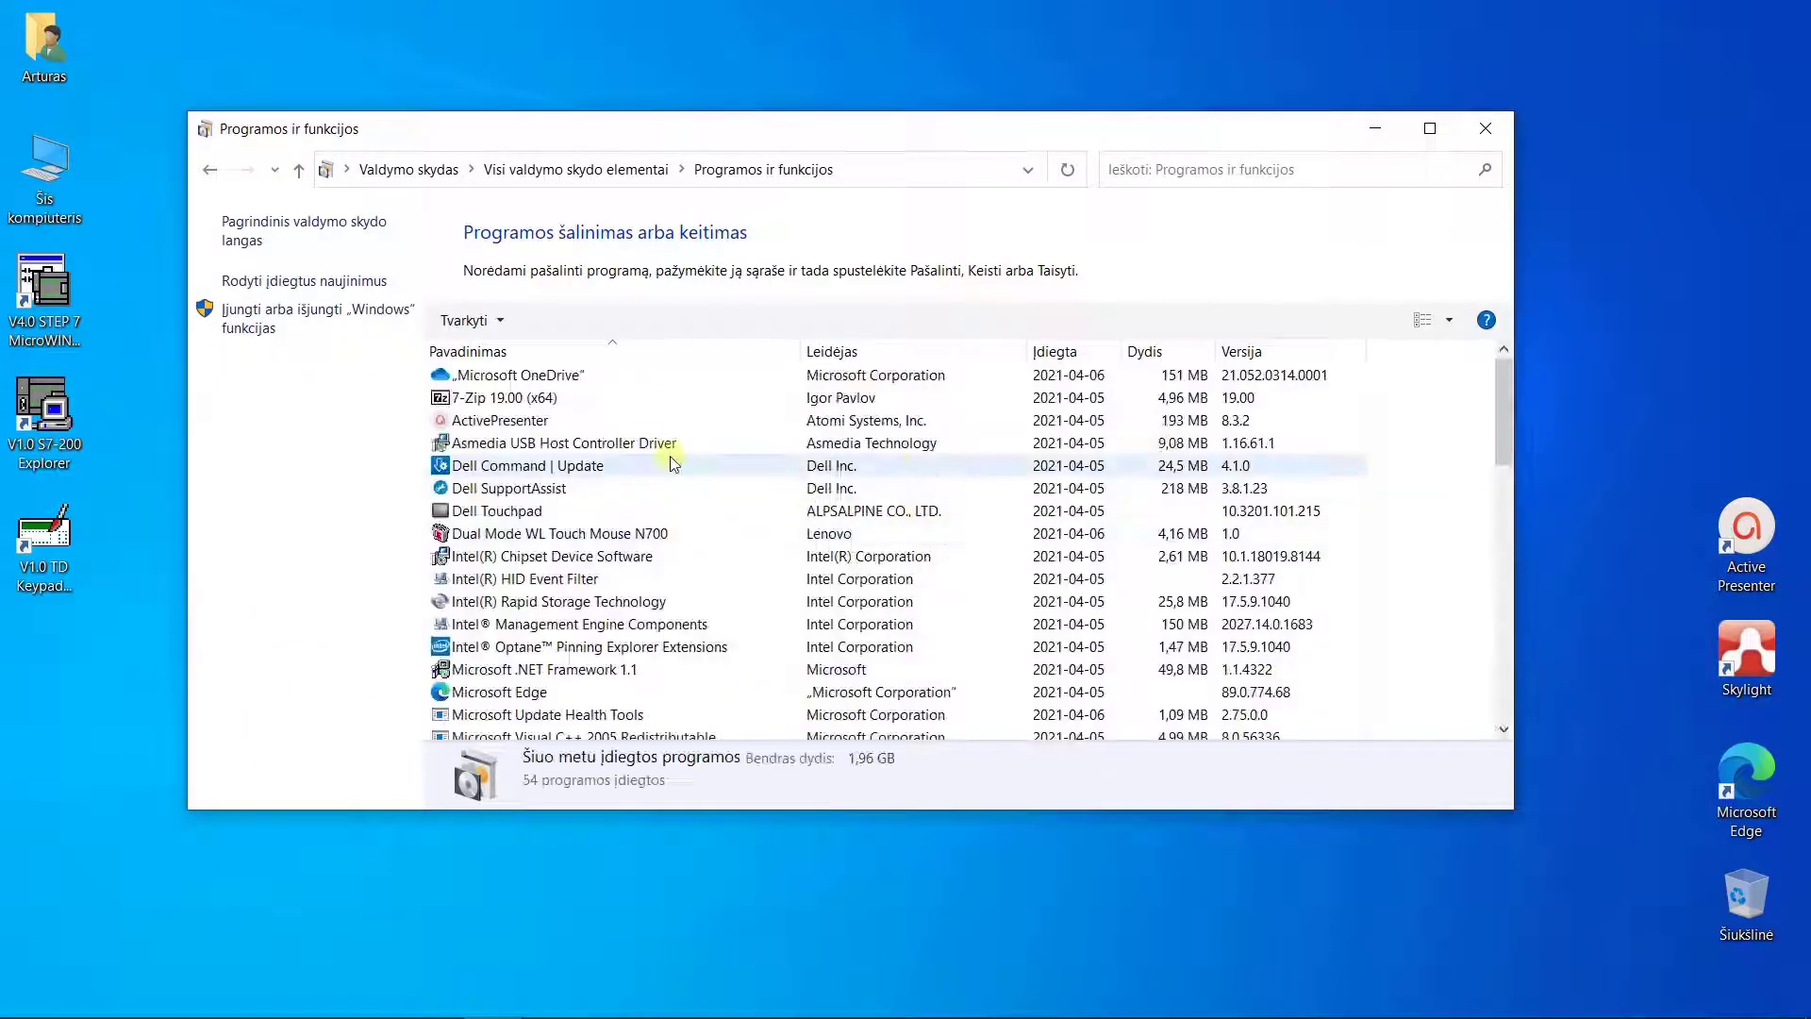
Step: Uninstall SIMATIC STEP 7-Micro/WIN V4.0.2.29, continuing past the operating system prompt, and close the installed programs window
scroll(674, 460, "down", 12)
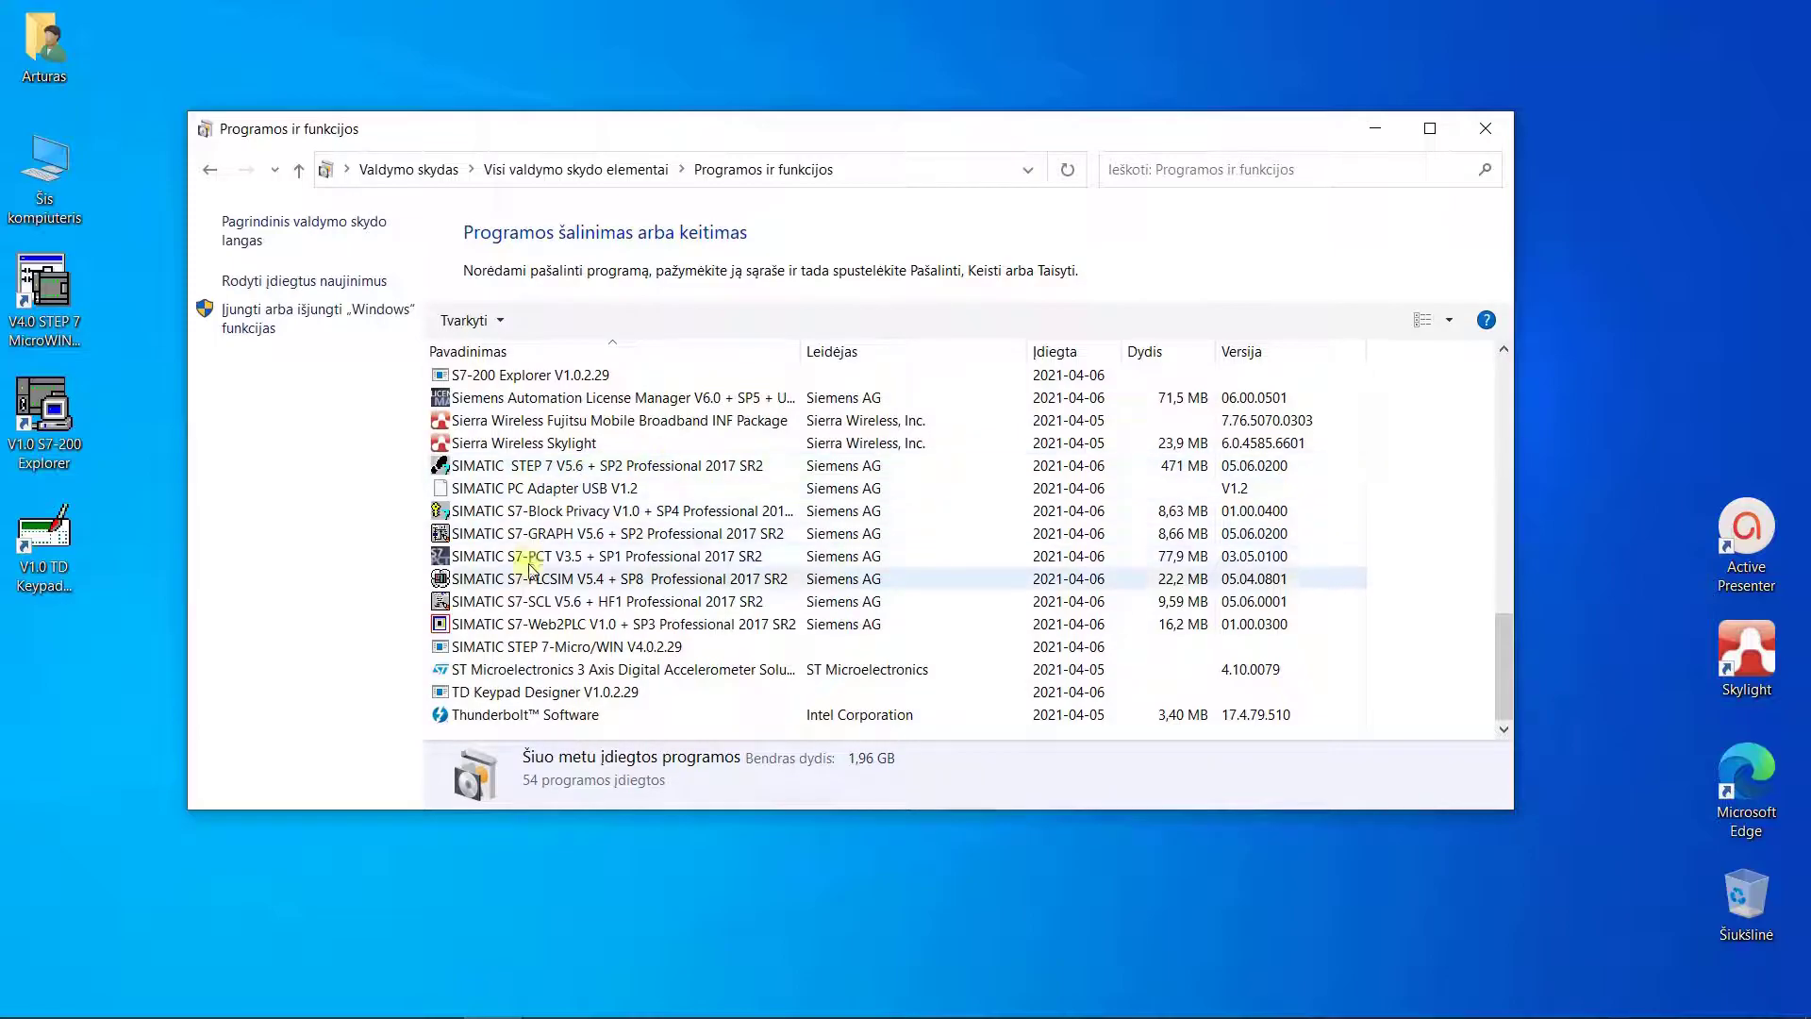
left_click(571, 647)
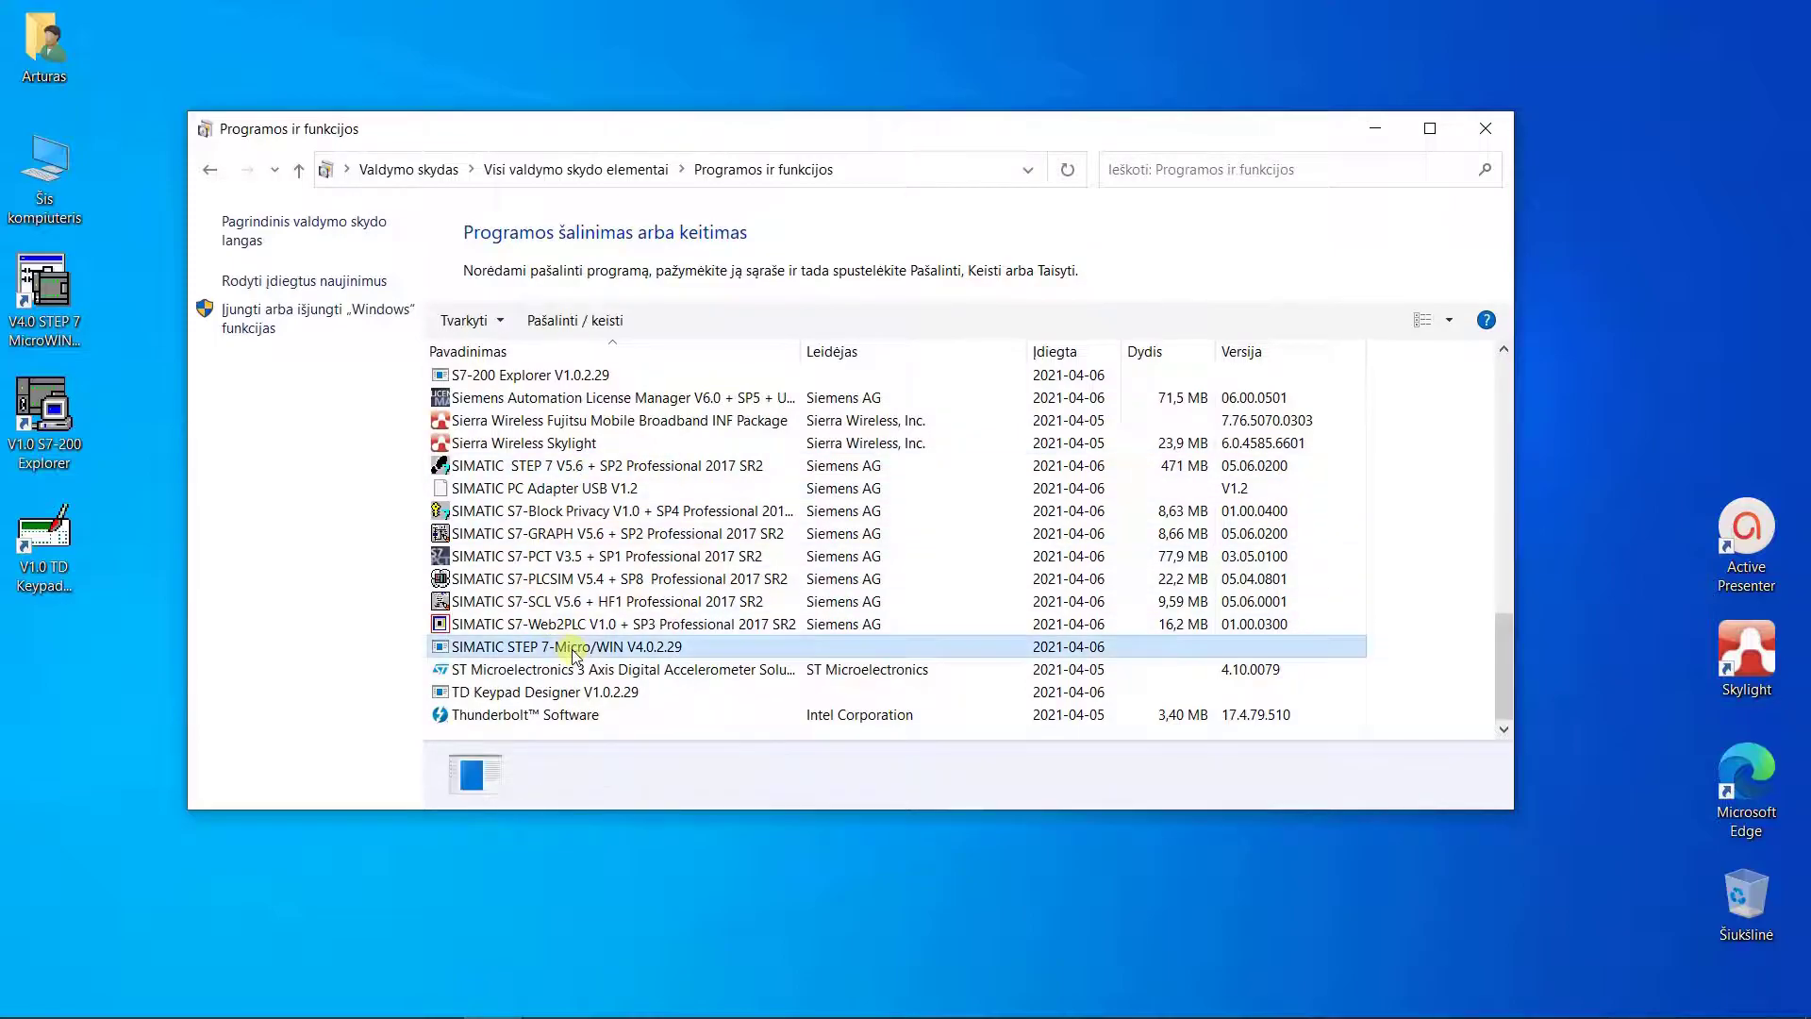
left_click(571, 322)
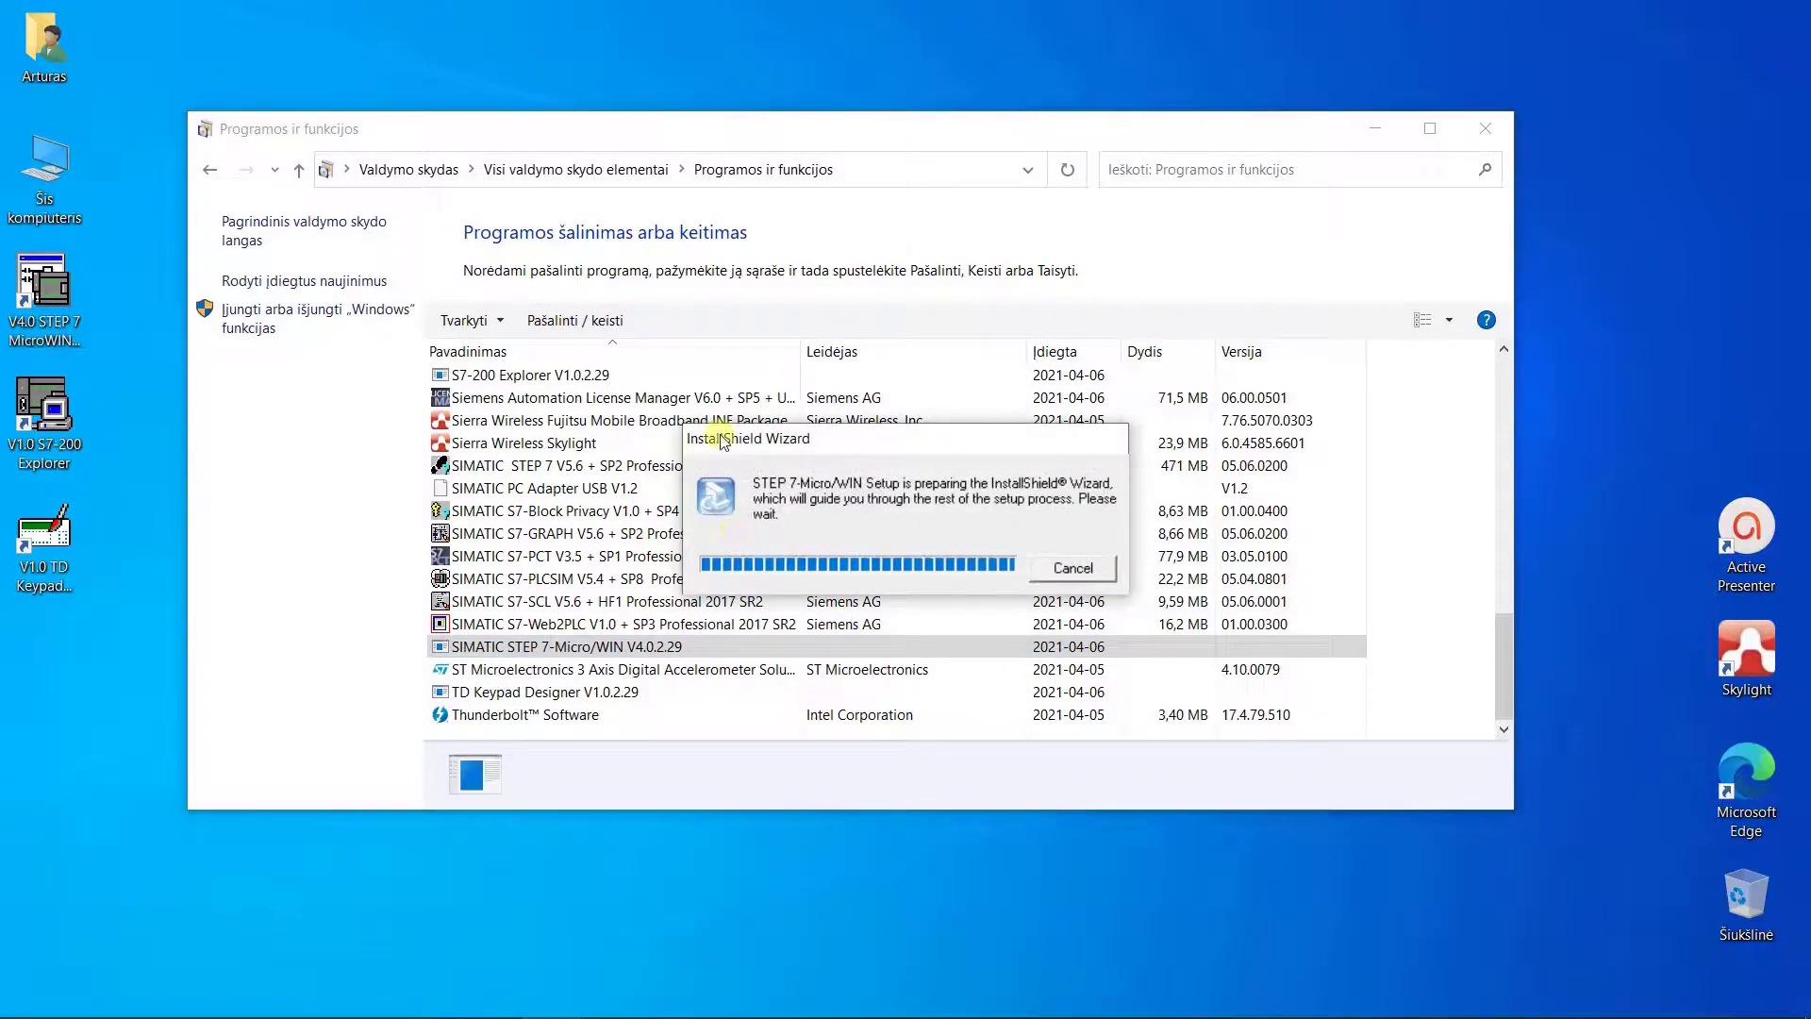
left_click(966, 597)
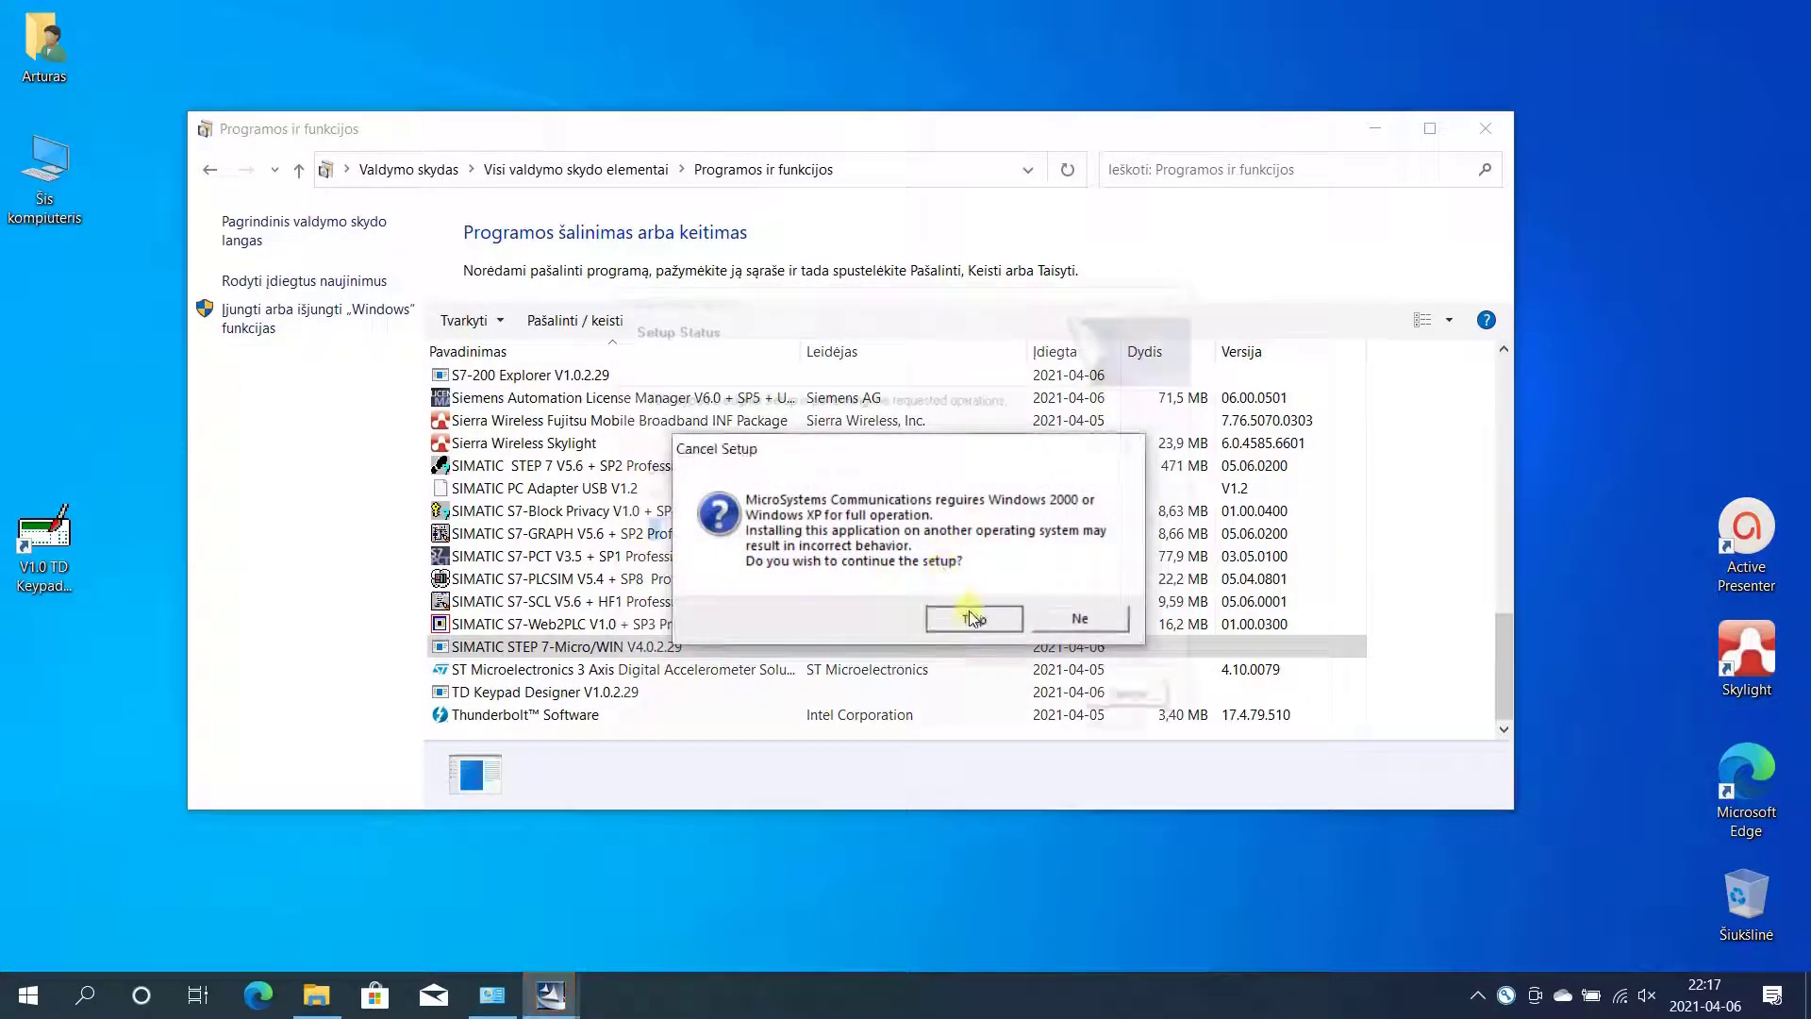
left_click(971, 615)
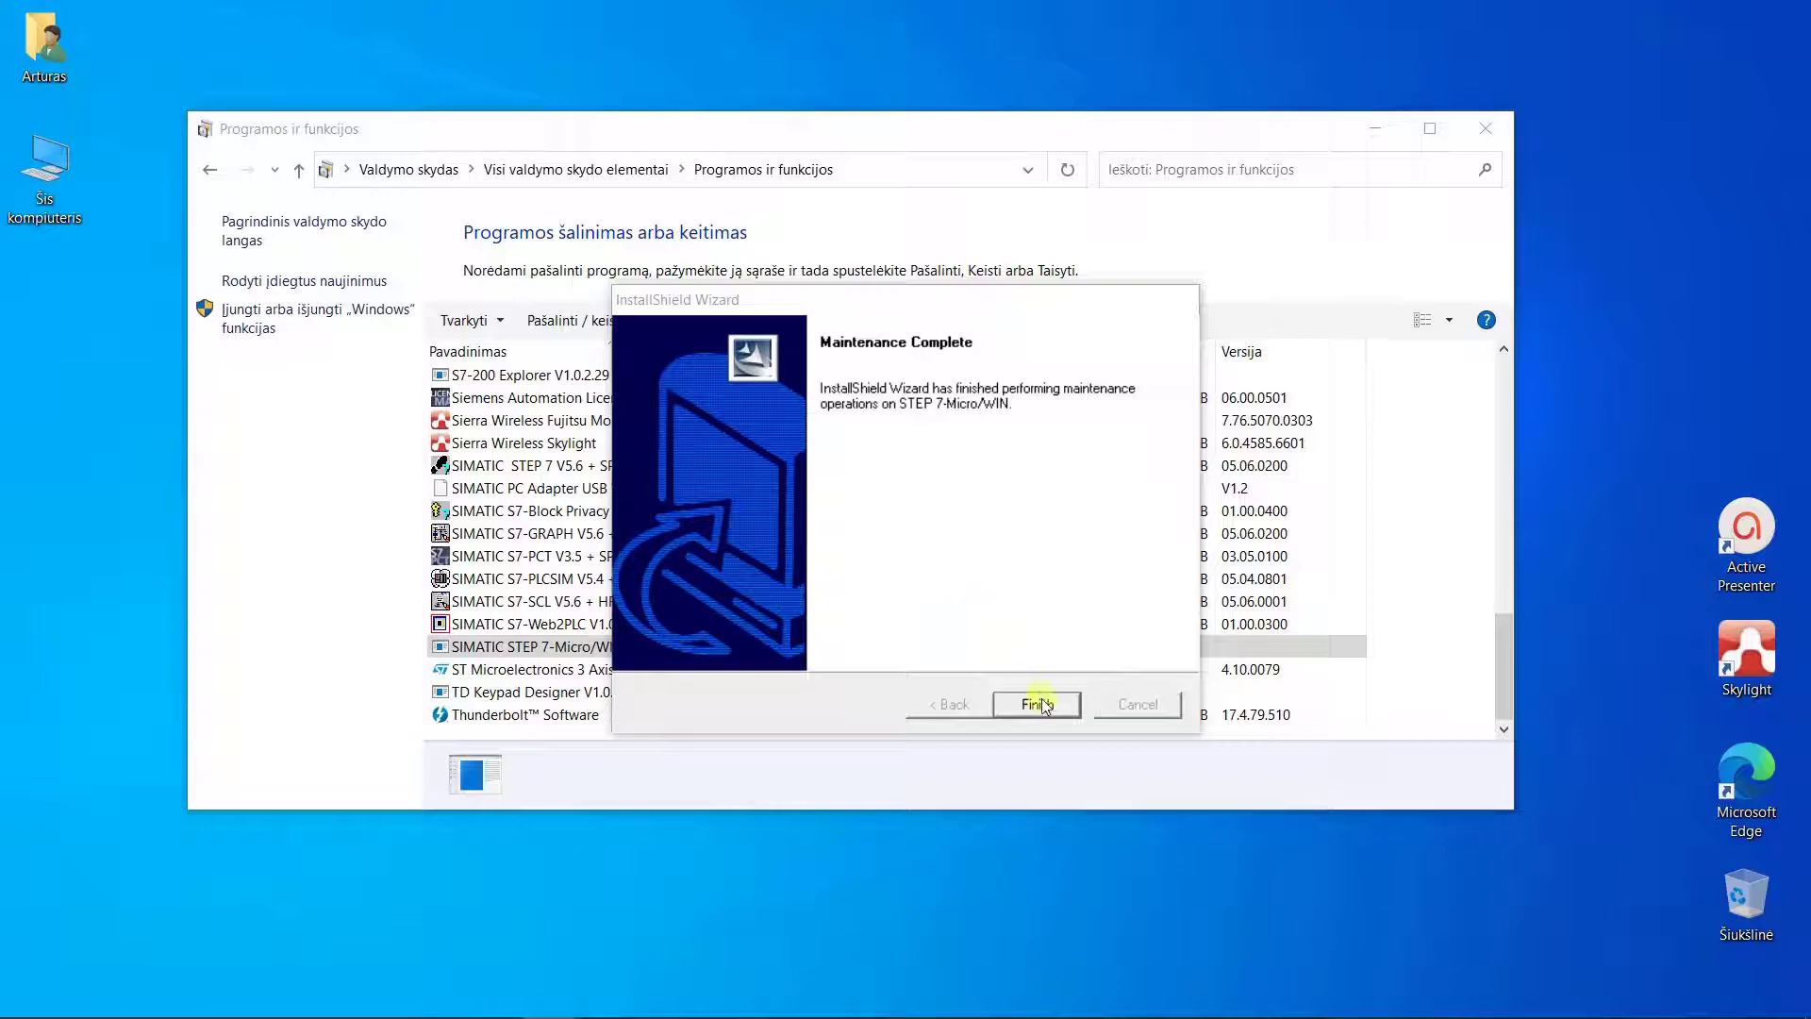
left_click(1041, 702)
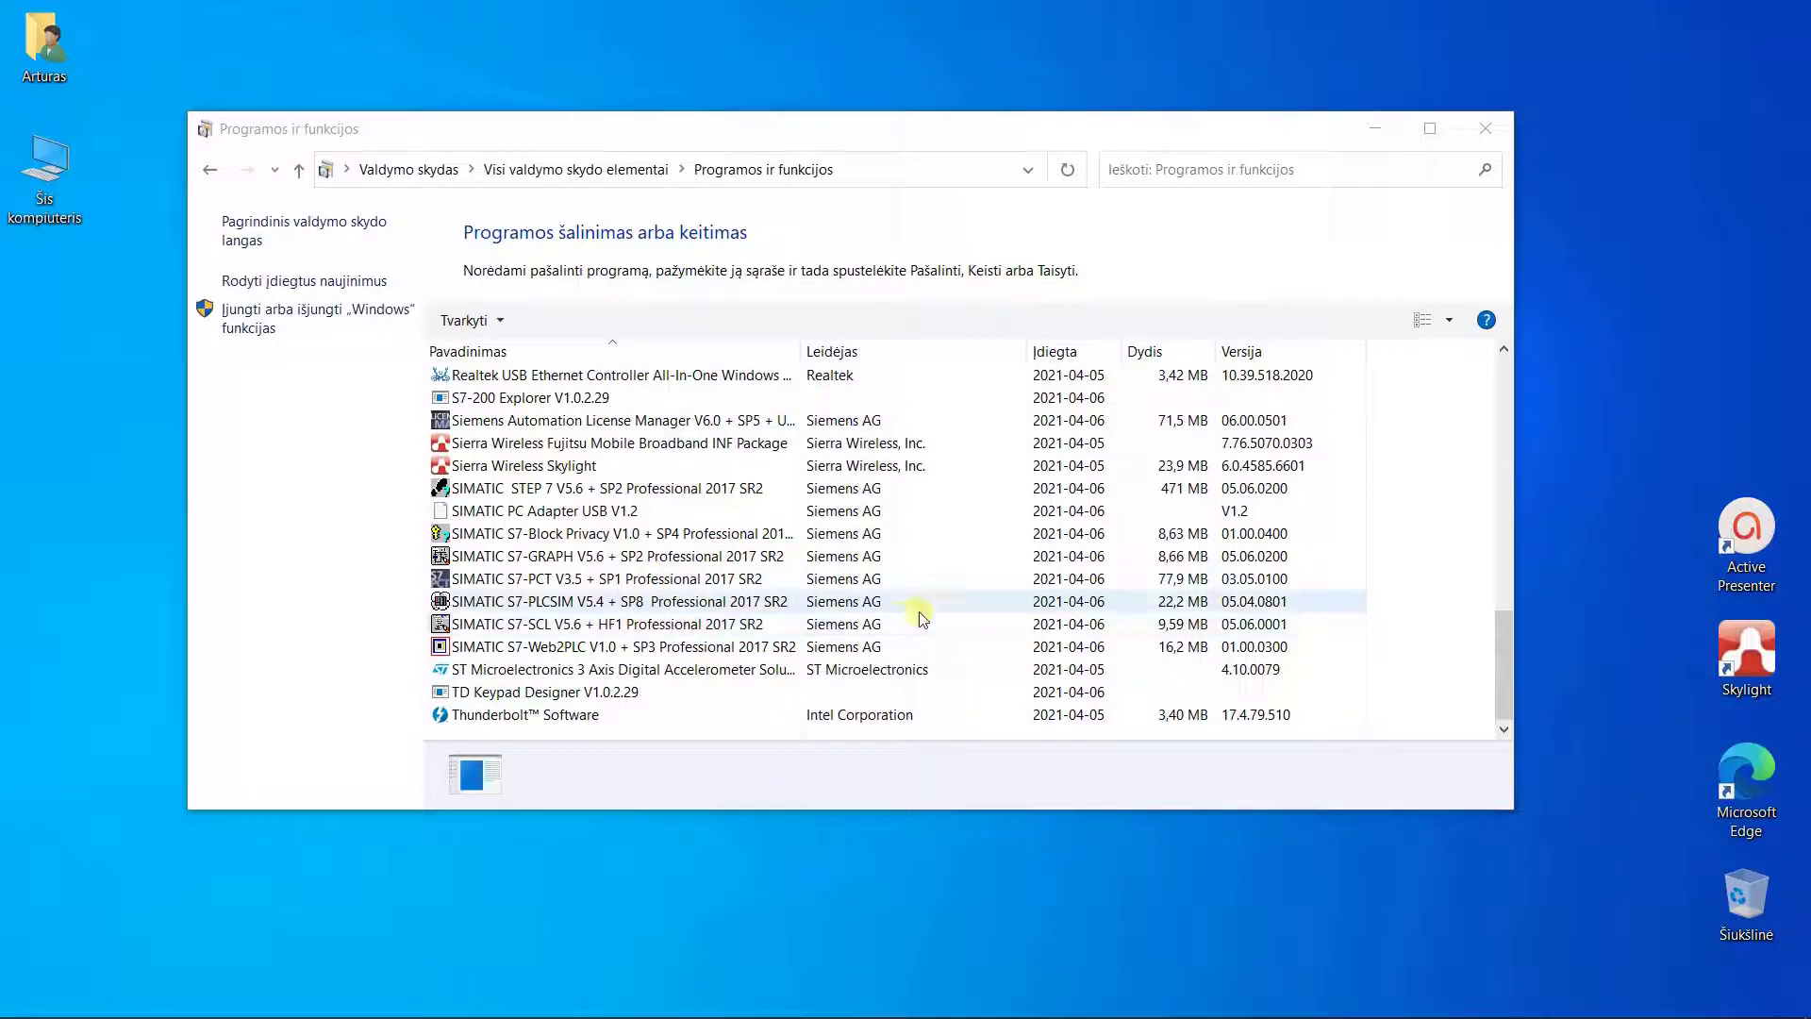
left_click(1480, 129)
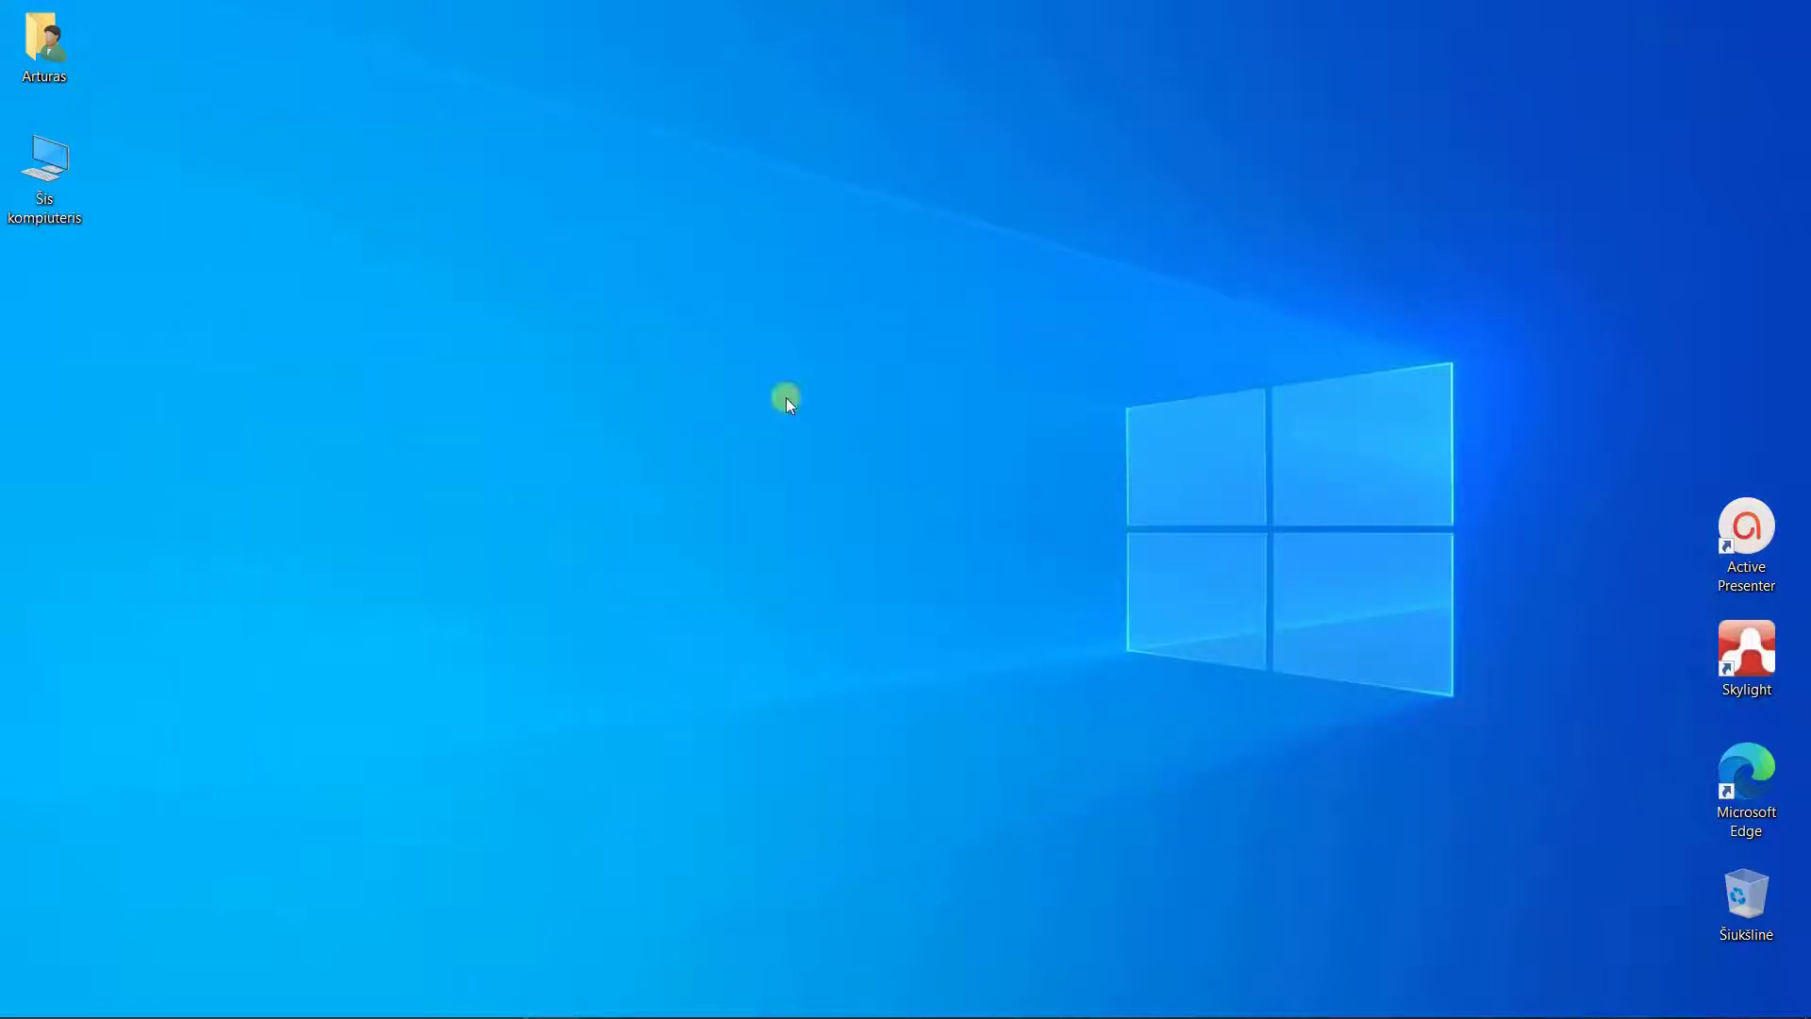
Step: Return to the MW409Update folder in File Explorer, run setup.exe as administrator, and accept the default setup language
mouse_move(429, 1011)
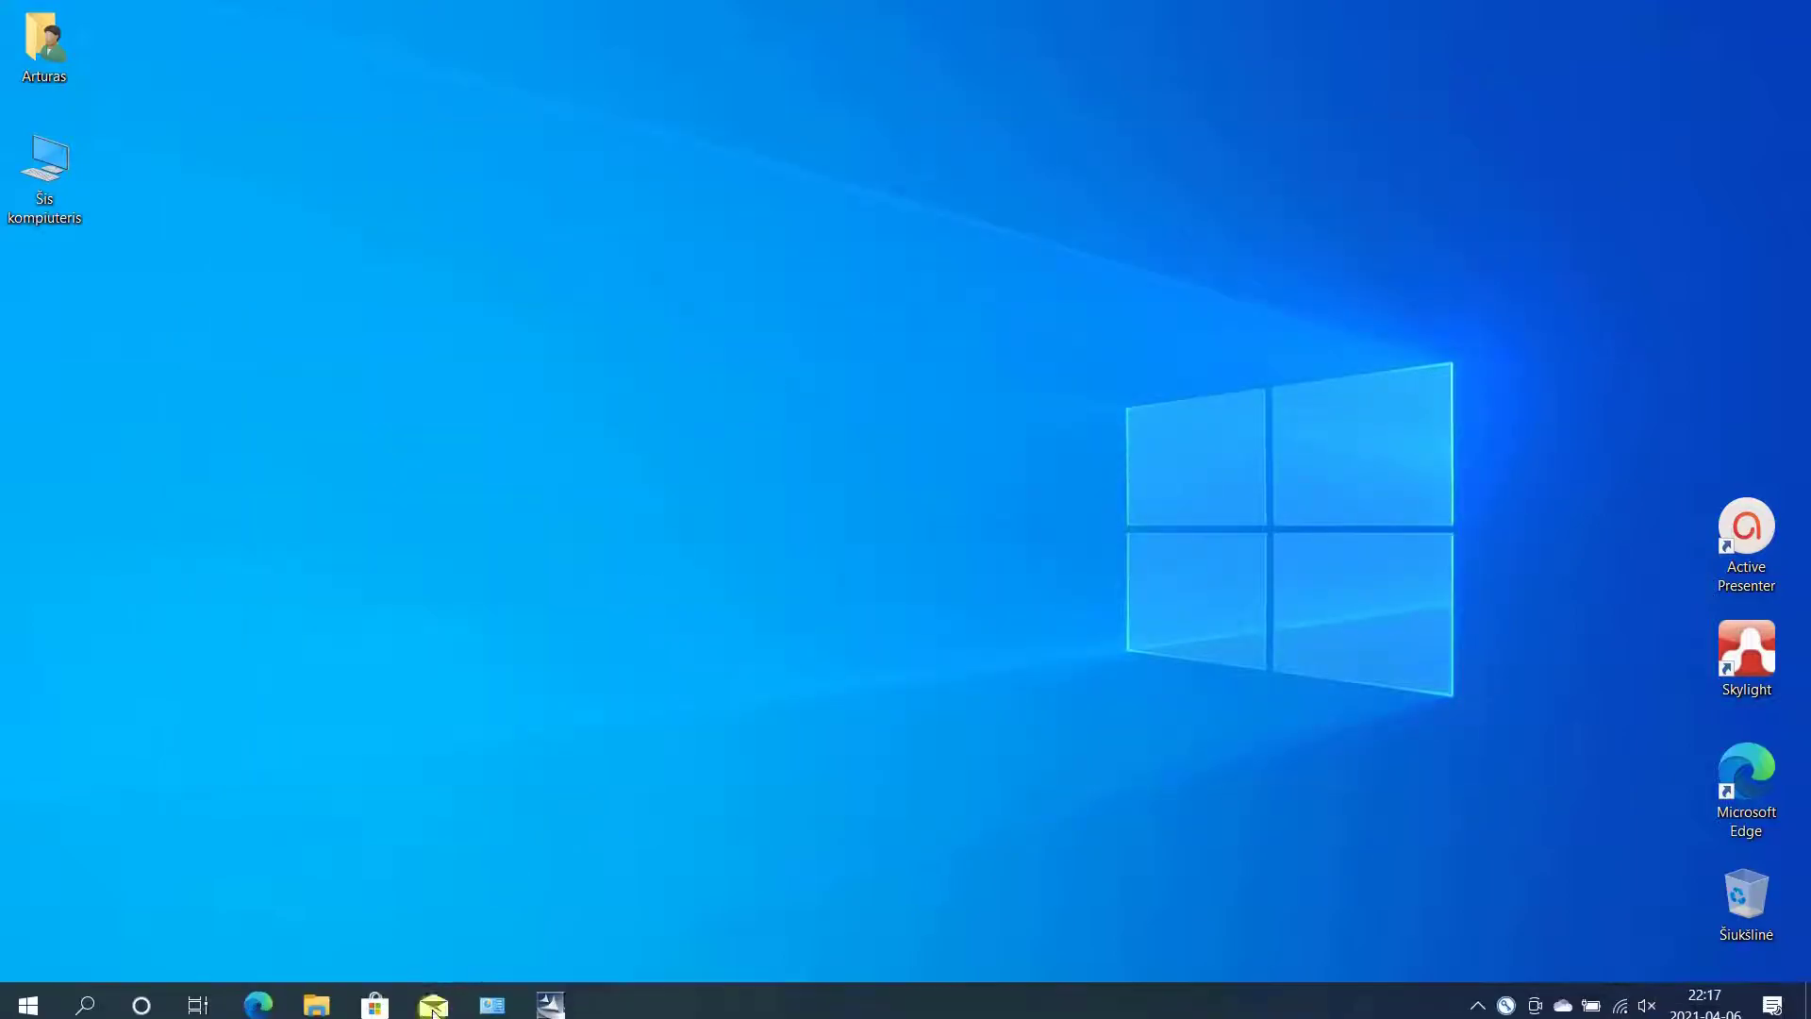
left_click(316, 998)
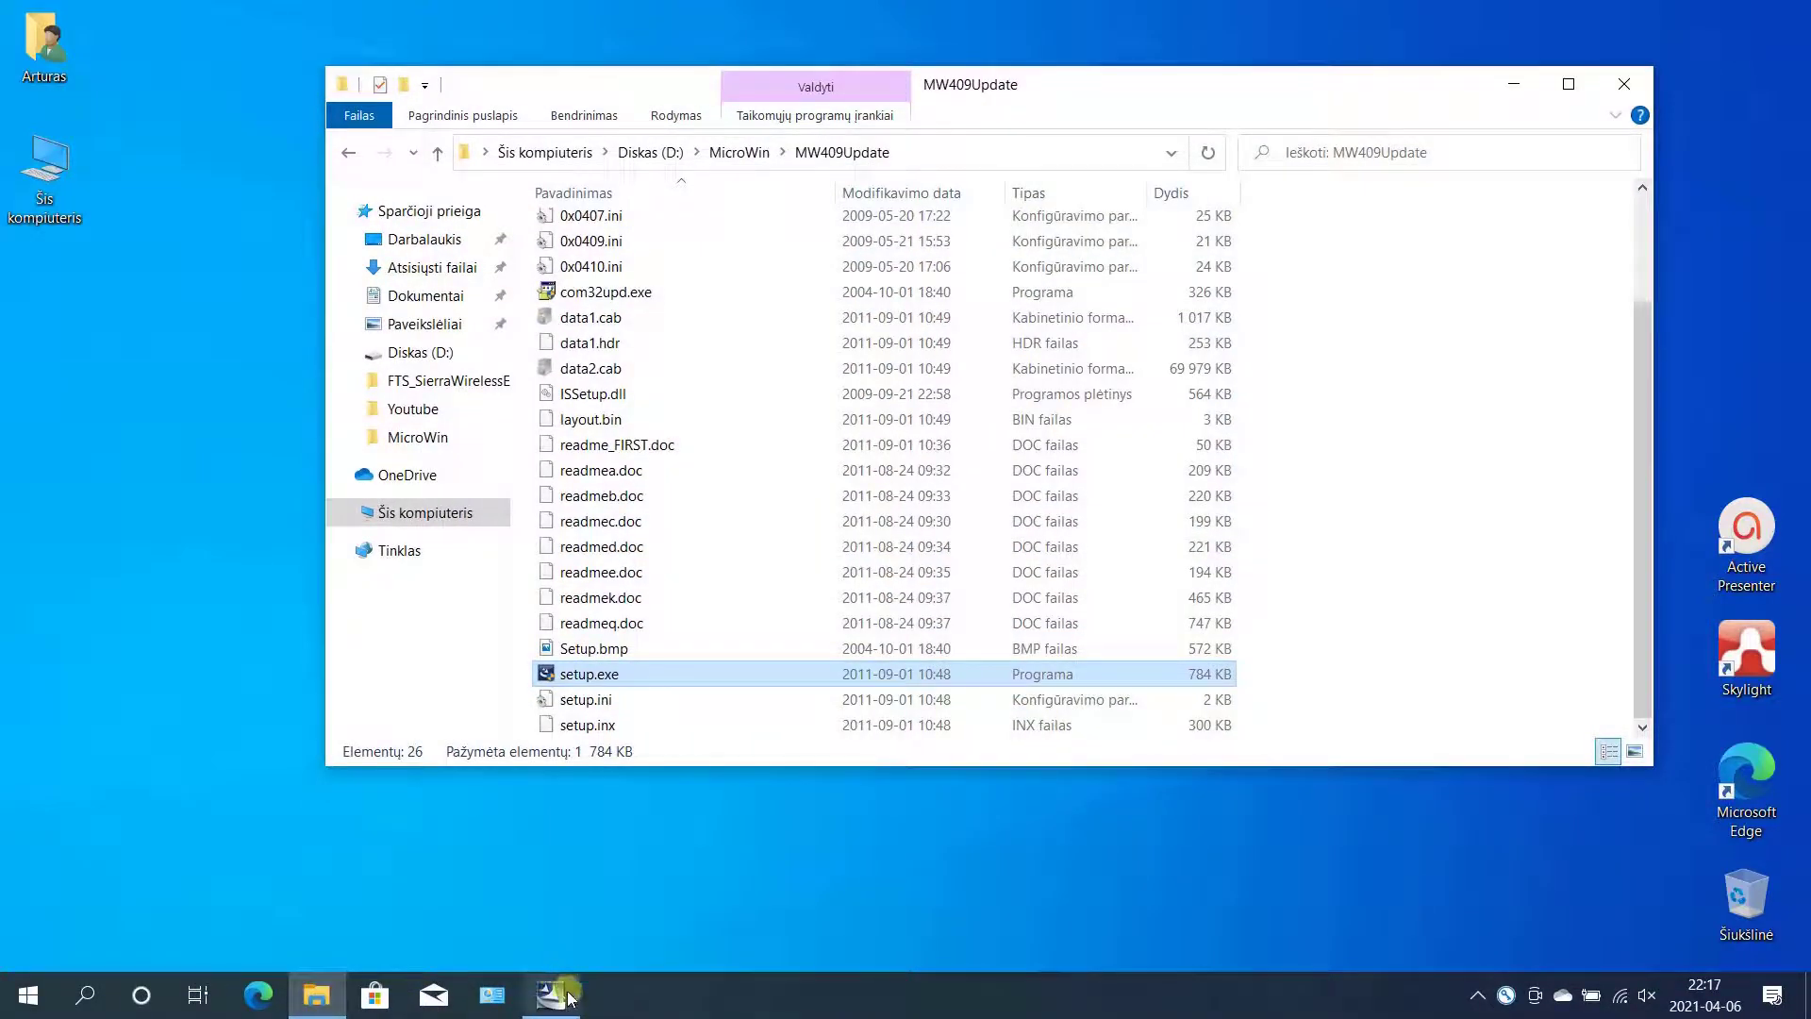
mouse_move(565, 996)
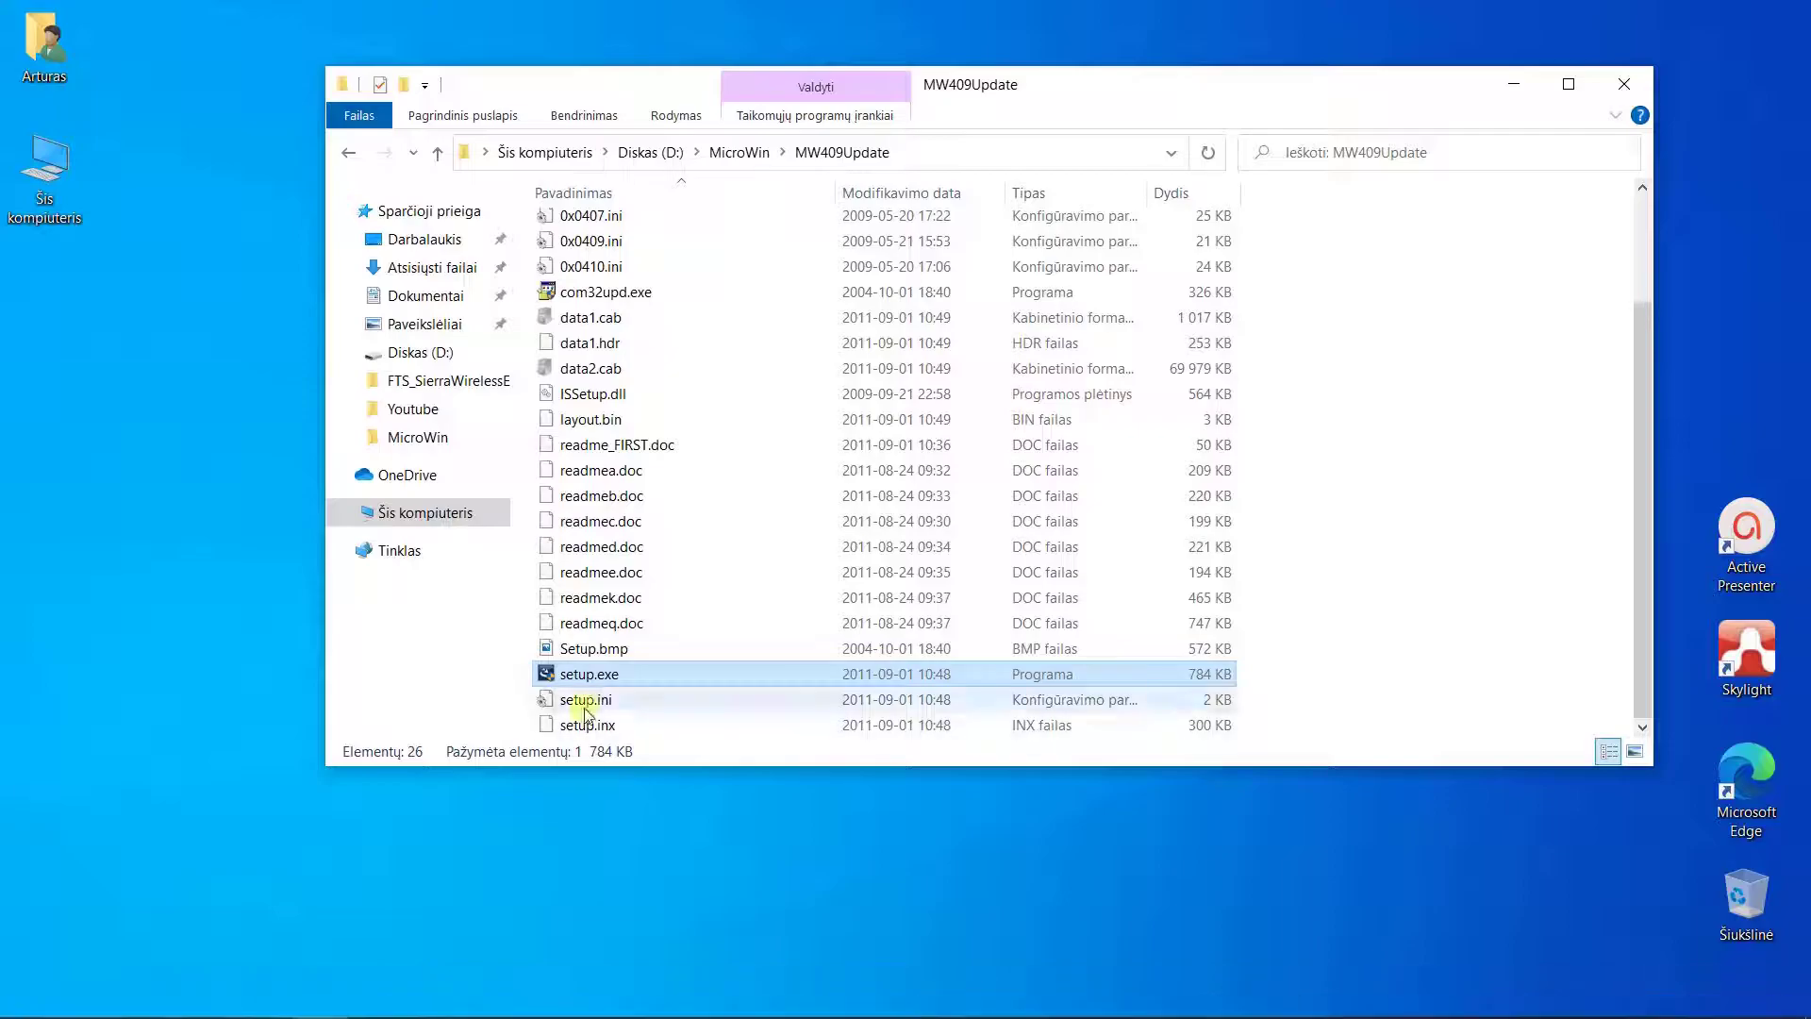
right_click(594, 675)
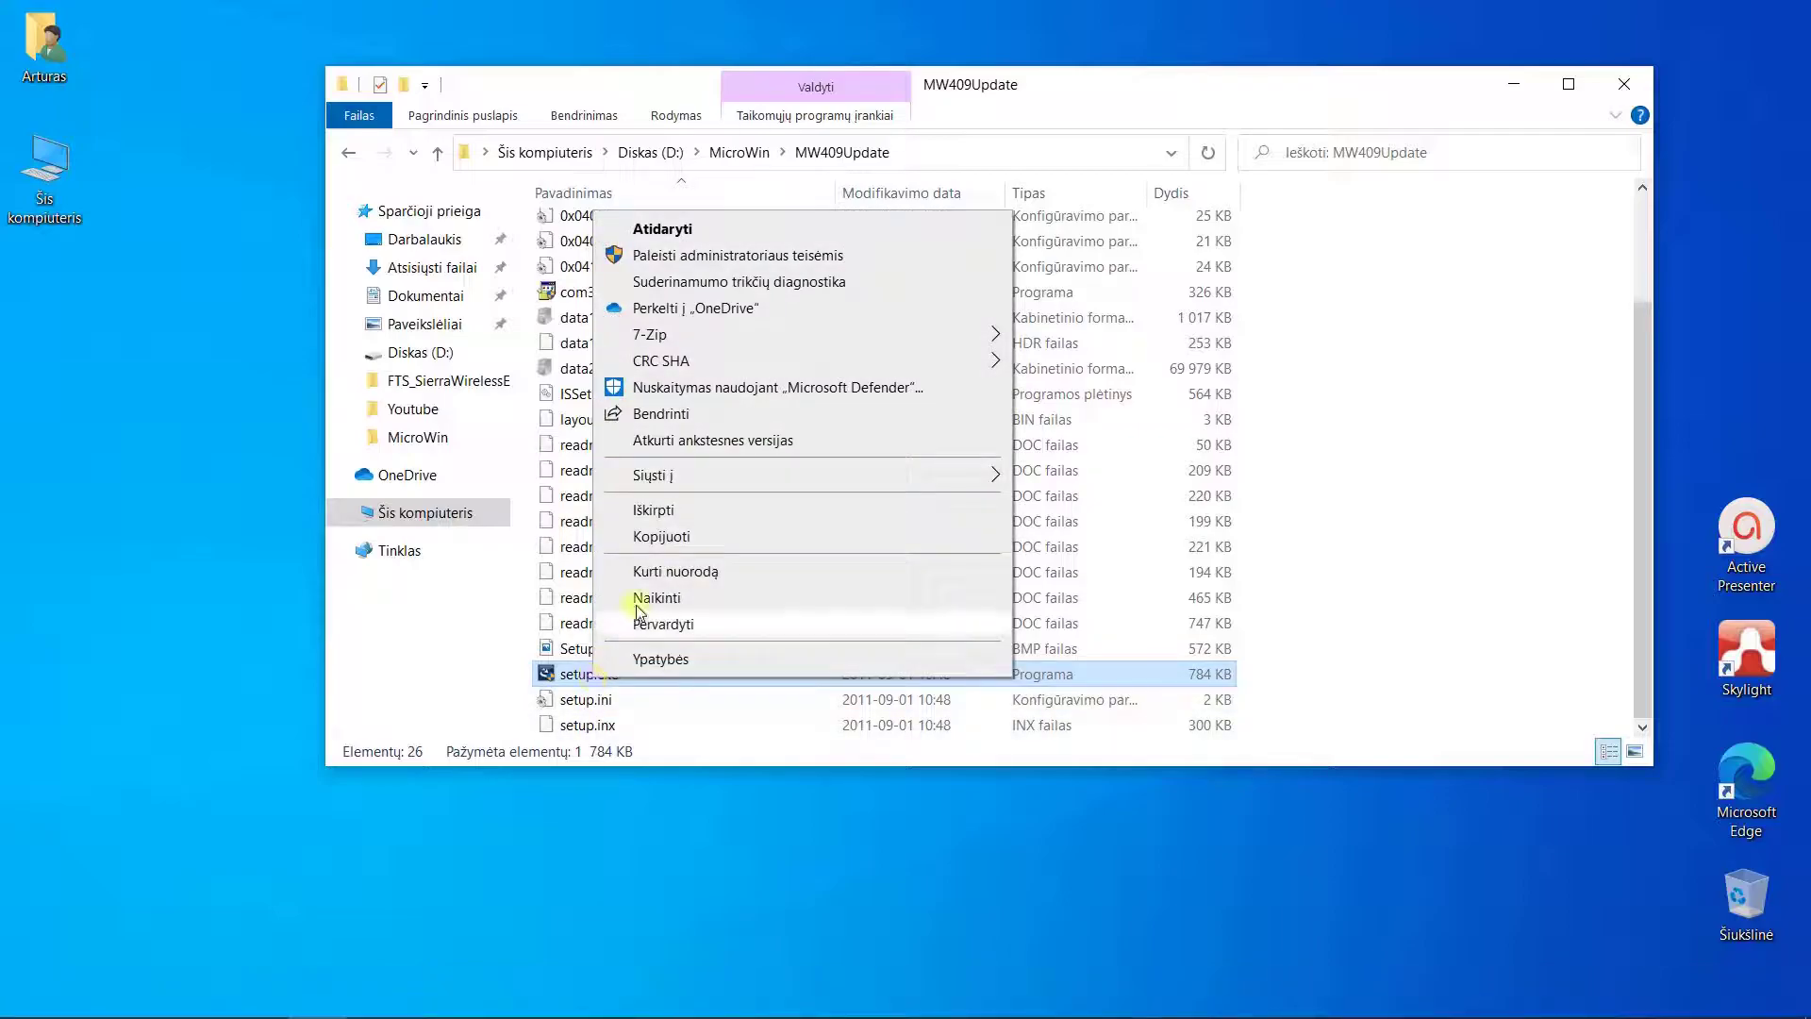
left_click(651, 255)
left_click(781, 668)
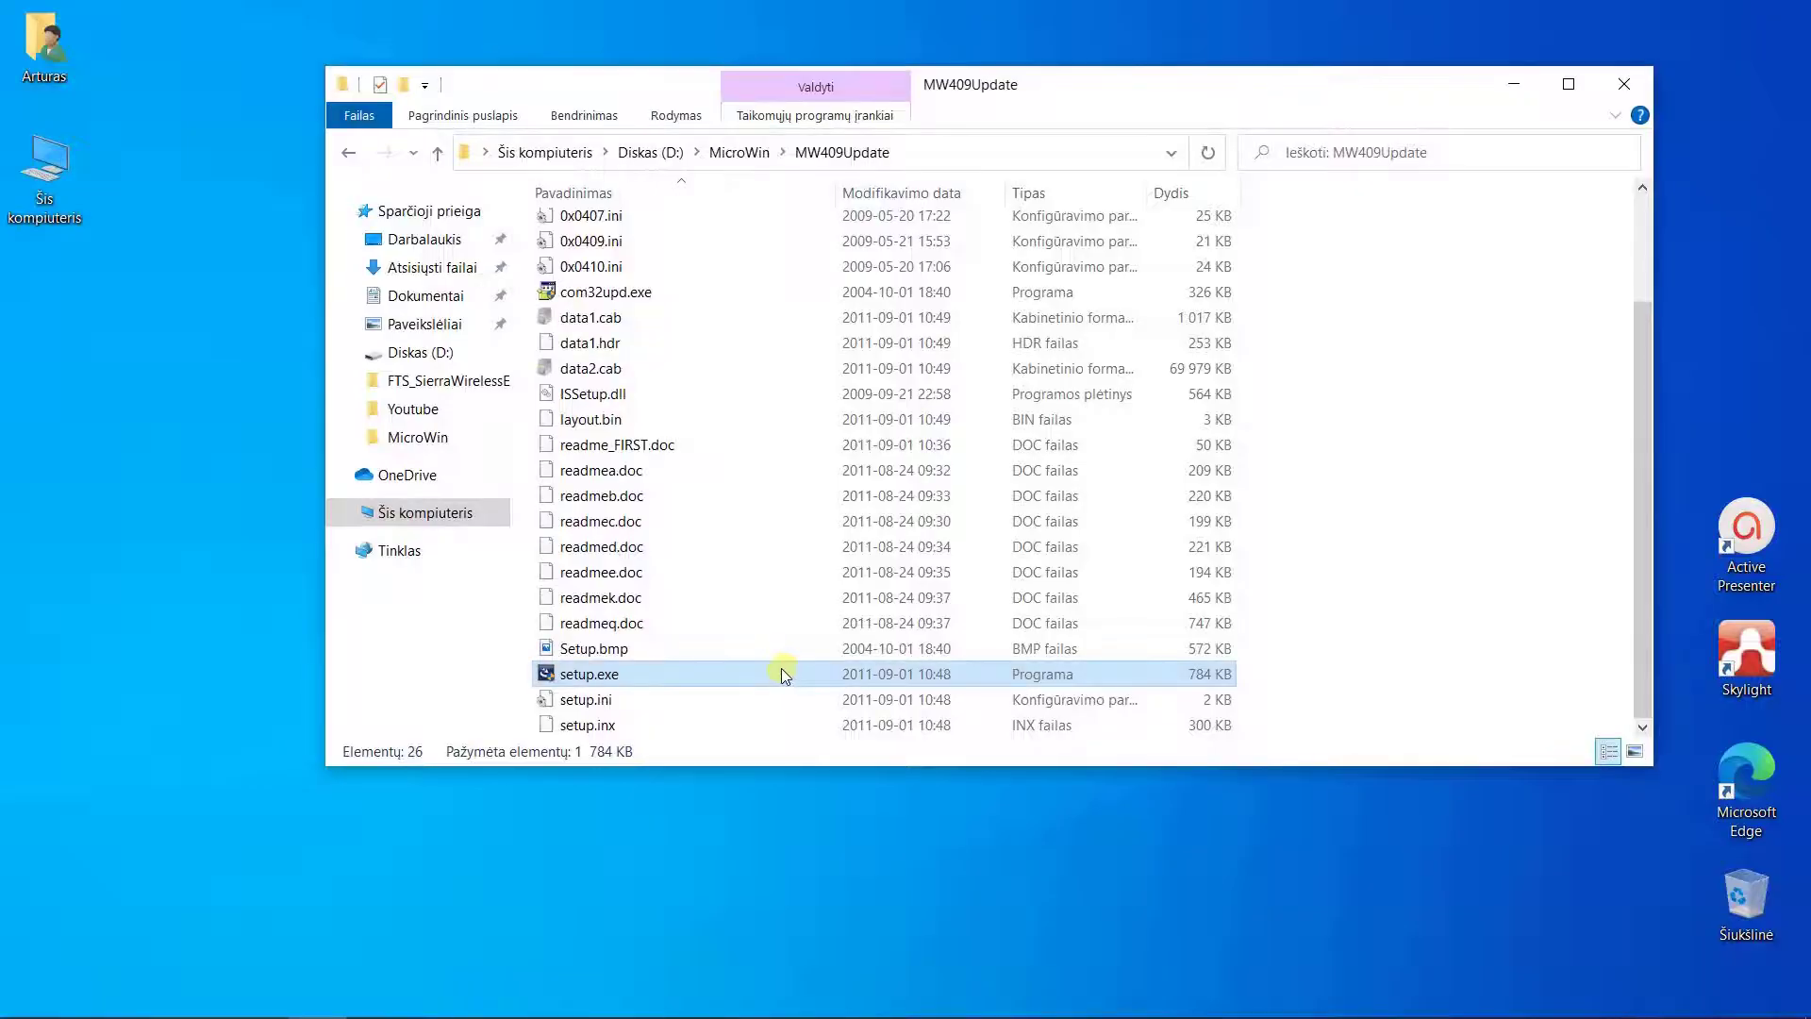
left_click(1053, 703)
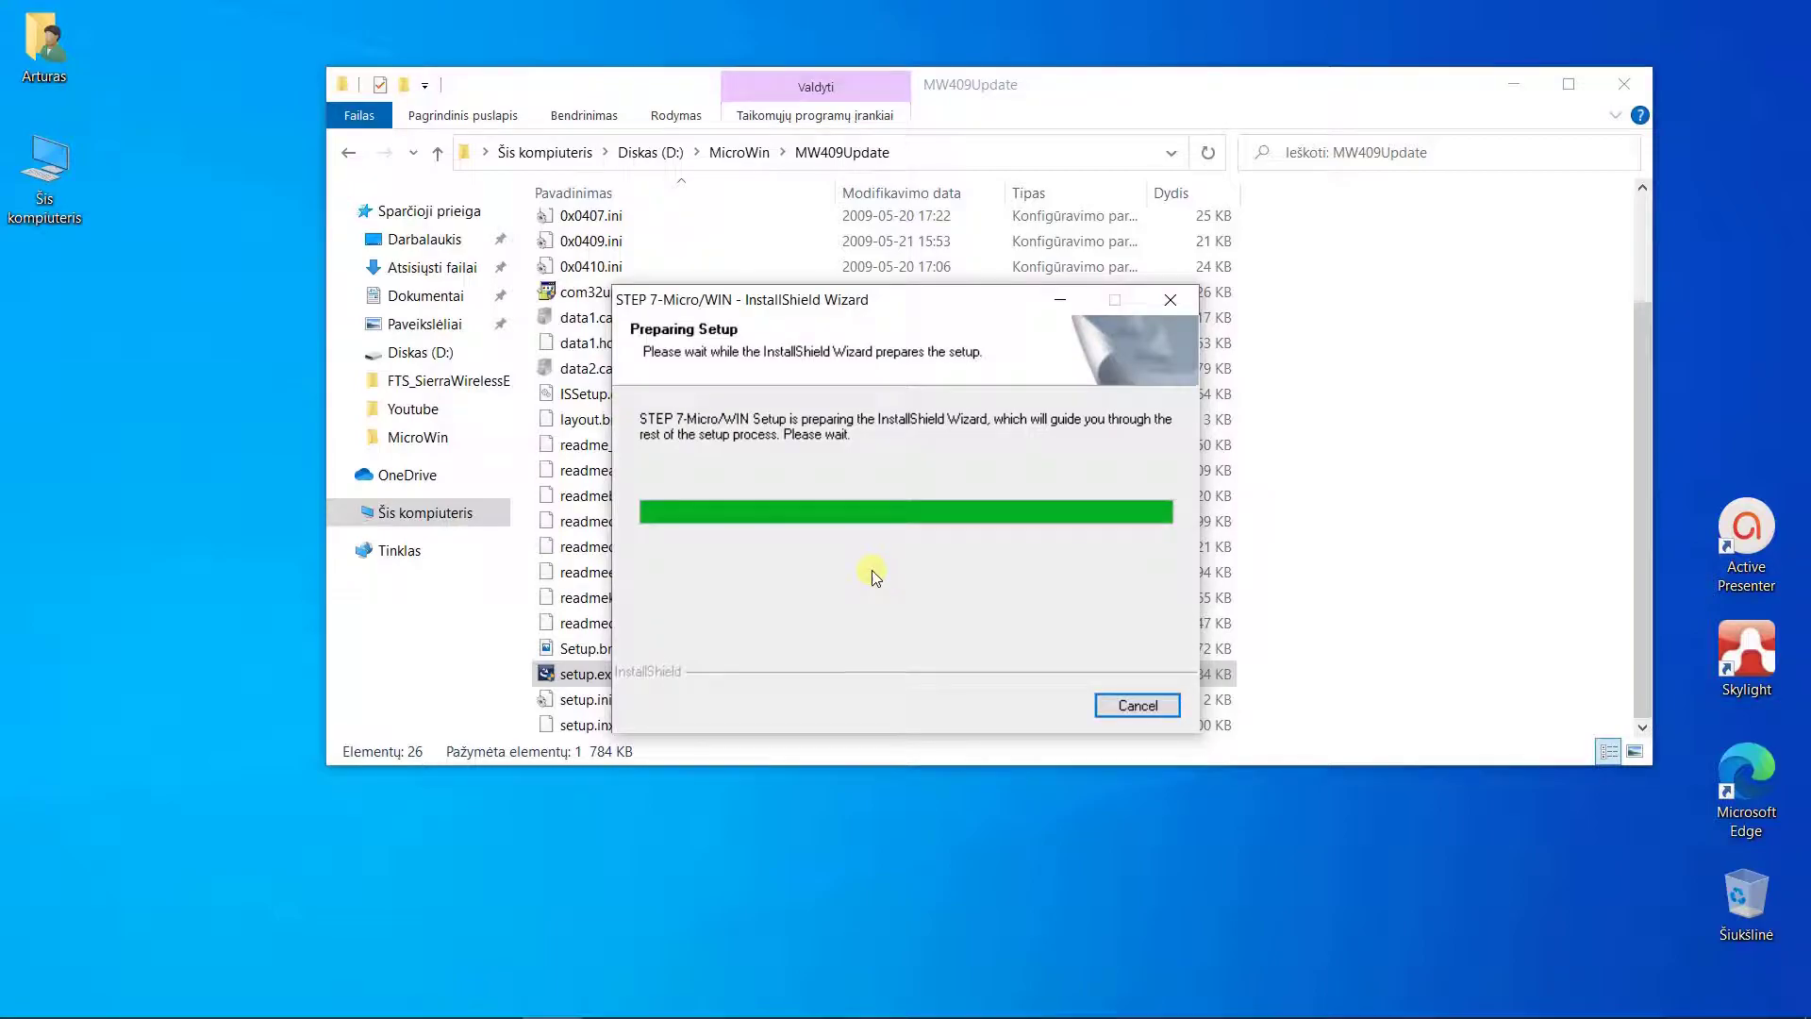
Step: Install STEP 7-Micro/WIN V4.0.9.25 in the default destination folder and finish the wizard without viewing the Read Me file
left_click(1513, 84)
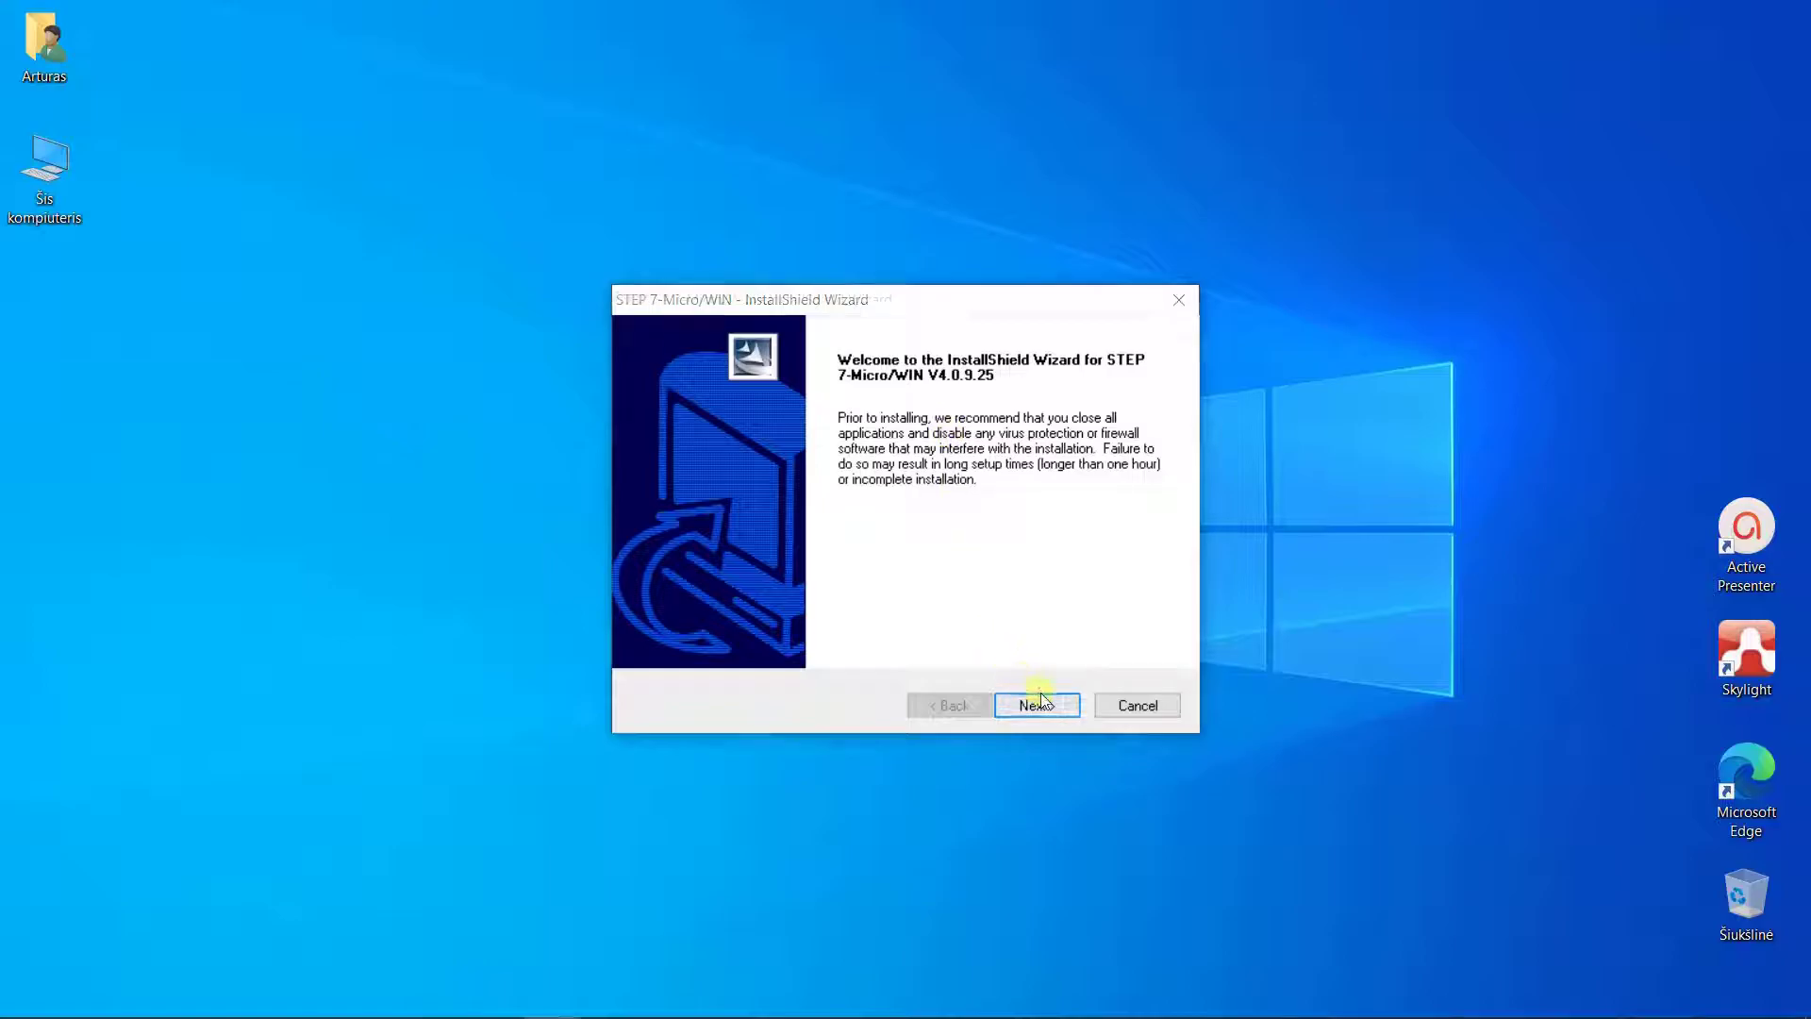
left_click(1038, 700)
left_click(1032, 706)
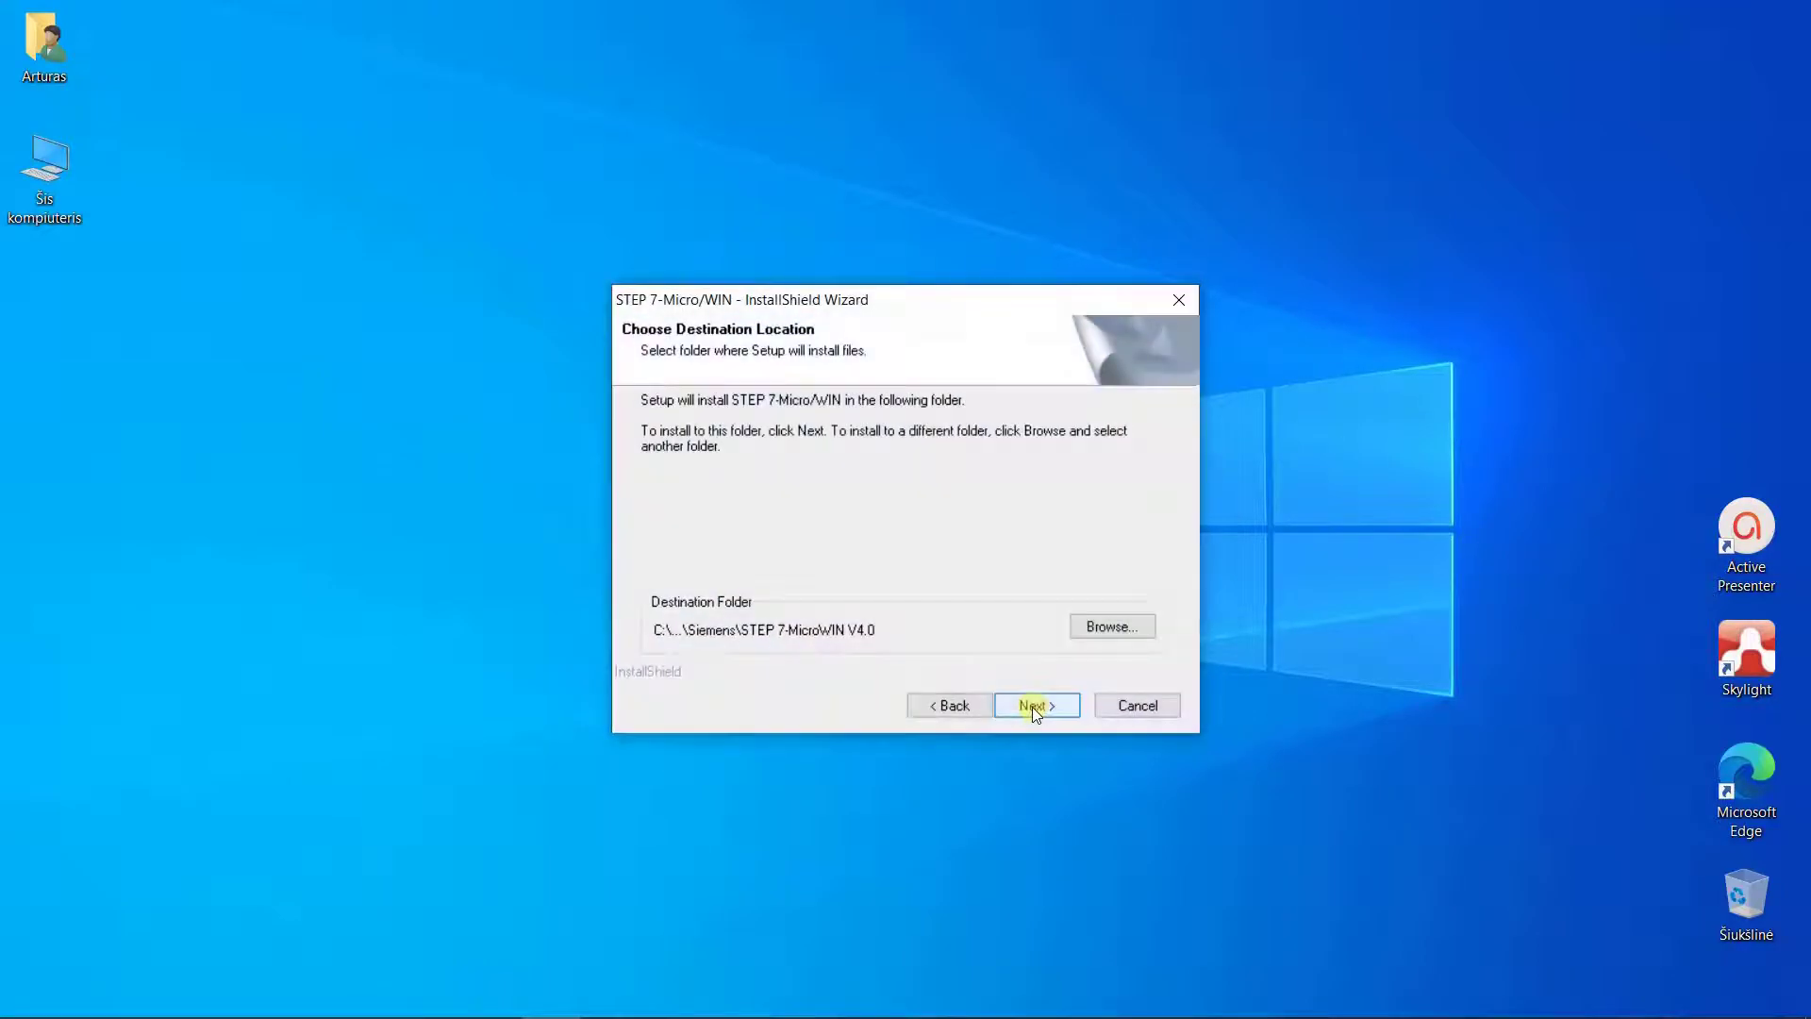
left_click(1032, 705)
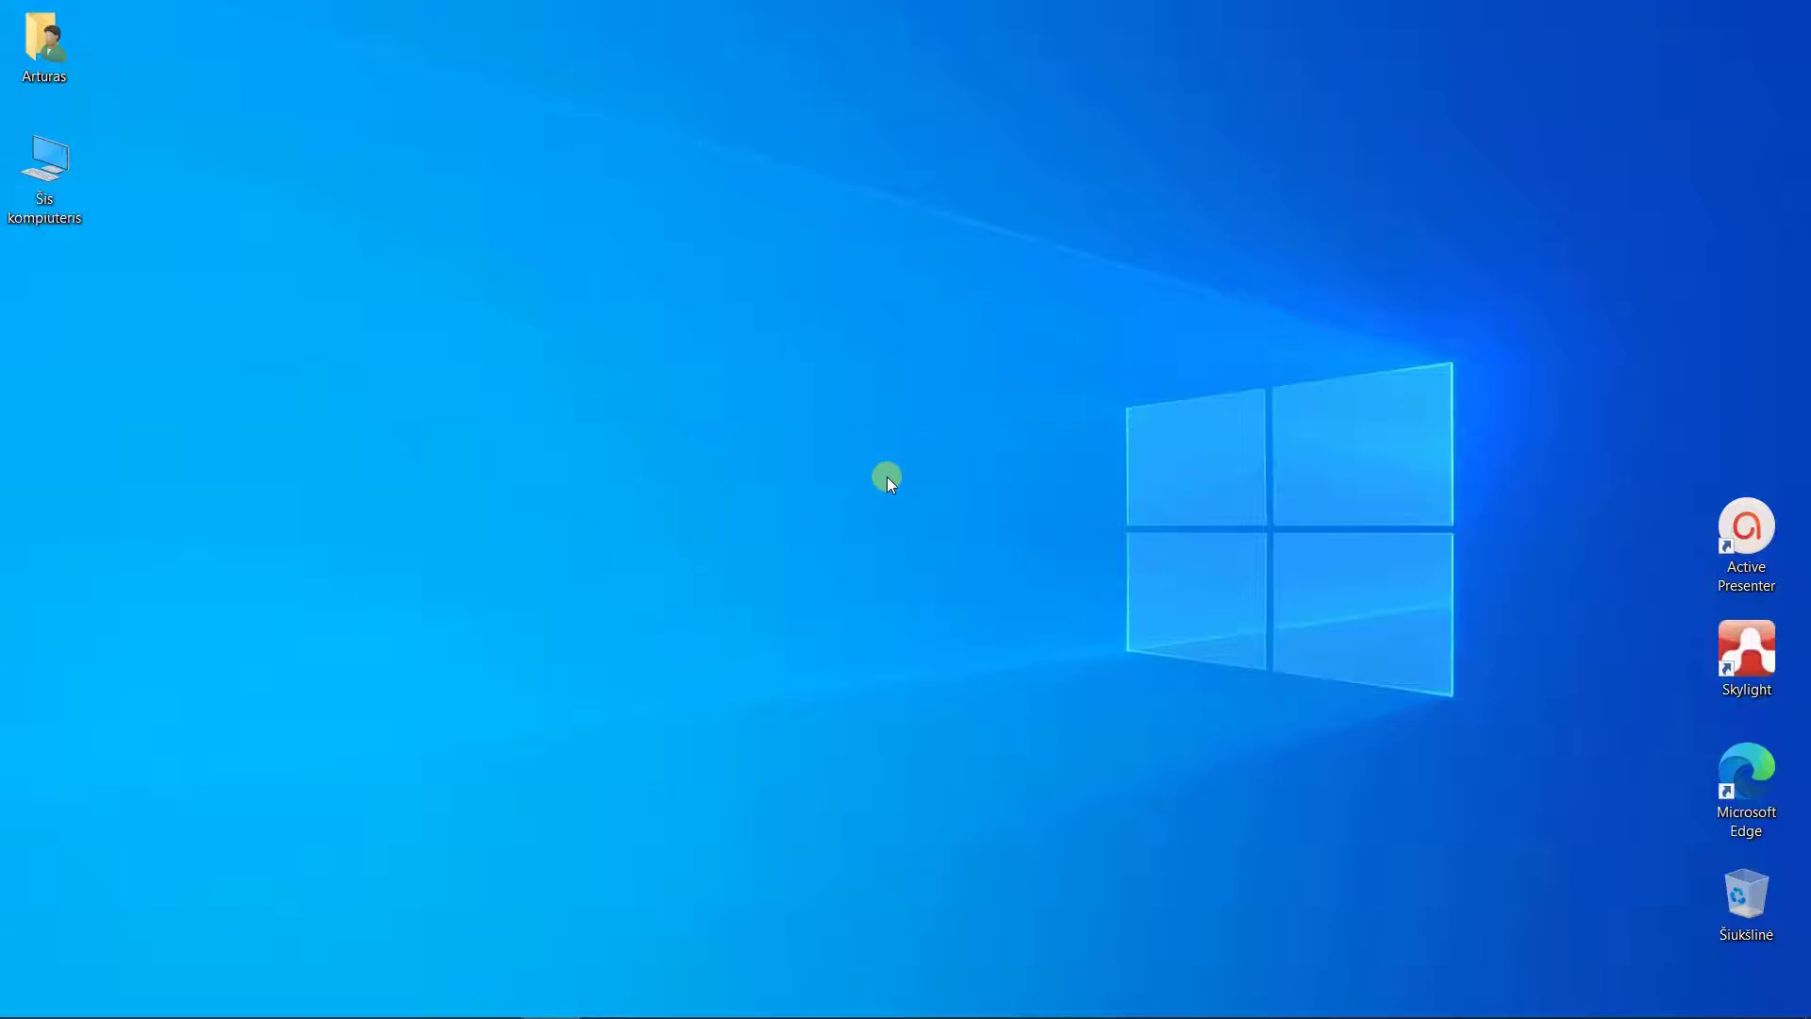
mouse_move(821, 1010)
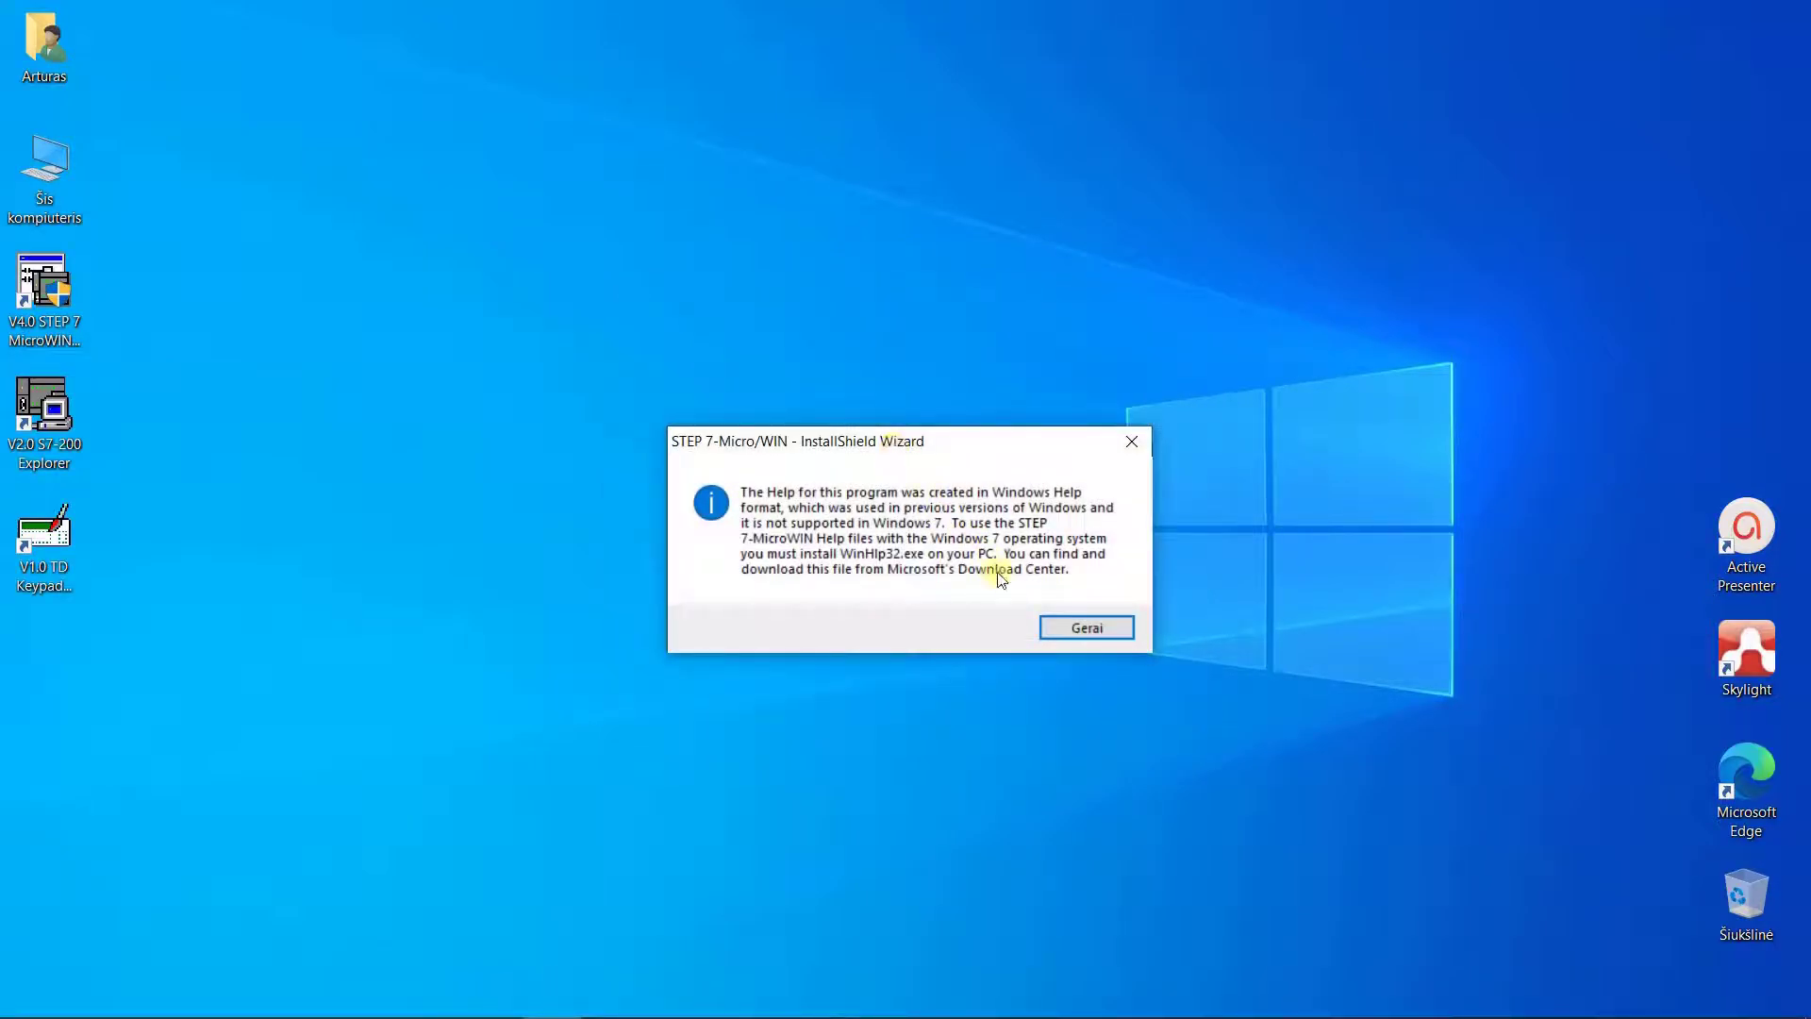
left_click(1104, 625)
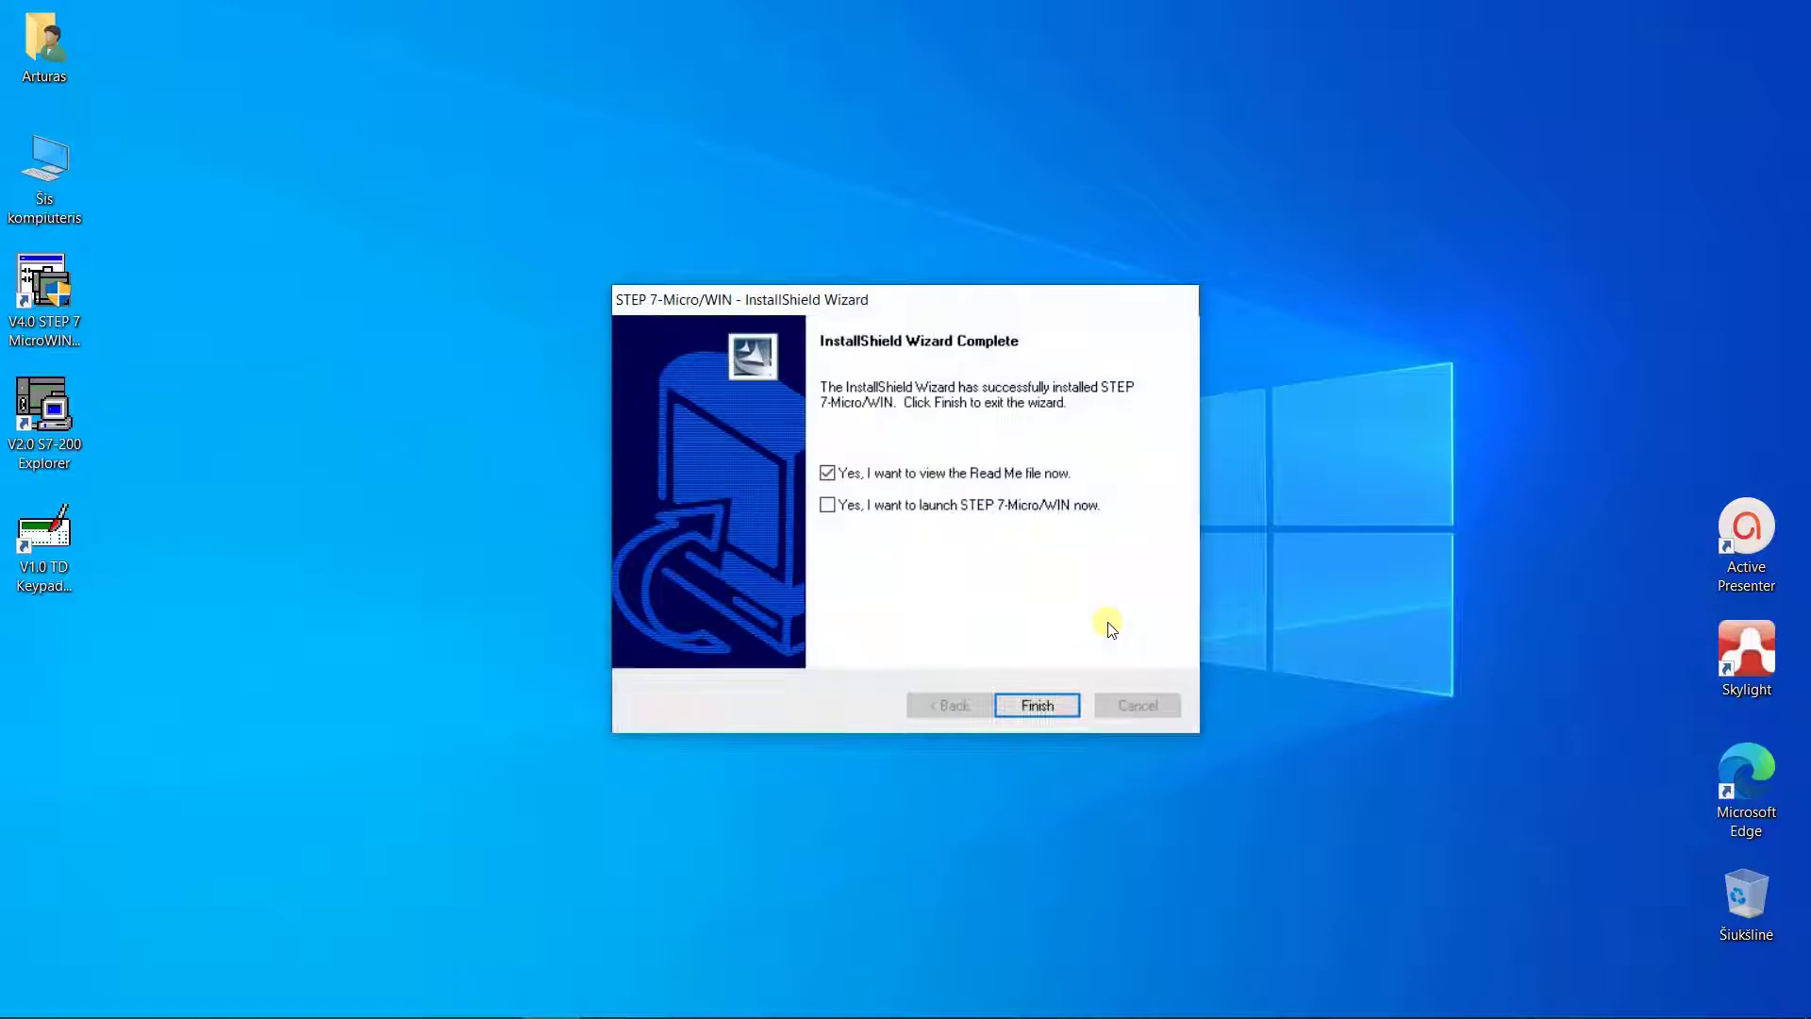
left_click(827, 472)
left_click(1037, 705)
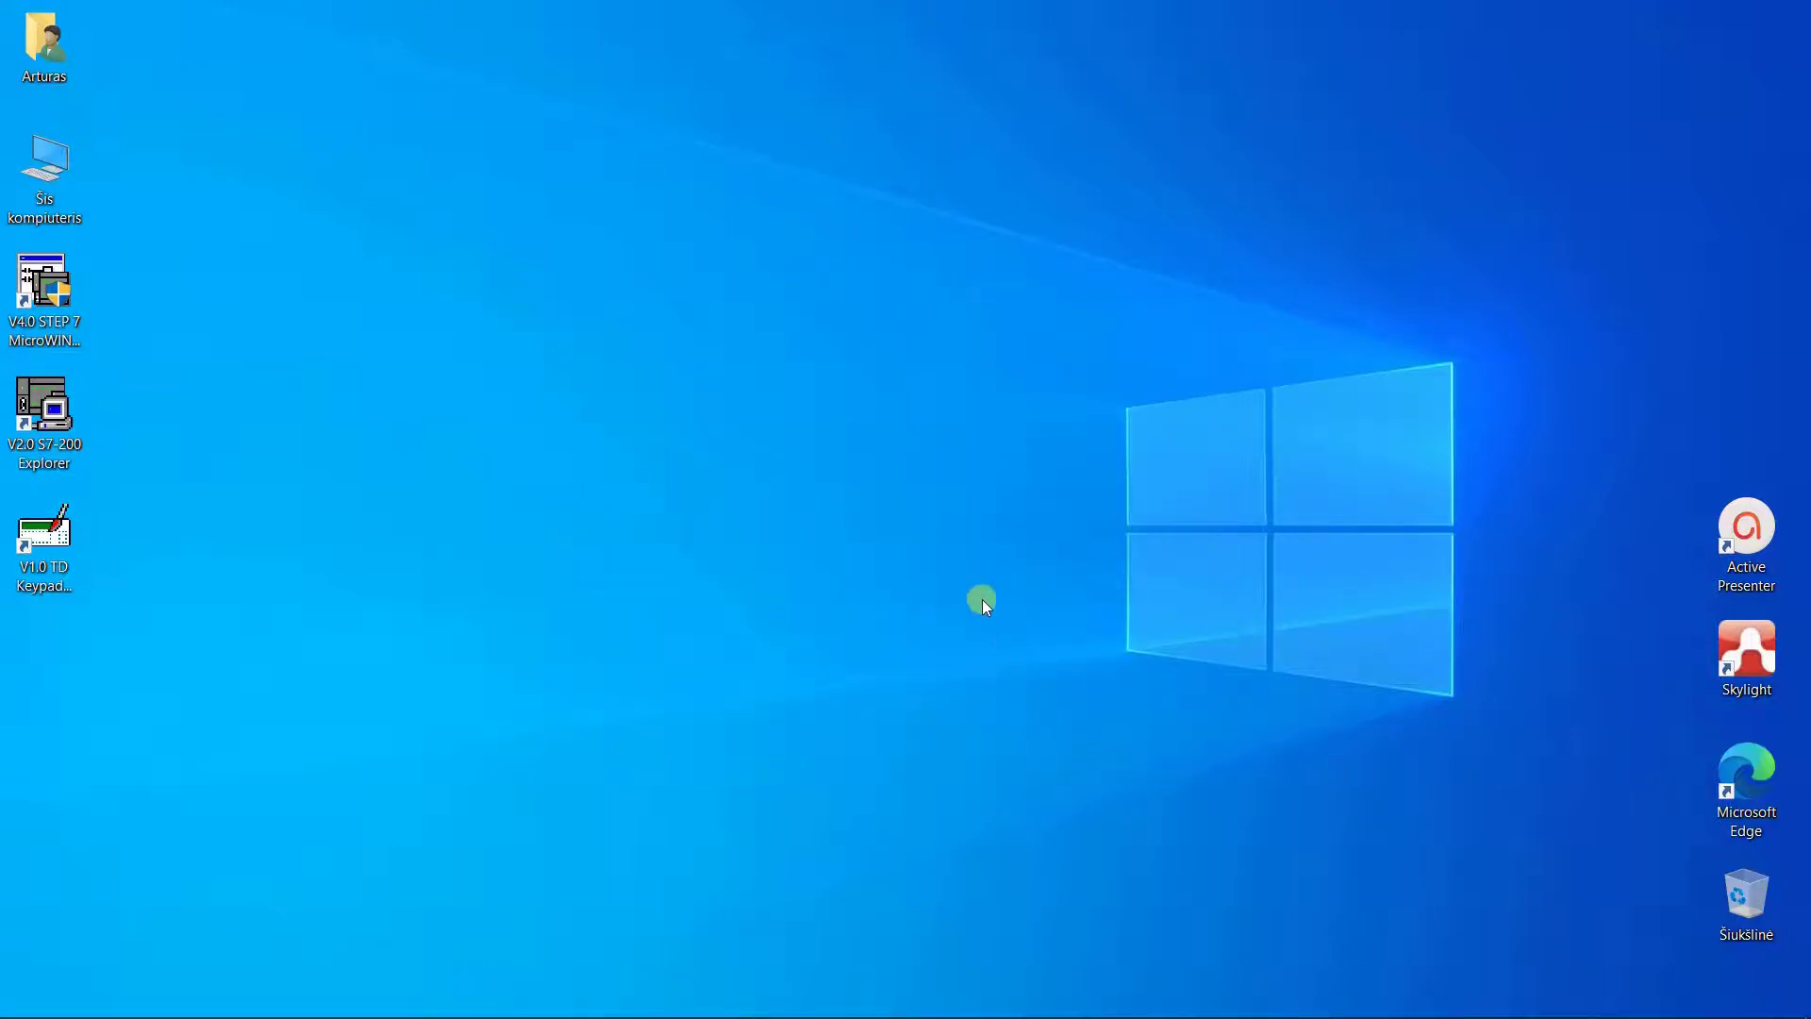
Step: Change the compatibility mode's Windows version in the V4.0 STEP 7 MicroWIN SP9 shortcut's properties and apply the change
left_click(48, 288)
right_click(54, 287)
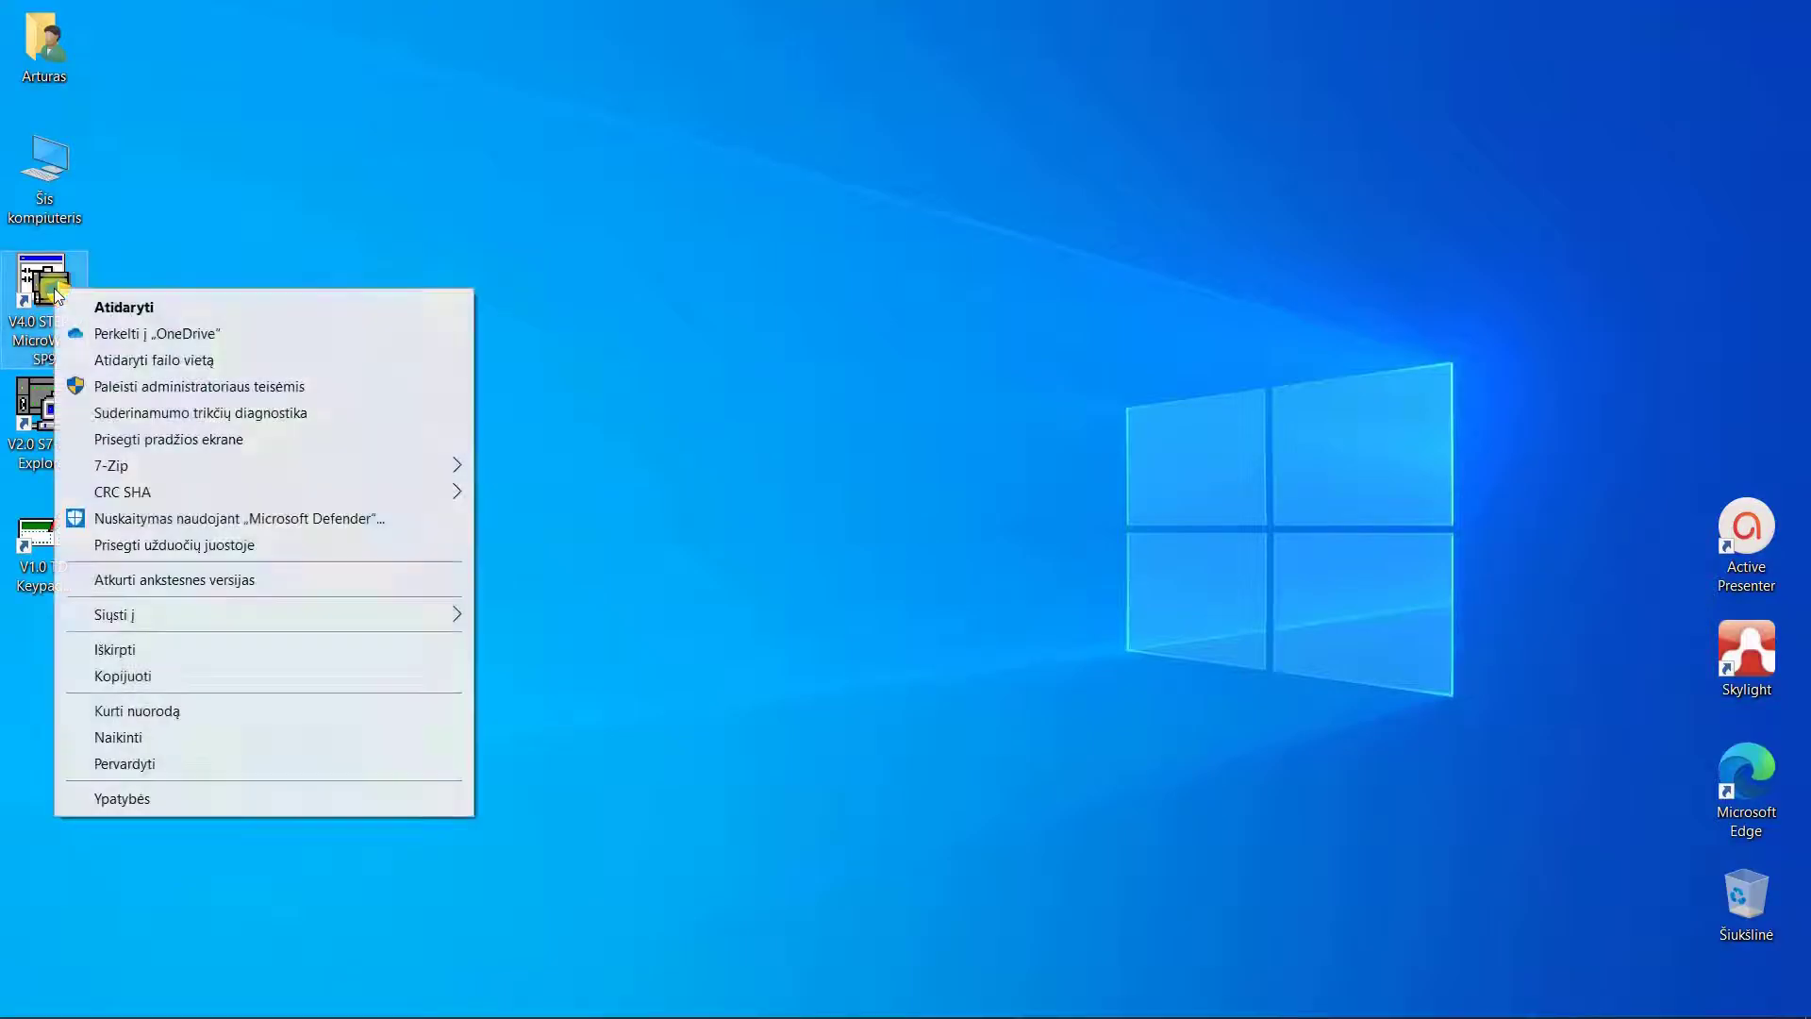
left_click(178, 797)
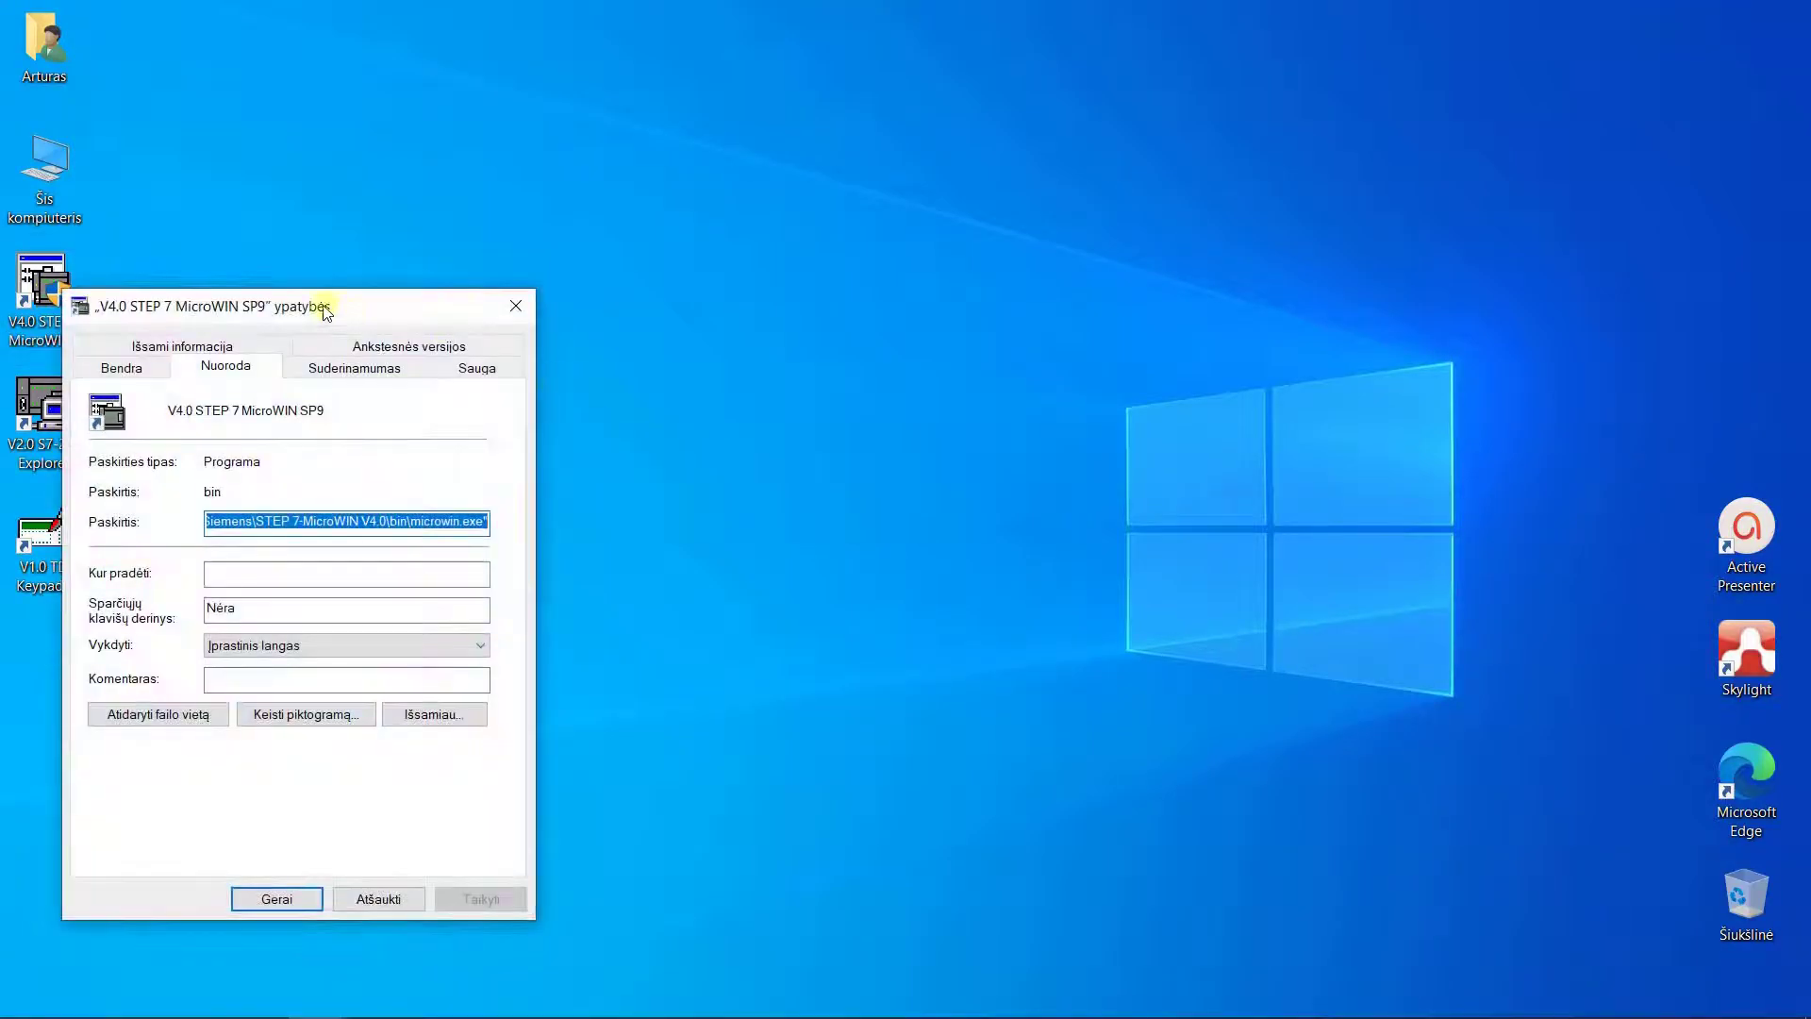
left_click_drag(328, 311, 590, 217)
left_click(635, 274)
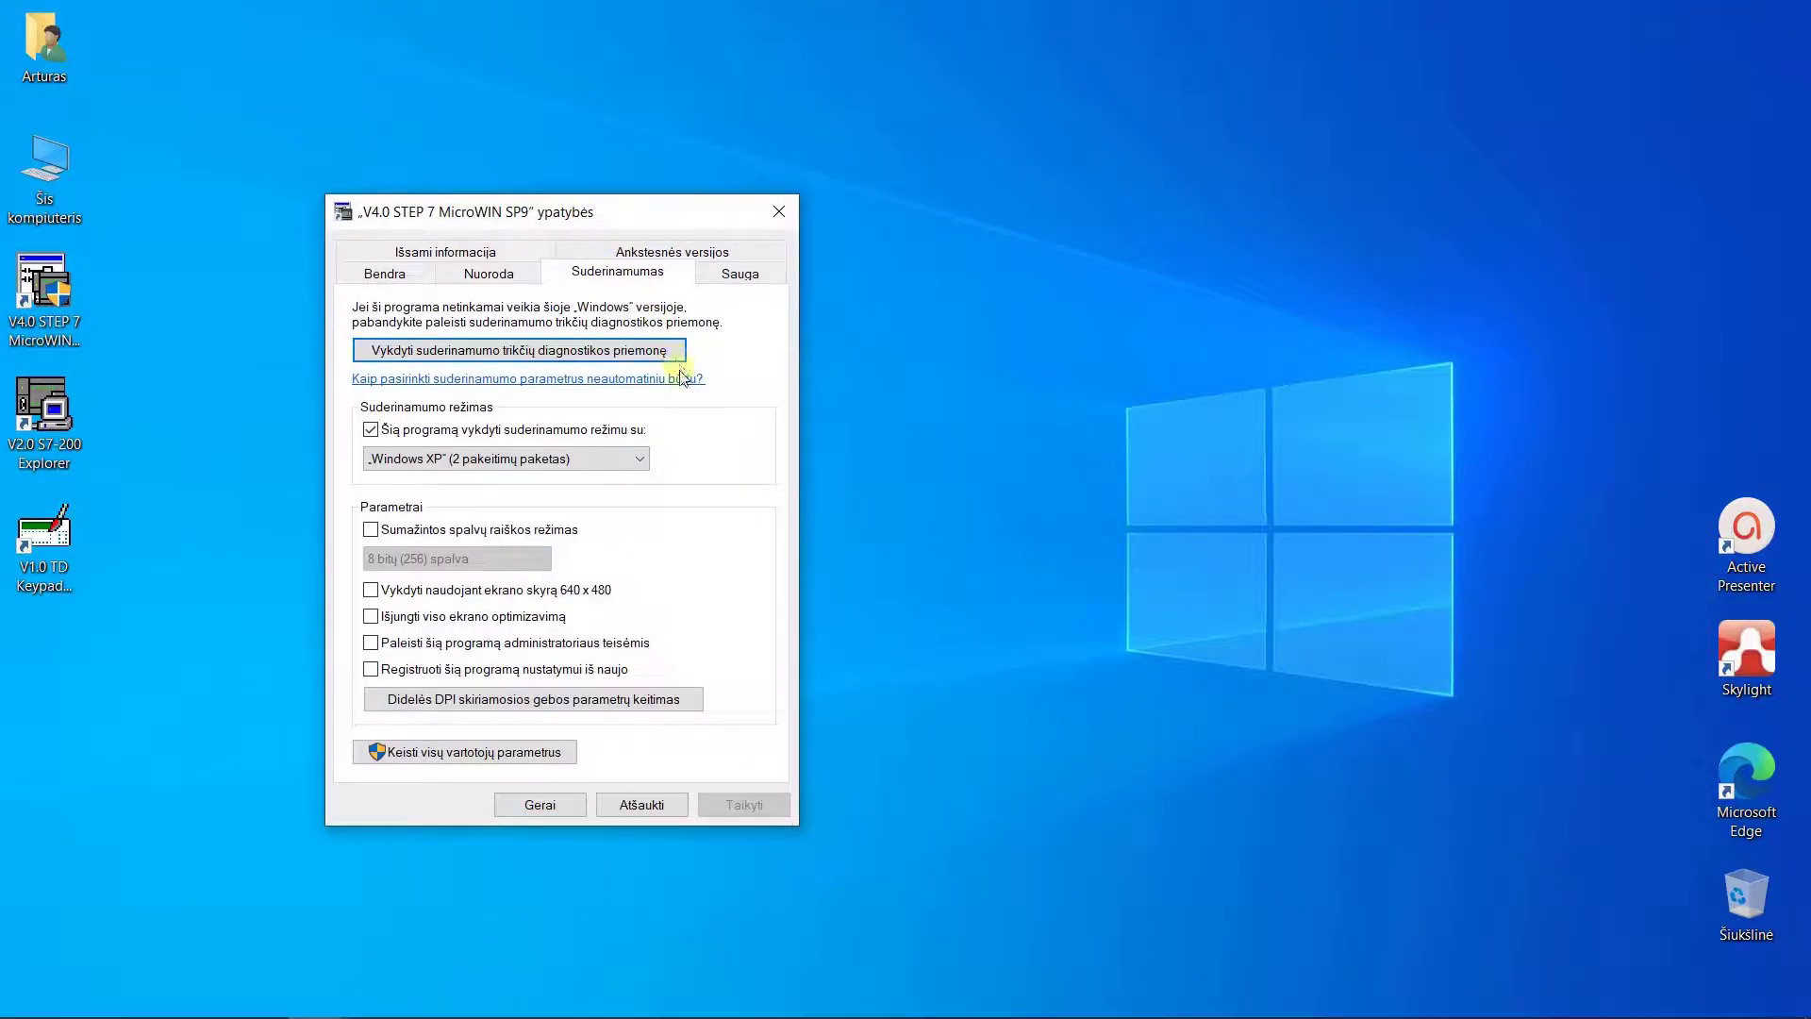
left_click(481, 467)
left_click(529, 587)
left_click(706, 803)
left_click(549, 803)
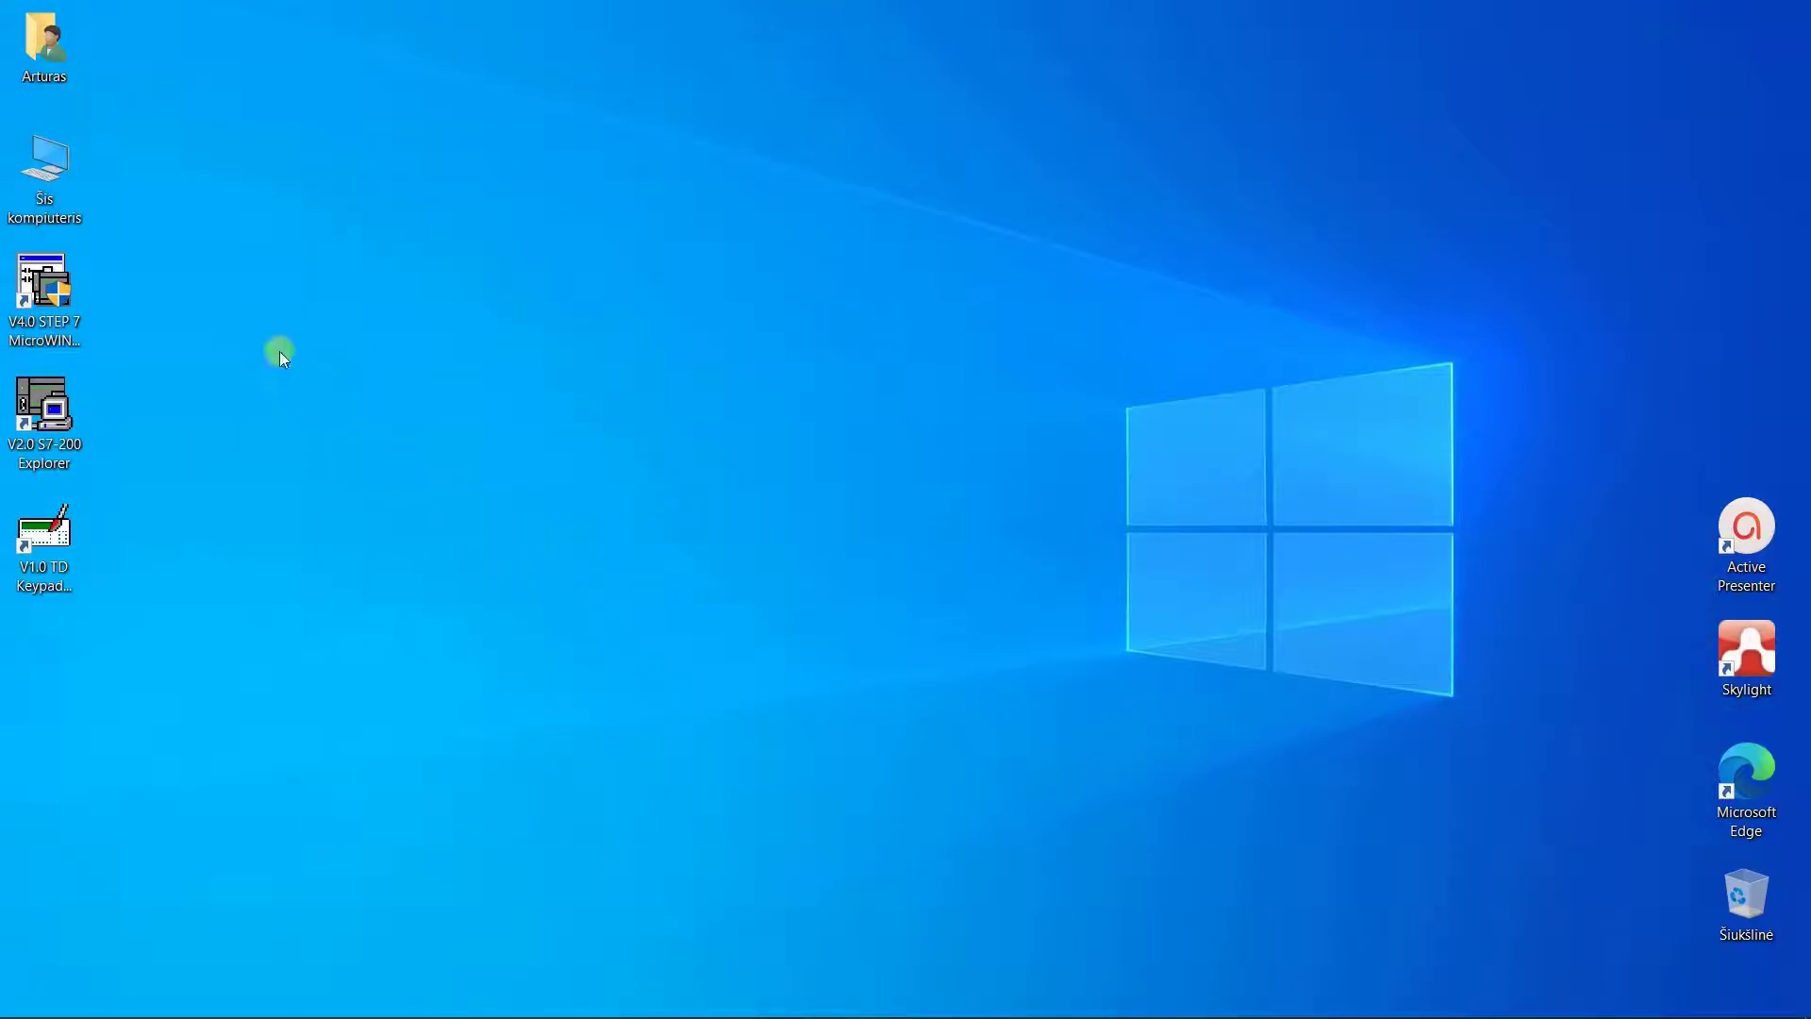
Step: Launch V4.0 STEP 7 MicroWIN SP9 from the desktop with administrator rights and maximize the SIMATIC LAD window
left_click(48, 275)
right_click(50, 274)
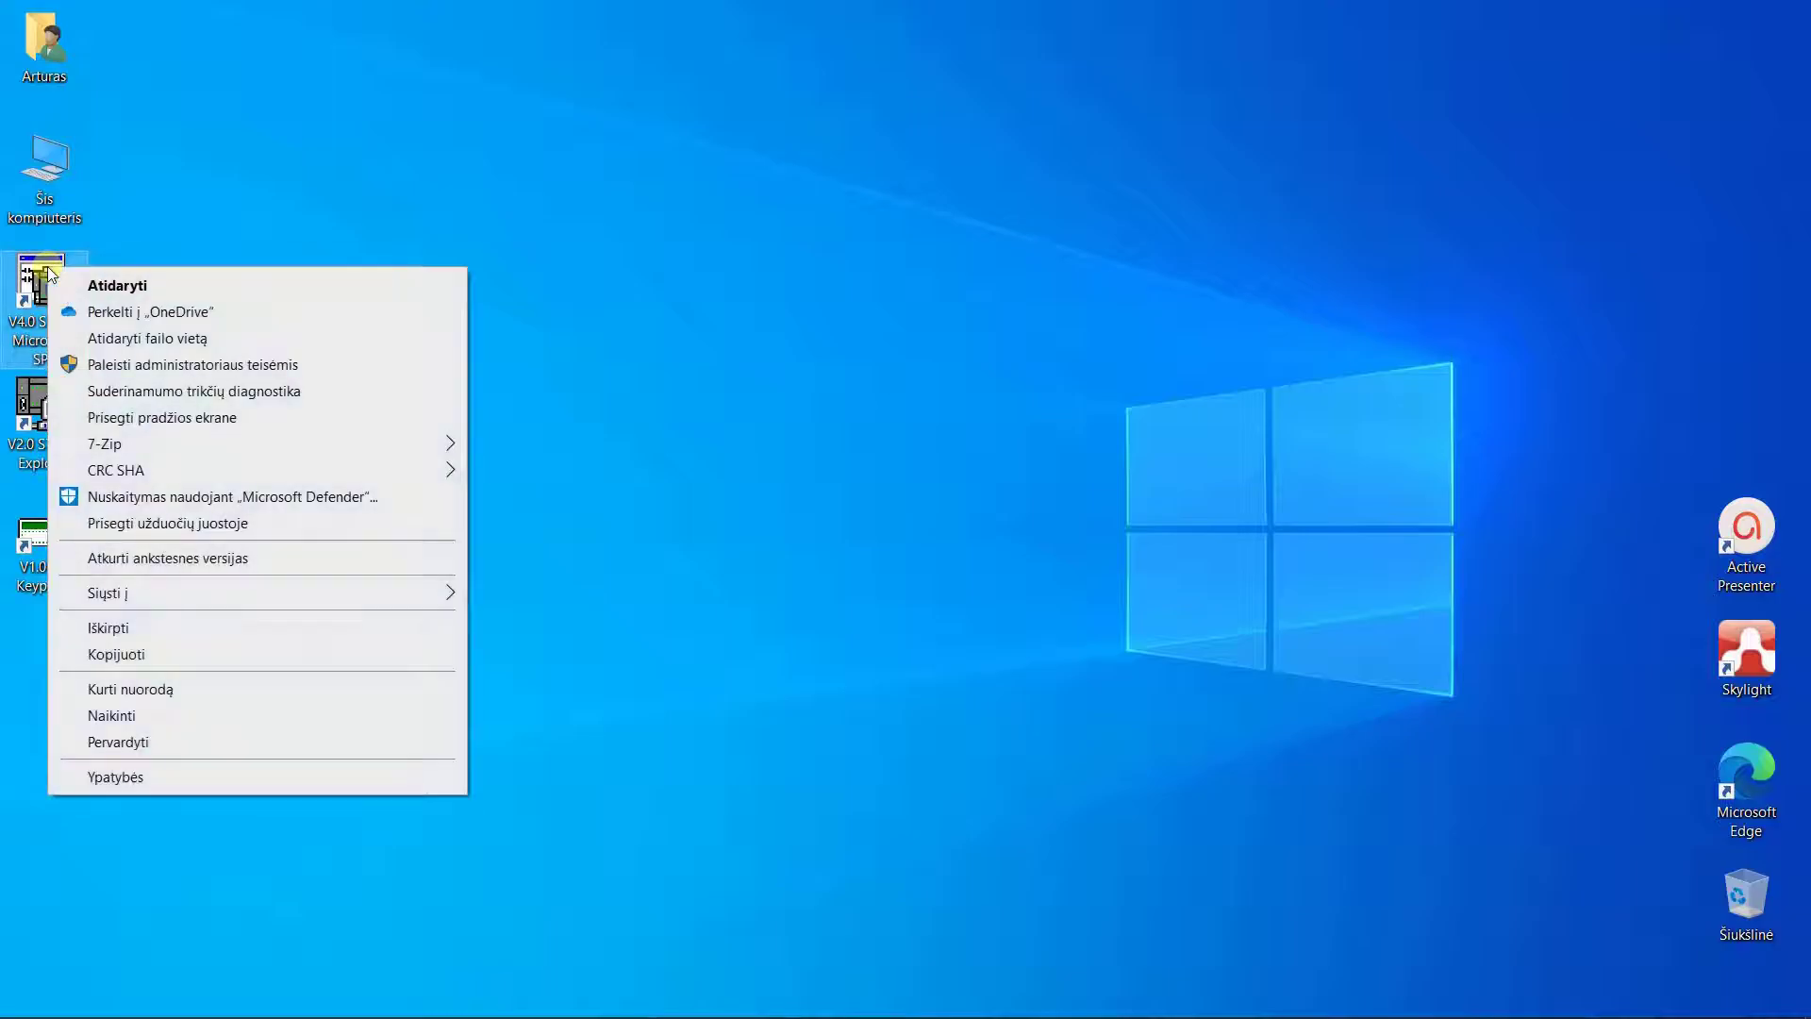
left_click(151, 364)
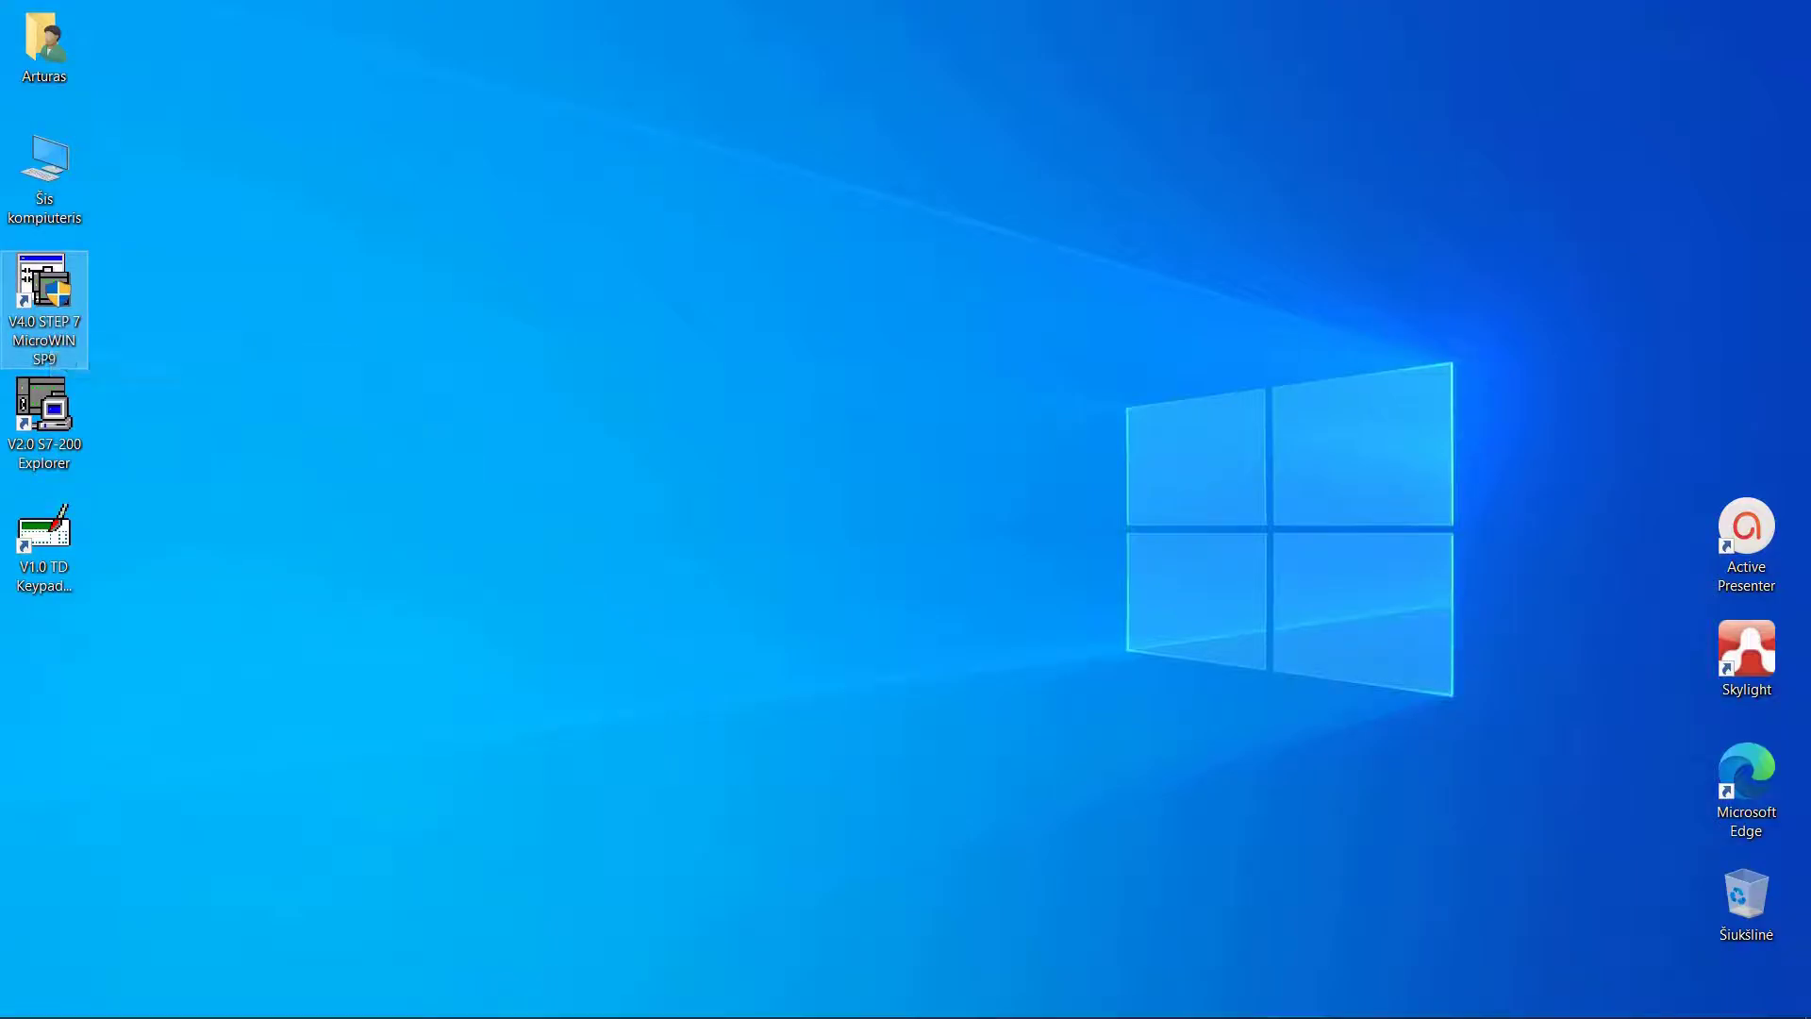
left_click(824, 666)
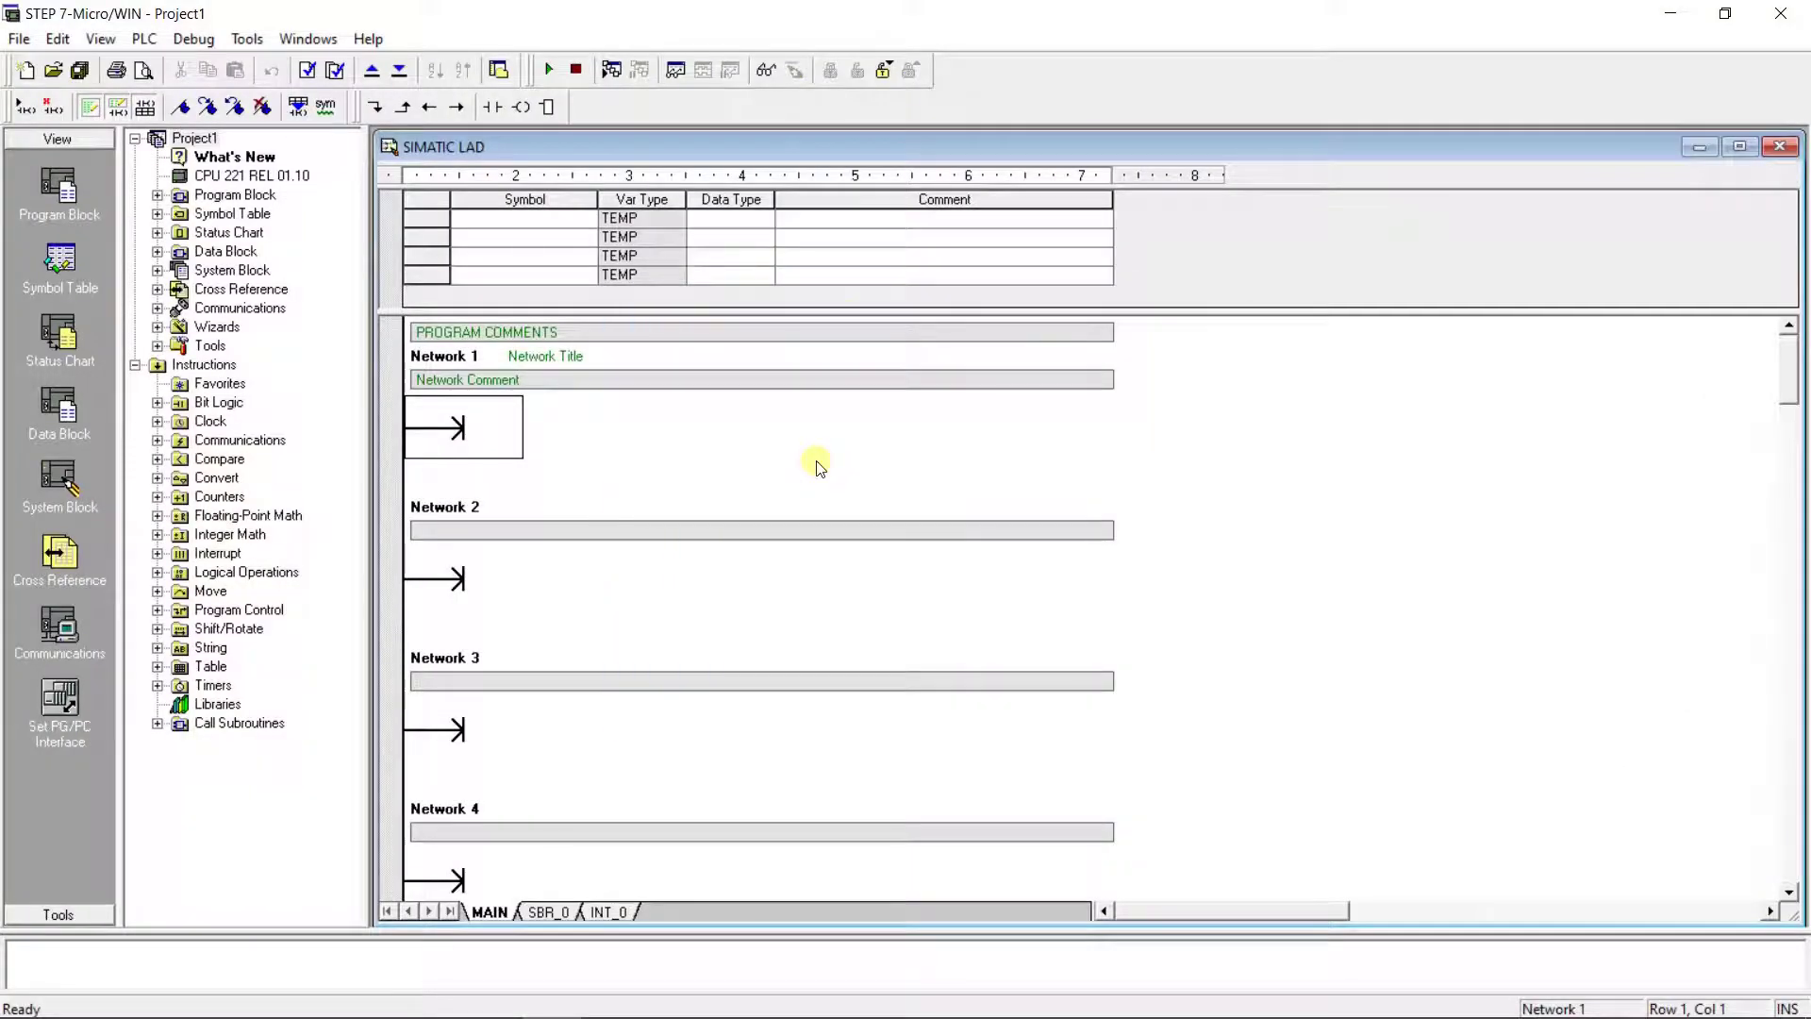
double_click(814, 146)
Step: Review the PC/PPI cable.PPI.1 interface properties without changing them, and search for the PLC over that cable in Communications
left_click(59, 703)
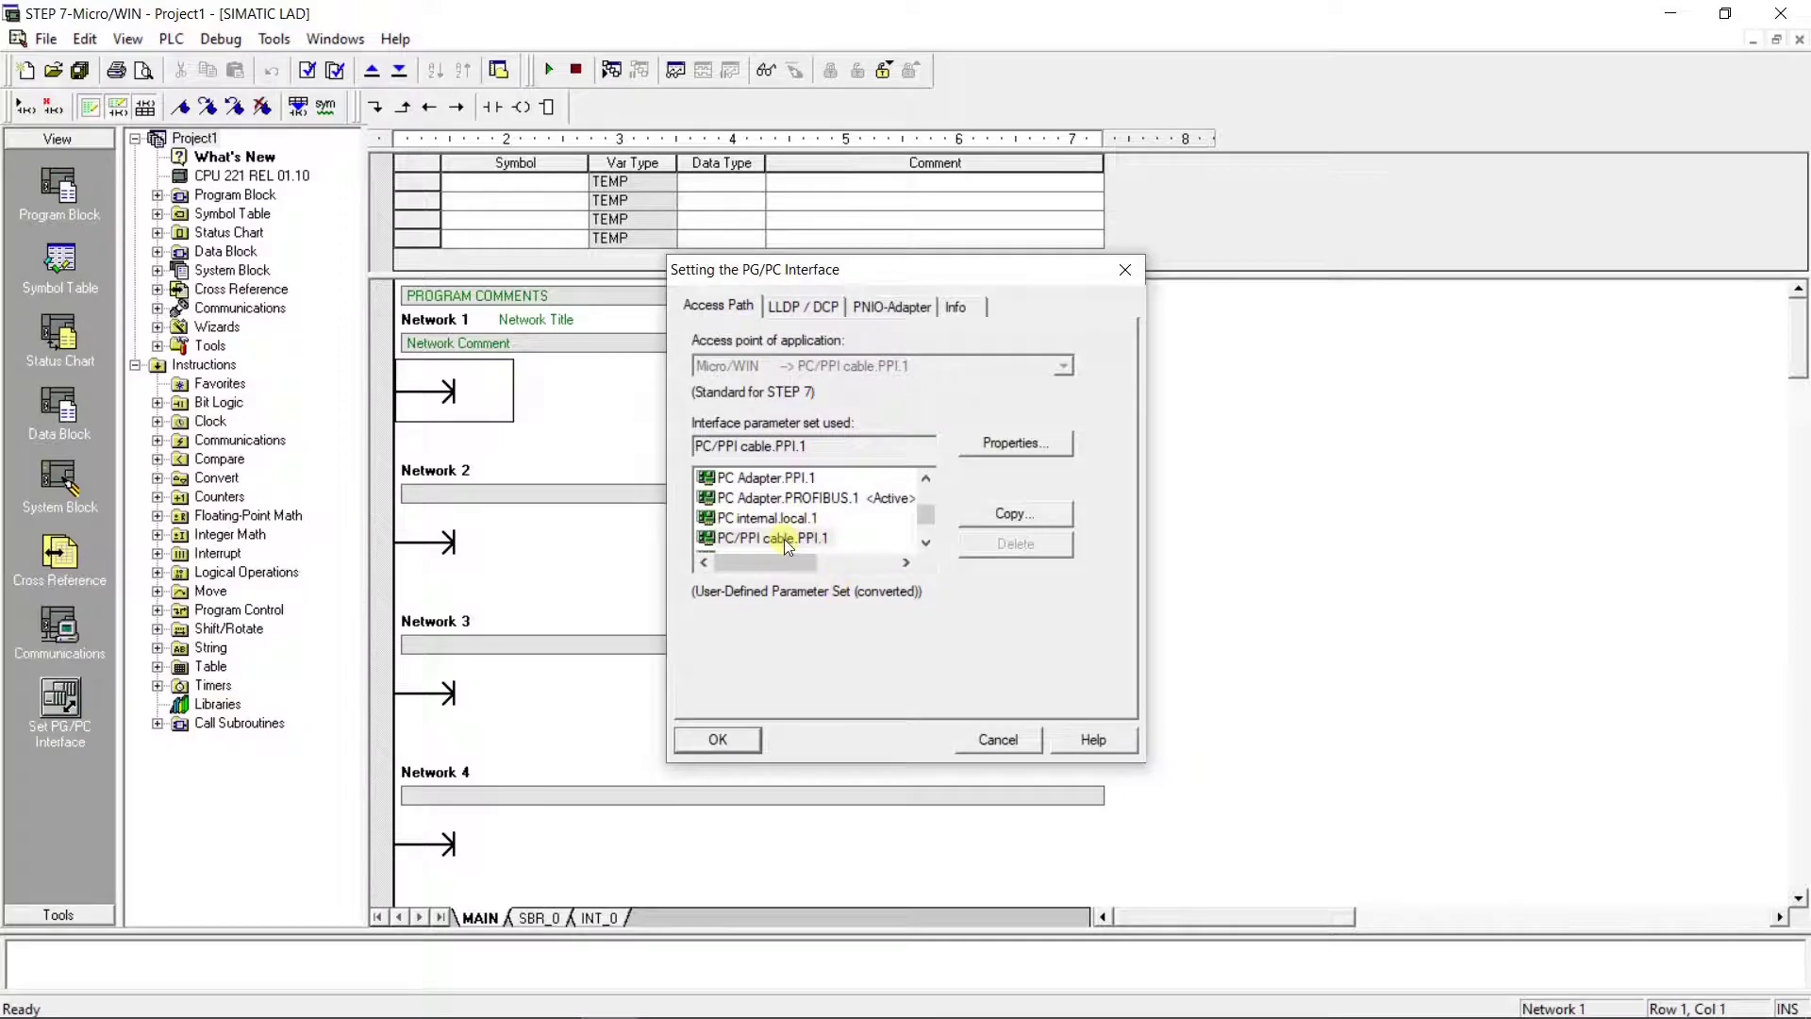
left_click(1012, 444)
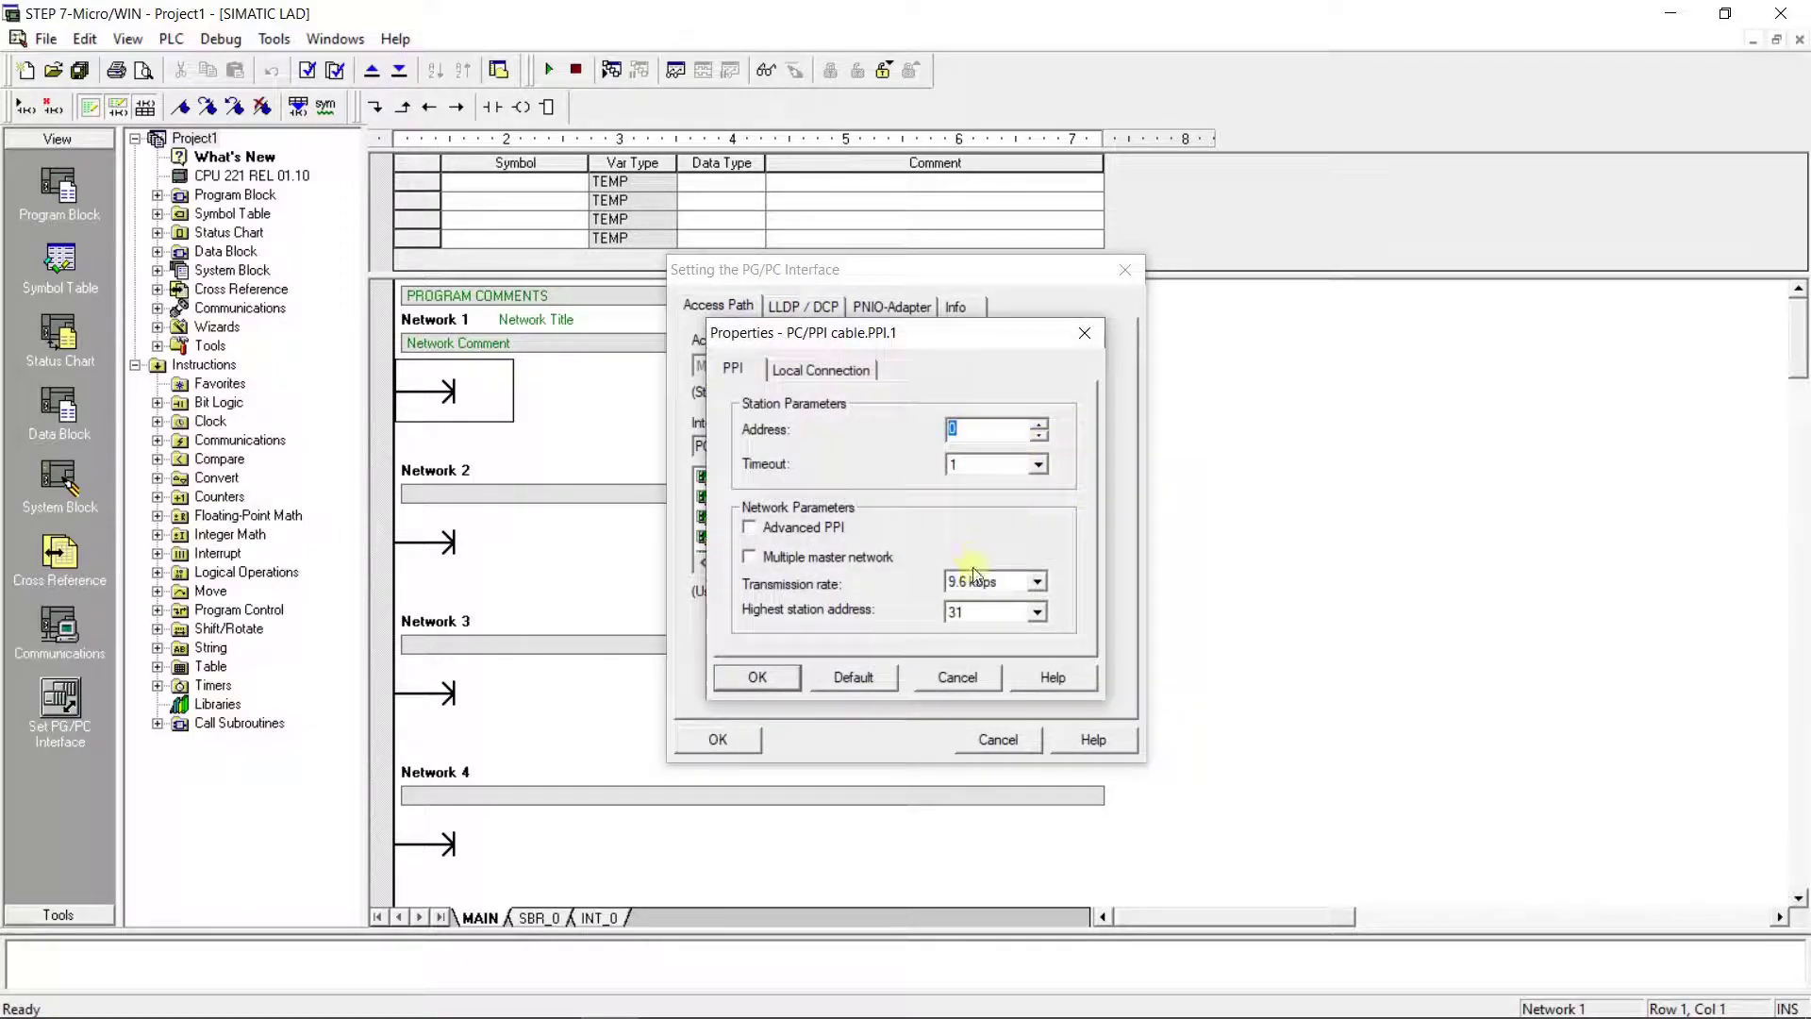
left_click(956, 677)
left_click(997, 739)
left_click(61, 627)
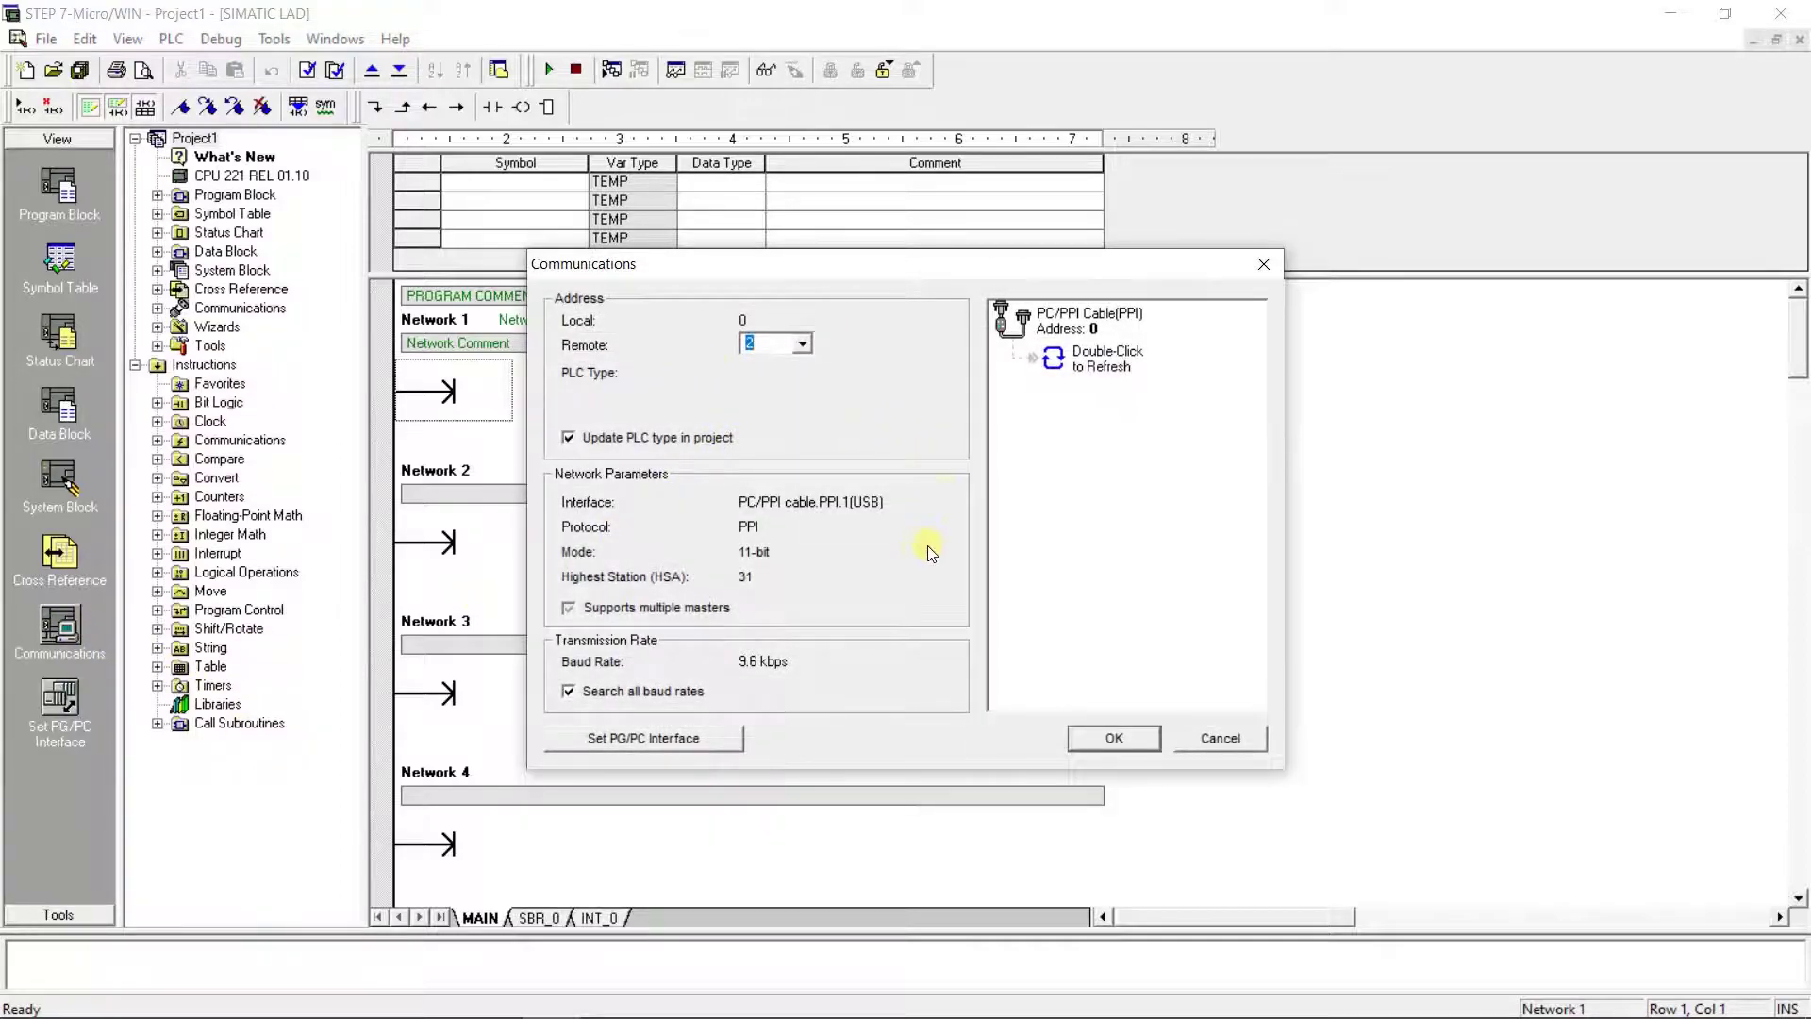
double_click(1088, 368)
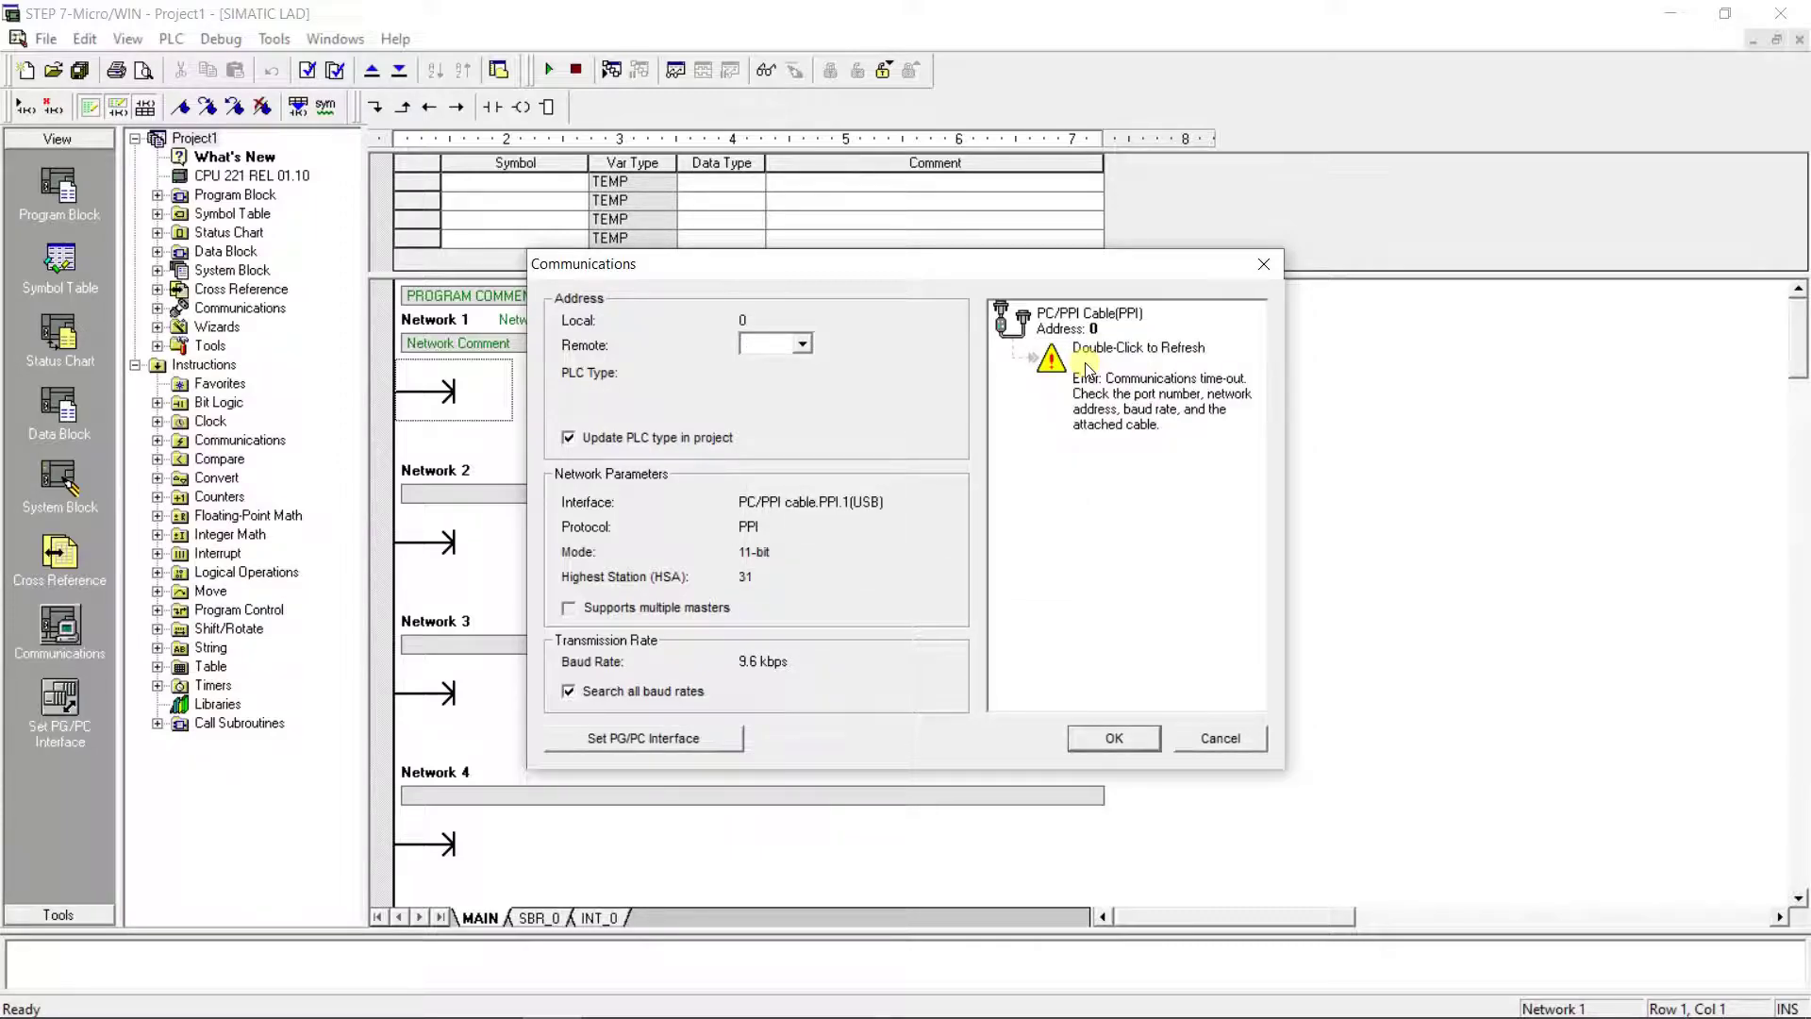
Step: Set the PG/PC interface to PC Adapter.PPI.1 and accept the modified Micro/WIN access path
left_click(665, 741)
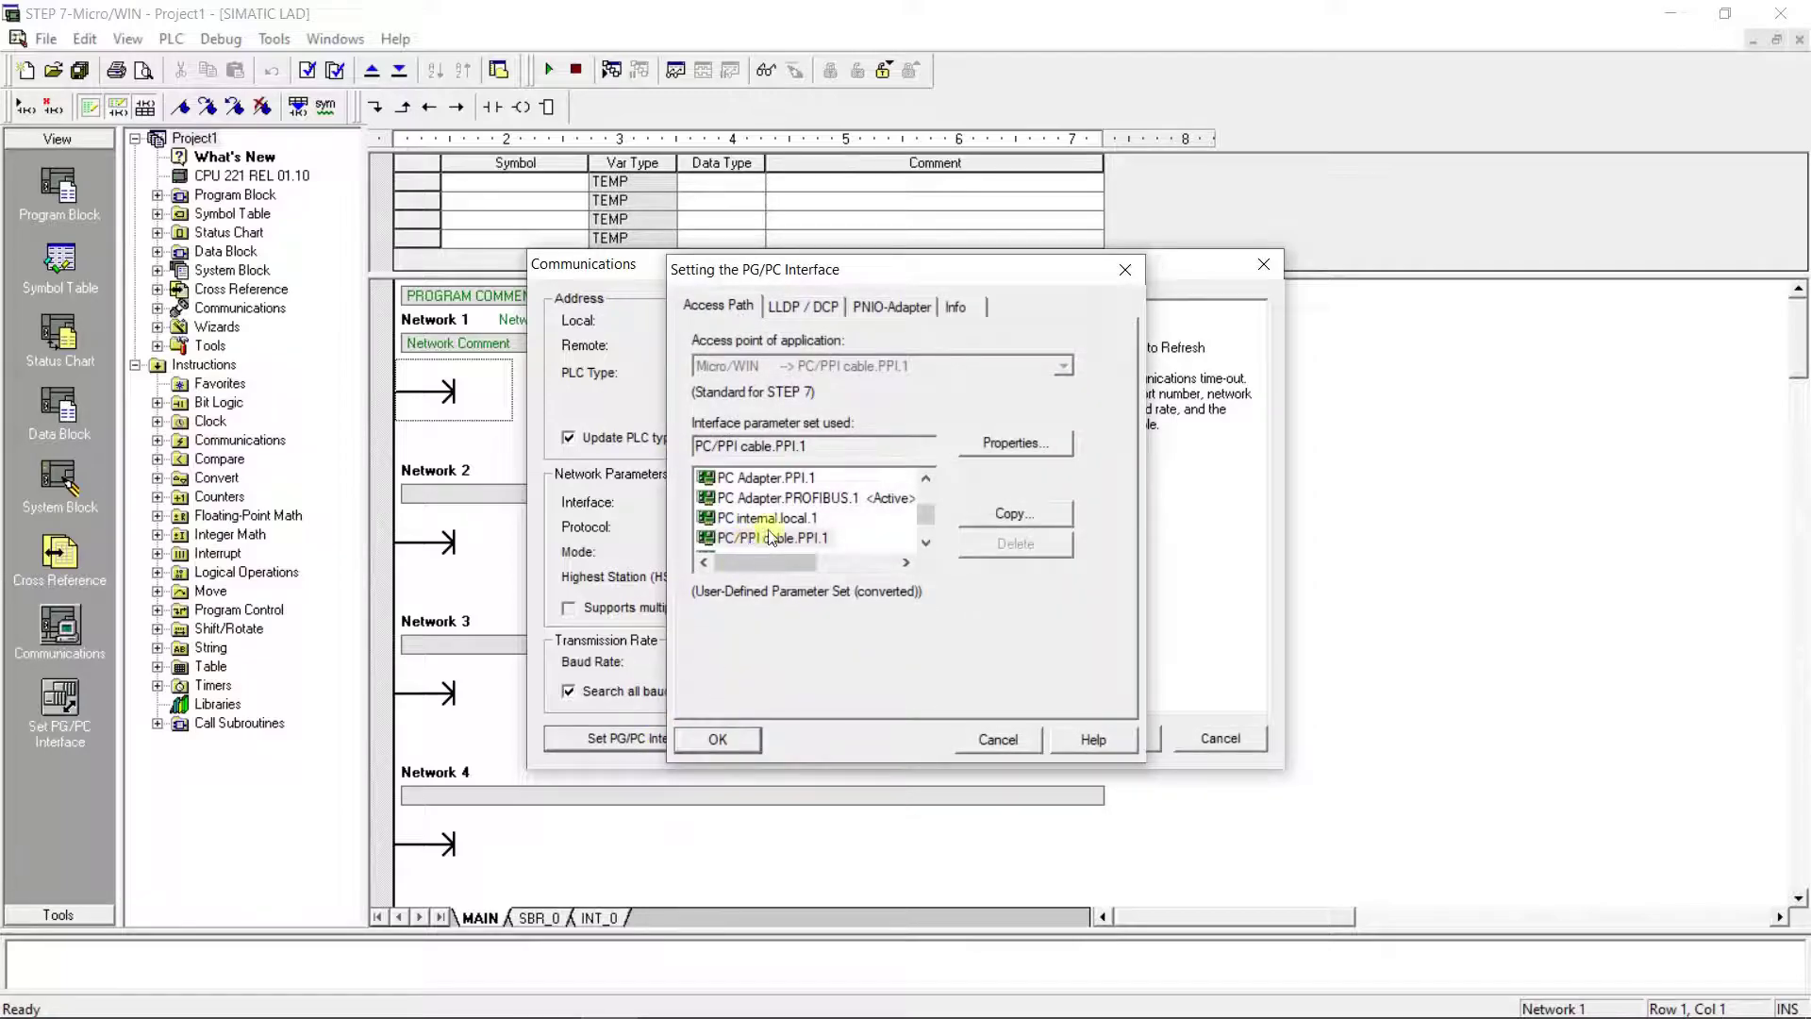
left_click(925, 477)
left_click(776, 499)
left_click(740, 737)
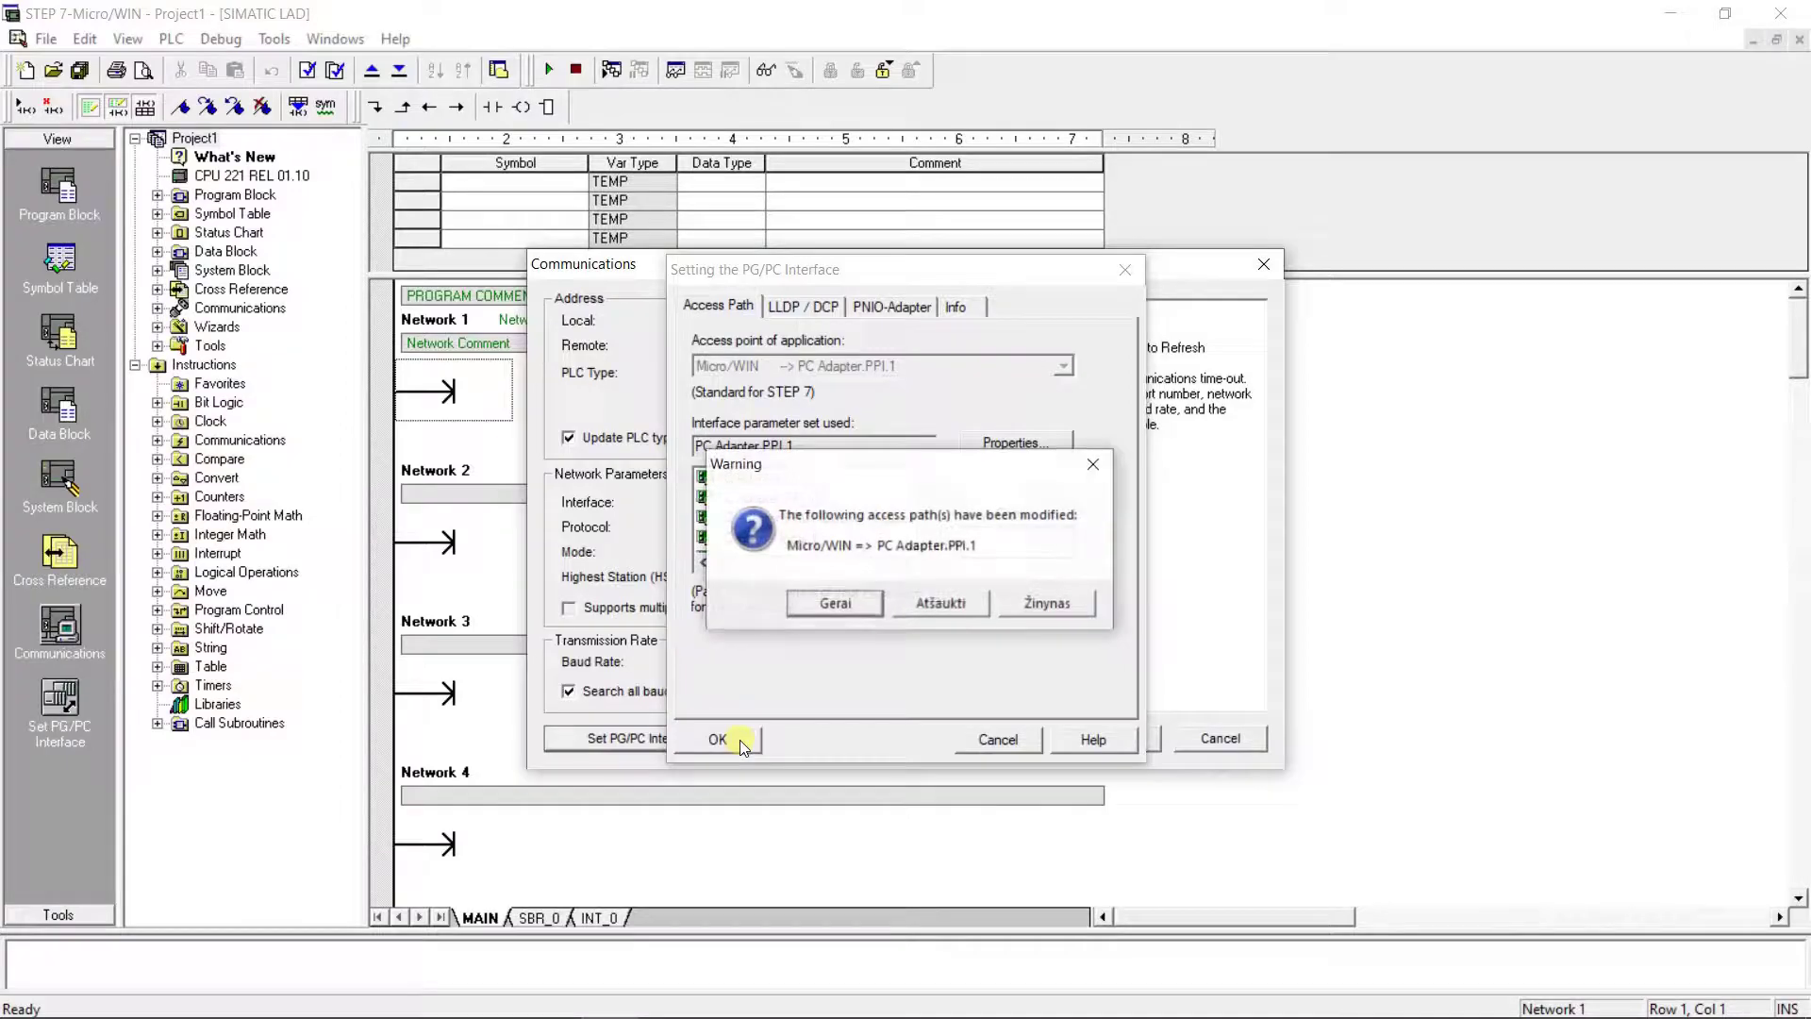
left_click(838, 609)
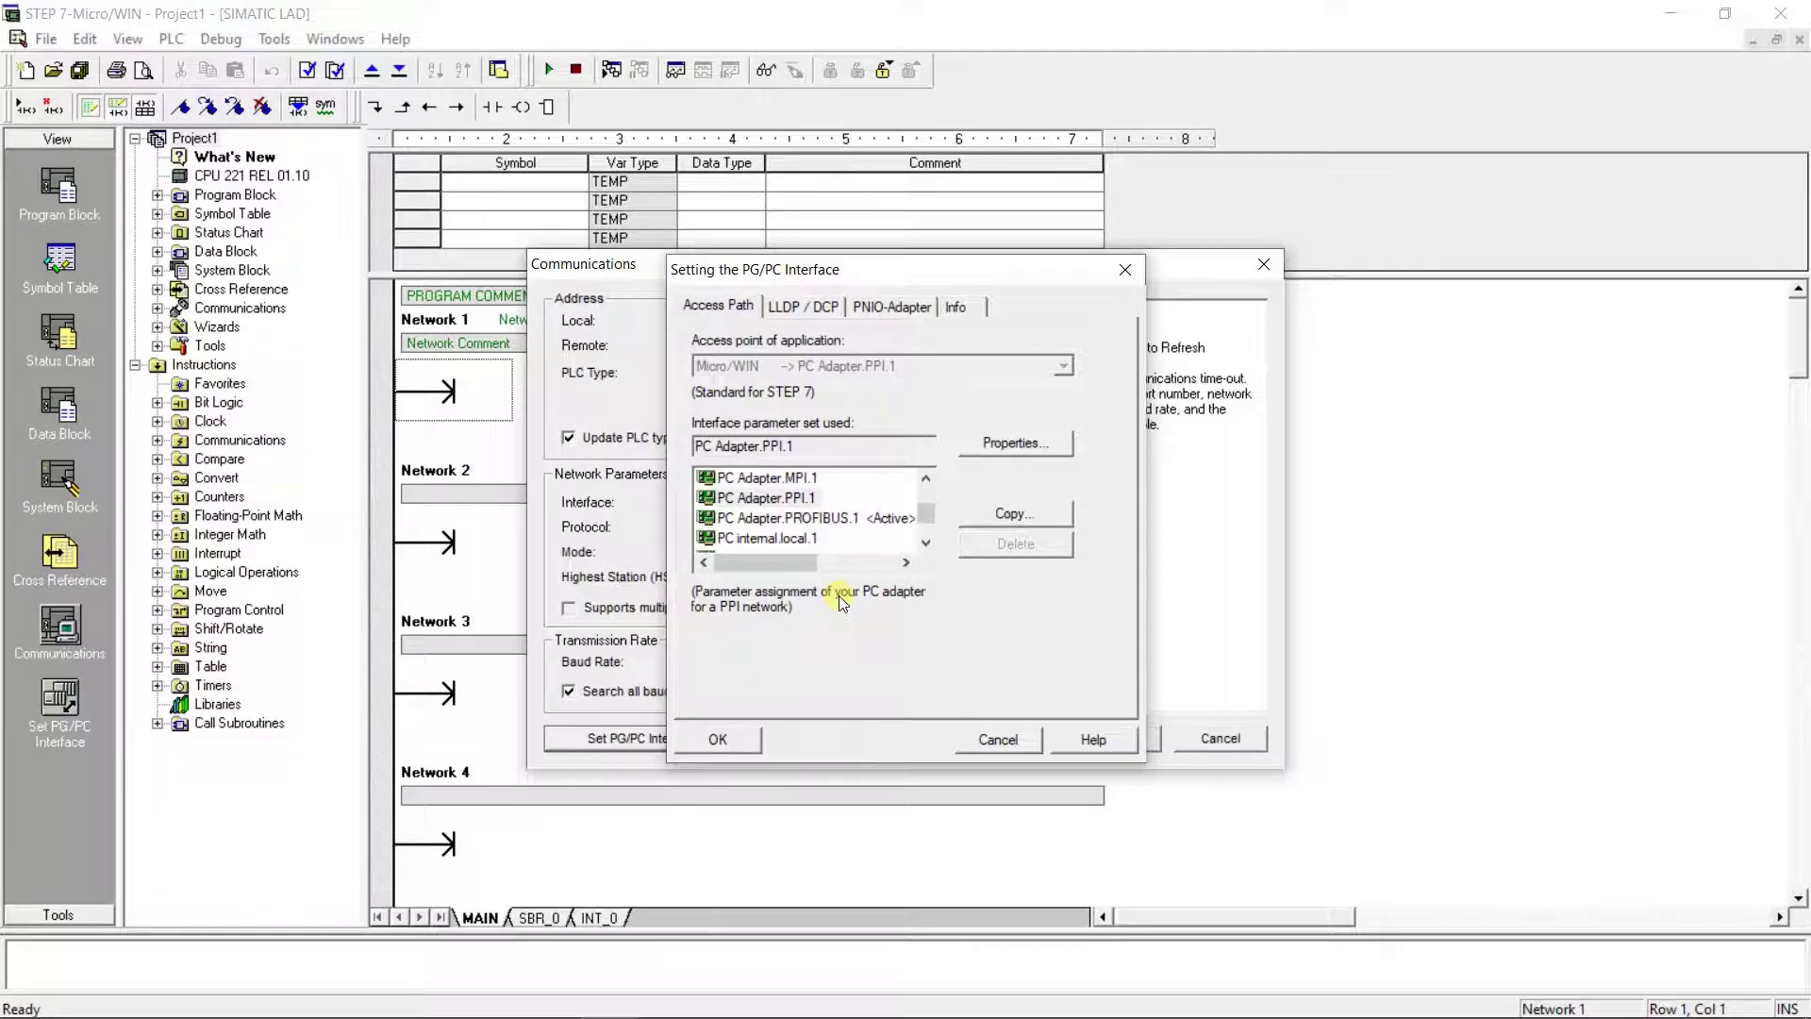
key("Return")
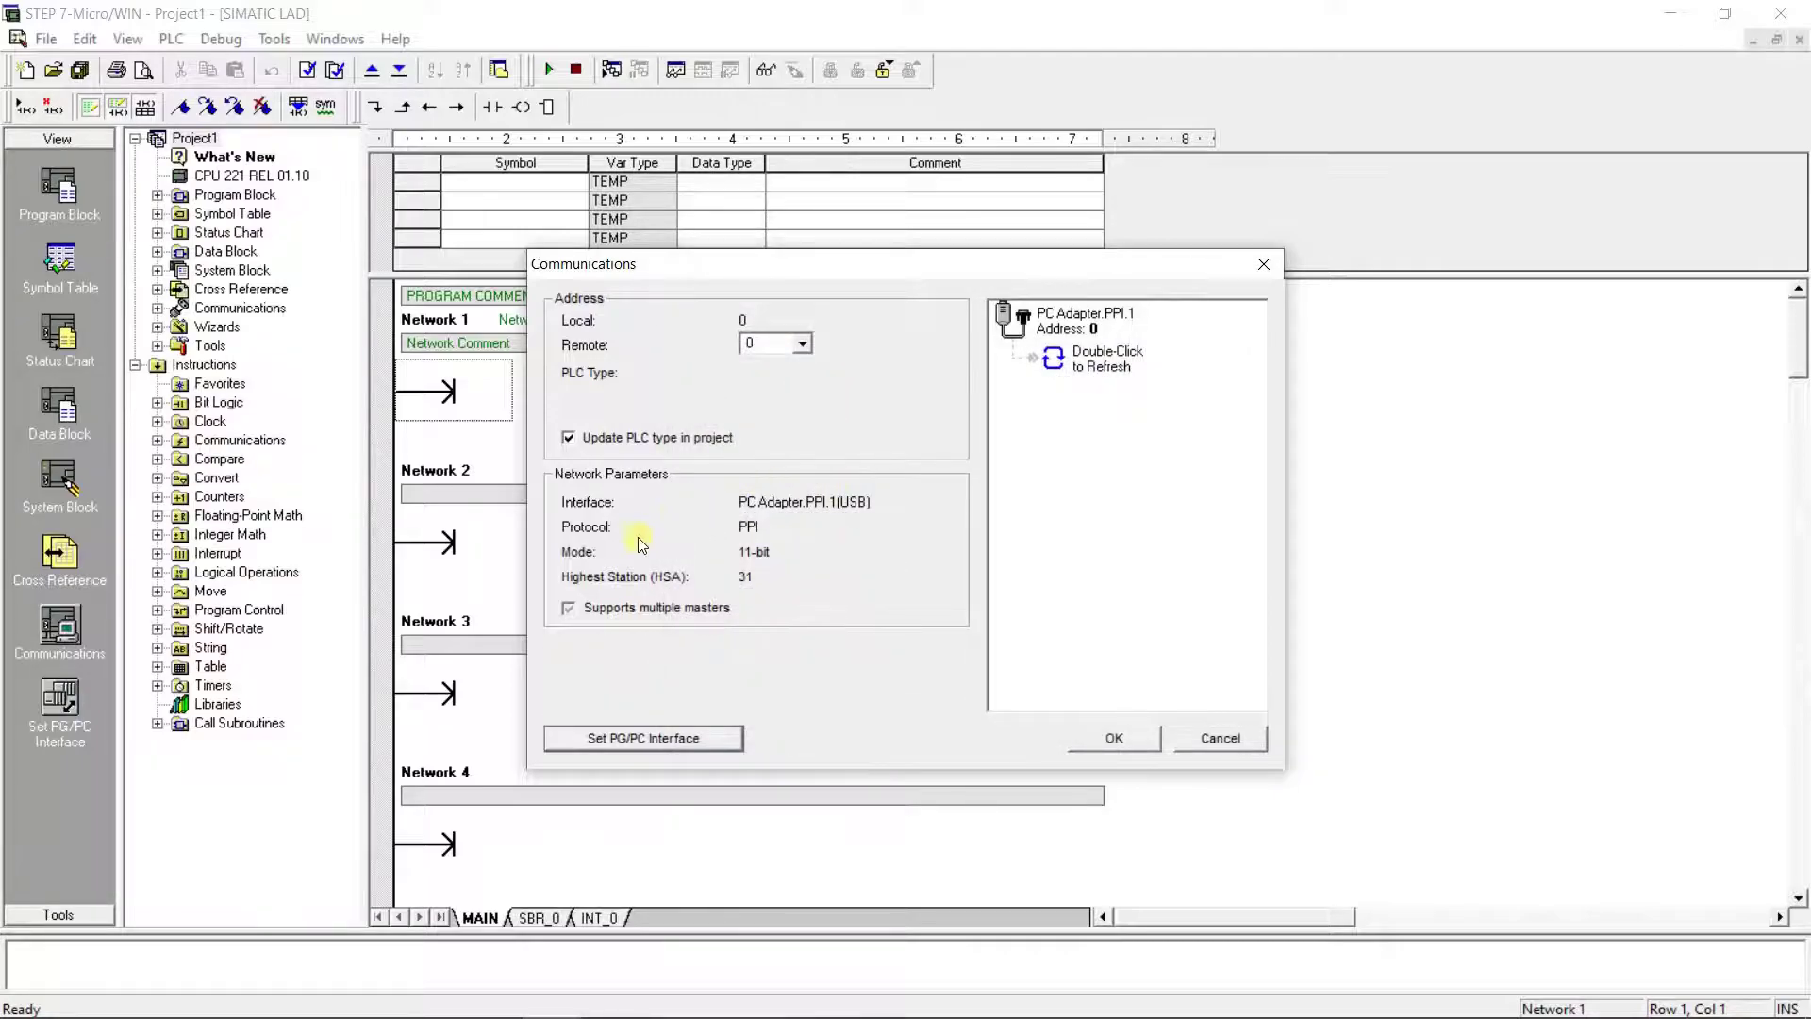
Step: Review the station and network parameters of PC Adapter.PPI.1 without changing them, and return to the Communications window
left_click(671, 738)
left_click(1014, 442)
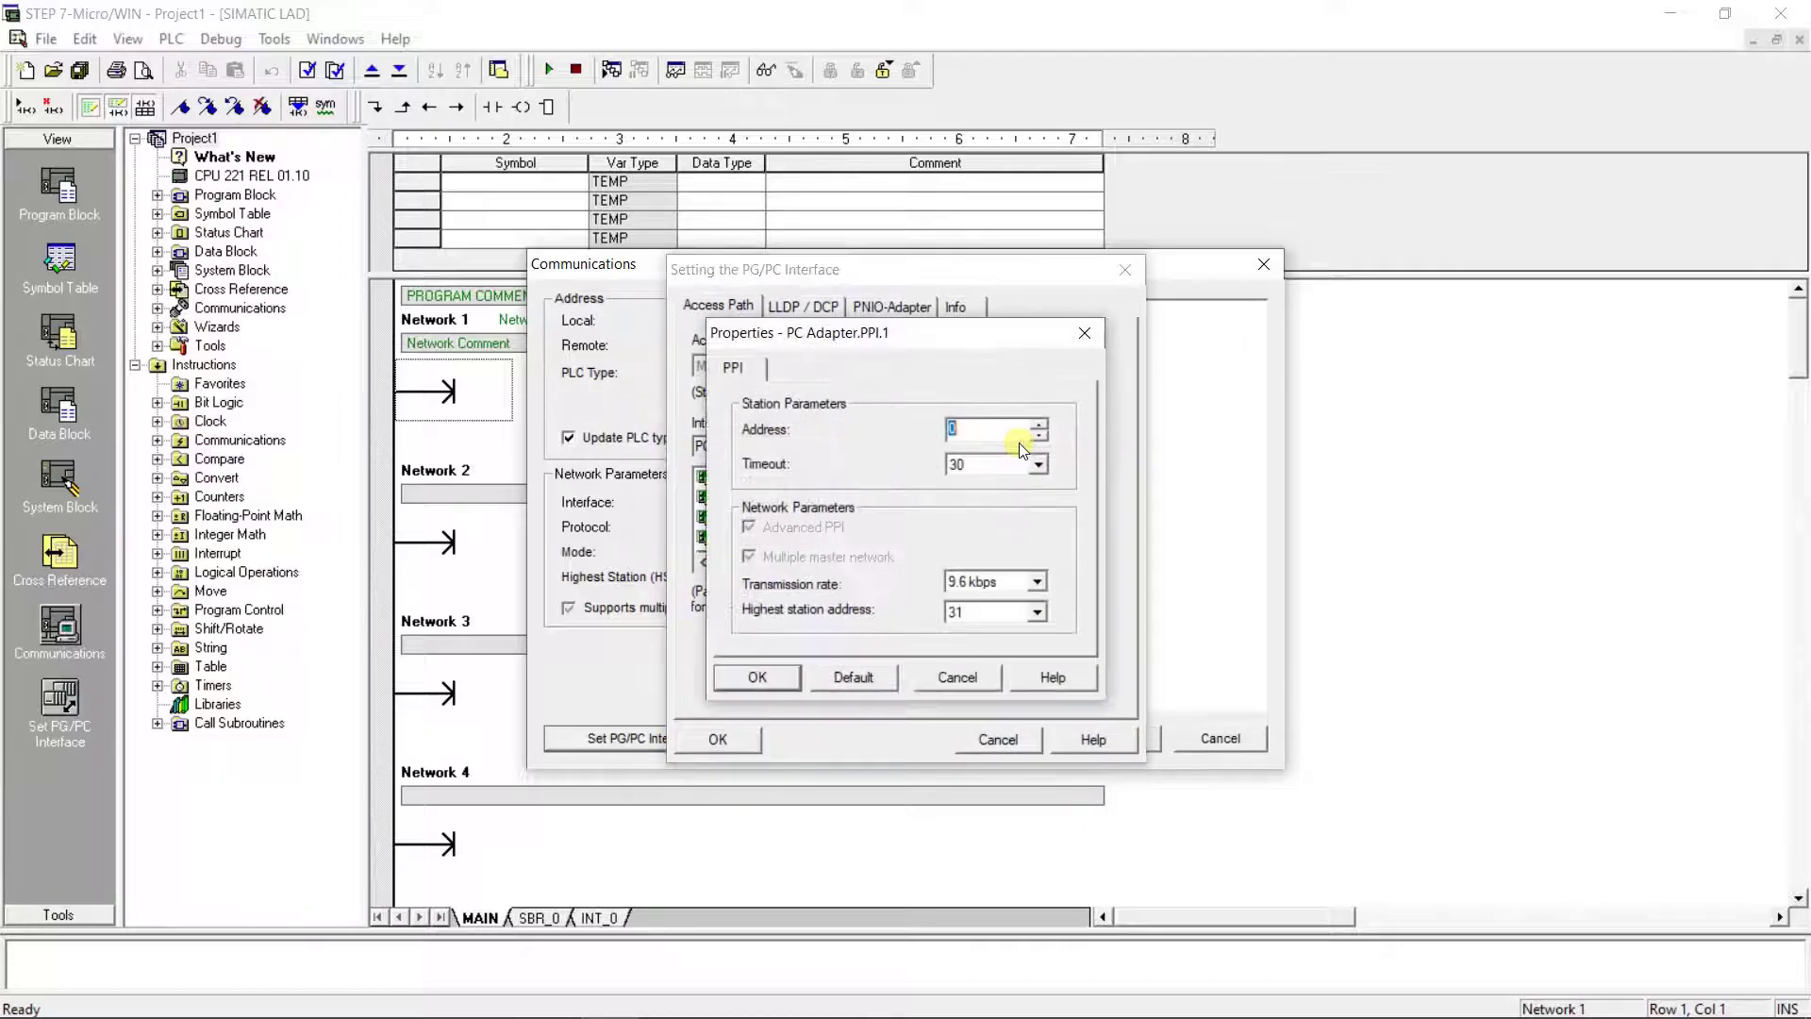
left_click(954, 678)
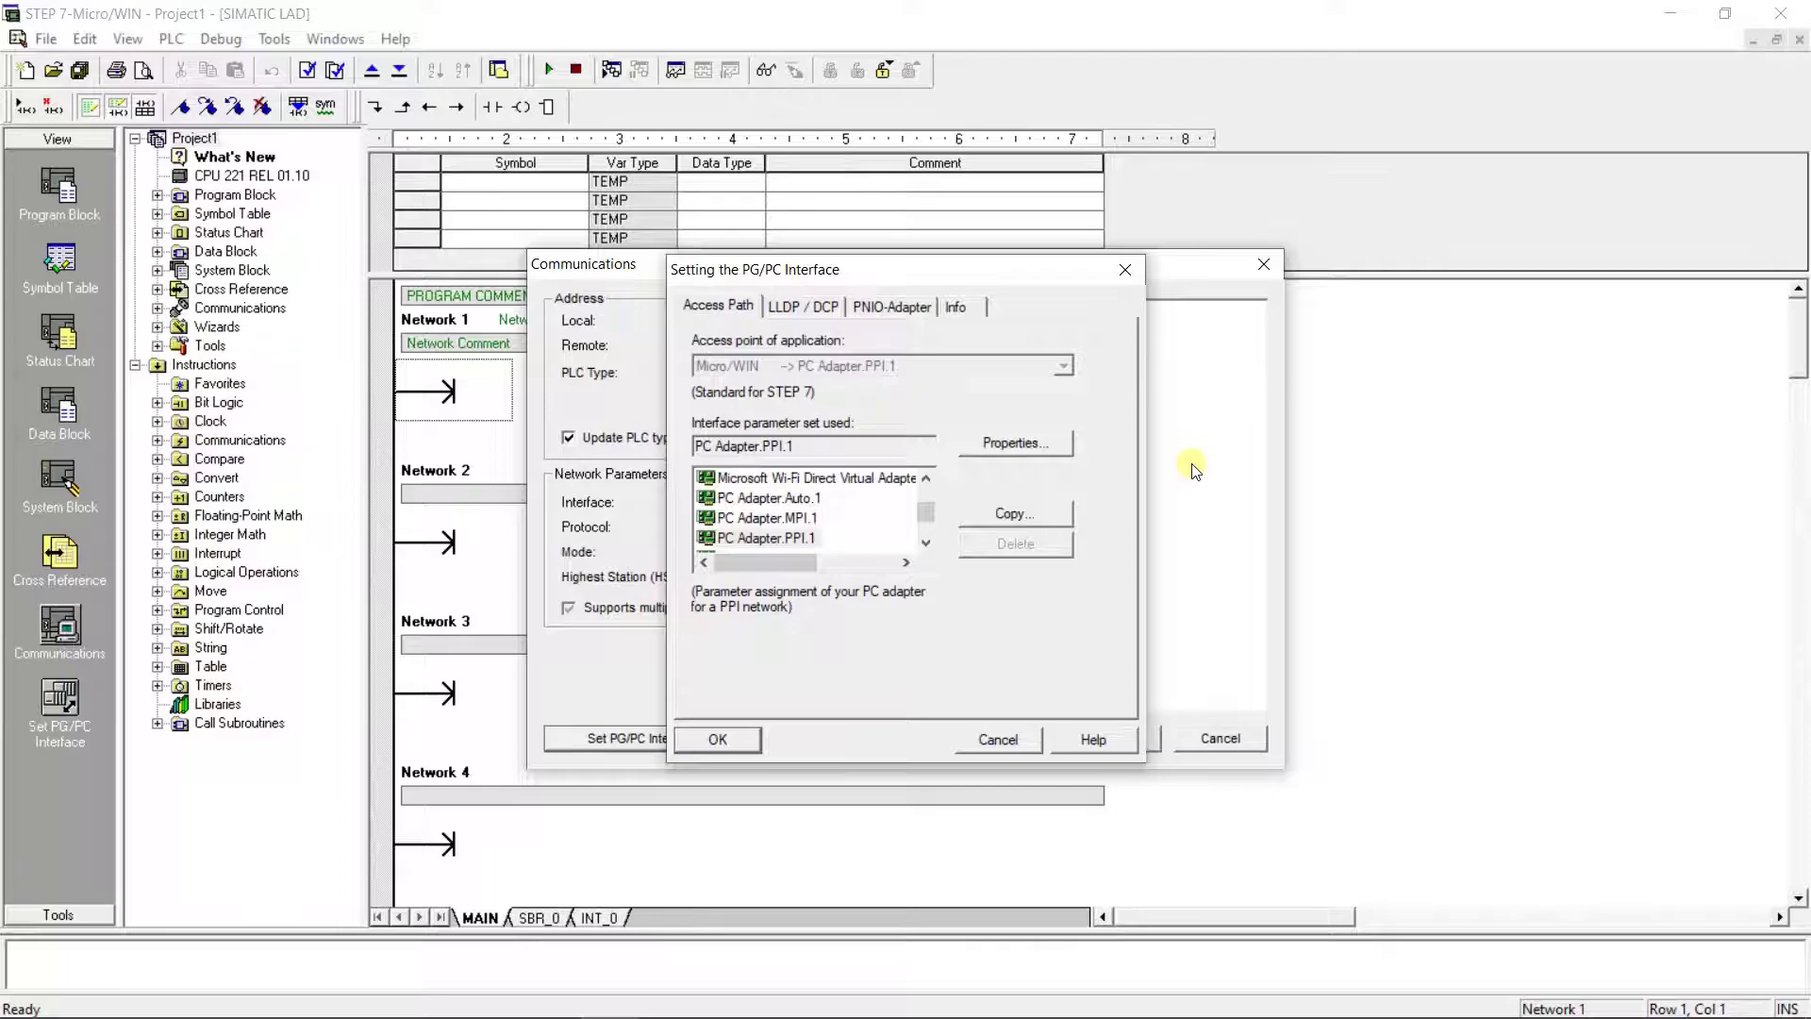
key("Return")
Step: Search for the PLC through PC Adapter.PPI.1, accept CPU 226 REL 01.23 at address 2, and check the project's PLC type
left_click(1072, 358)
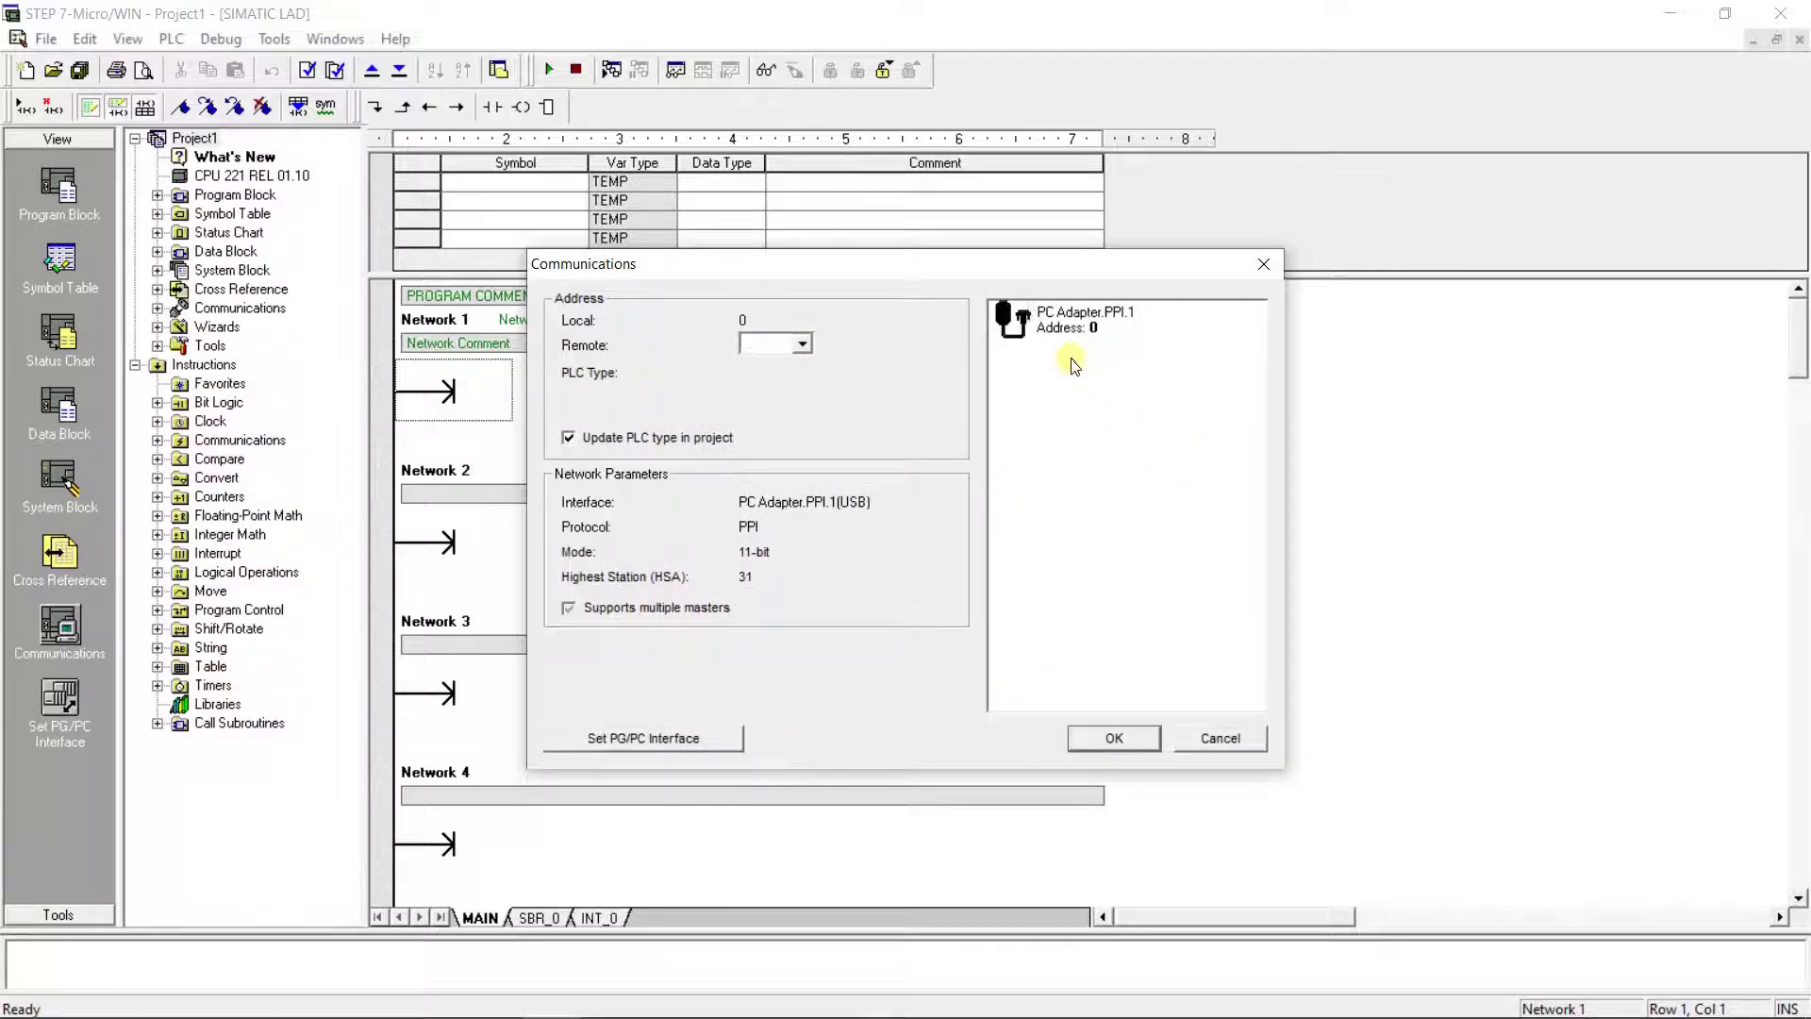
double_click(1073, 360)
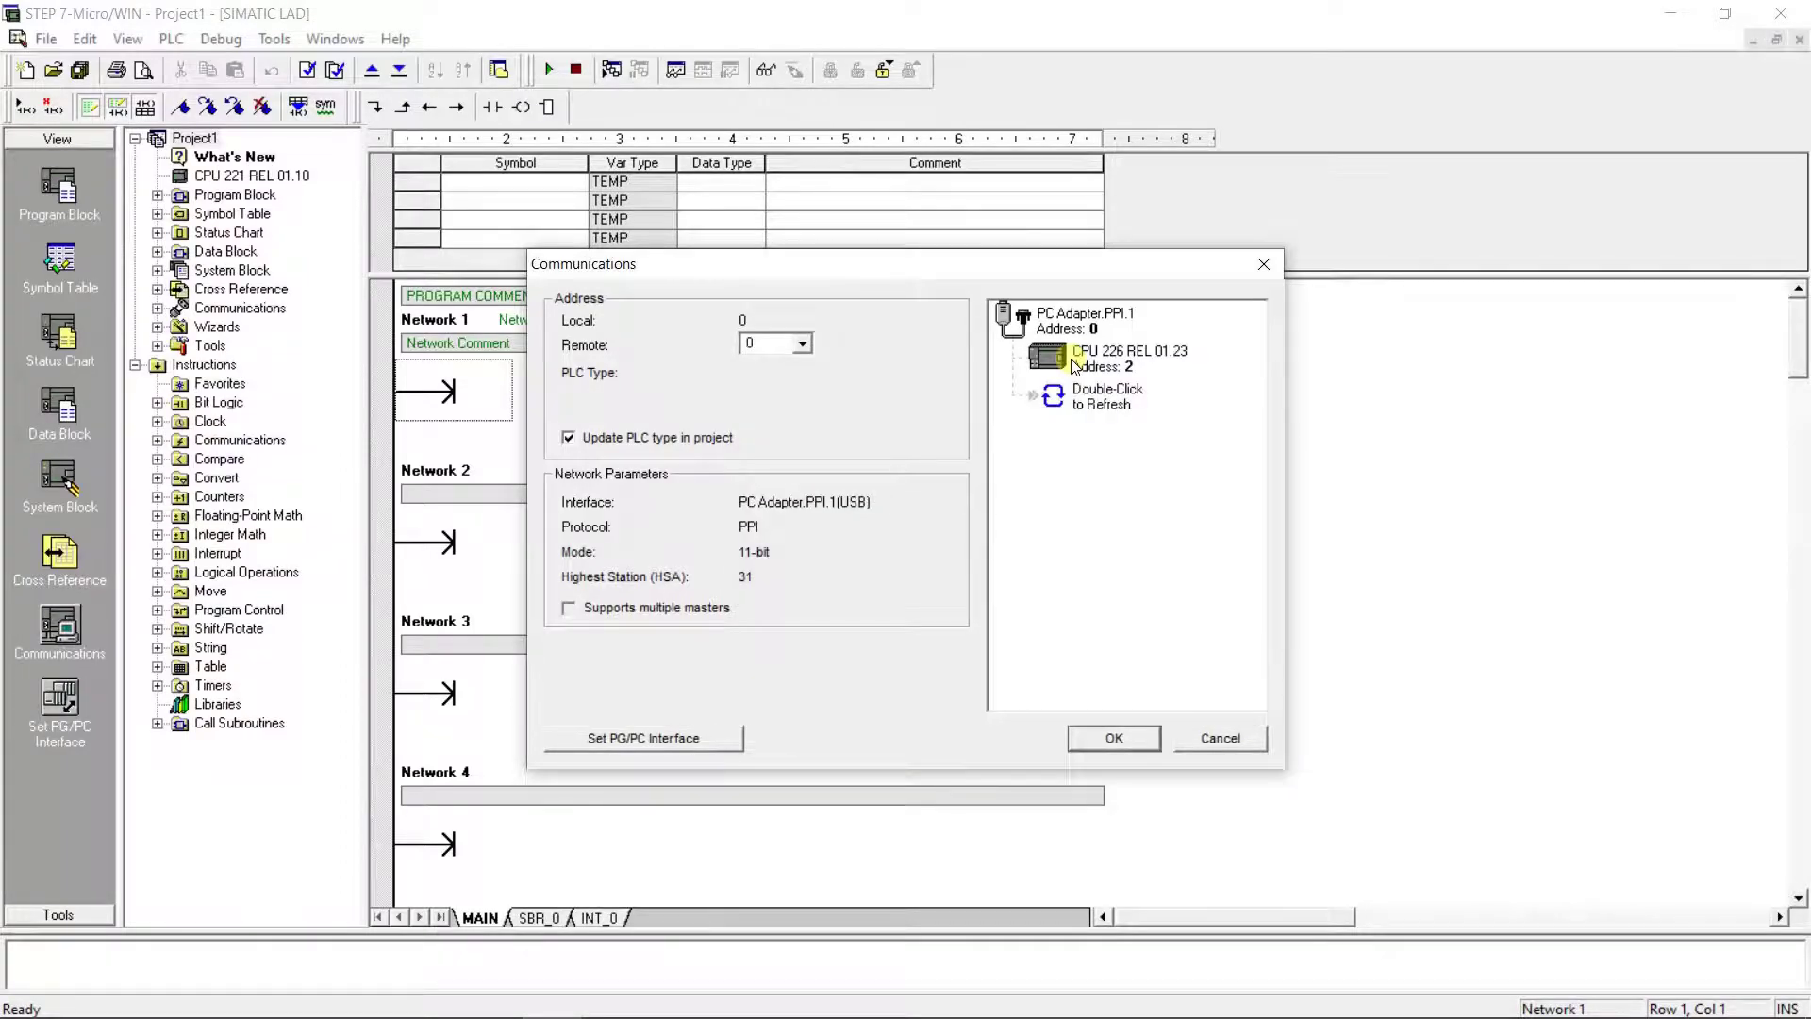
left_click(1074, 364)
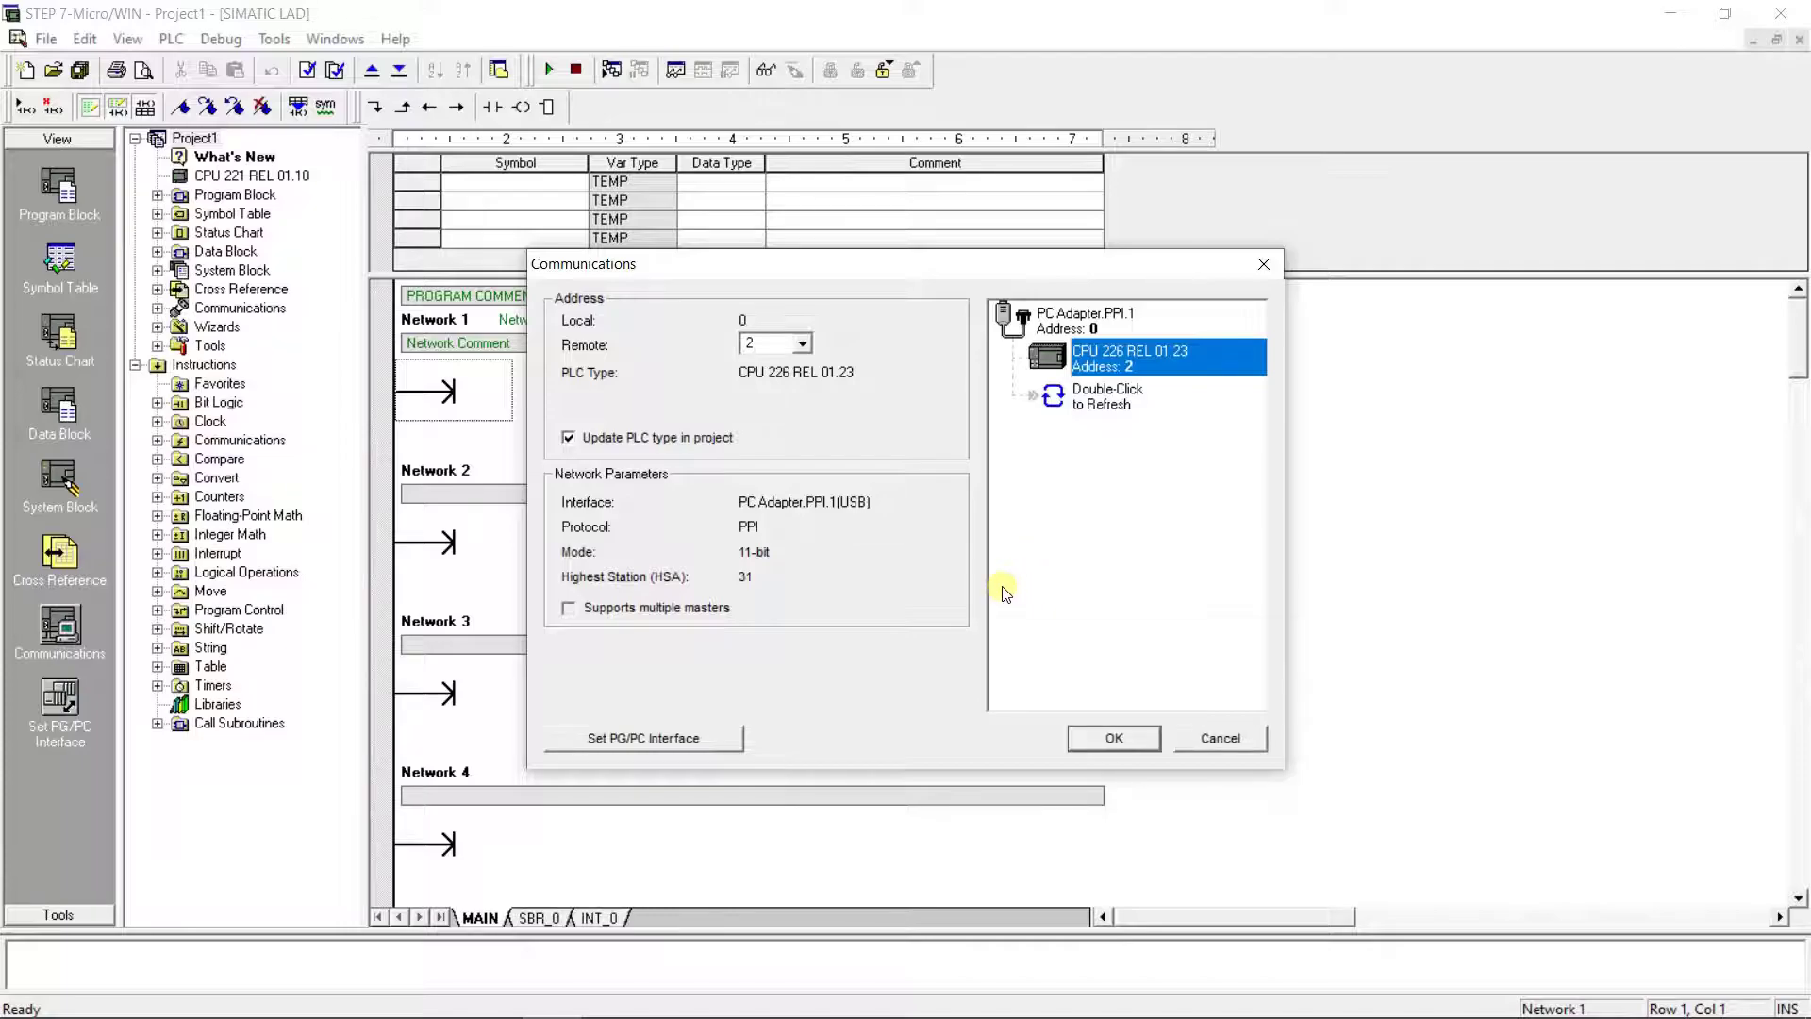
left_click(1103, 728)
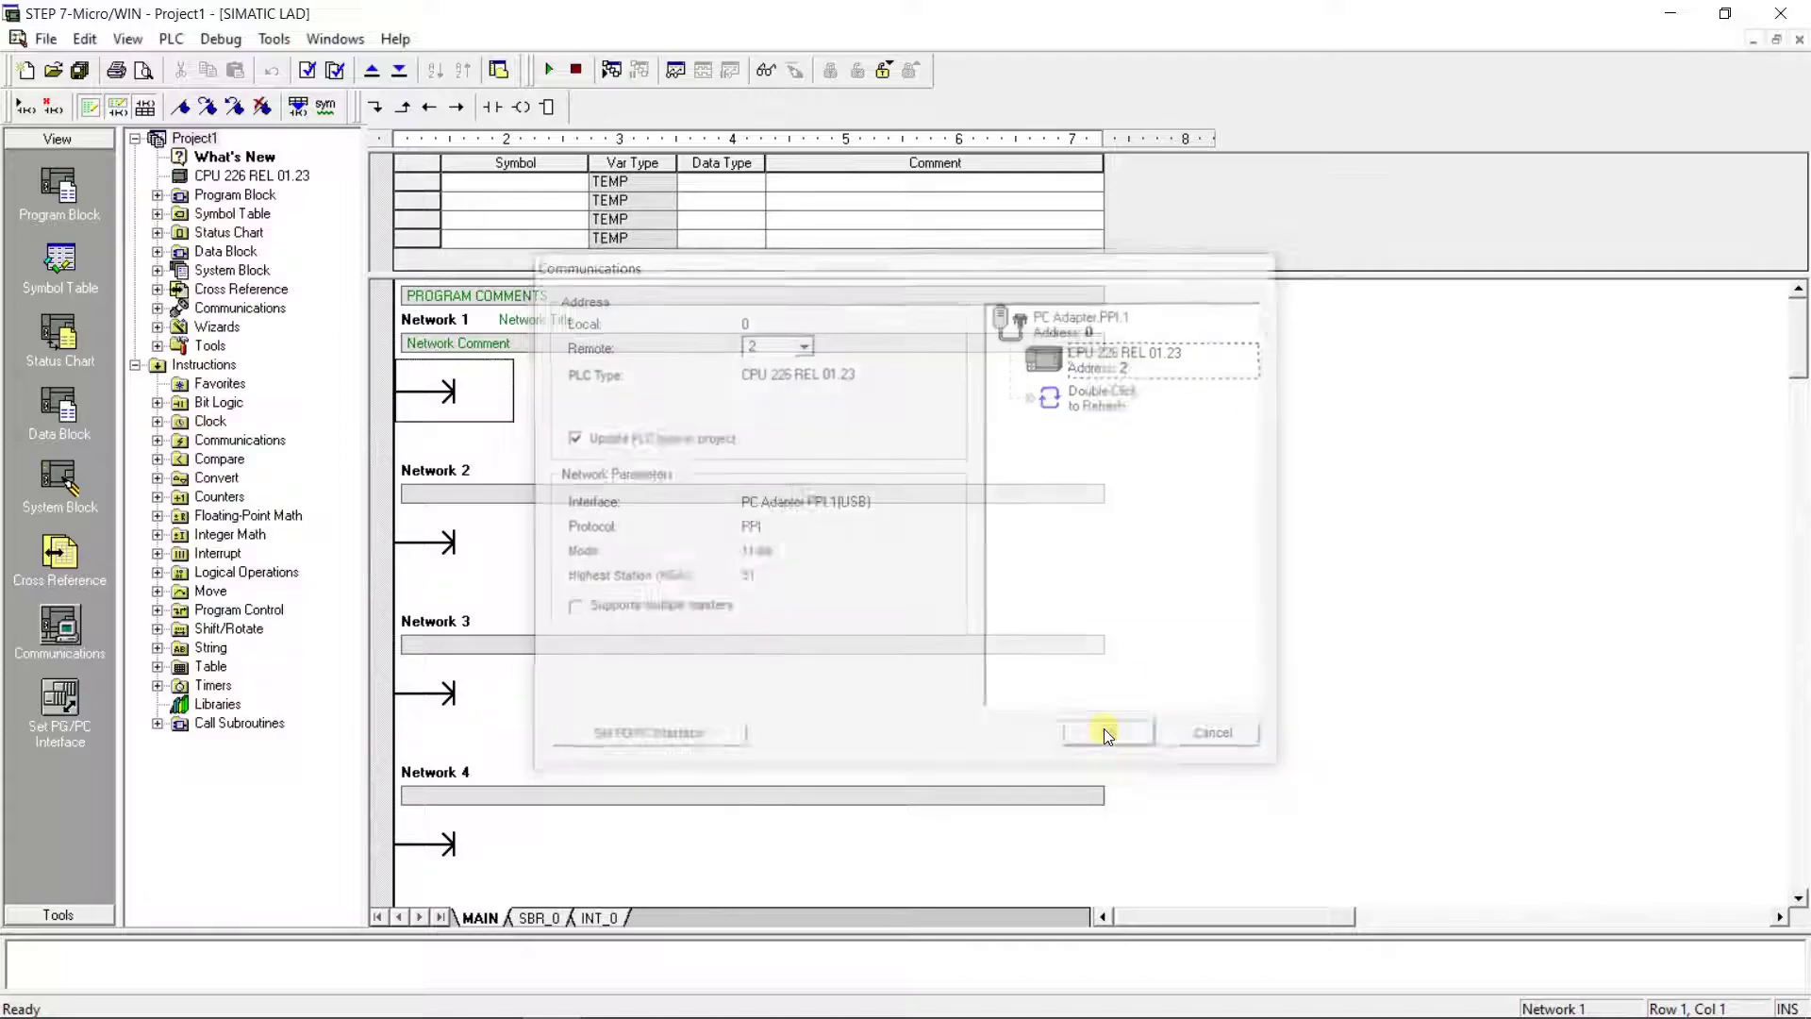
double_click(225, 175)
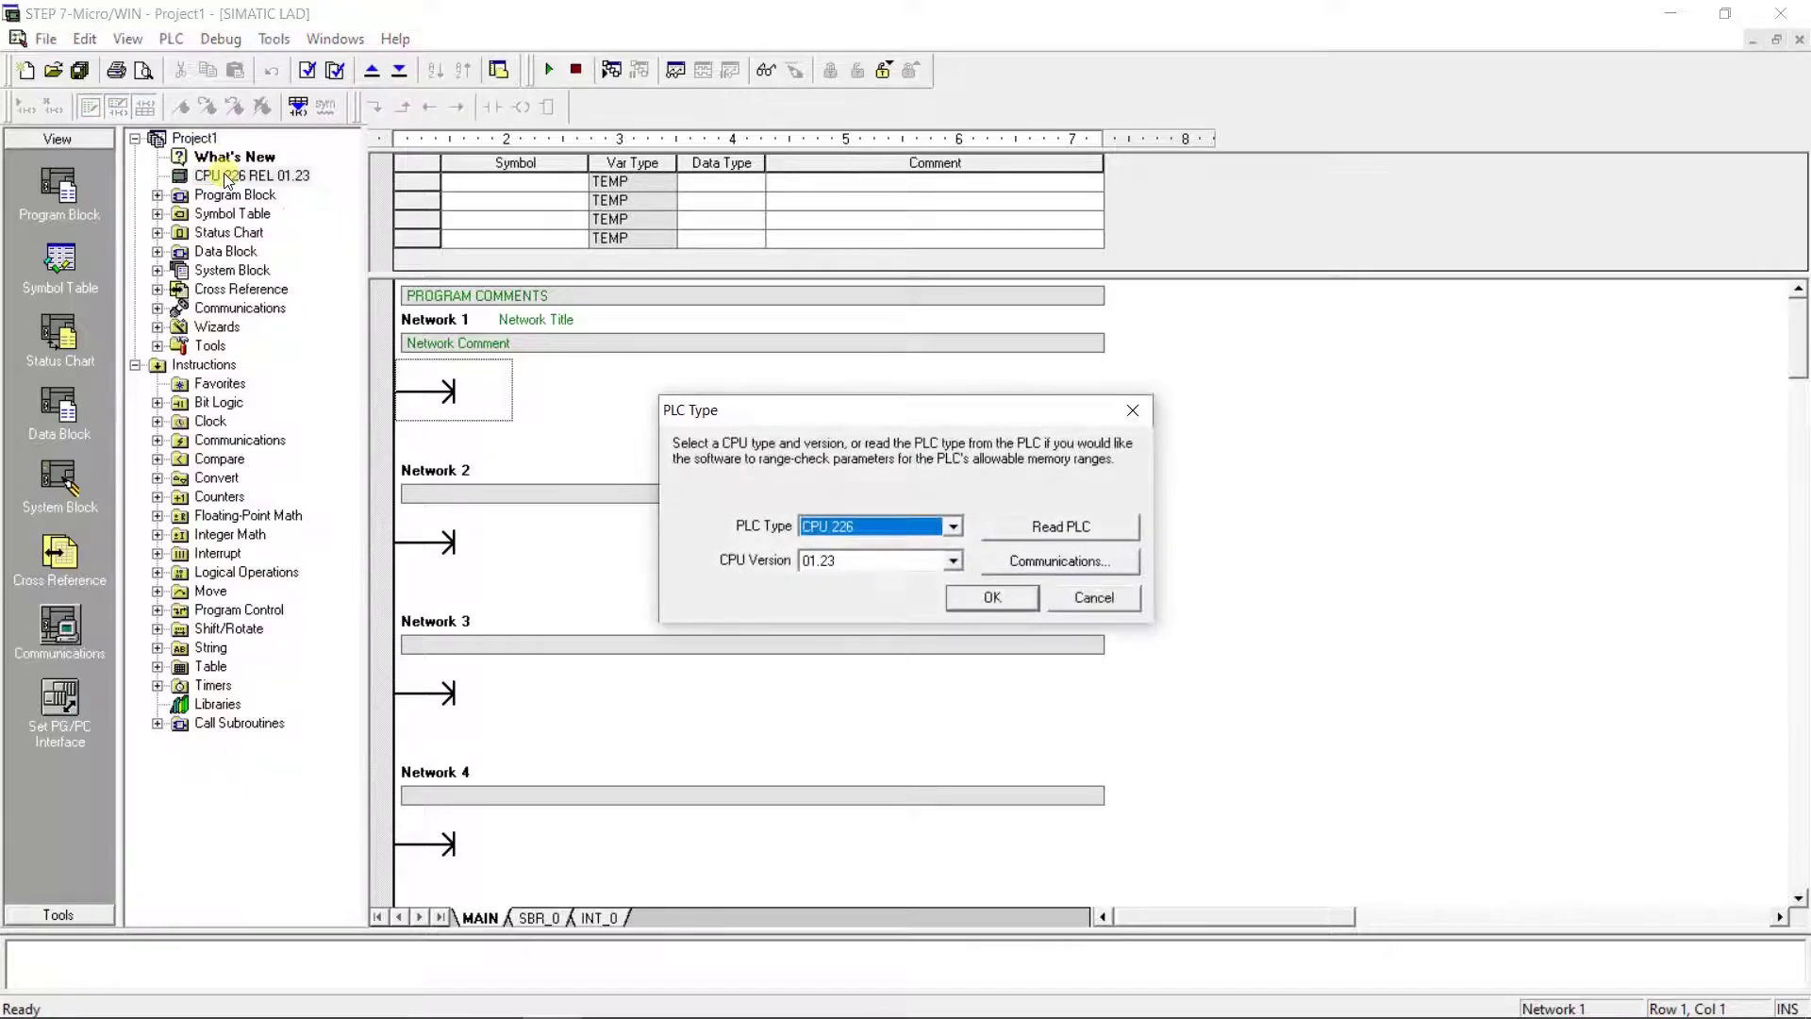
left_click(994, 600)
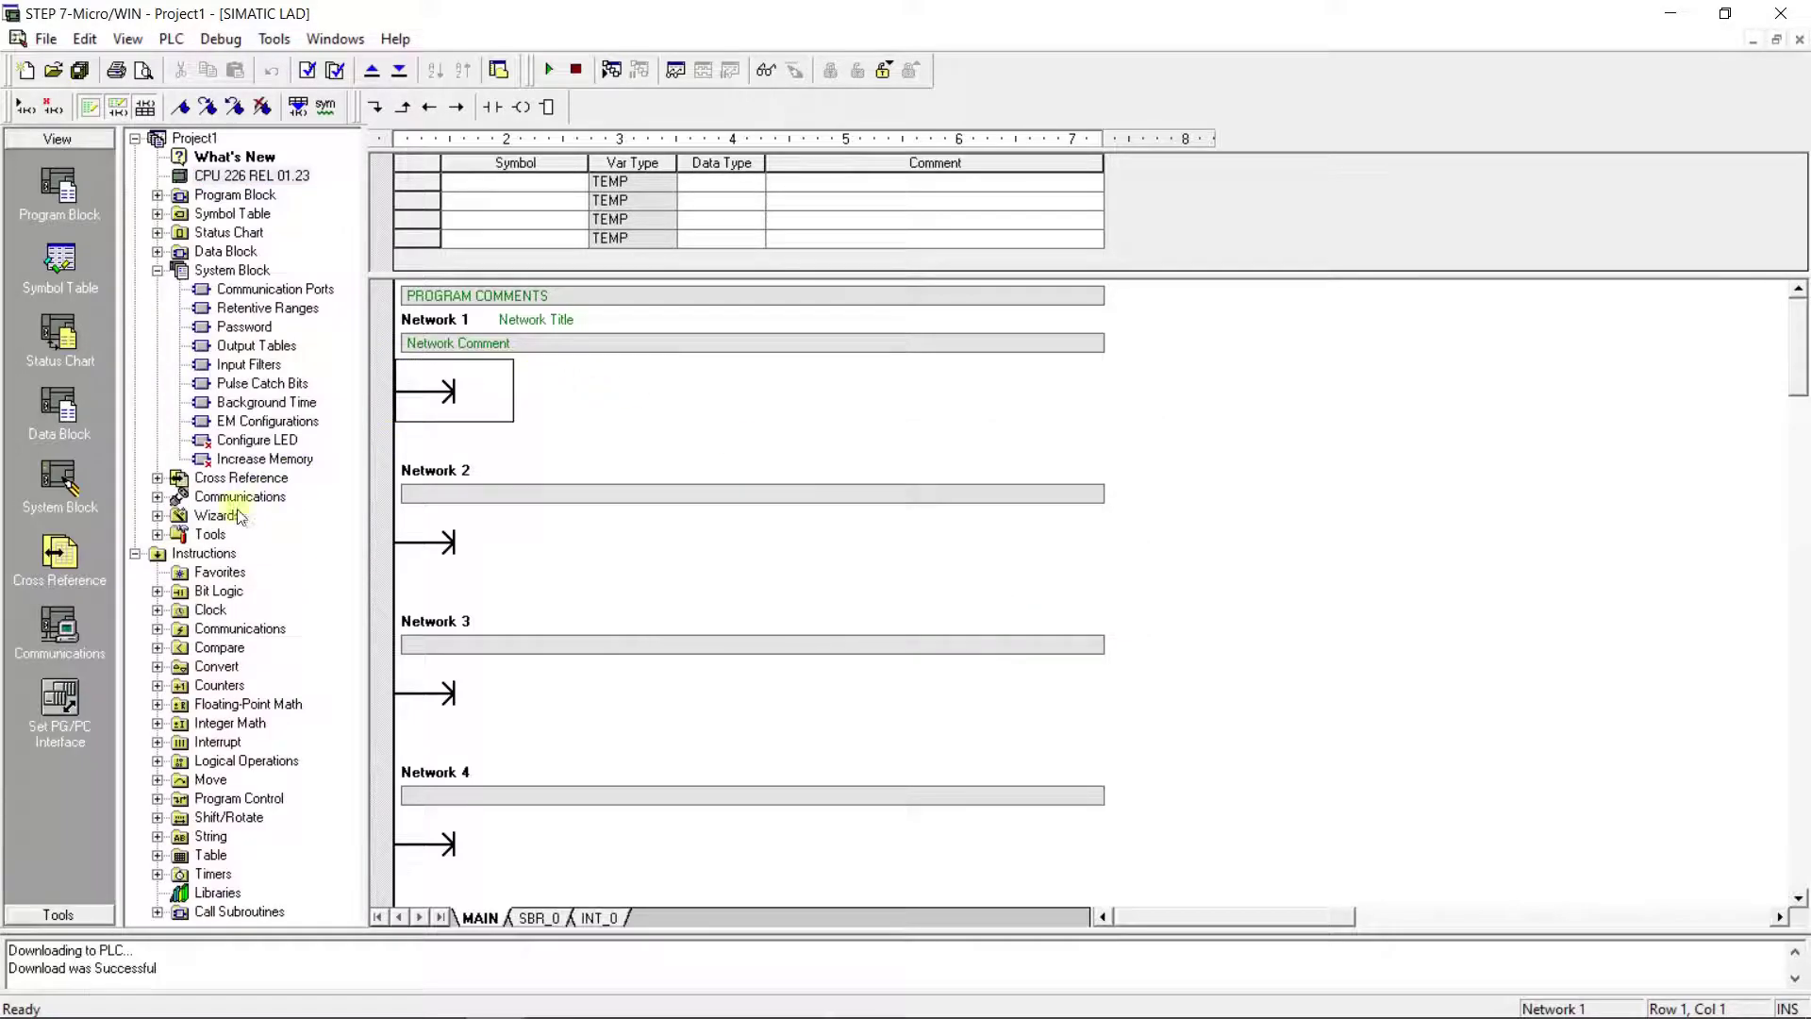
Step: Open the PG/PC interface settings from Communications and select the CP5711.PROFIBUS.1 parameter set for Micro/WIN
left_click(60, 627)
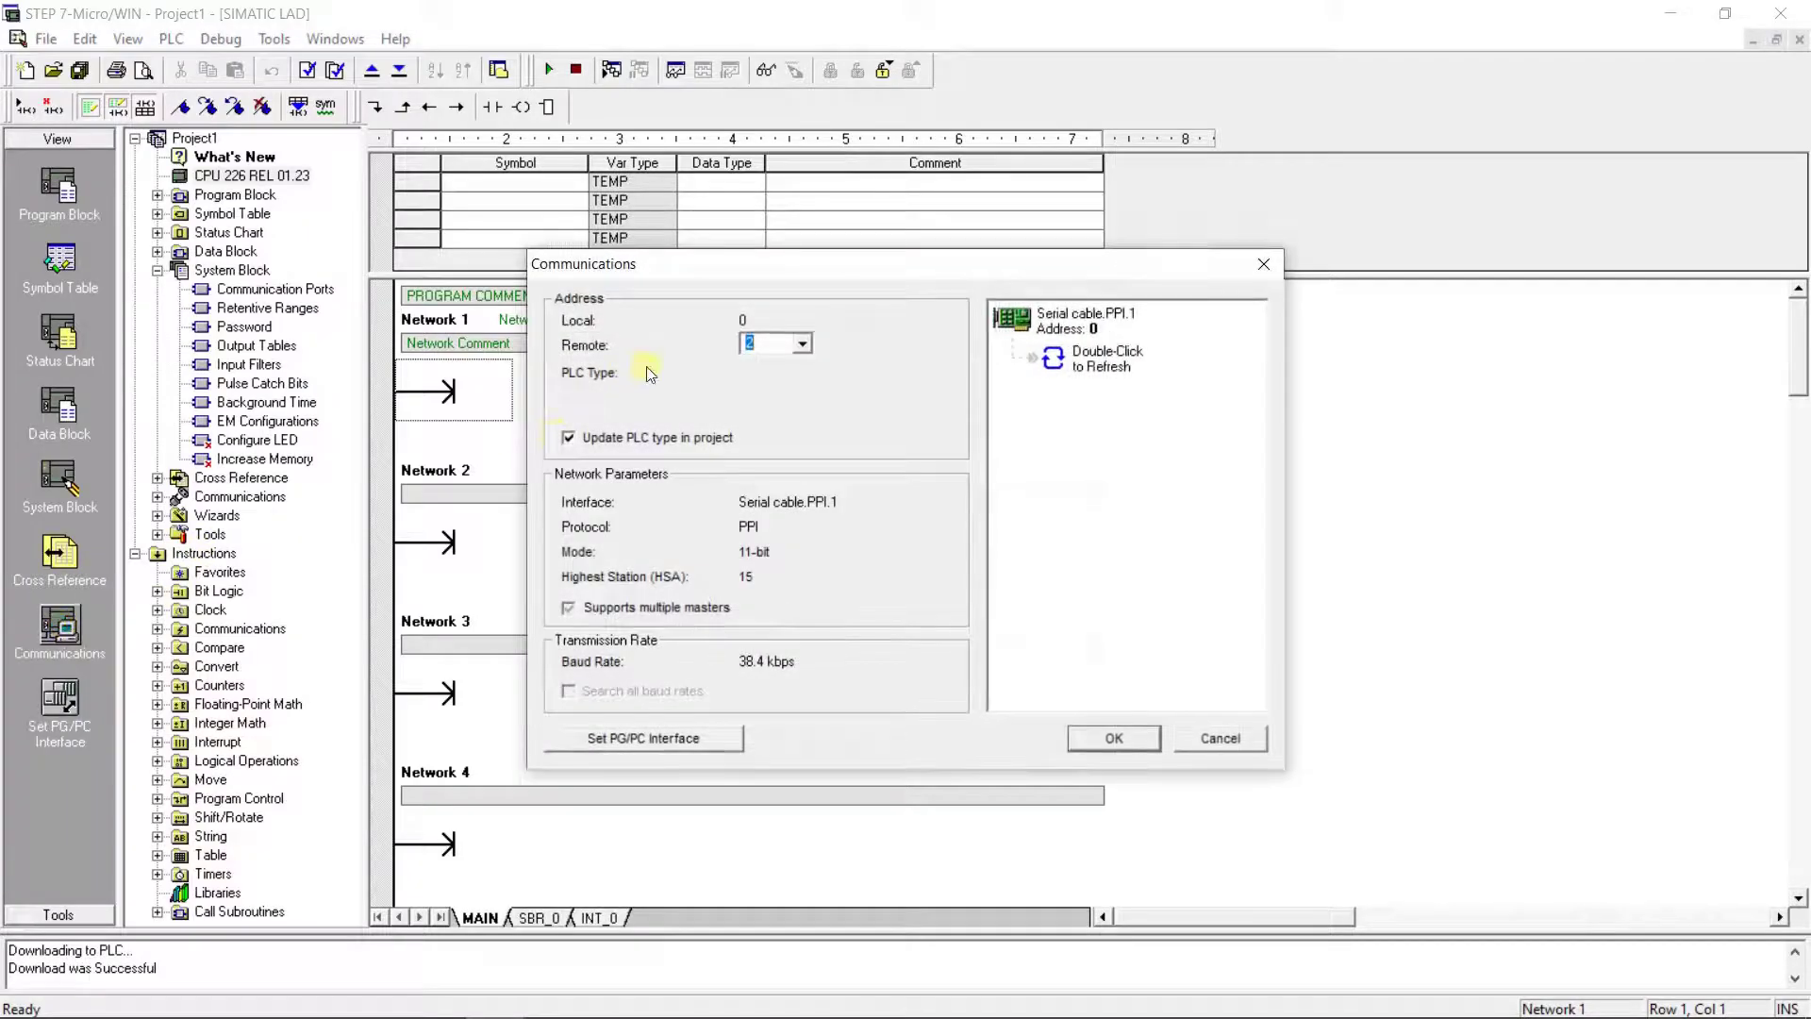
left_click(643, 740)
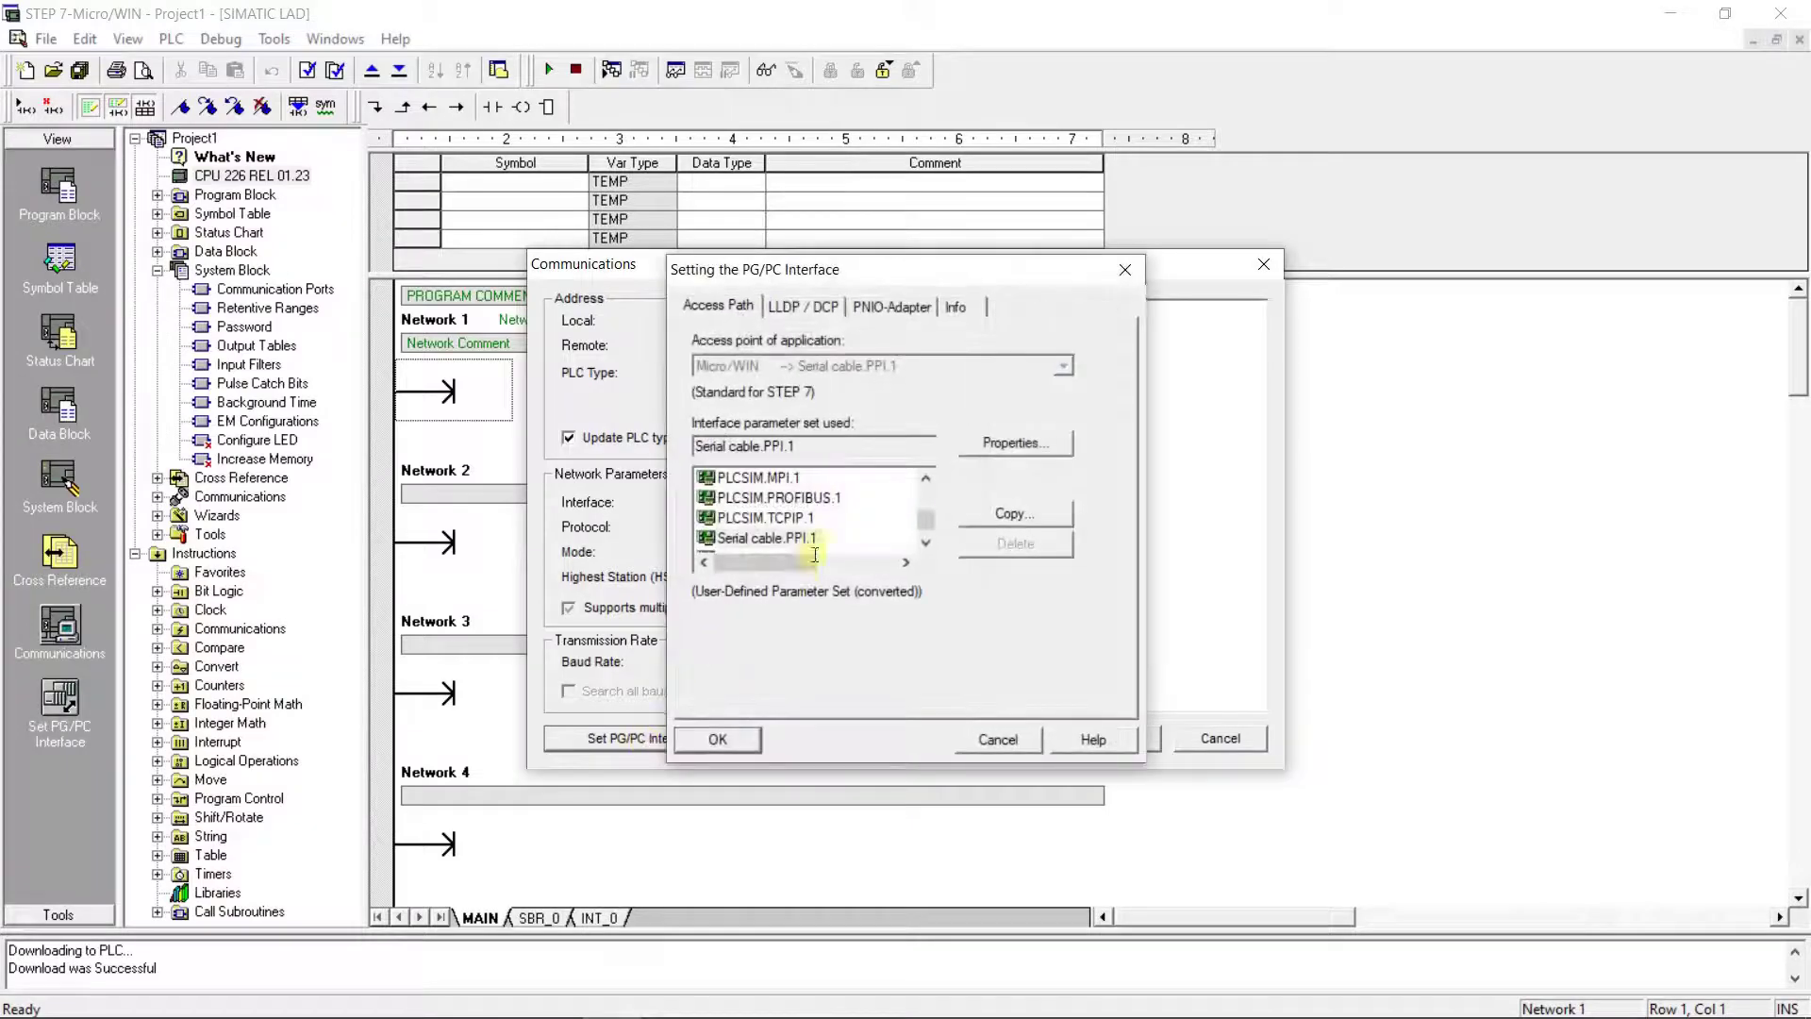
left_click_drag(924, 521, 925, 495)
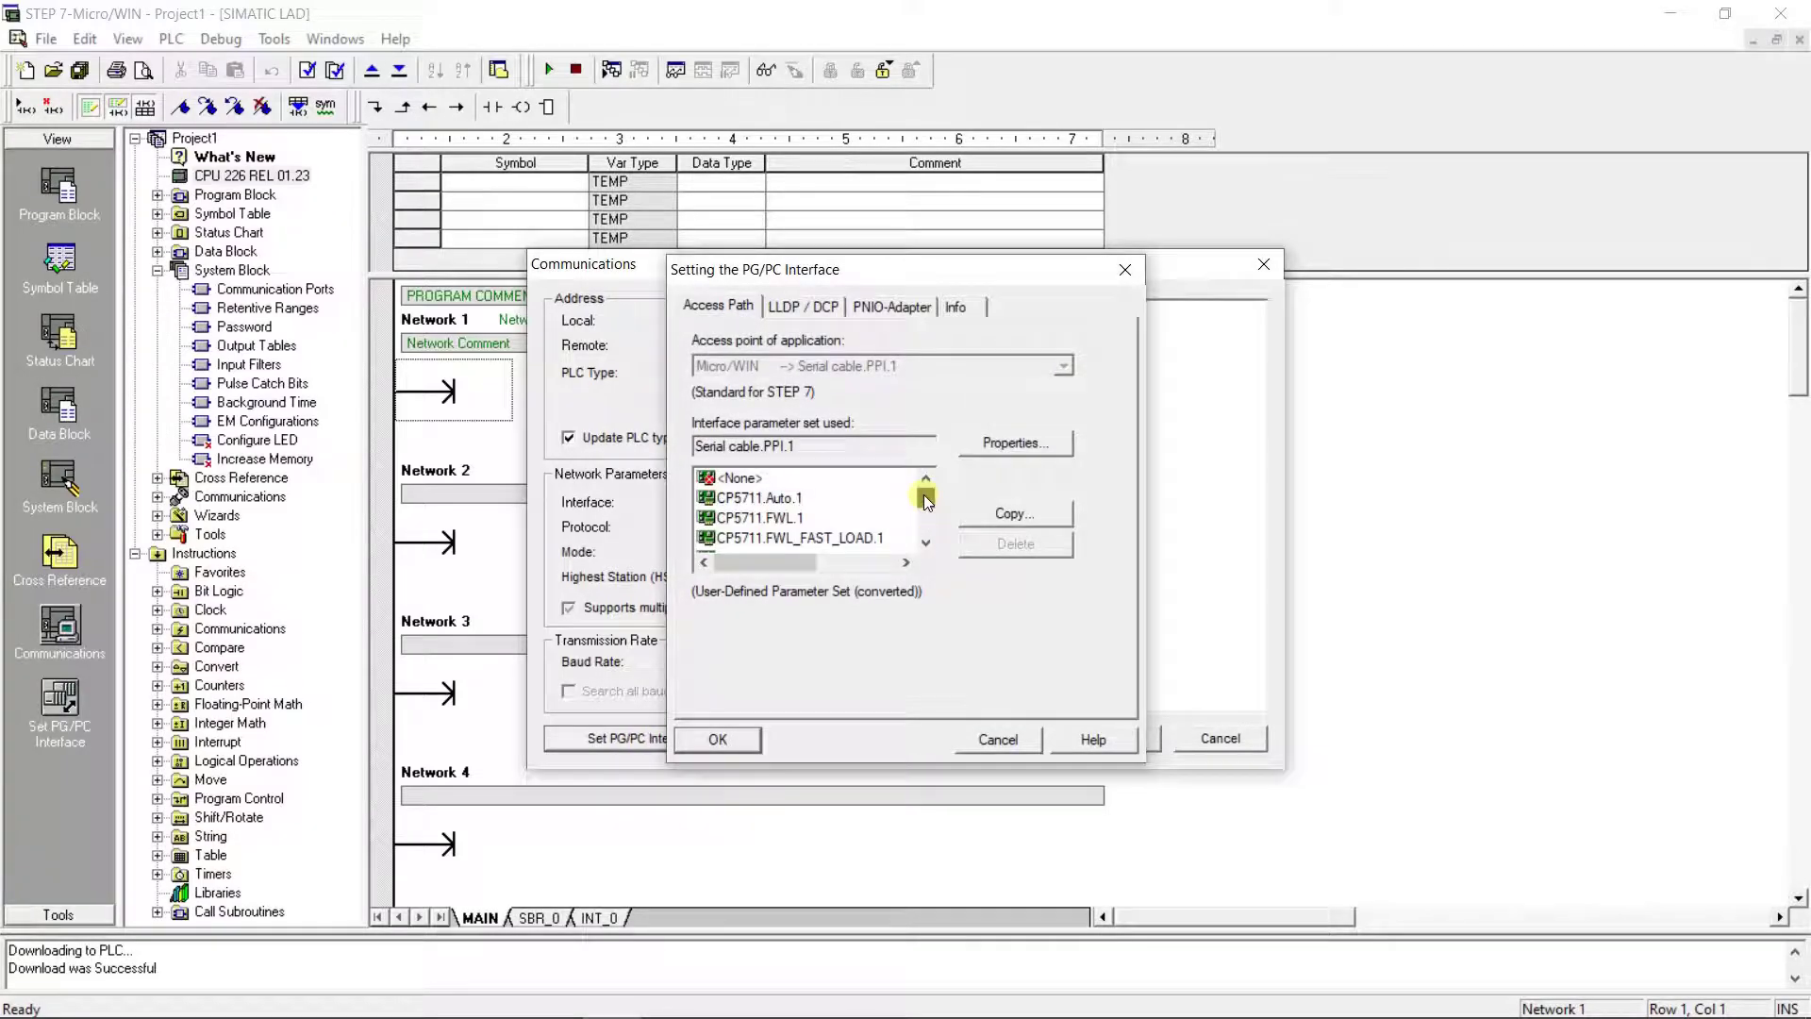
left_click(925, 545)
left_click(925, 545)
left_click(925, 546)
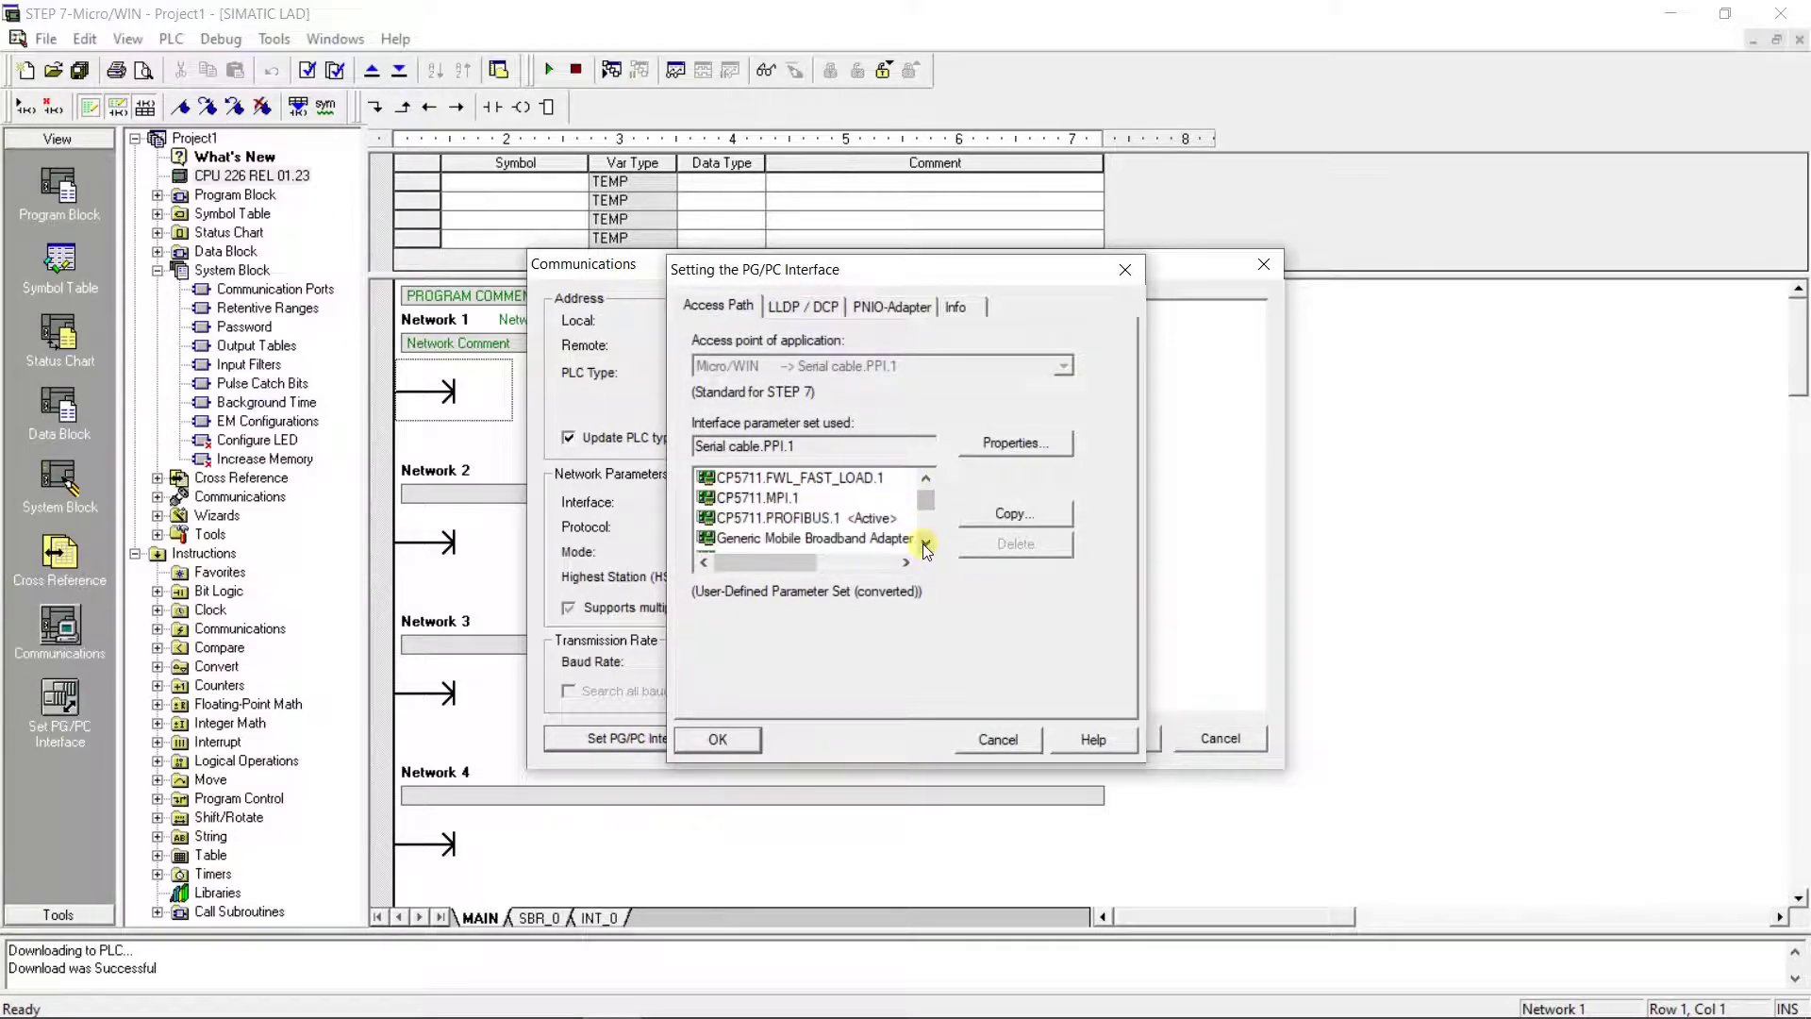
left_click(806, 517)
Step: In the CP5711.PROFIBUS.1 properties, make the PG/PC the only master on the bus and set the transmission rate to 9.6 kbps
left_click(1016, 439)
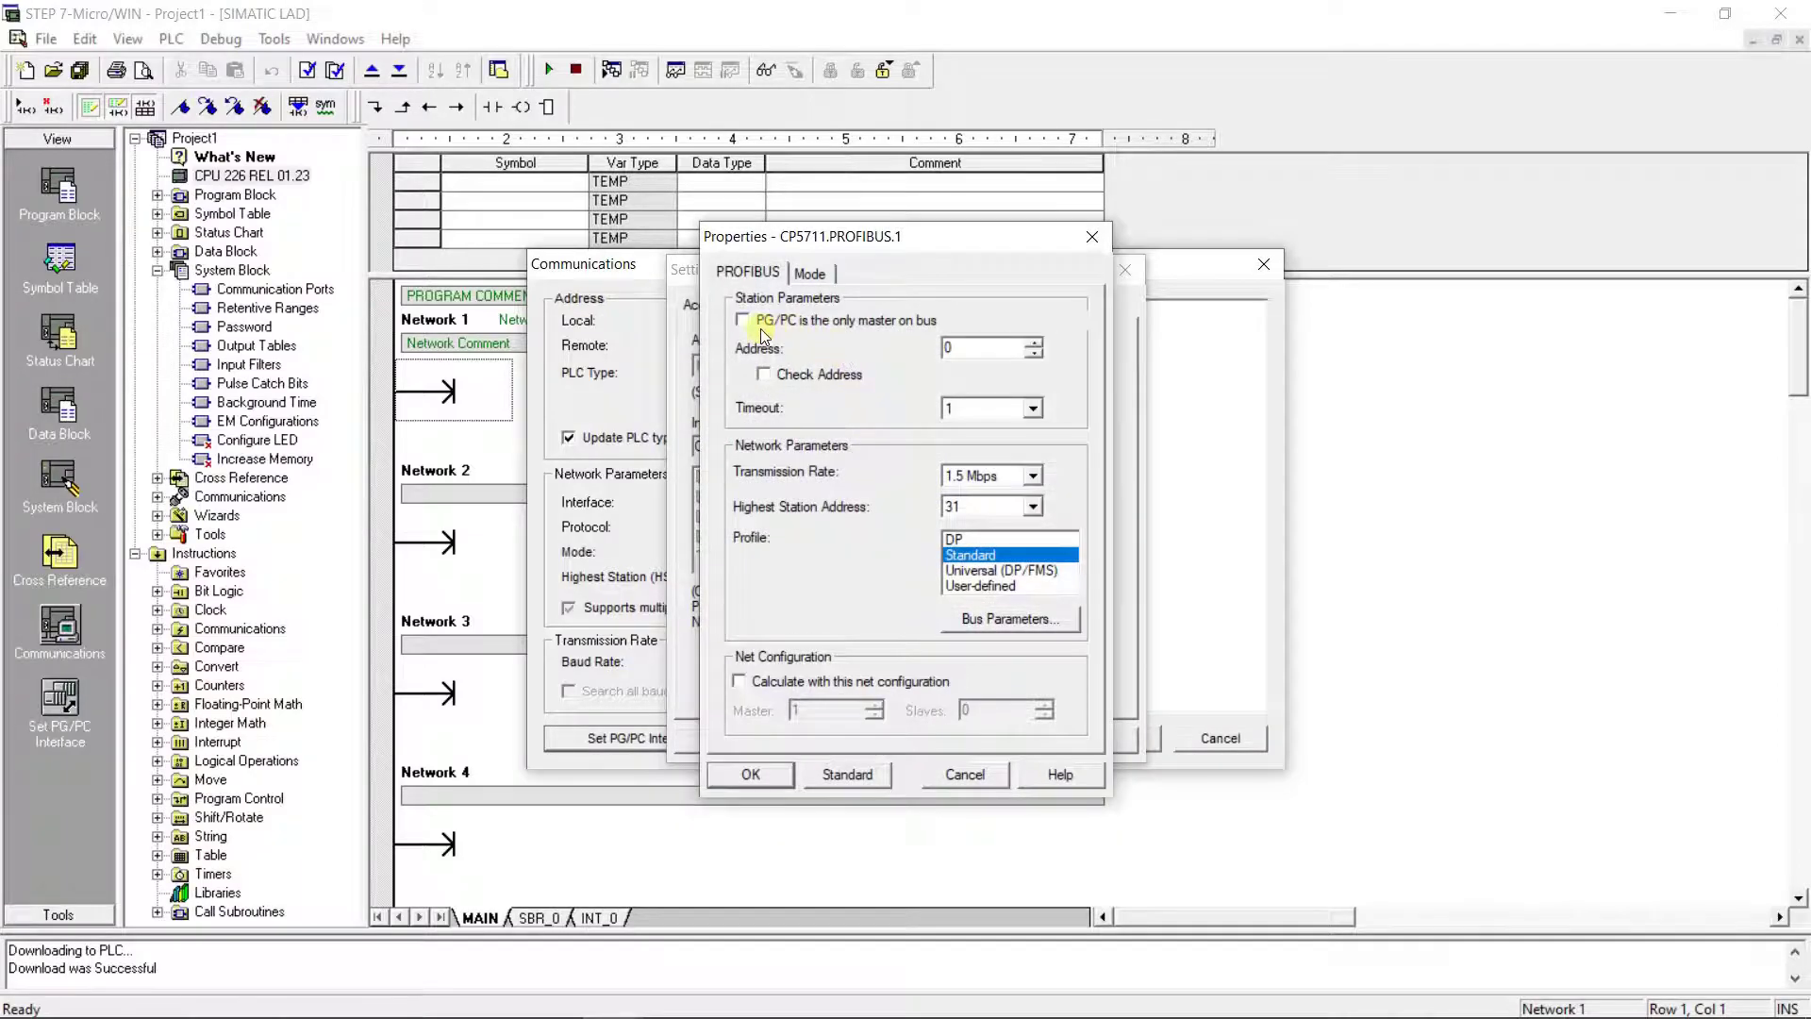
left_click(741, 319)
left_click(1034, 476)
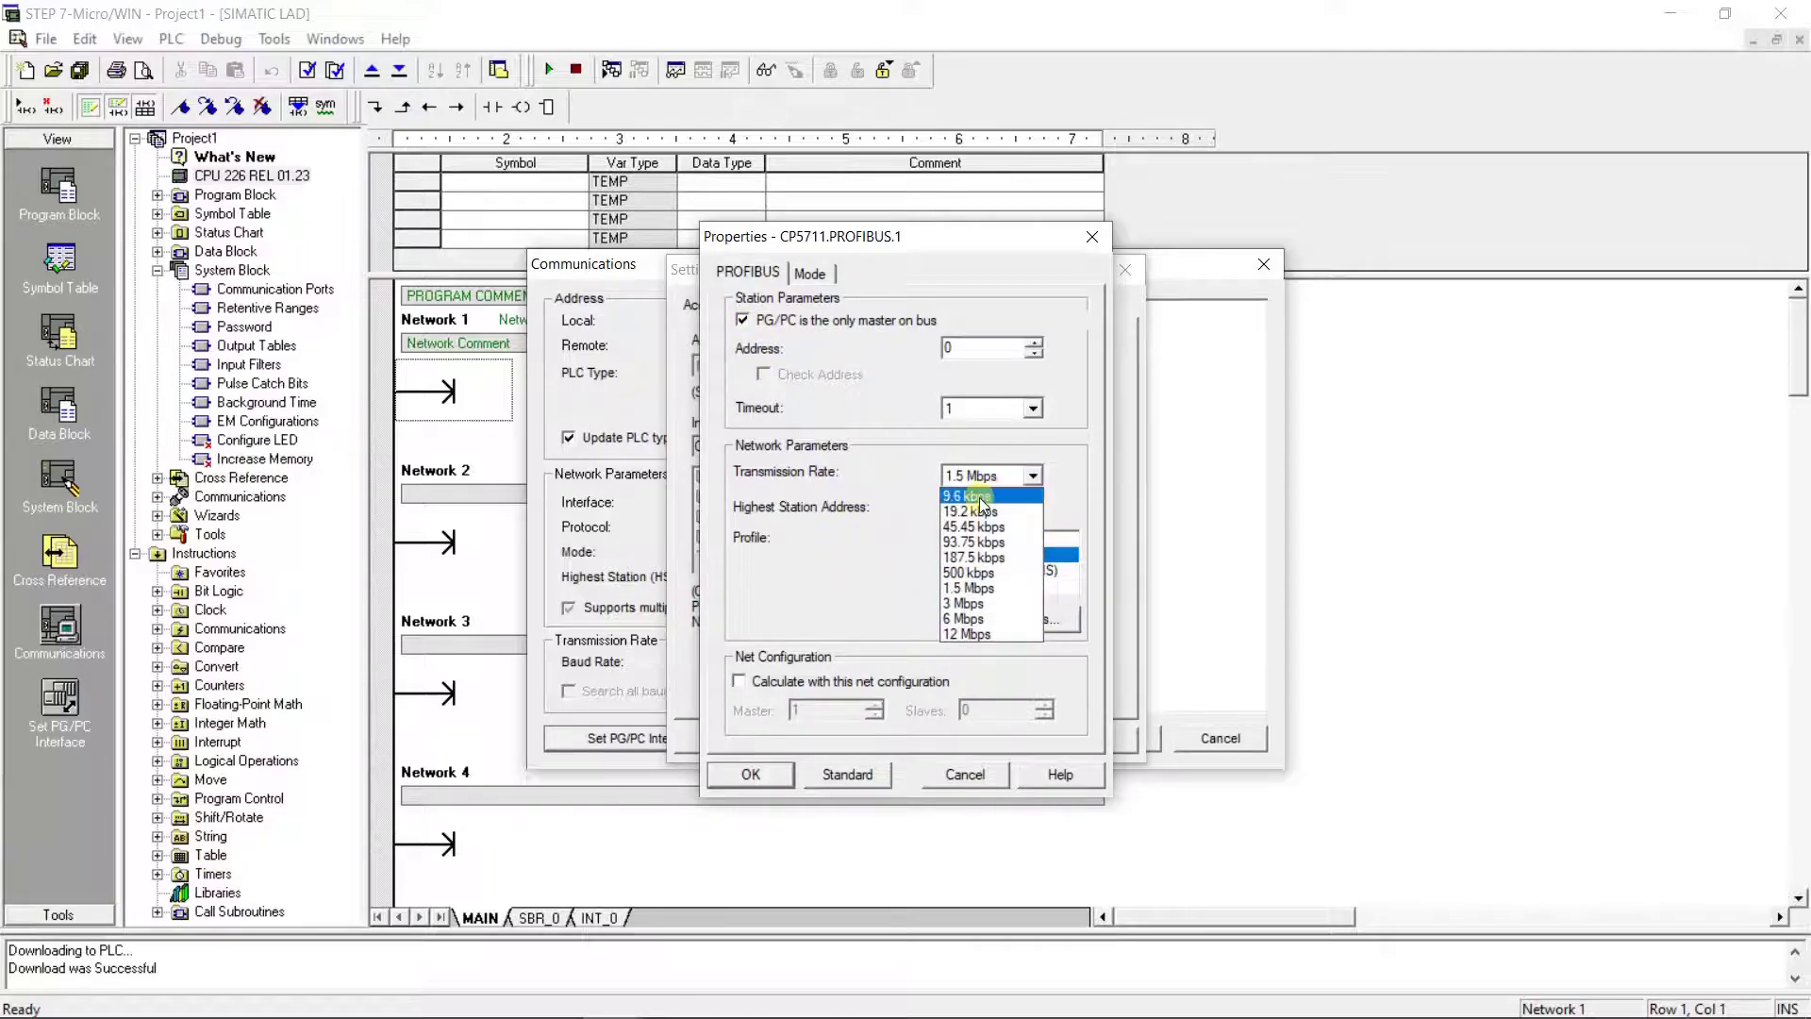
left_click(980, 498)
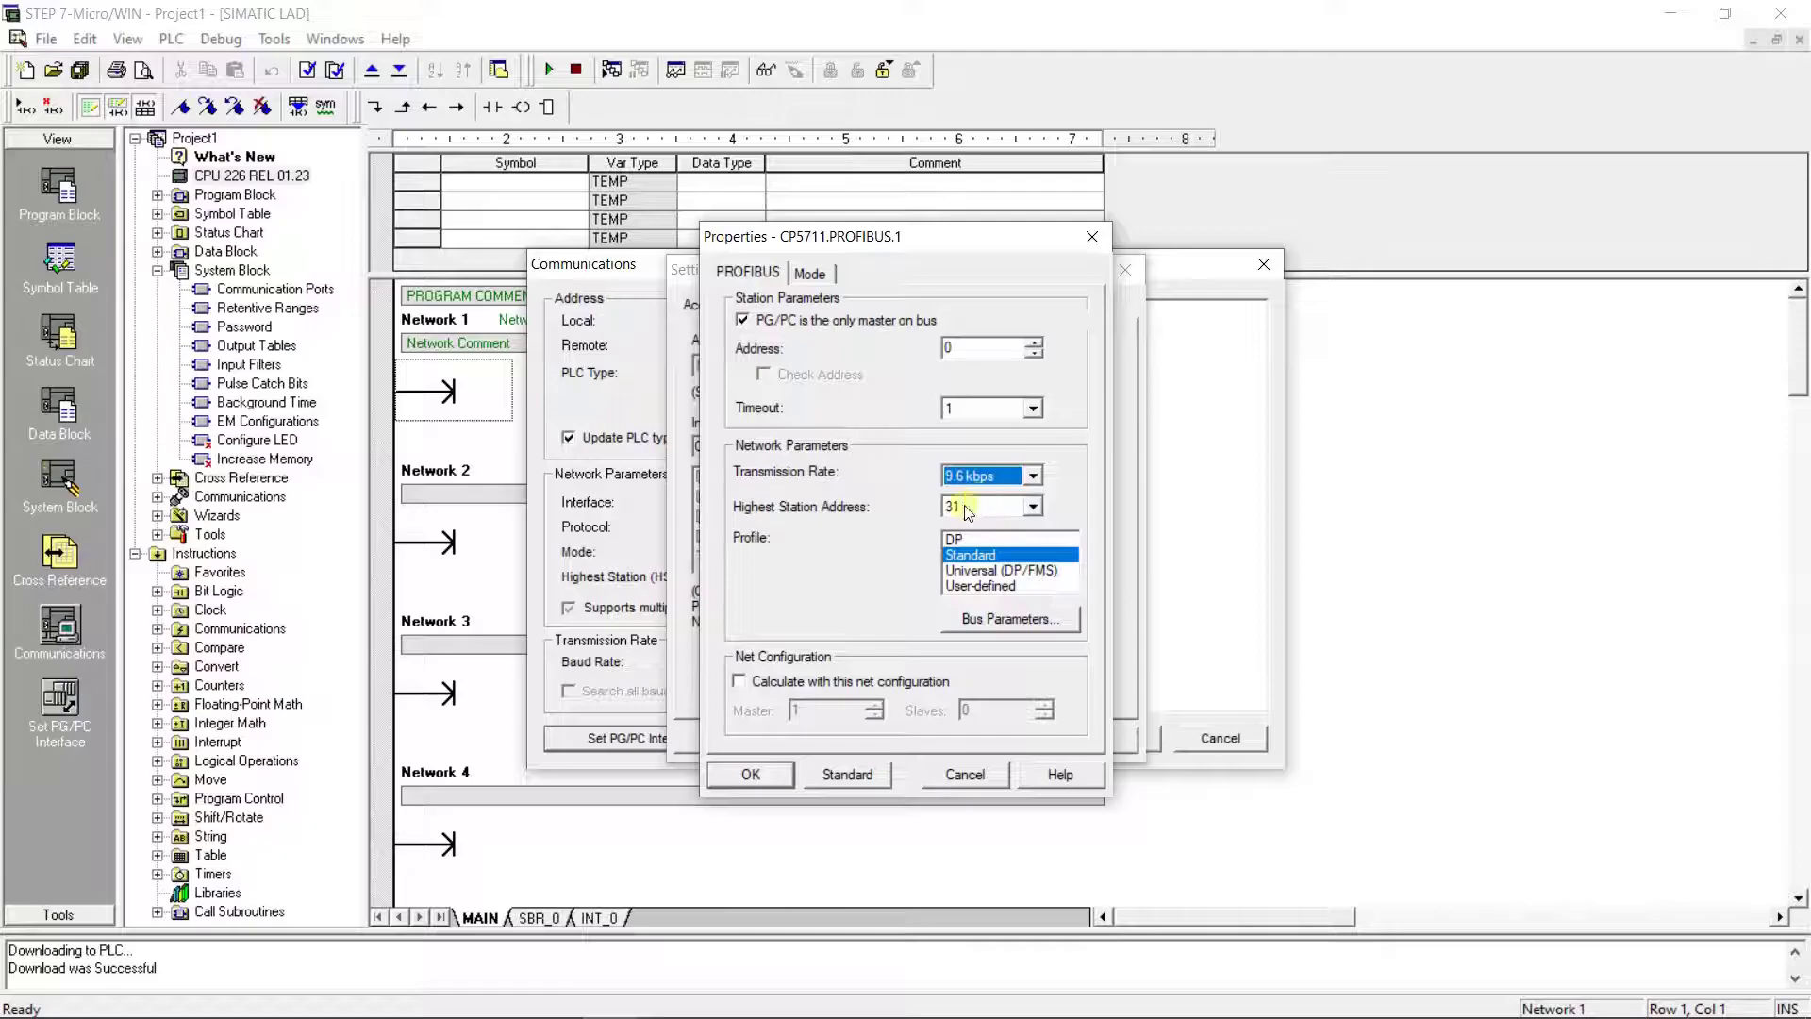
left_click(752, 773)
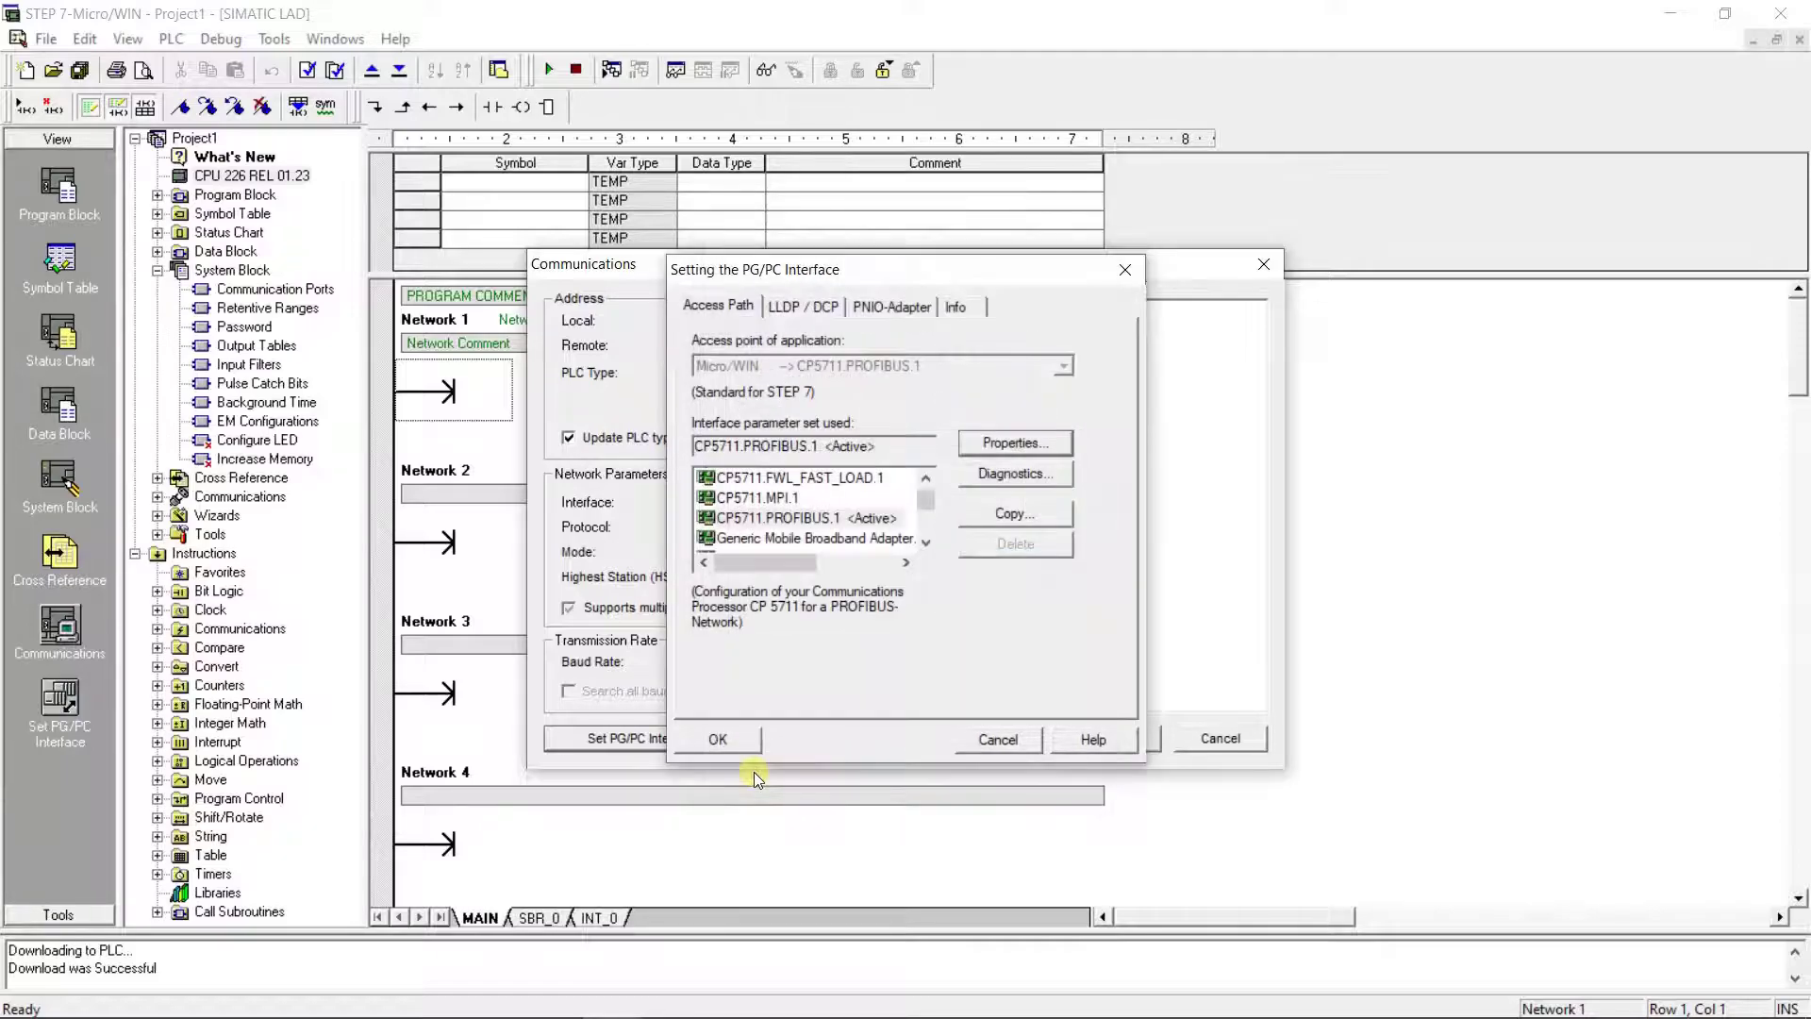
Step: Apply the CP5711.PROFIBUS.1 access path, search for the connected PLC, and accept CPU 224 REL 01.22 at address 2
left_click(733, 739)
left_click(828, 602)
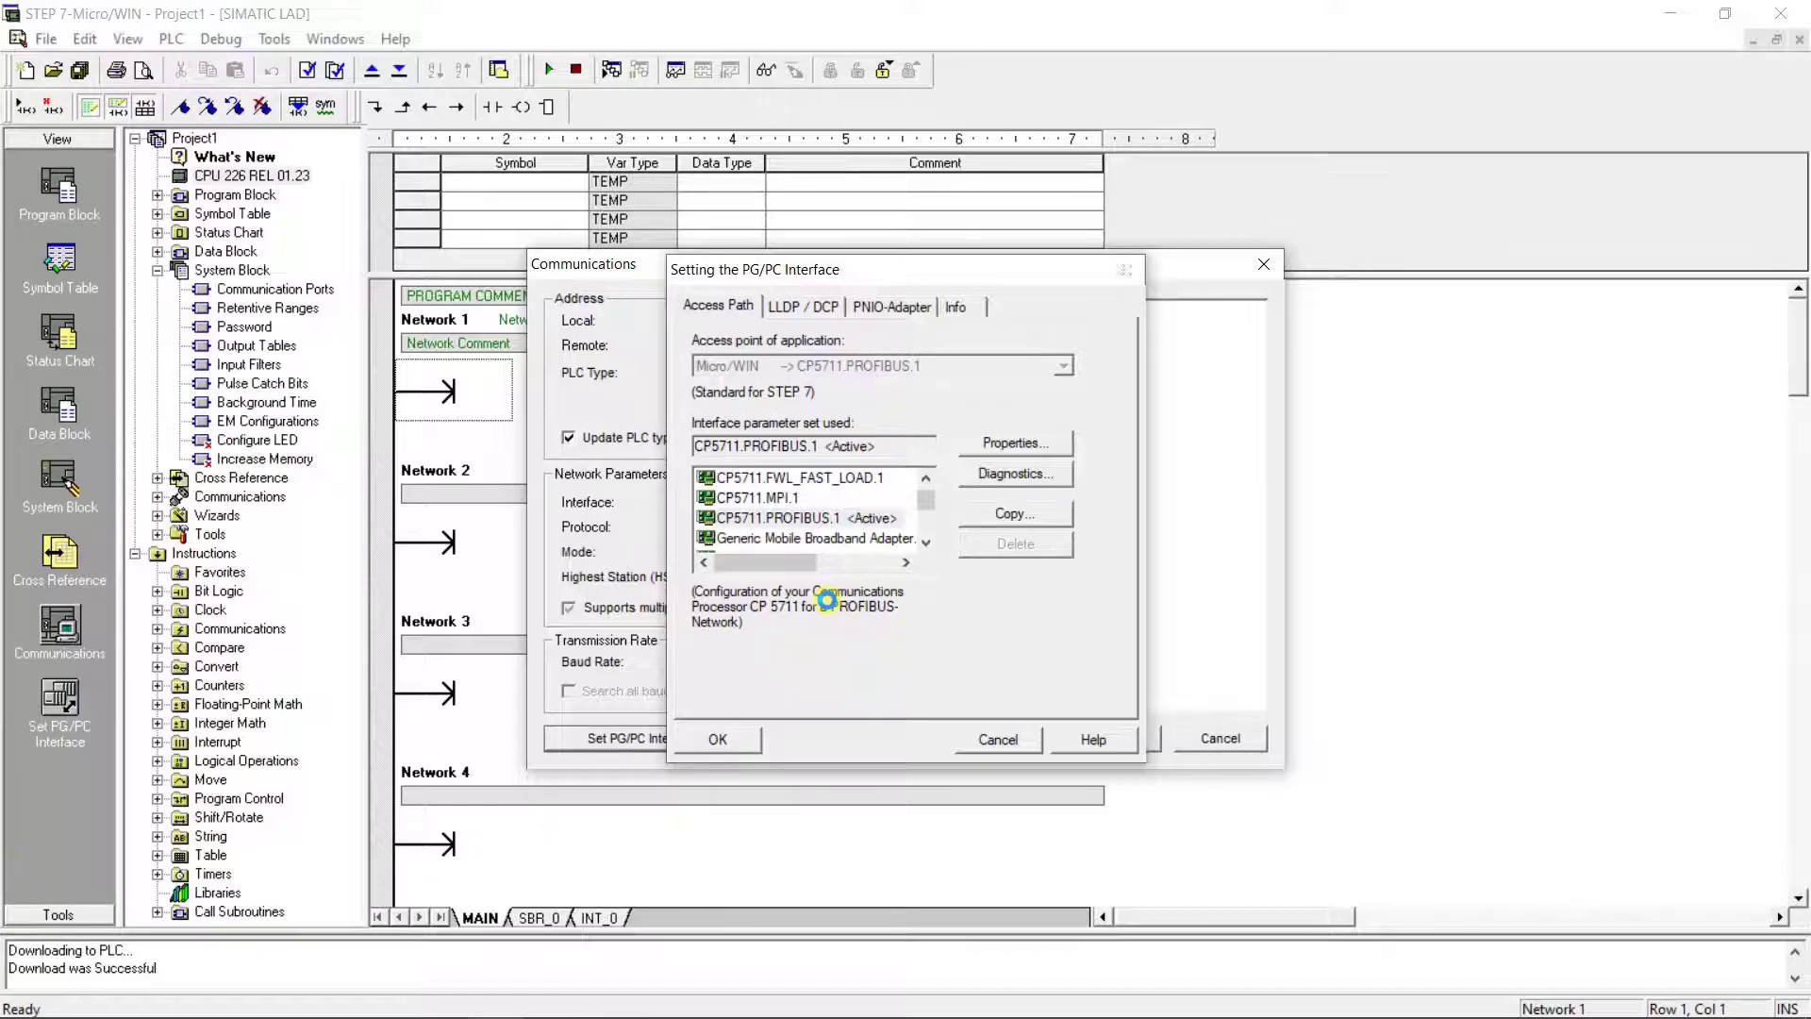
double_click(1066, 358)
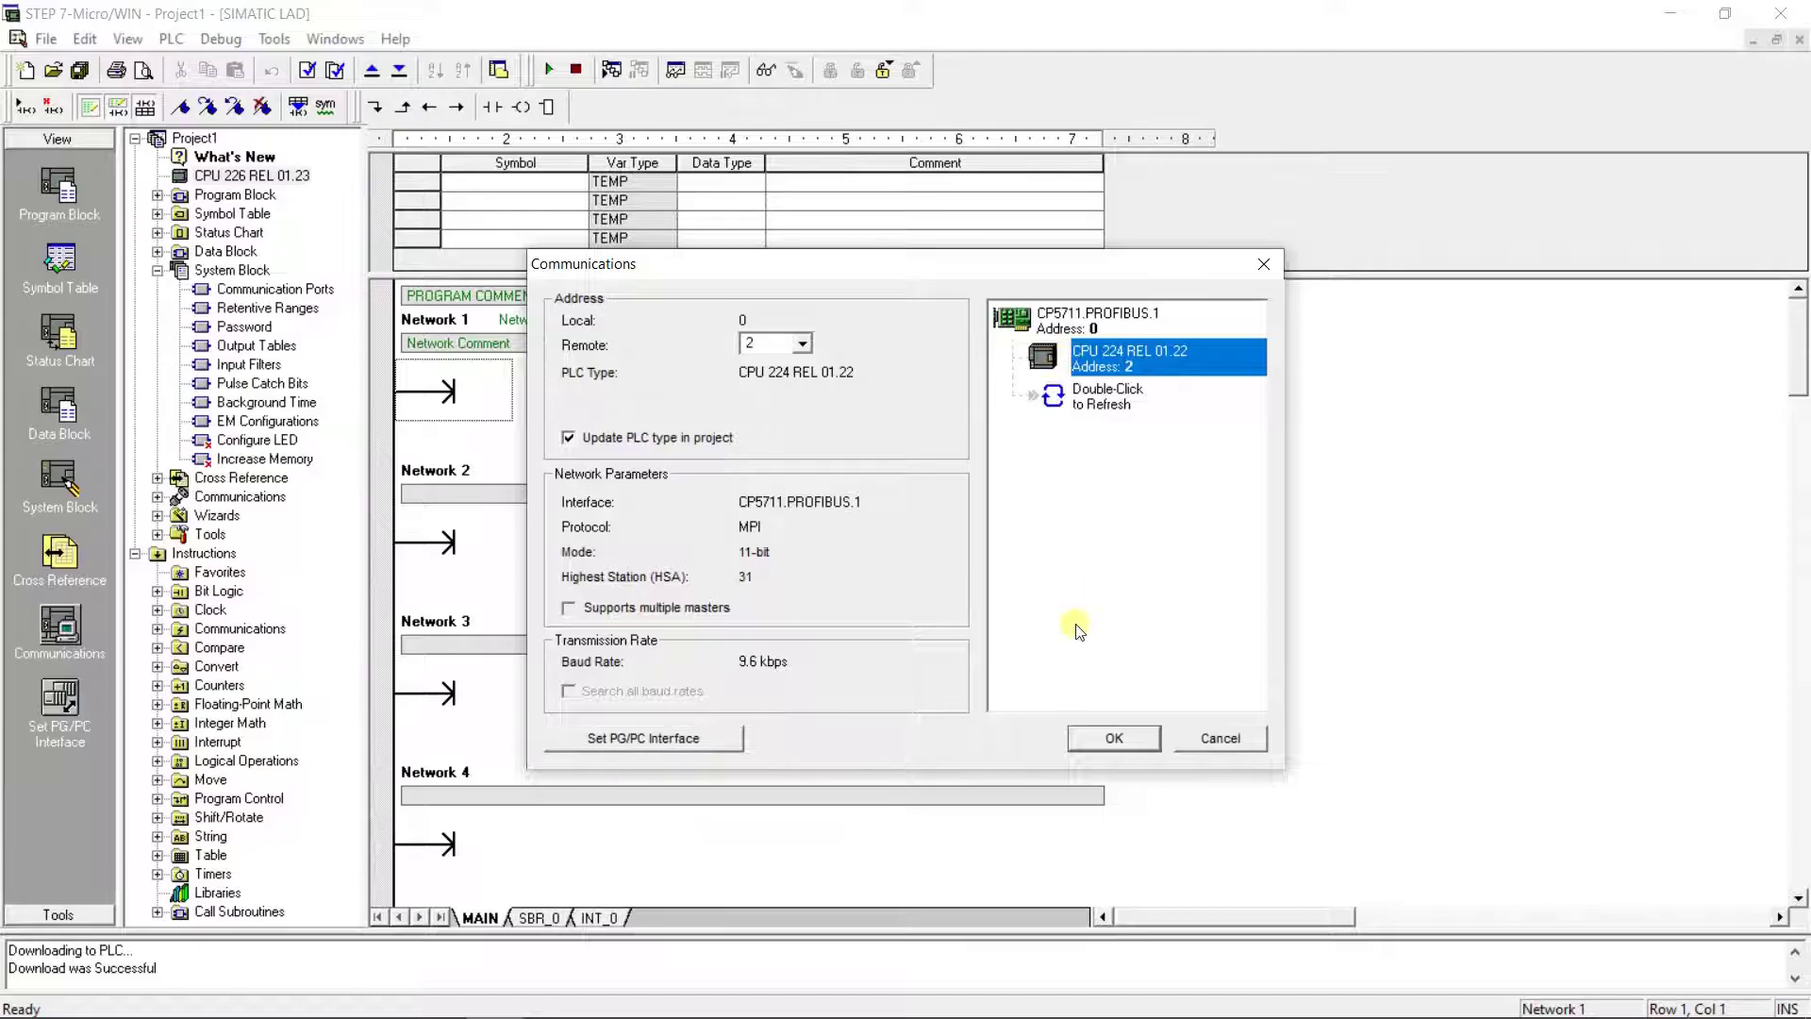
left_click(1111, 741)
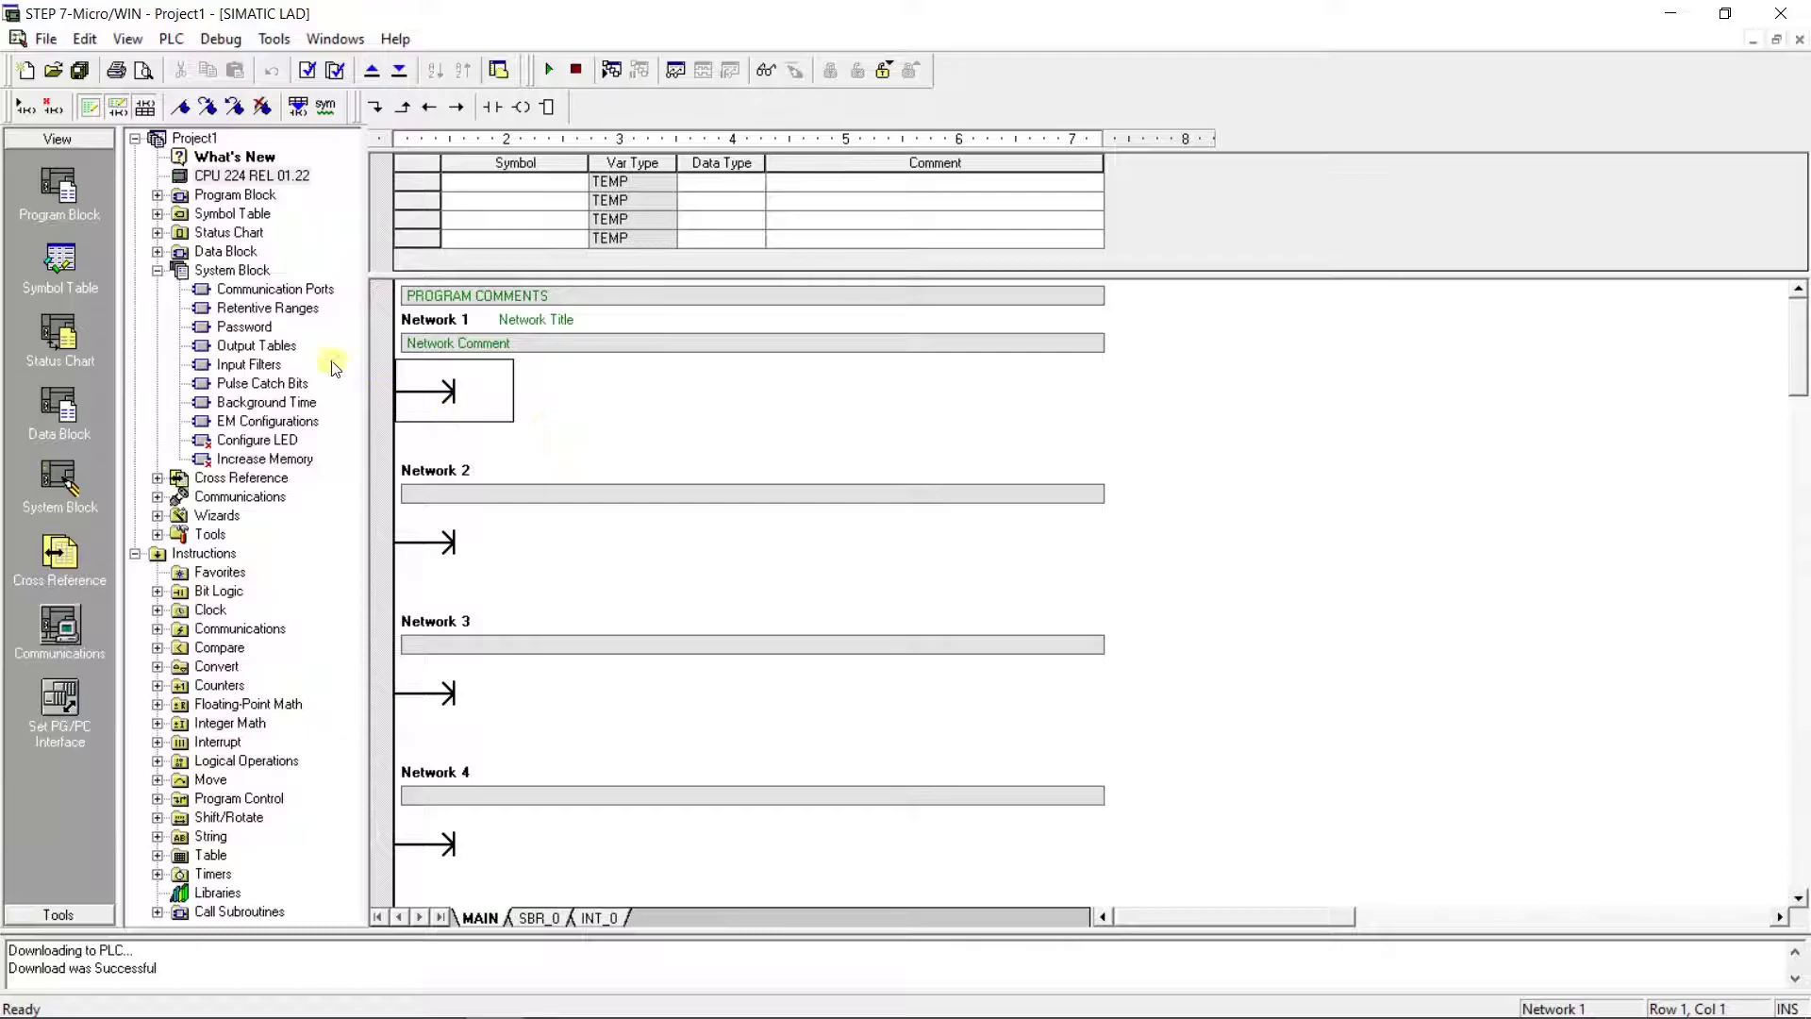
Step: Set the Port 0 baud rate to 187.5 kbps in the System Block's communication port settings
left_click(291, 298)
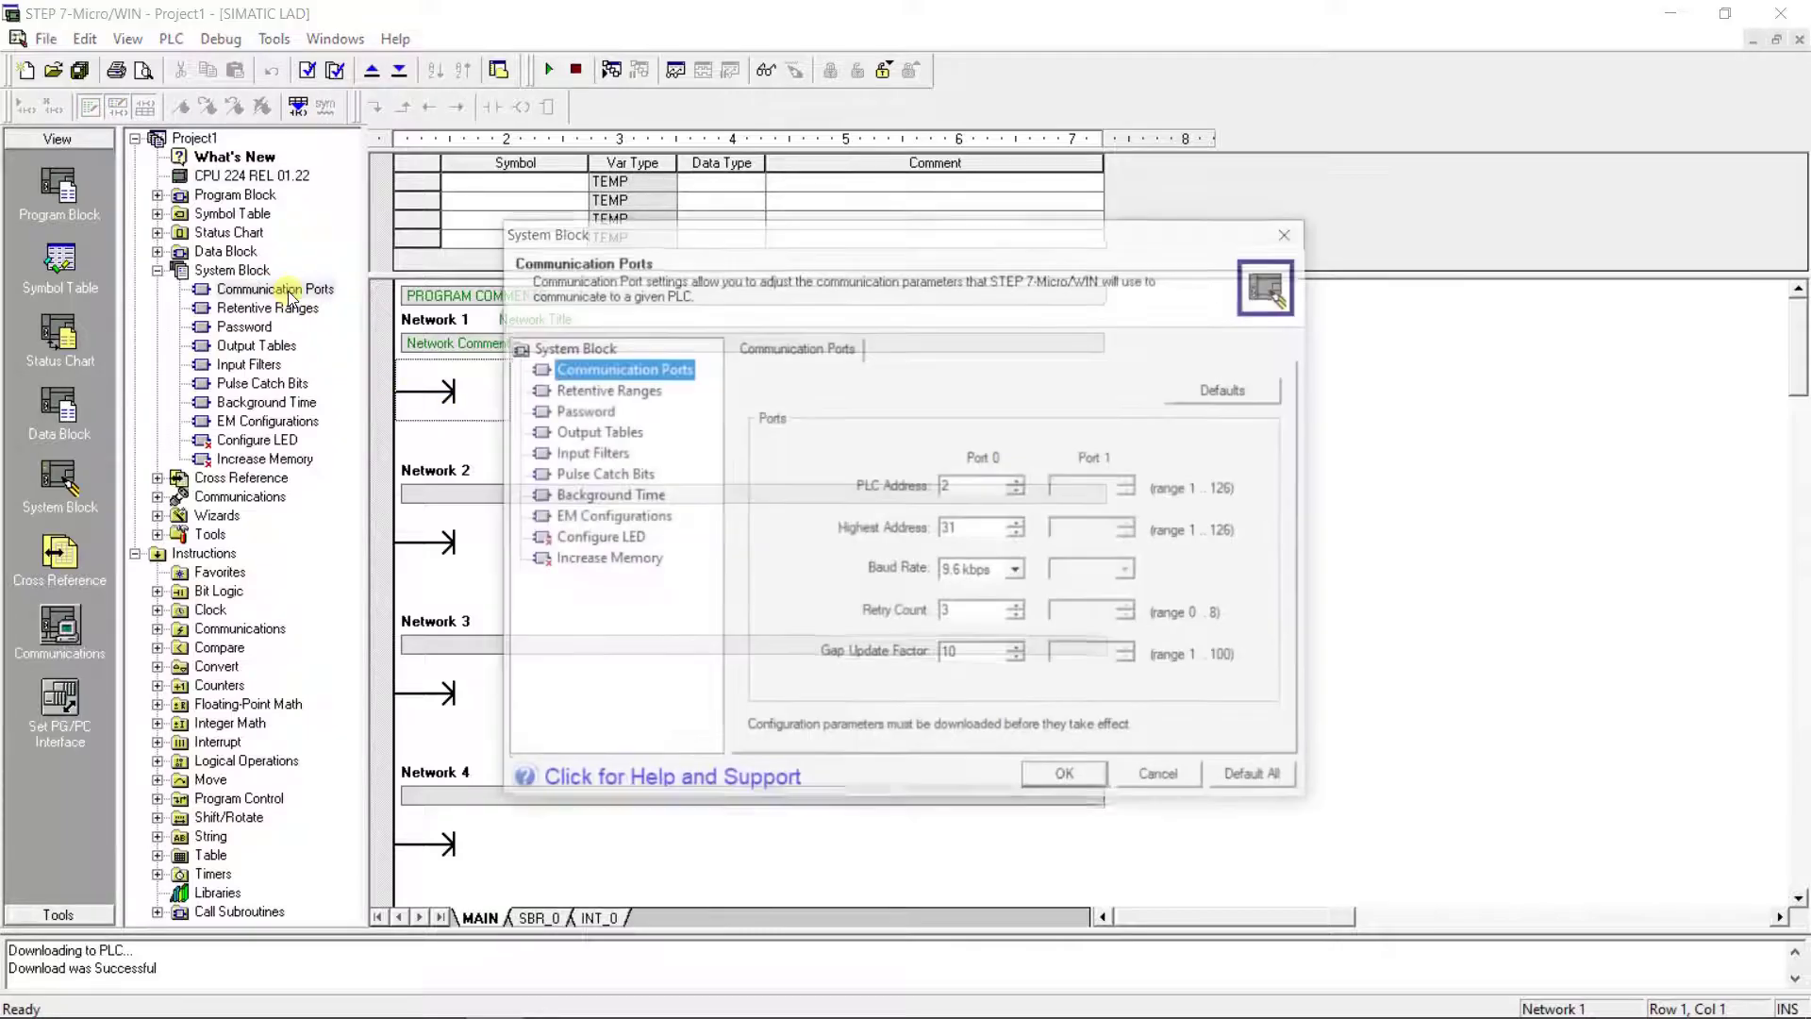
left_click(1017, 572)
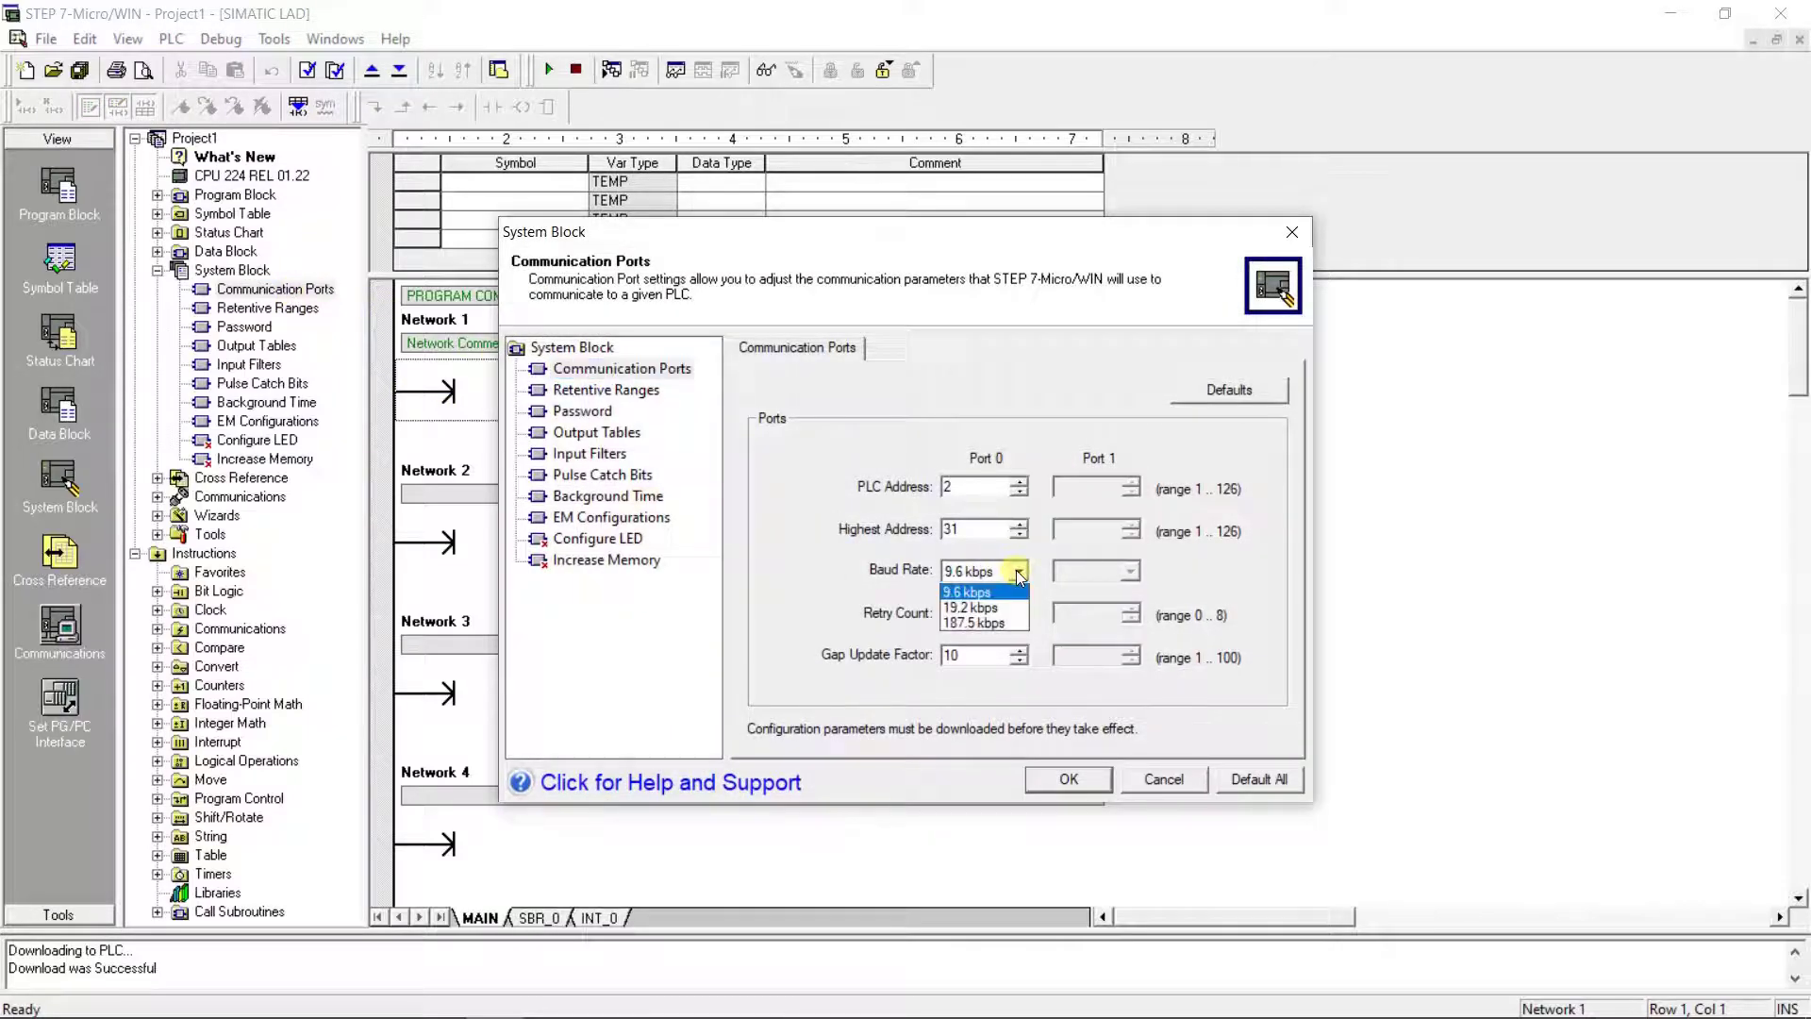
left_click(986, 626)
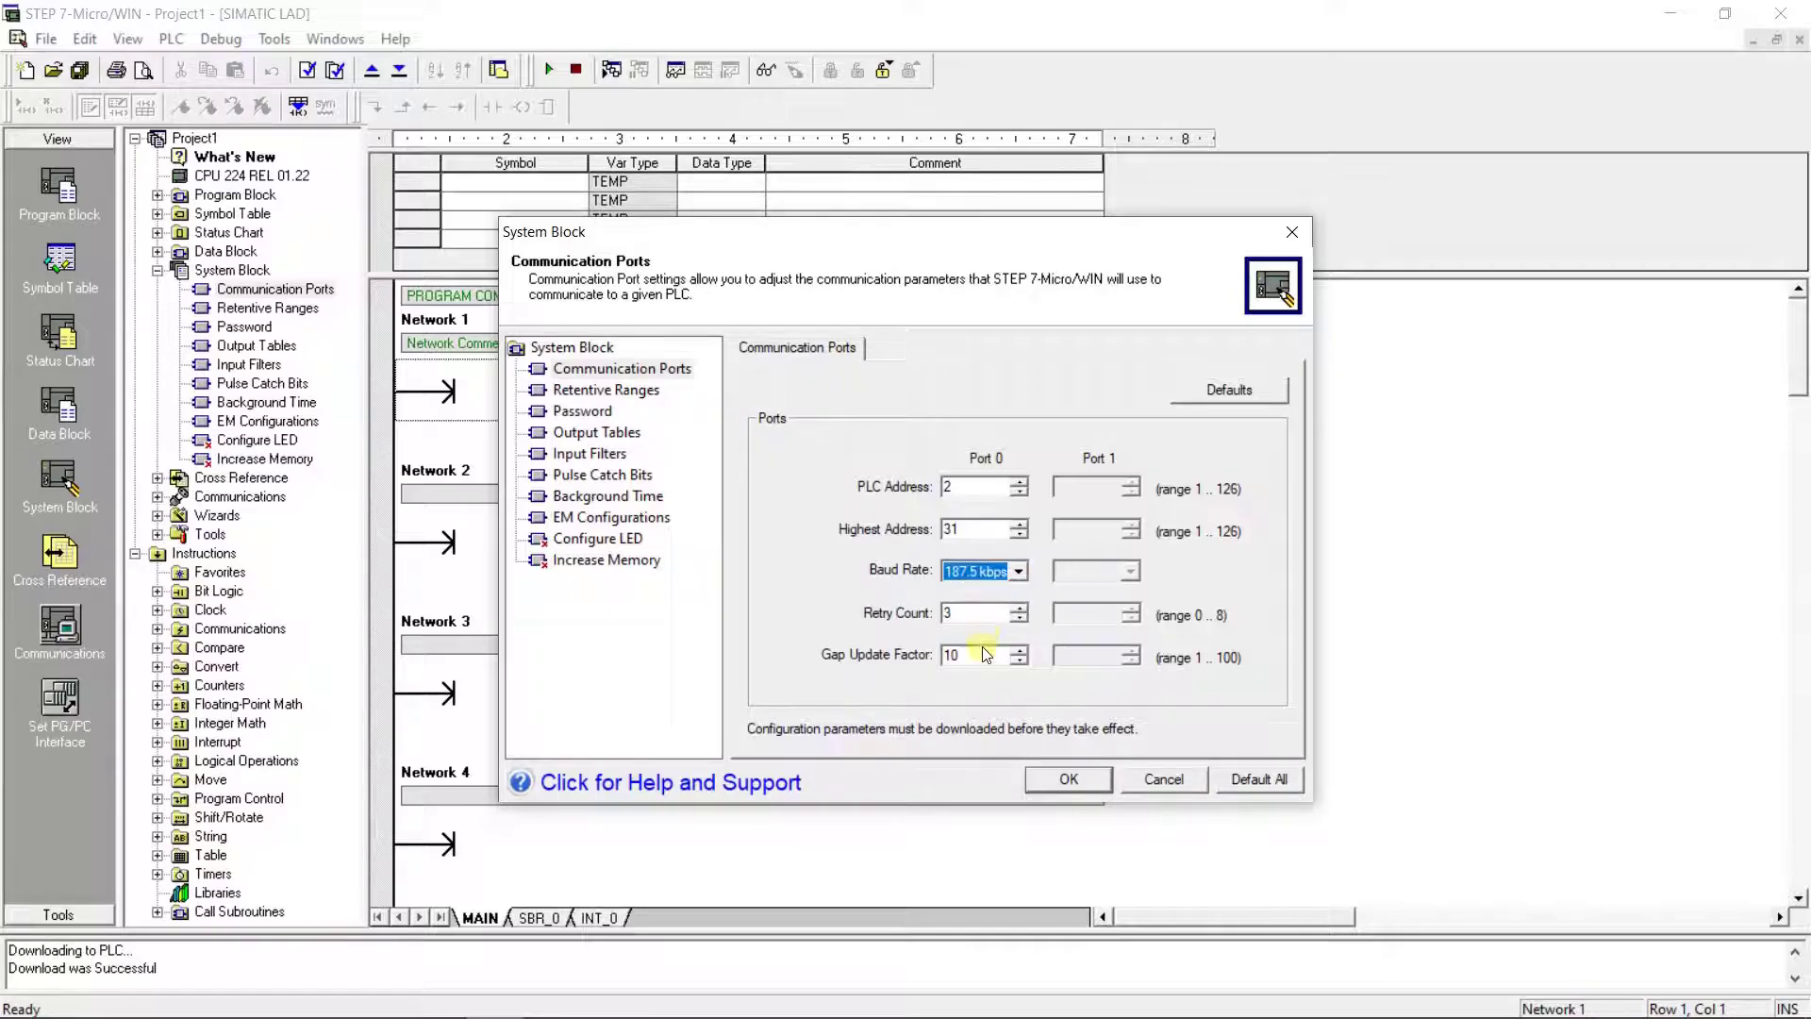
left_click(1069, 781)
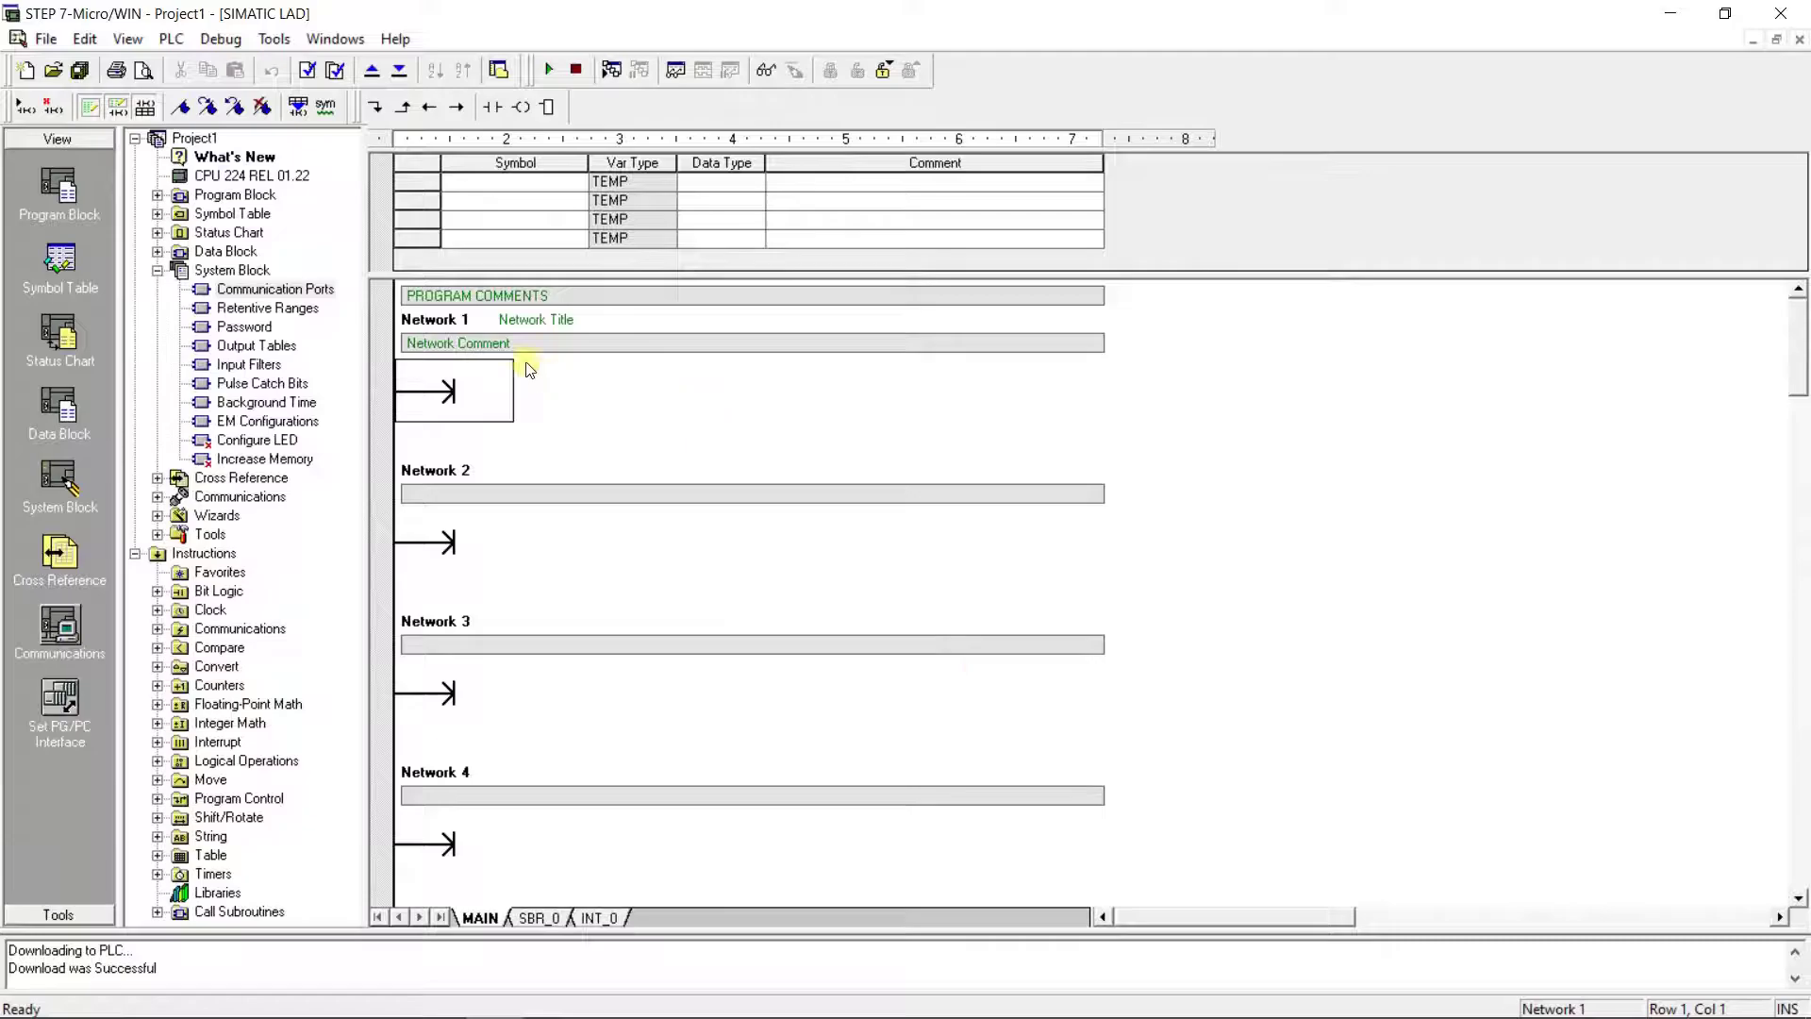
Step: Download only the System Block to the PLC, allowing STOP mode for the transfer and RUN mode after it
left_click(400, 75)
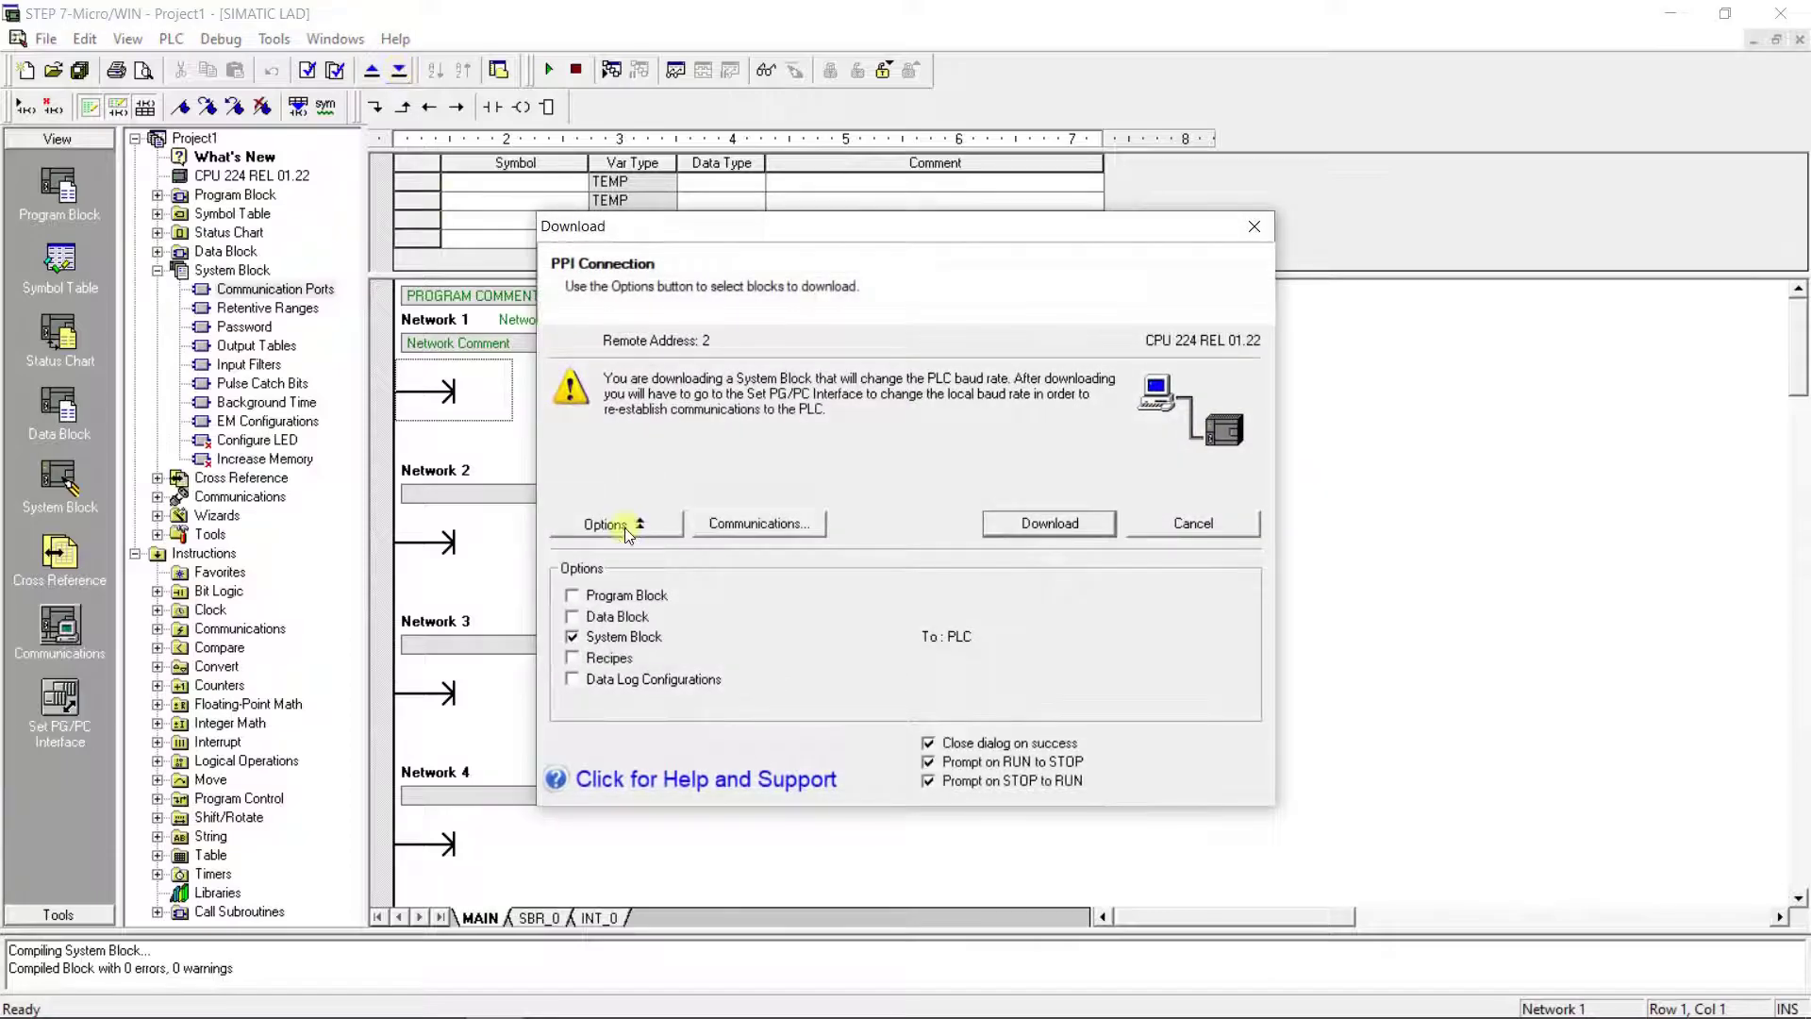
left_click(572, 637)
left_click(573, 638)
left_click(1043, 530)
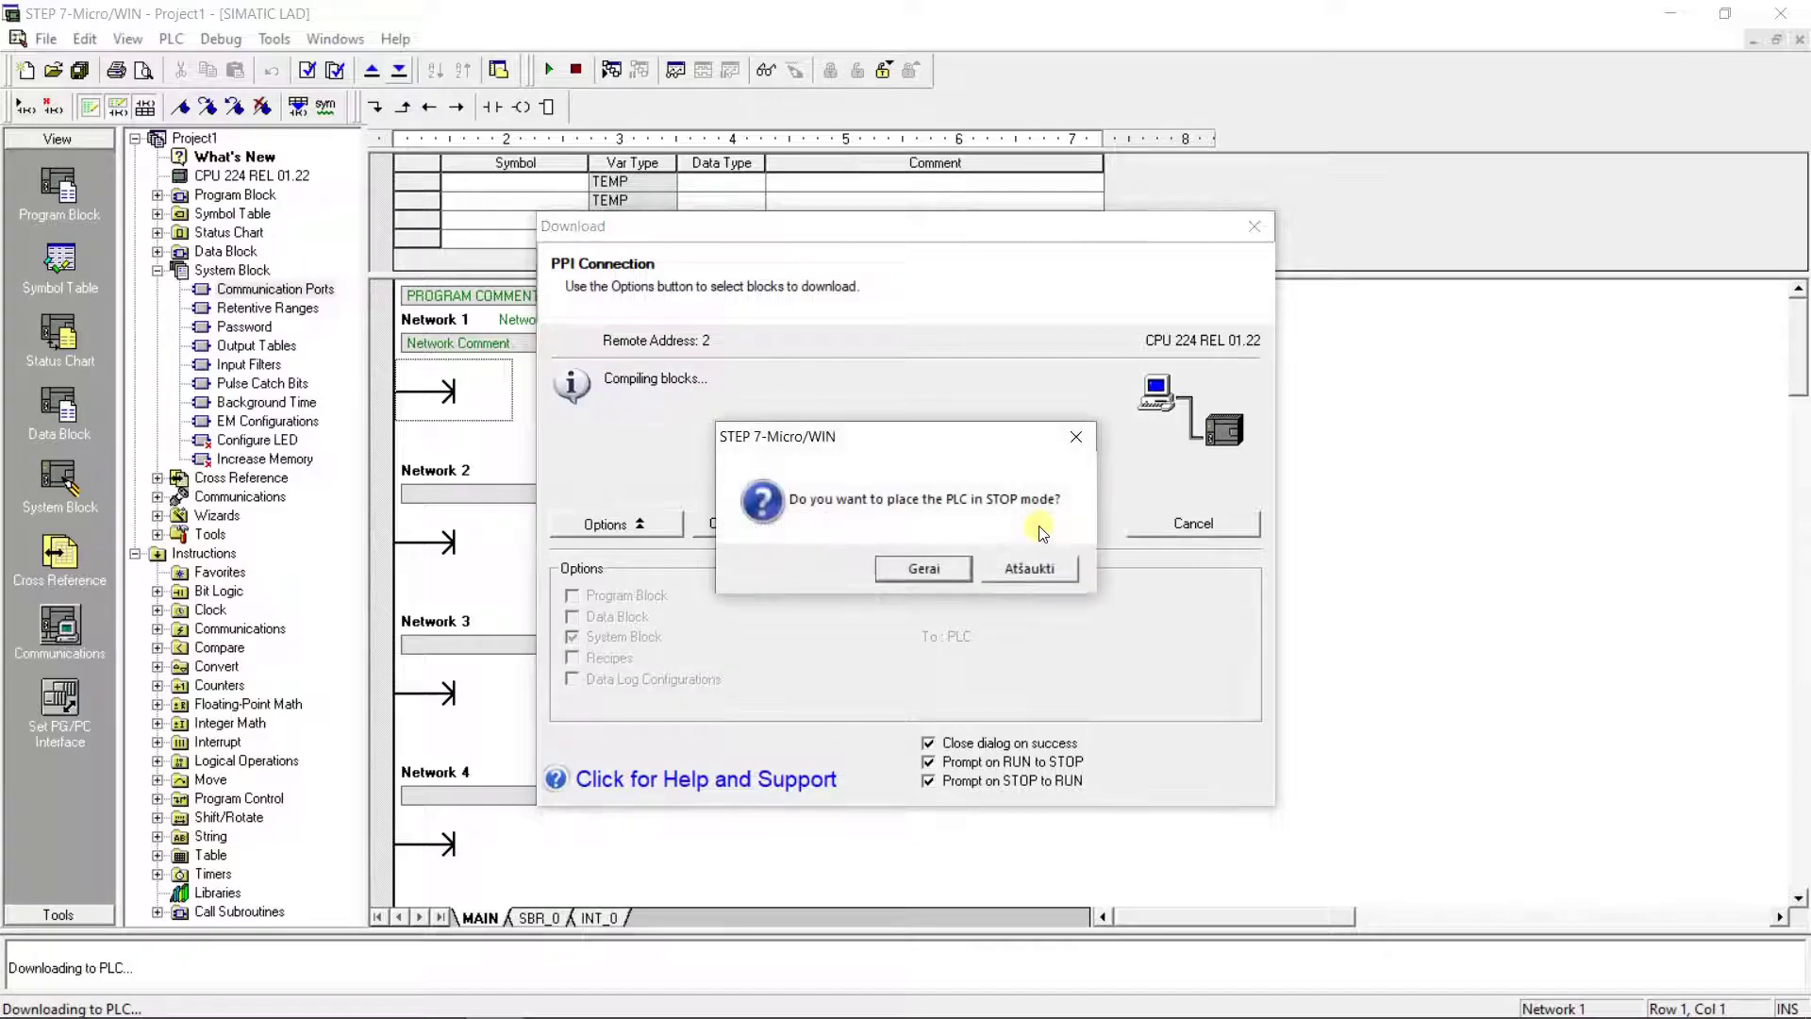
left_click(925, 570)
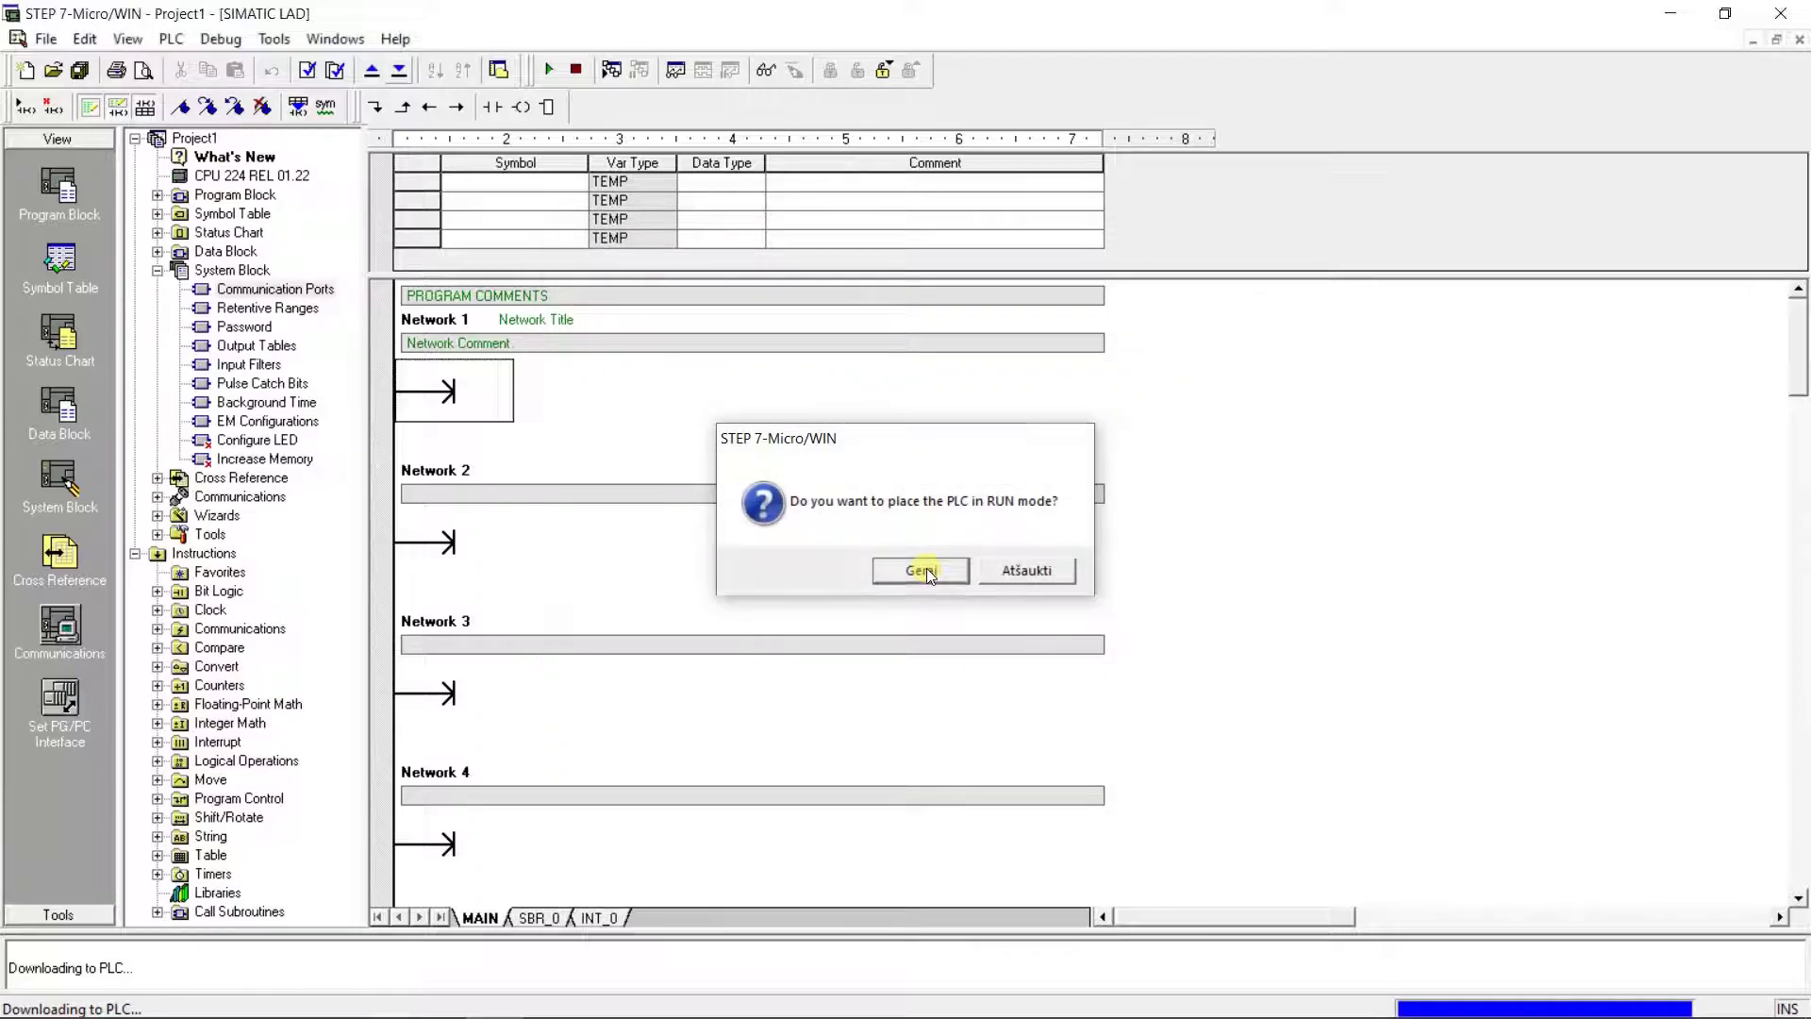
left_click(924, 572)
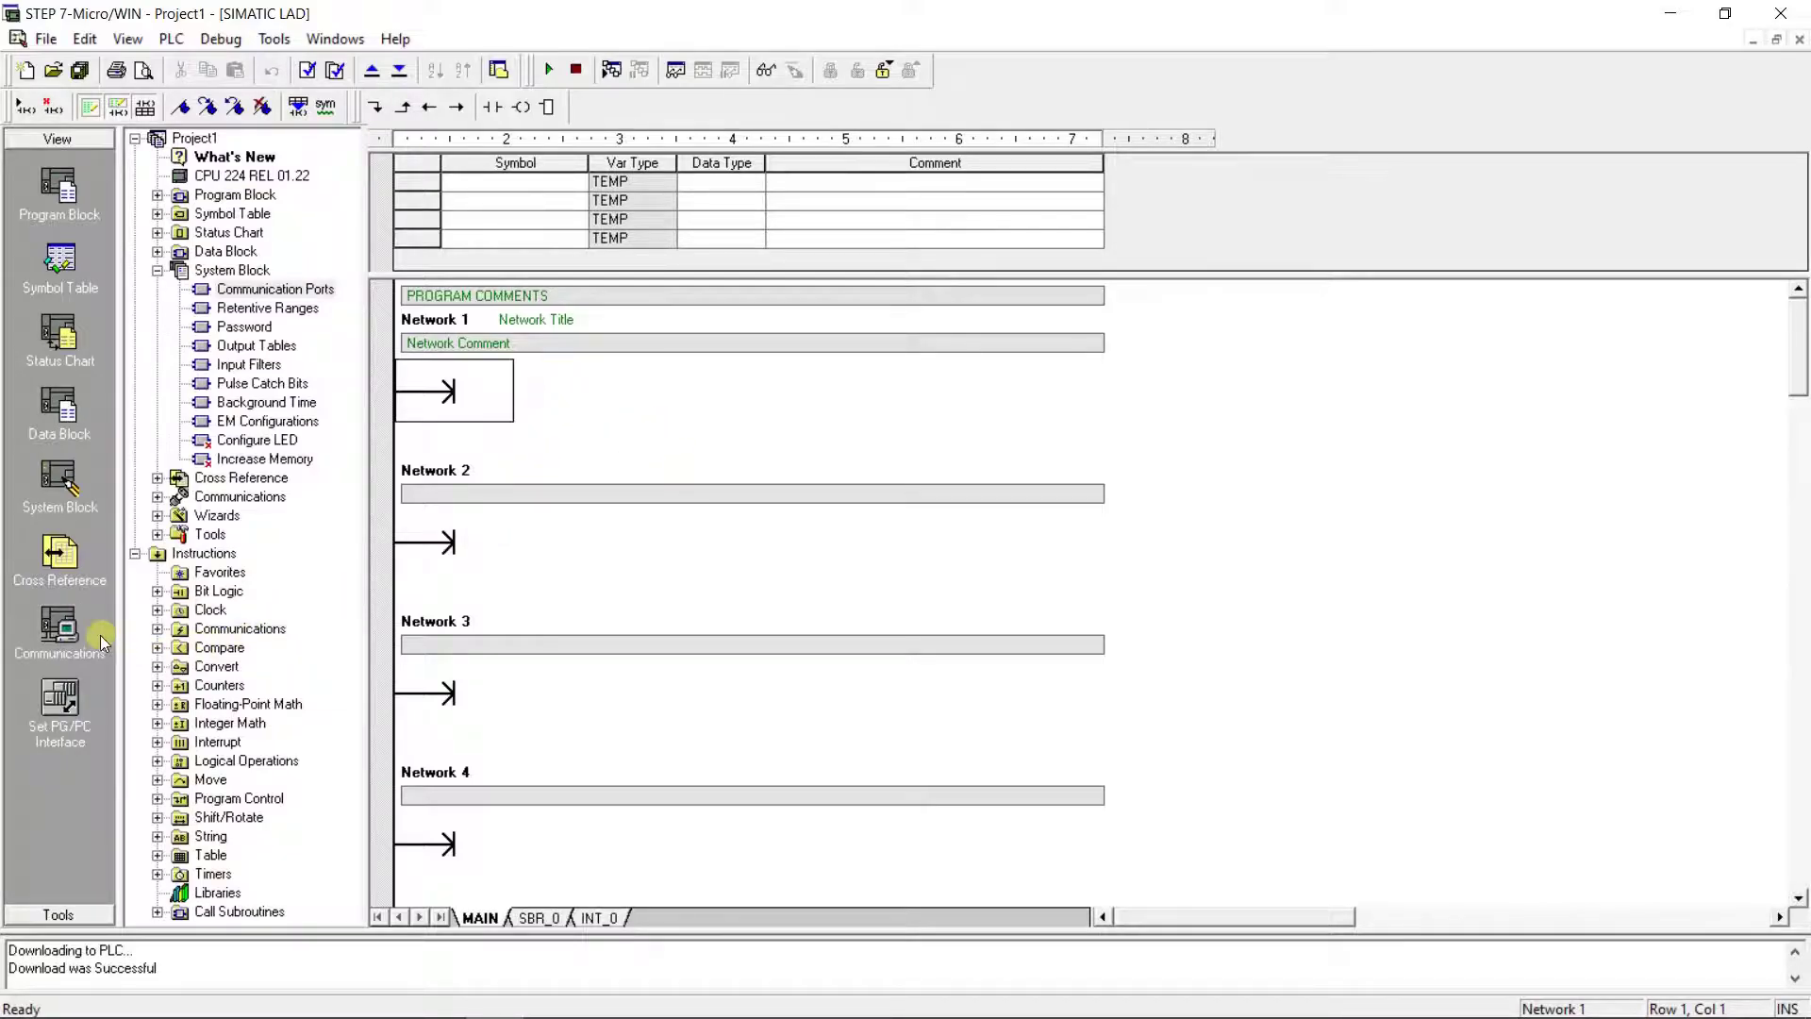
Step: Set the CP5711.PROFIBUS.1 transmission rate to 187.5 kbps in the PG/PC interface properties and apply it
left_click(65, 619)
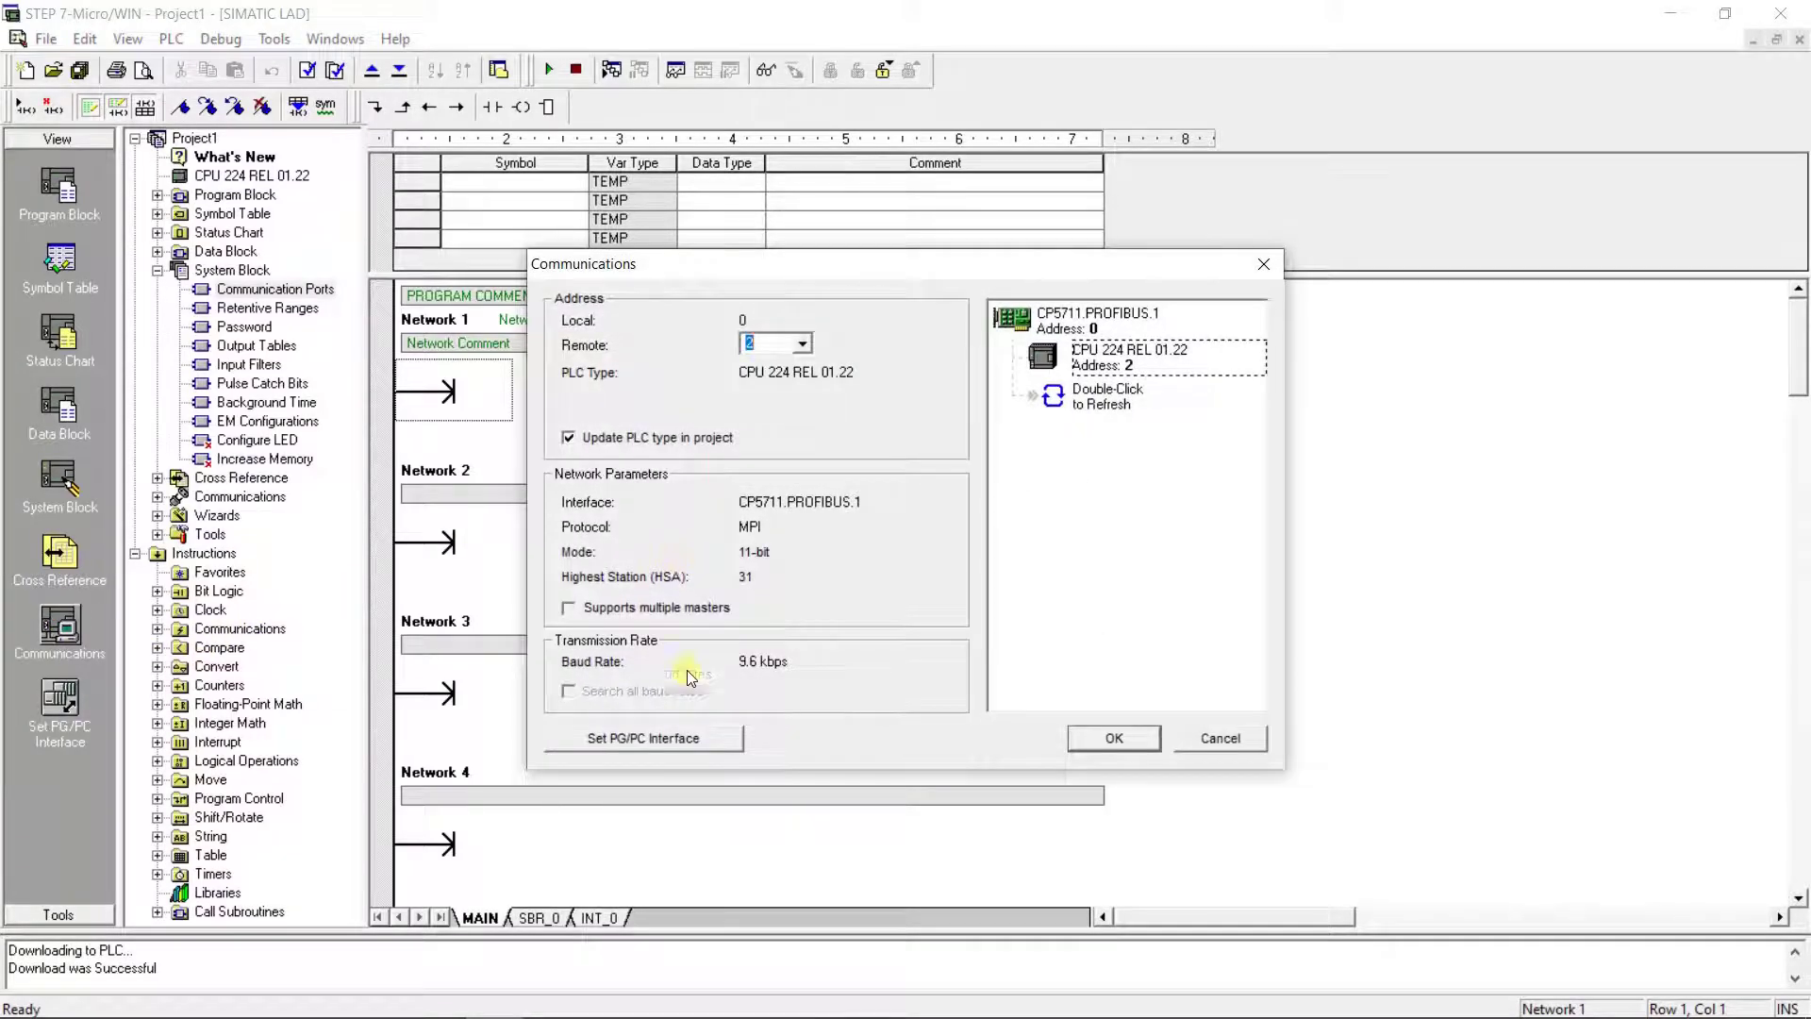
left_click(672, 740)
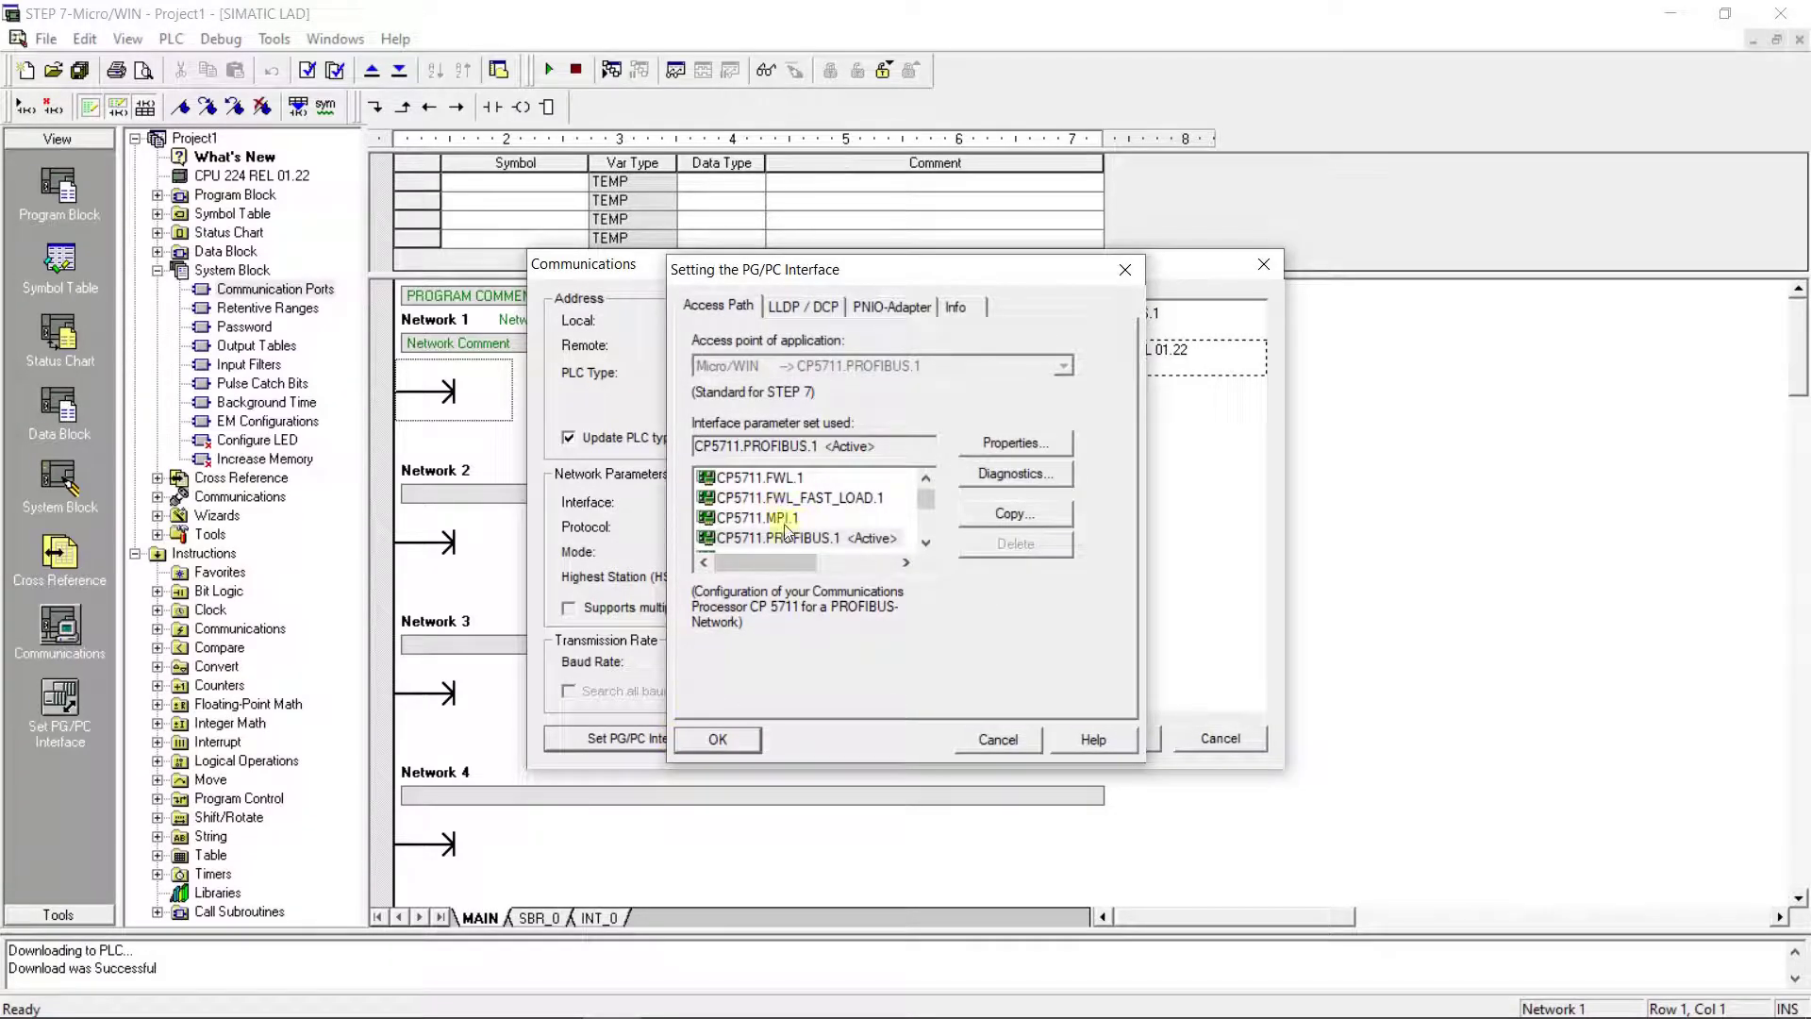
left_click(1002, 453)
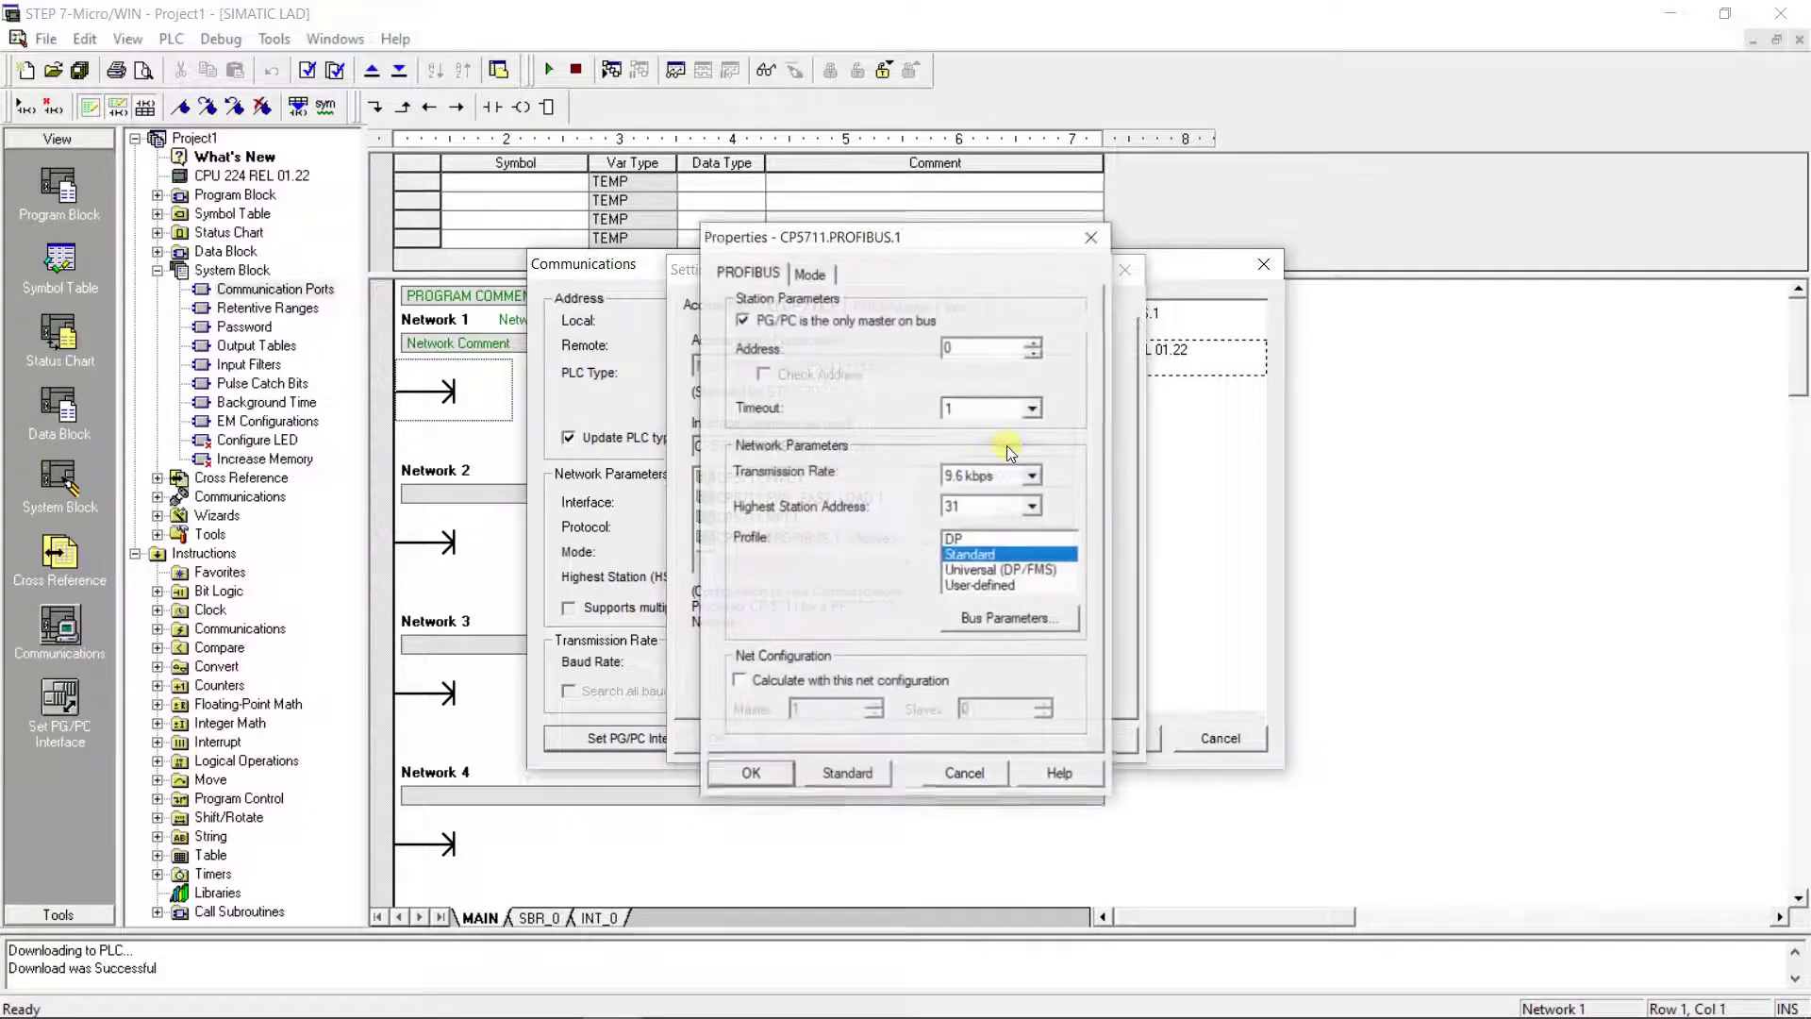
left_click(1035, 477)
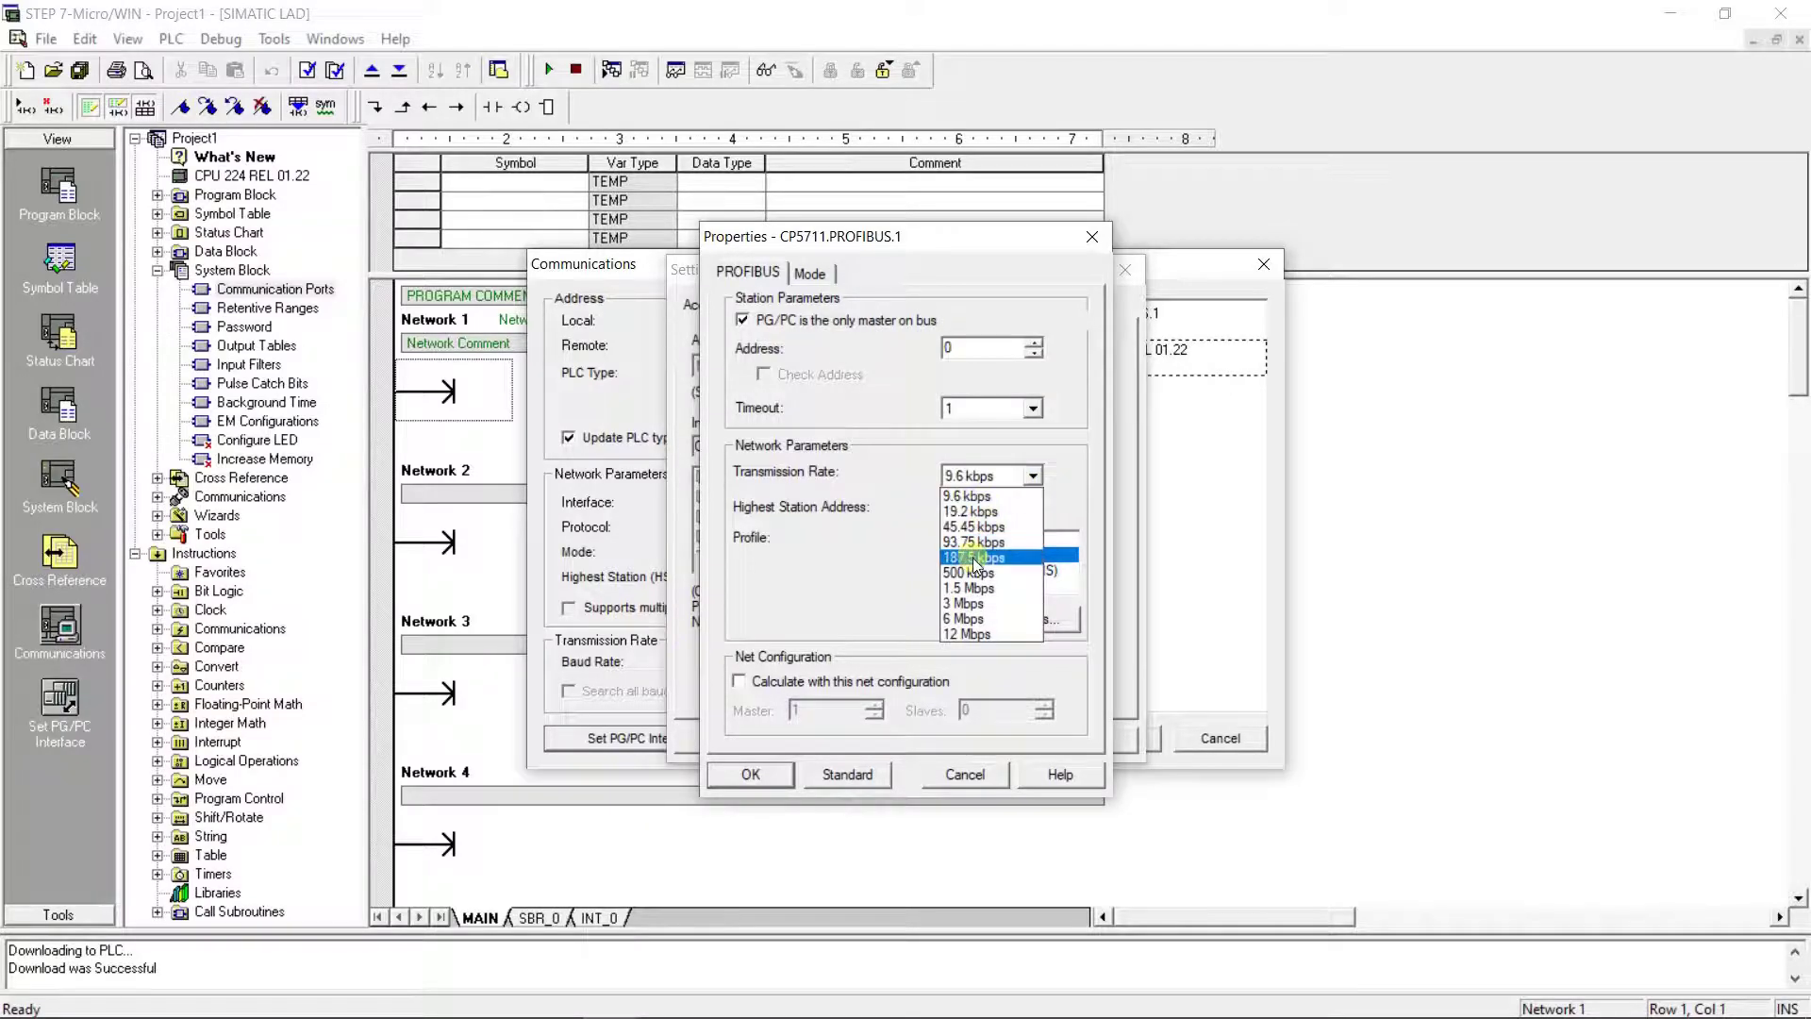
left_click(976, 560)
left_click(766, 773)
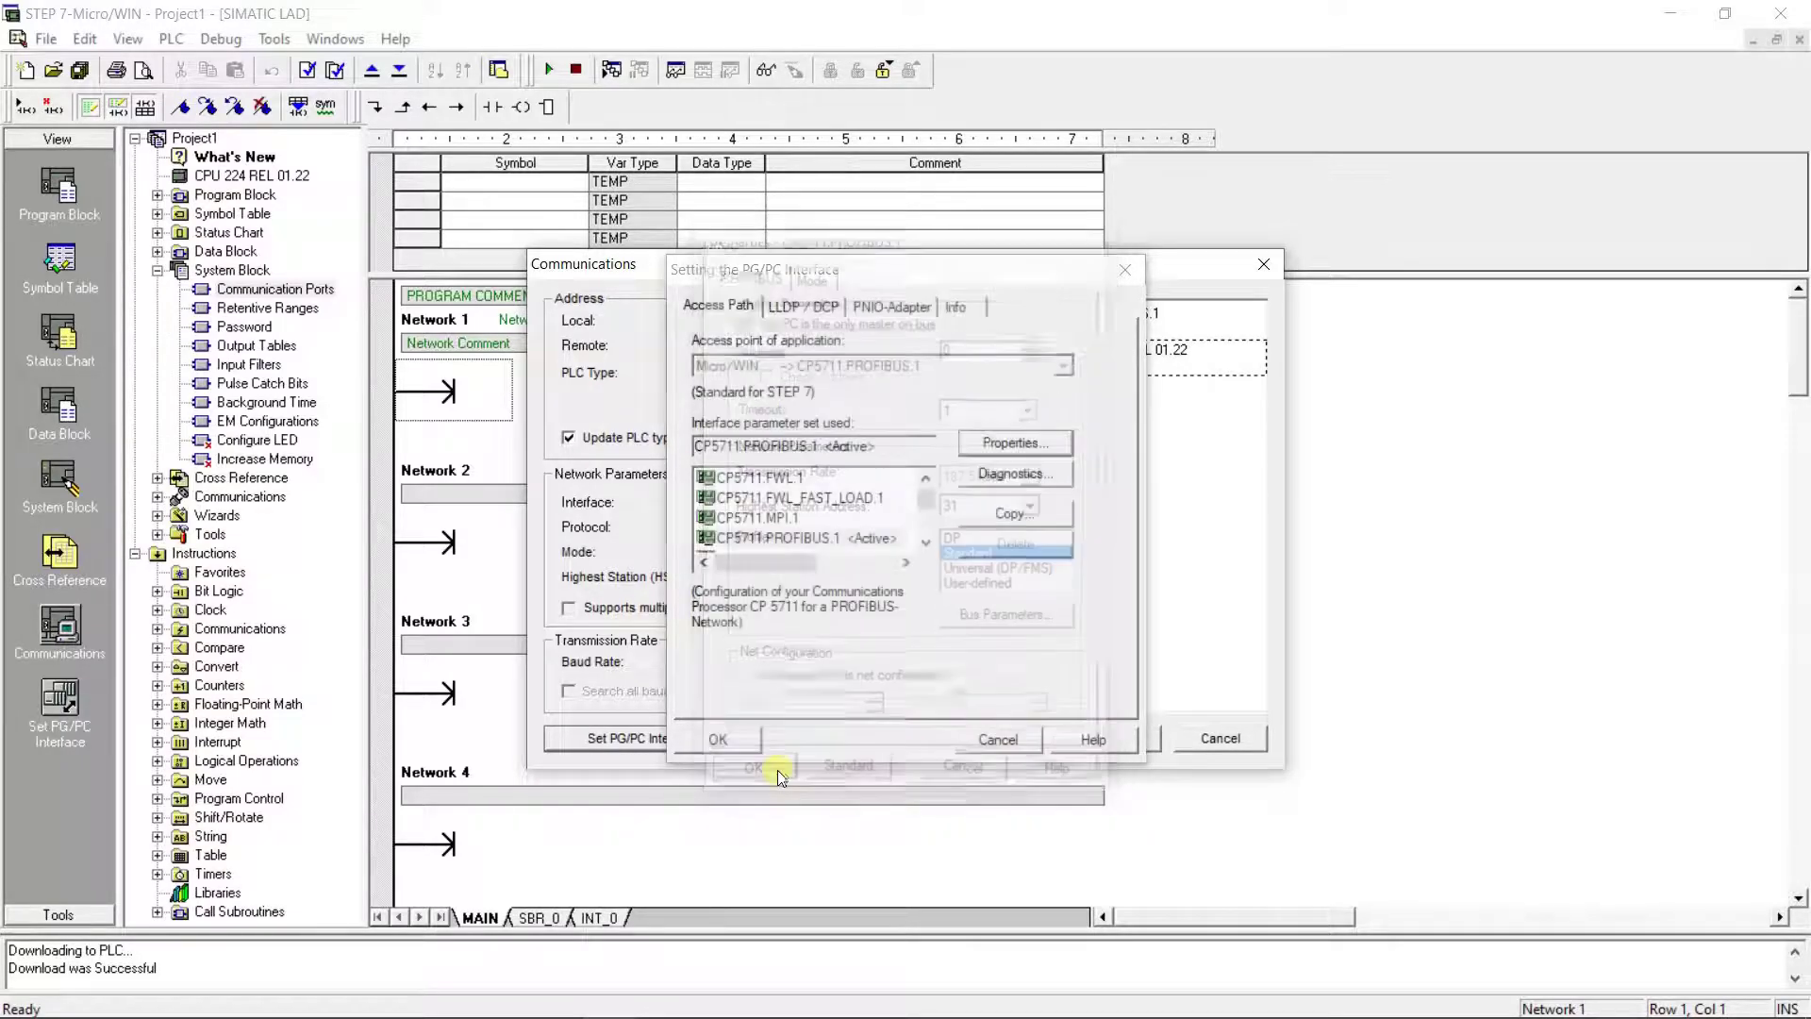
left_click(723, 739)
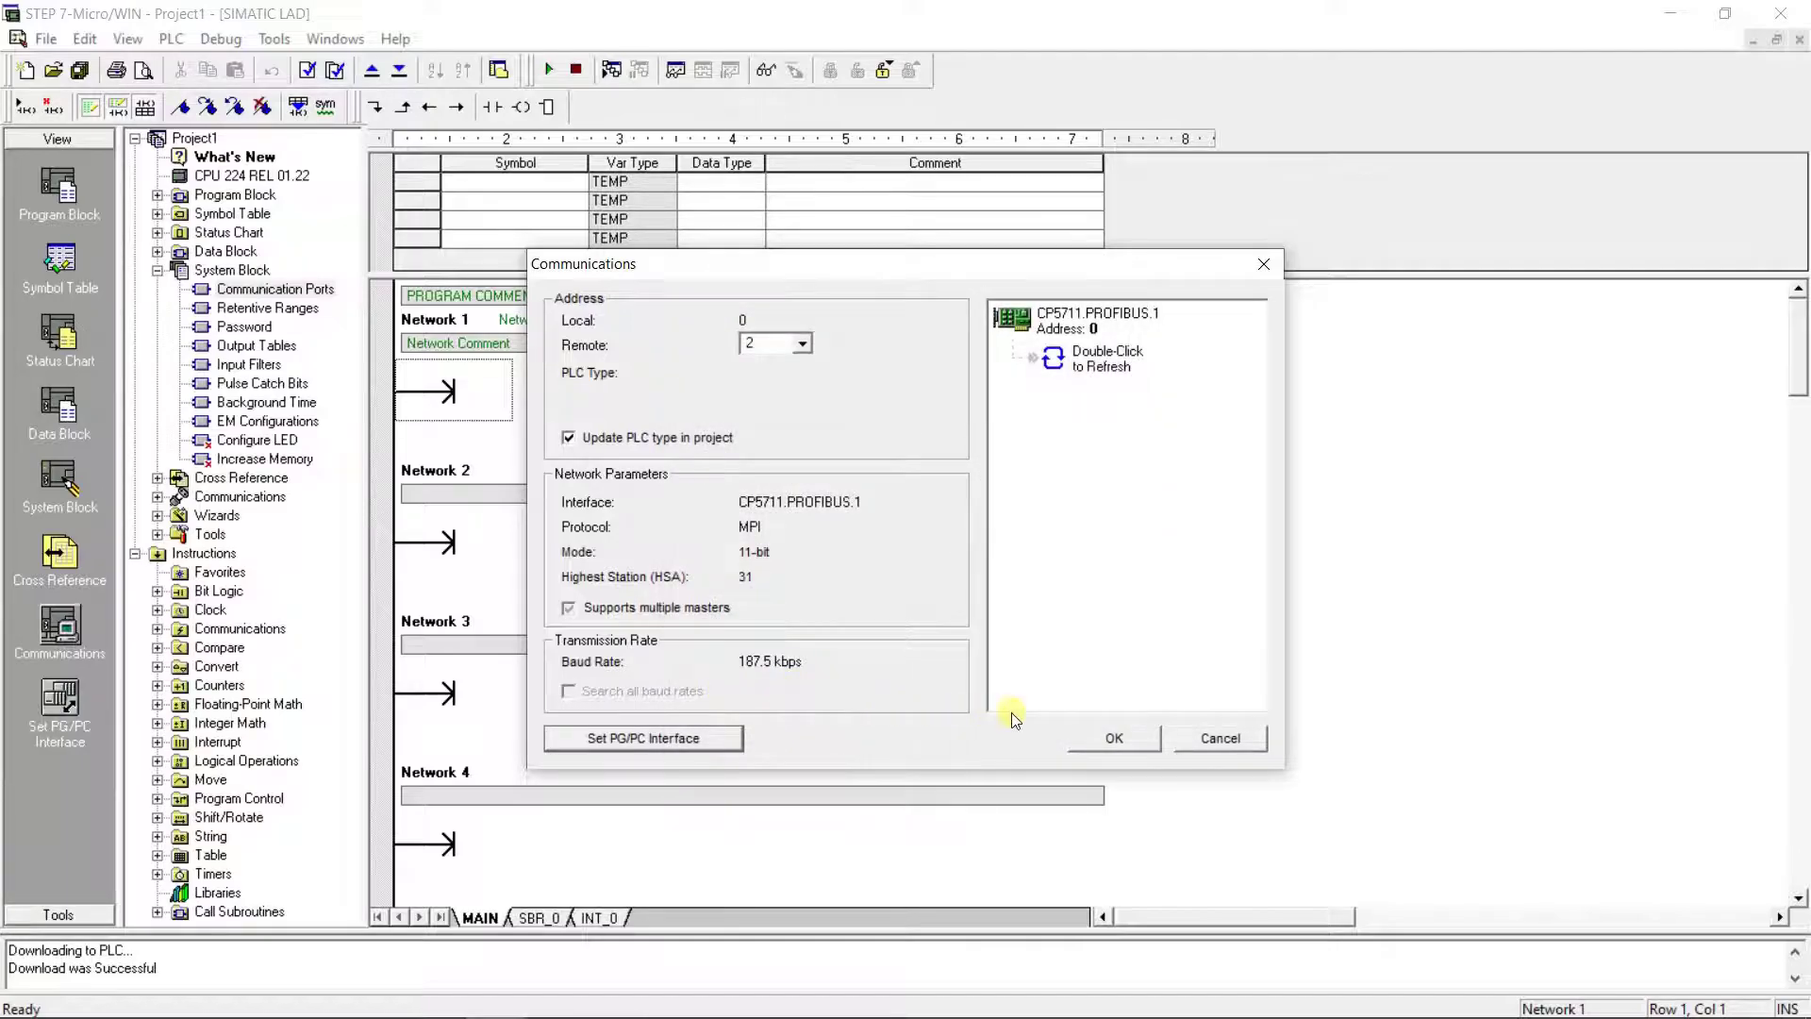
Step: Search the bus for the PLC, accept CPU 224 REL 01.22 at address 2, and place it in RUN mode
double_click(1113, 356)
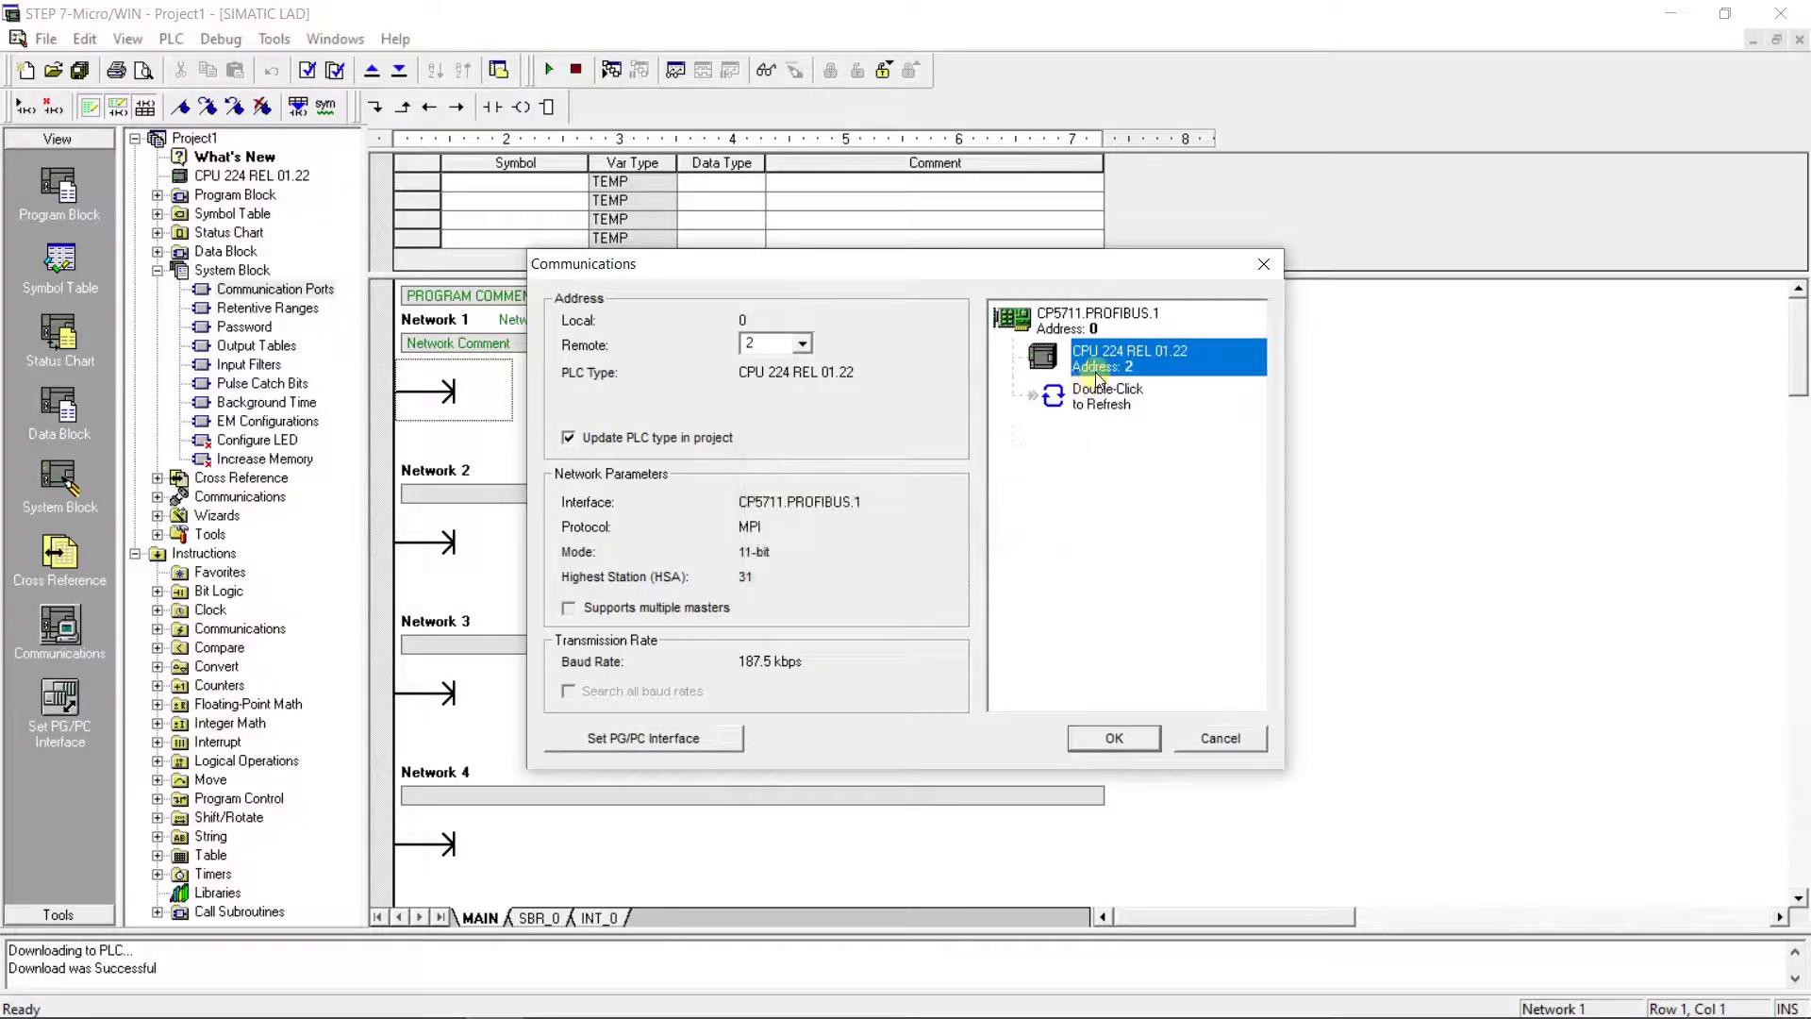
left_click(1116, 738)
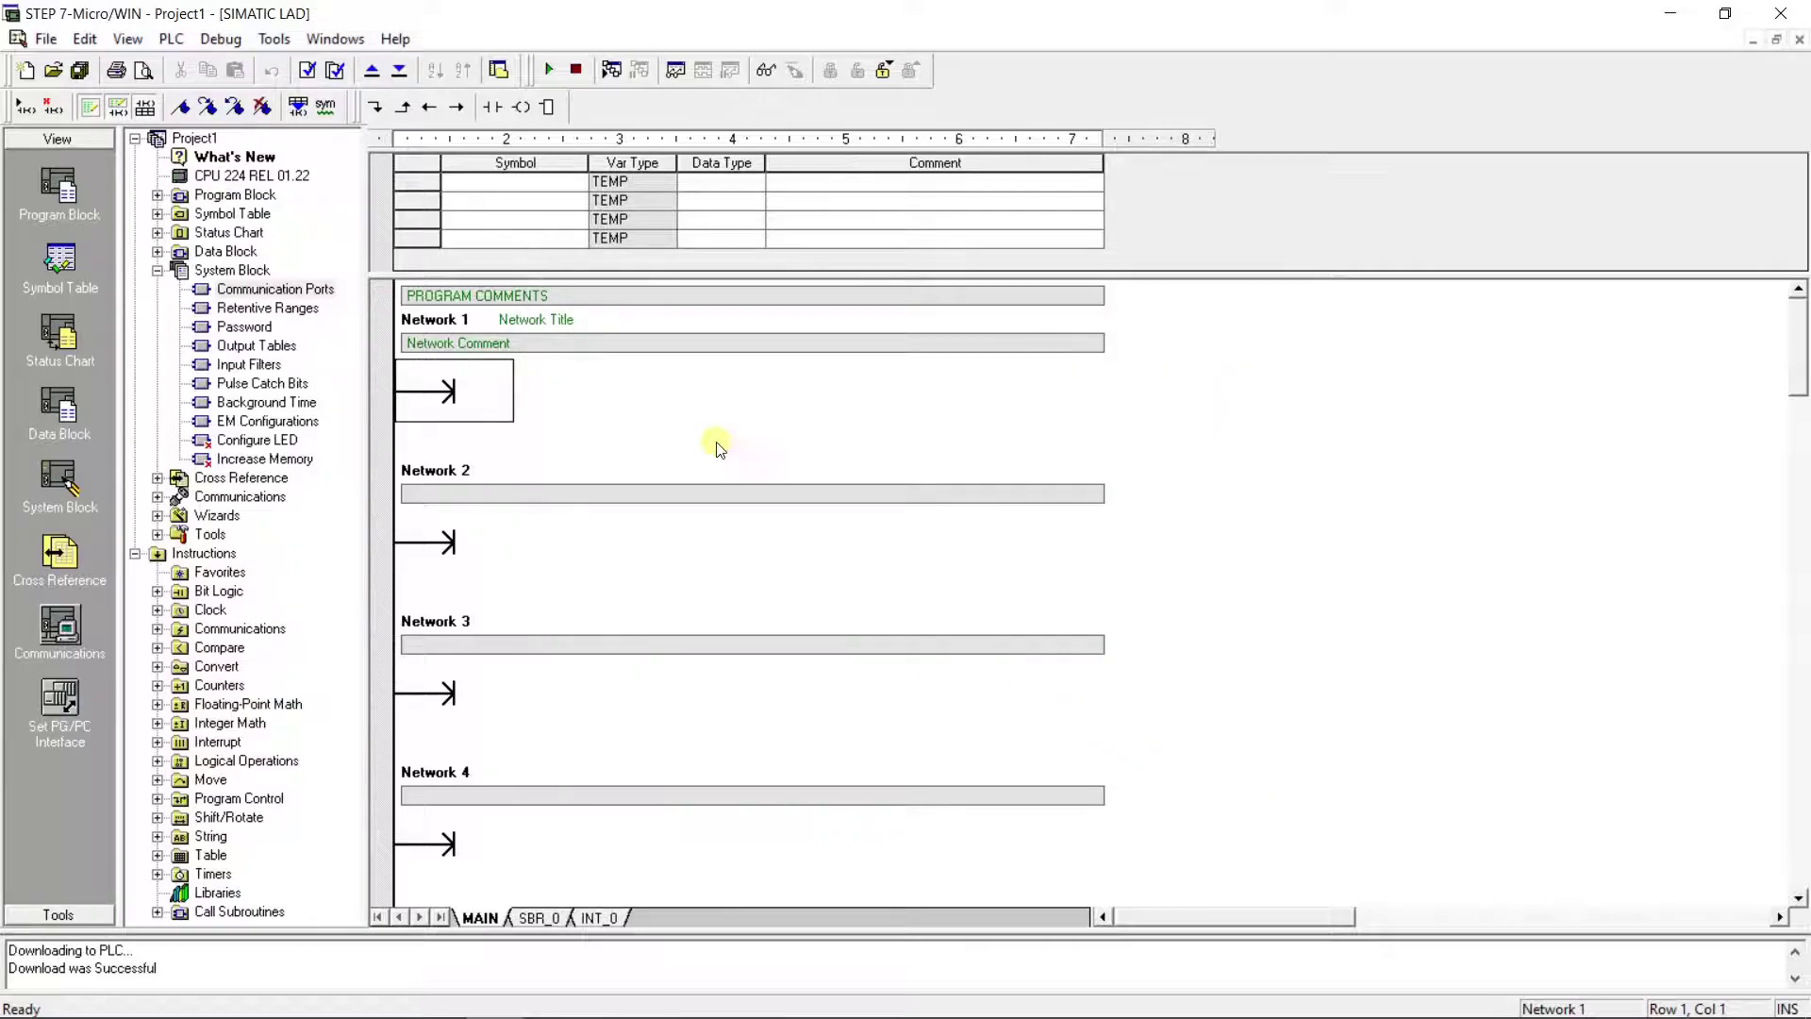
left_click(552, 72)
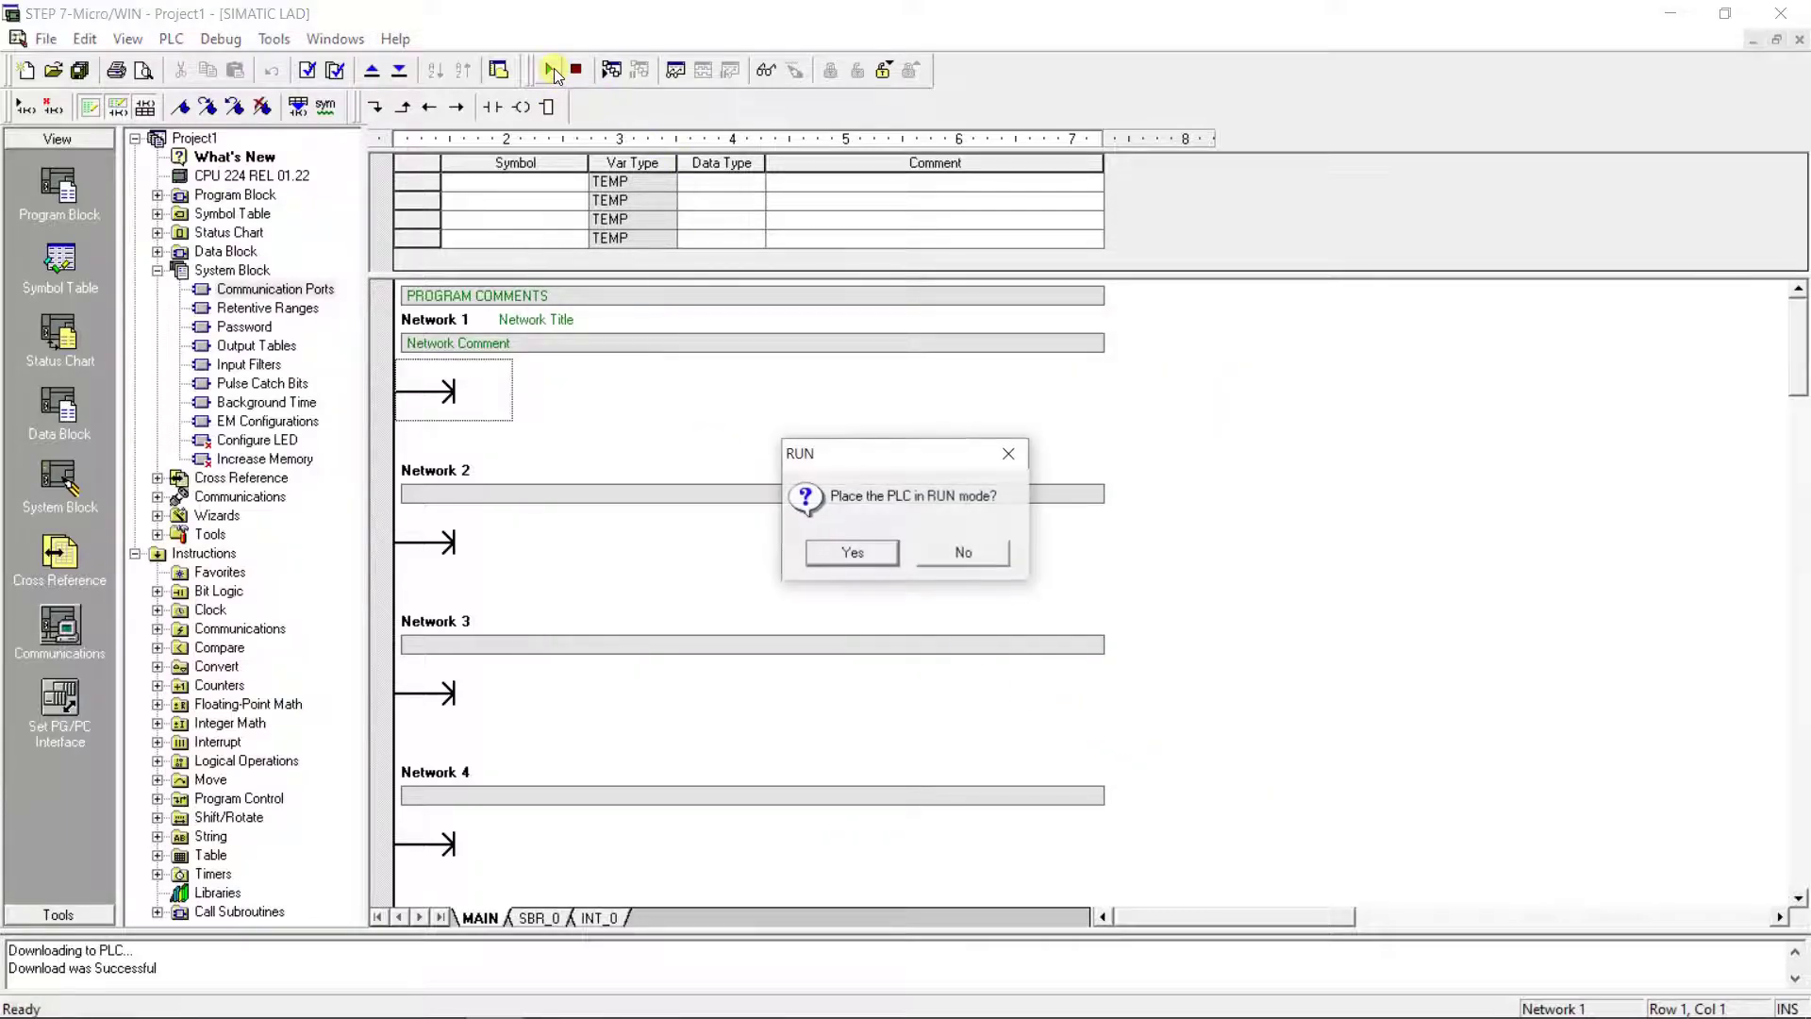
left_click(853, 555)
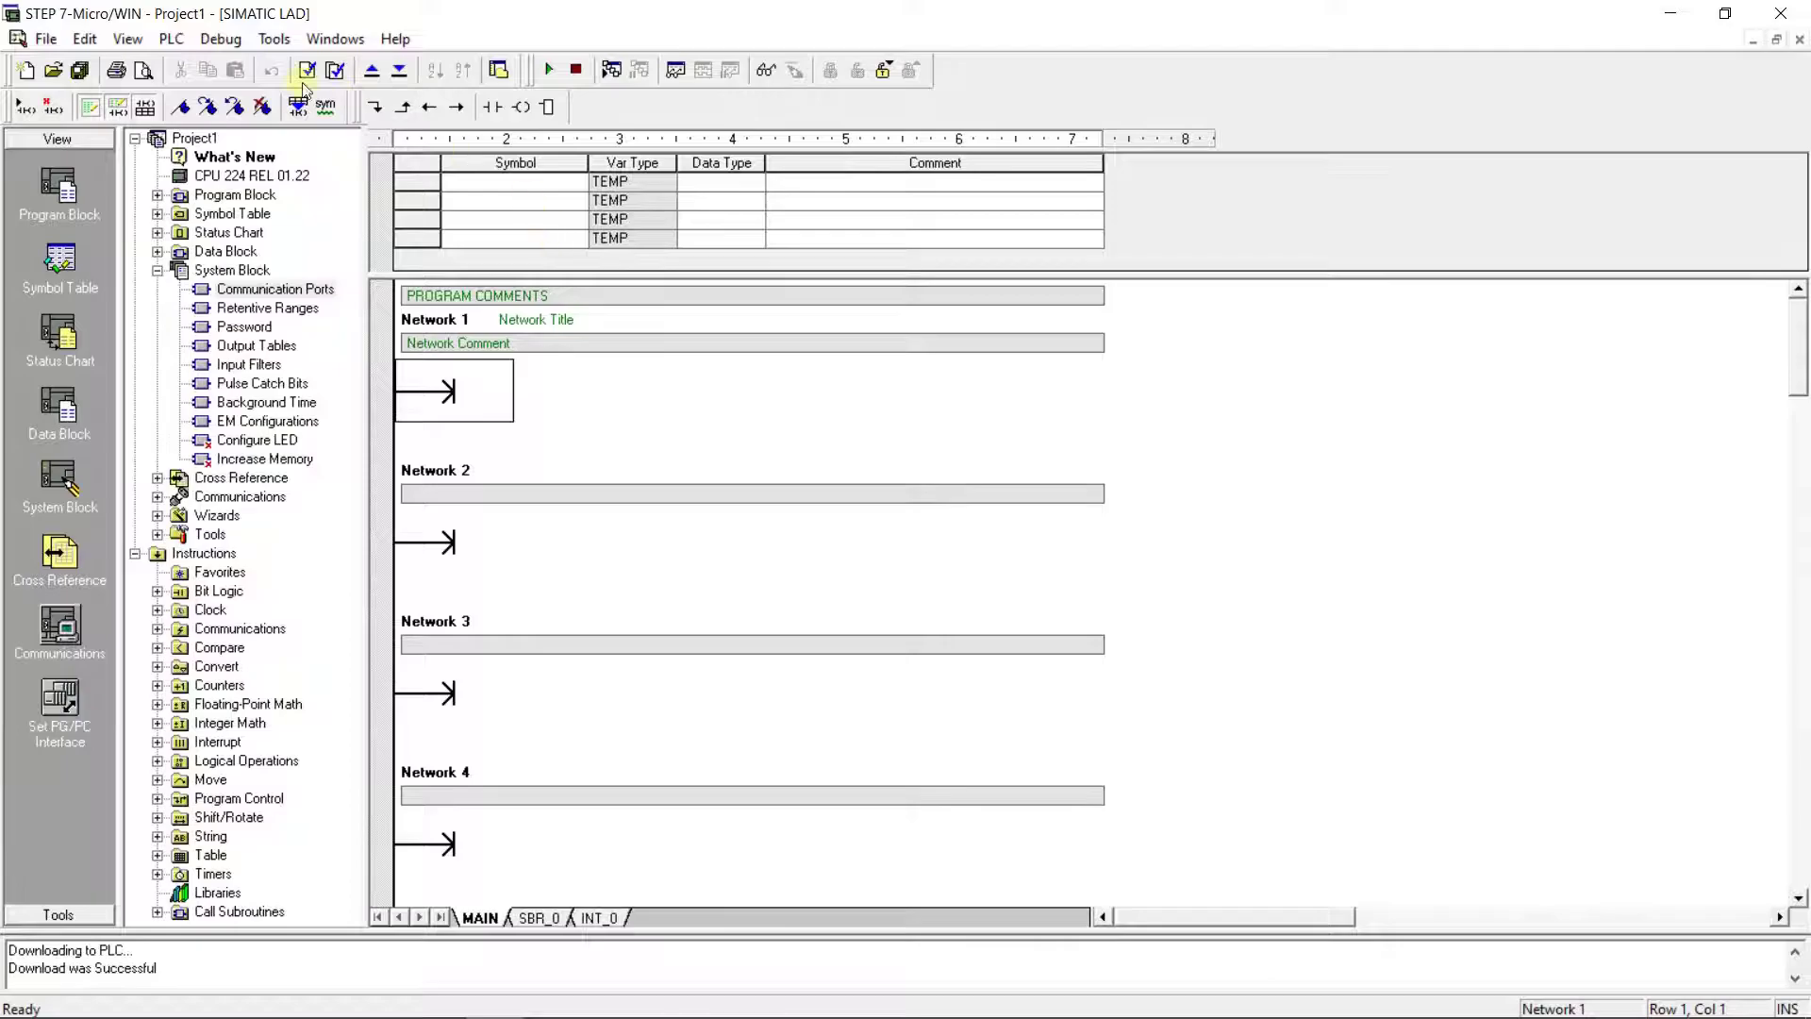
Step: Examine the PLC information for operating mode, versions, errors, scan rates and module status
left_click(171, 40)
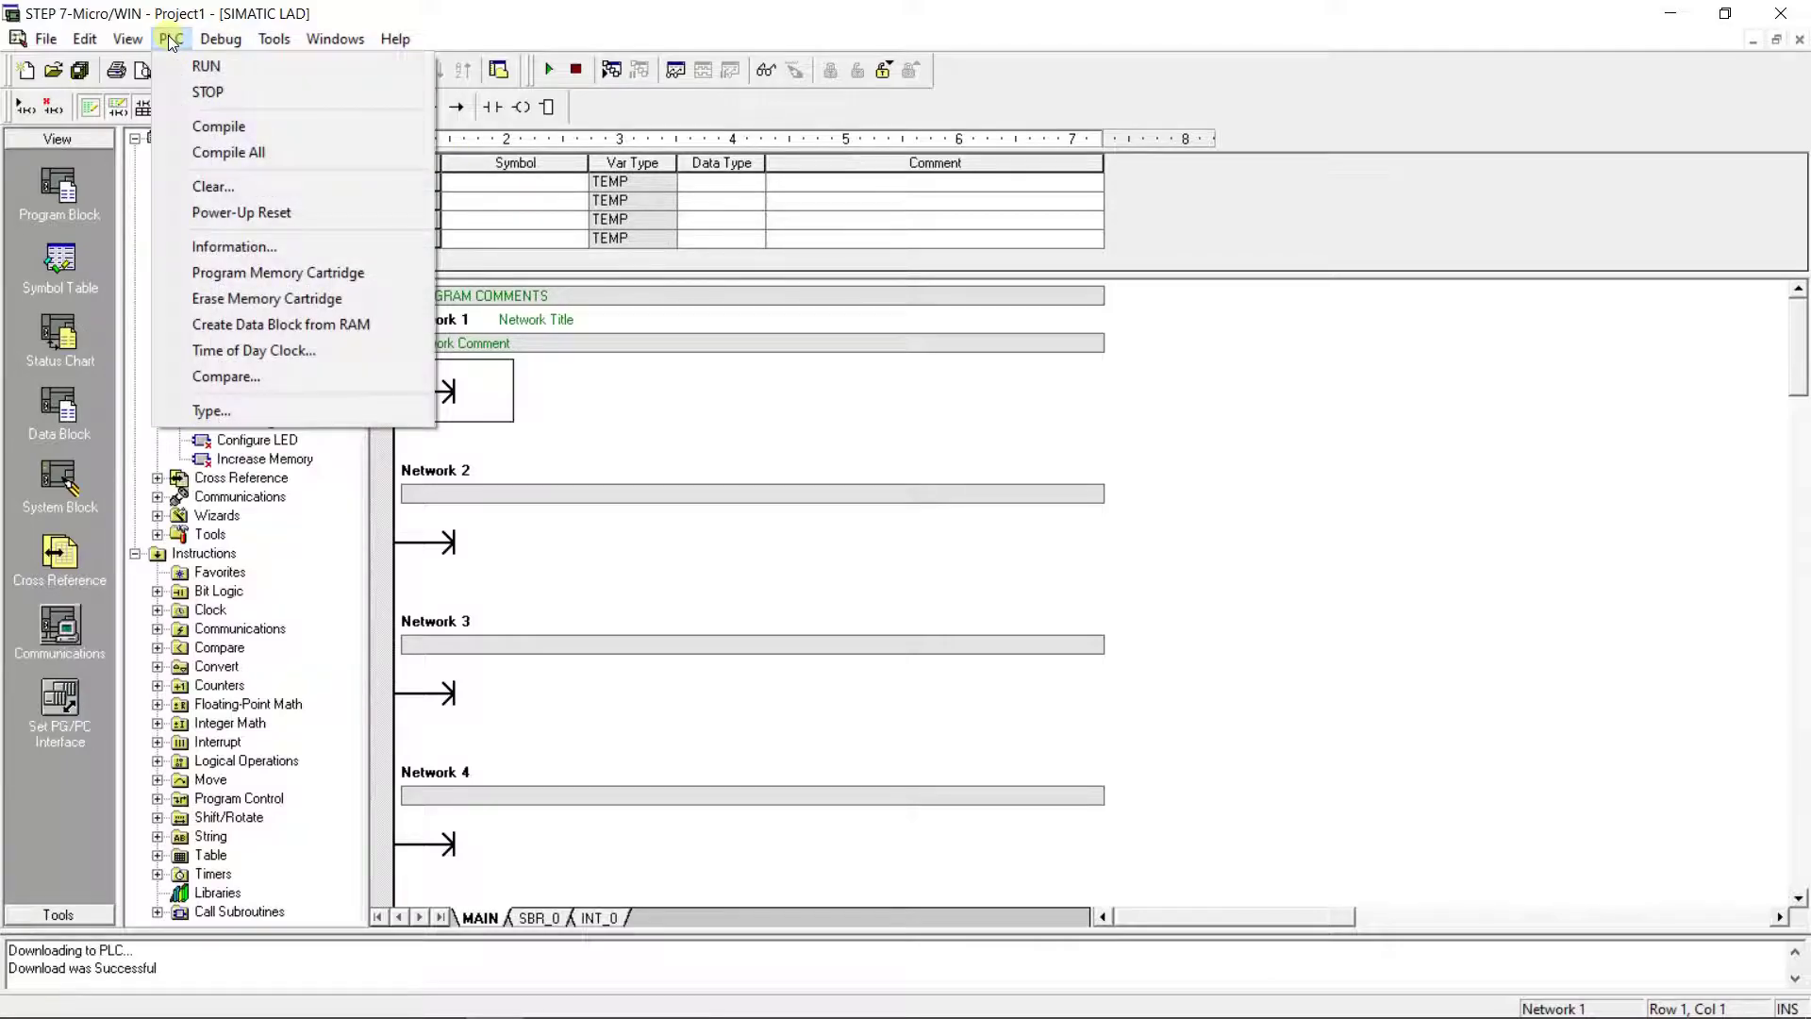
left_click(234, 246)
left_click_drag(920, 159, 808, 123)
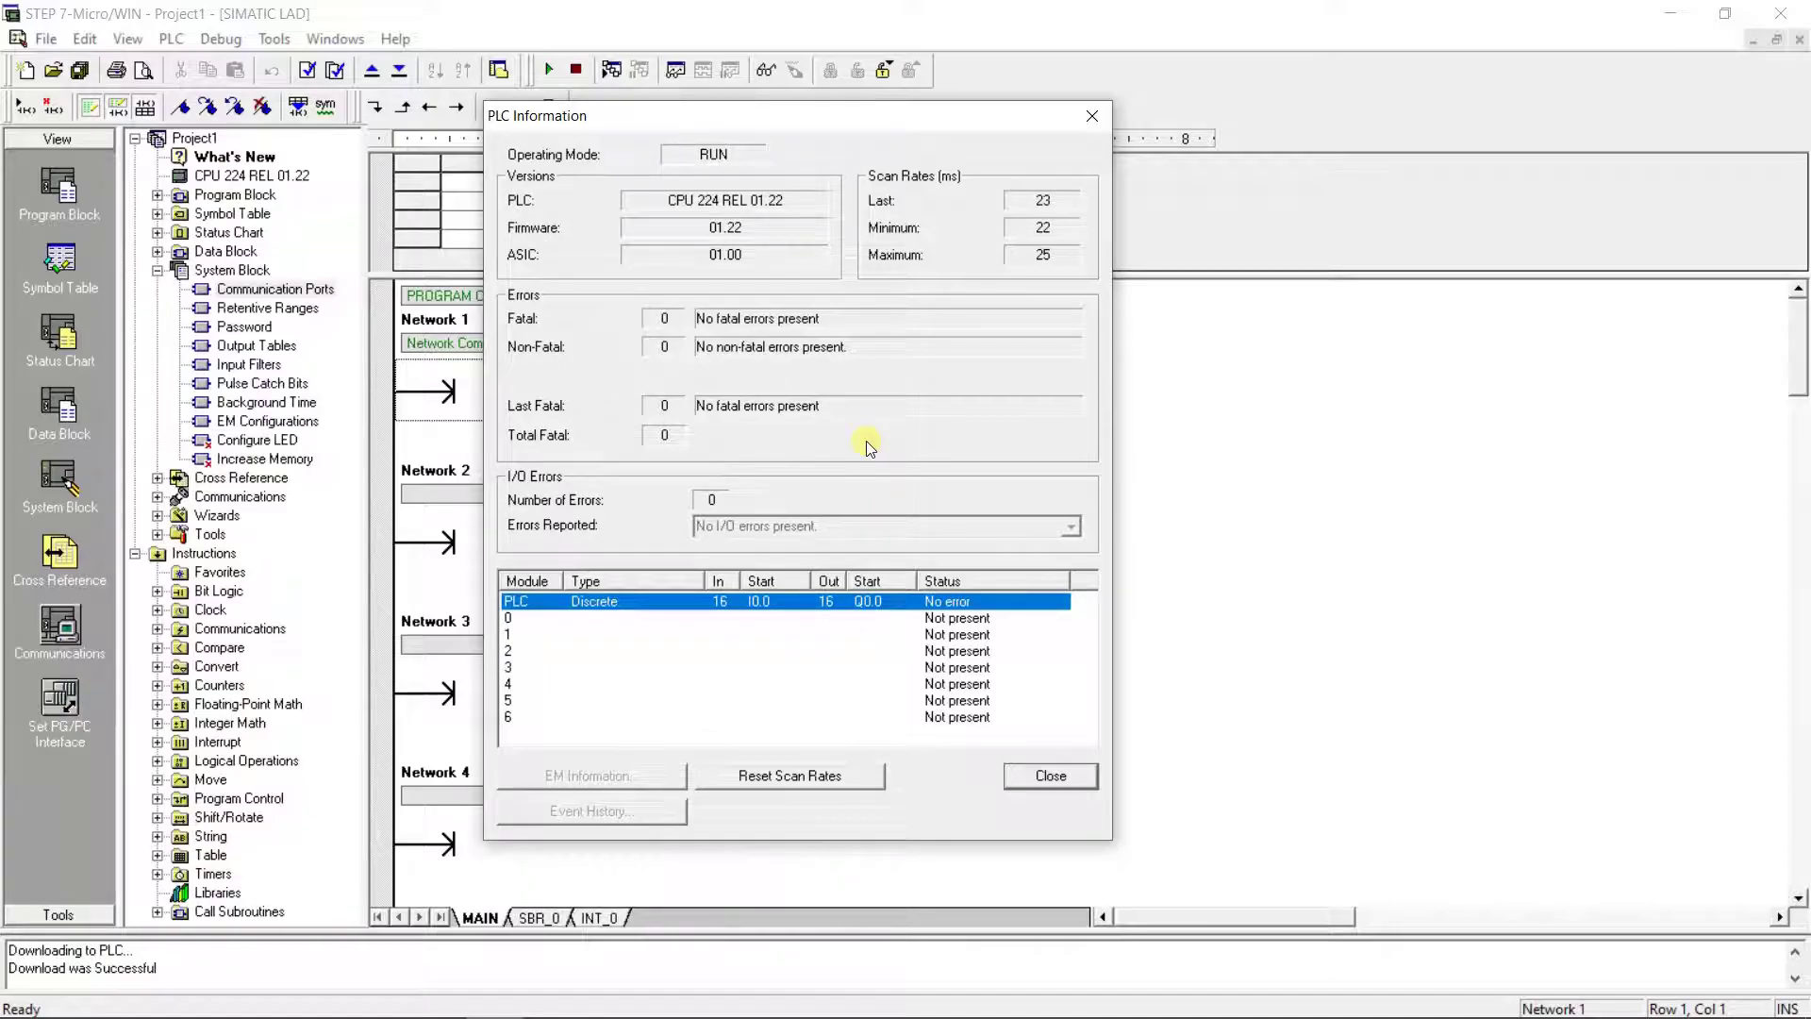
left_click(1039, 778)
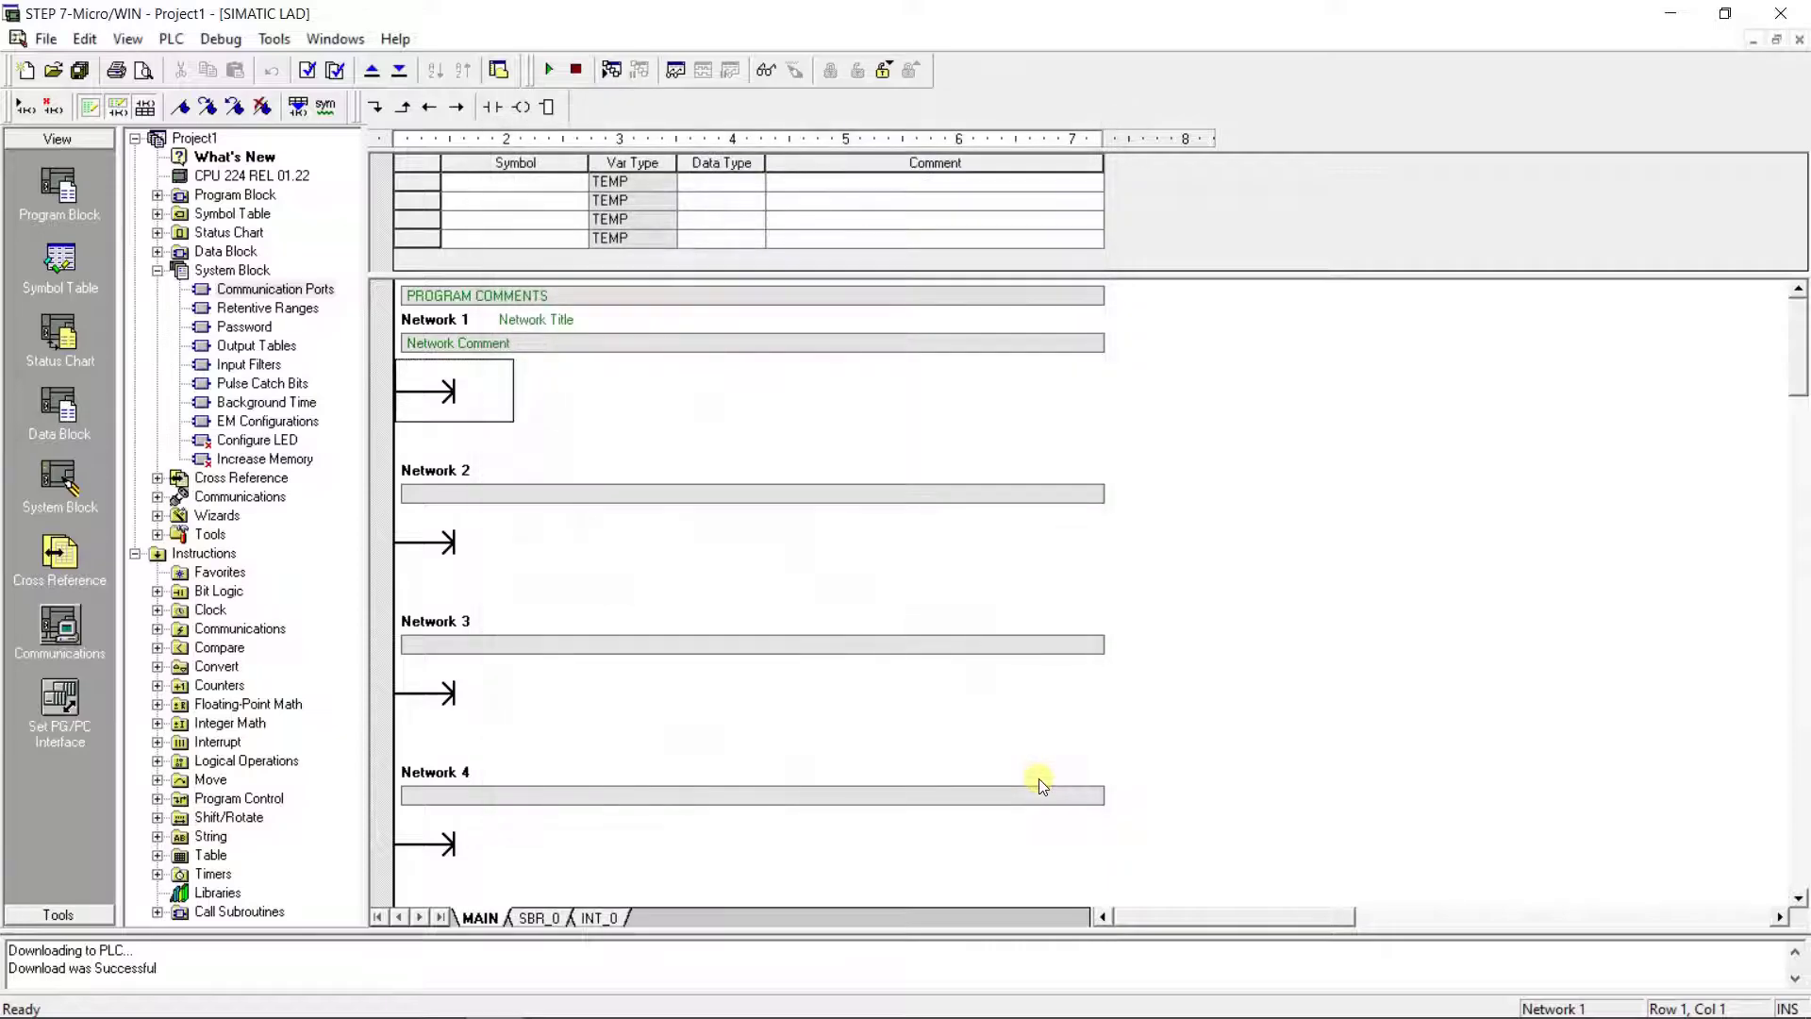
Step: Set the PLC's time-of-day clock from the PC's current date and time
left_click(178, 41)
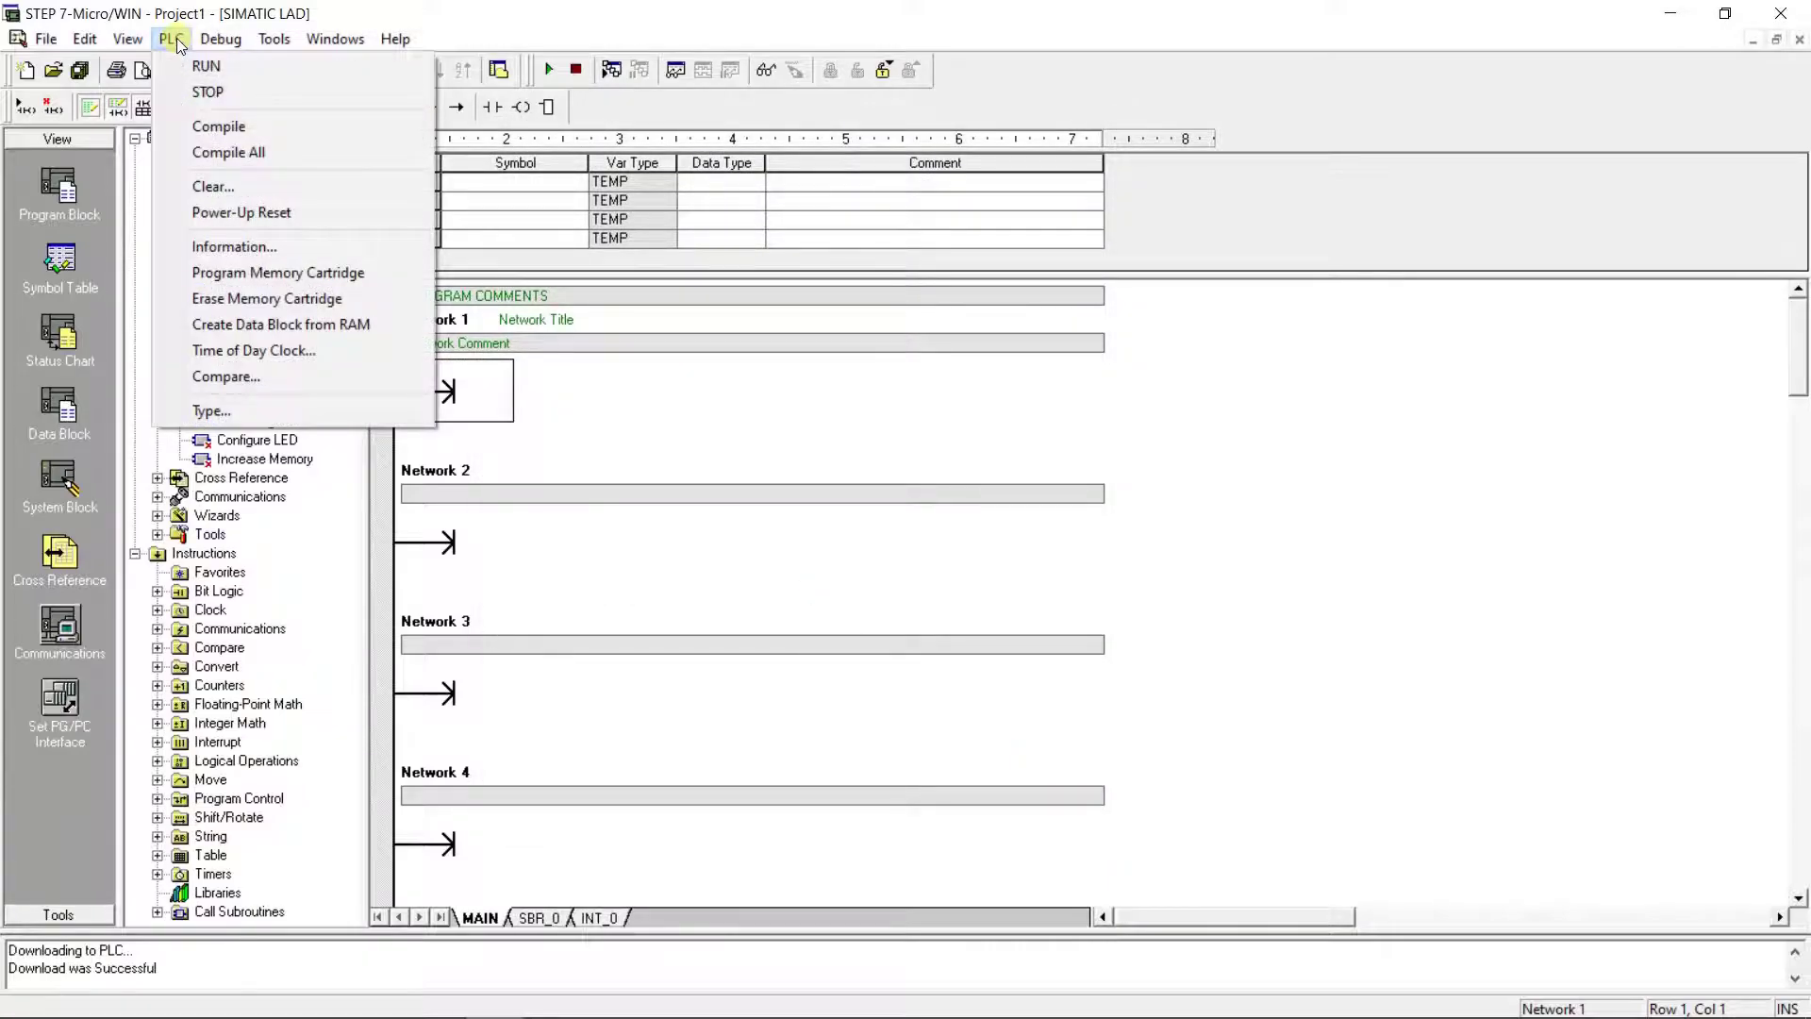
left_click(255, 351)
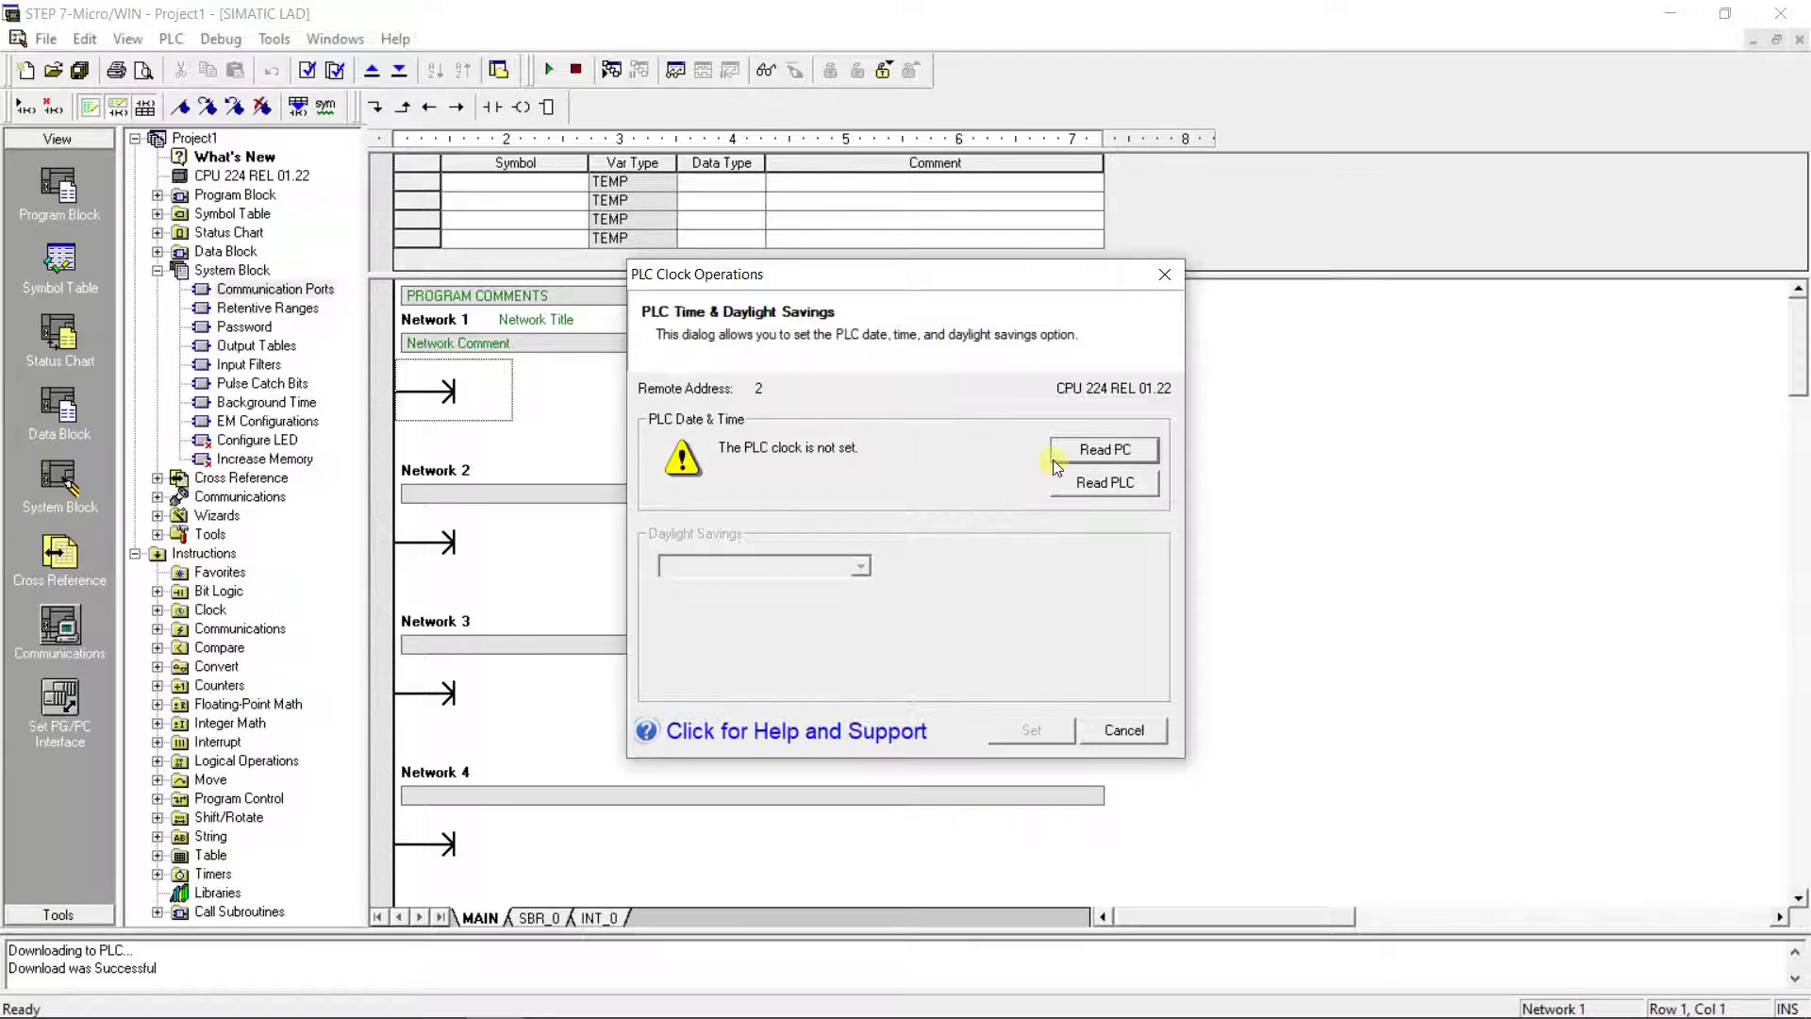
left_click(1108, 456)
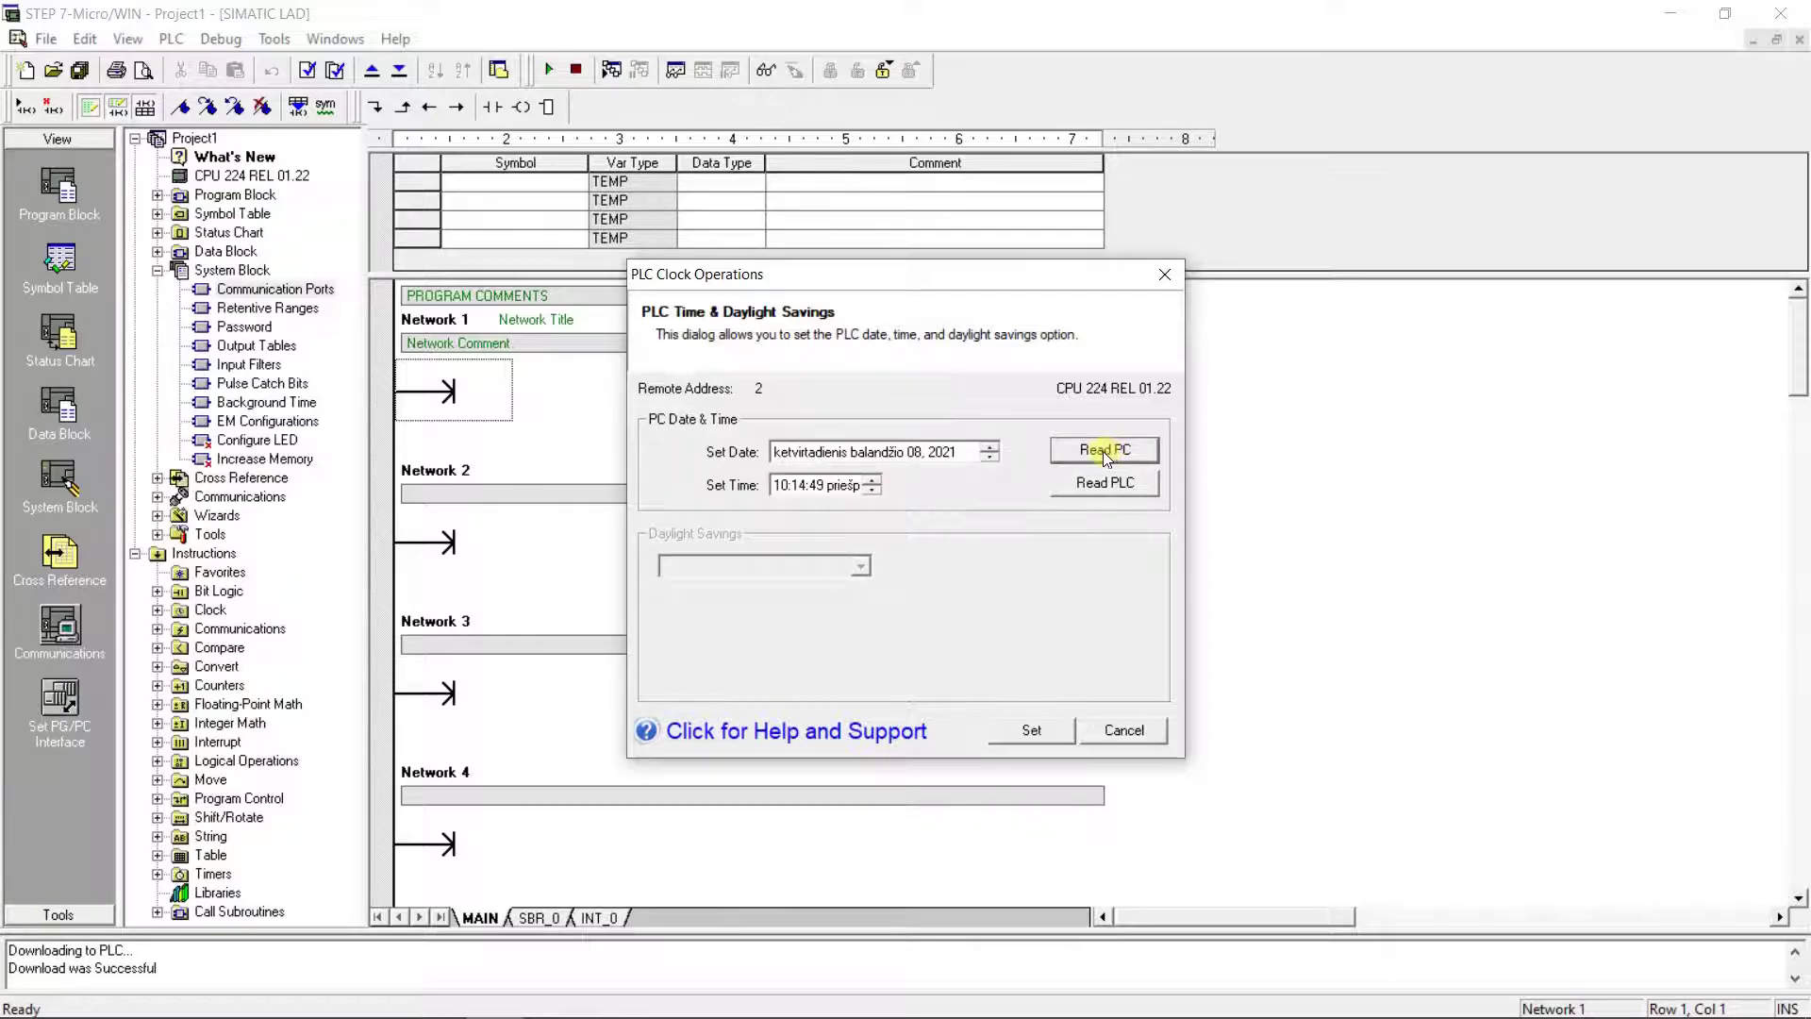
left_click(1029, 732)
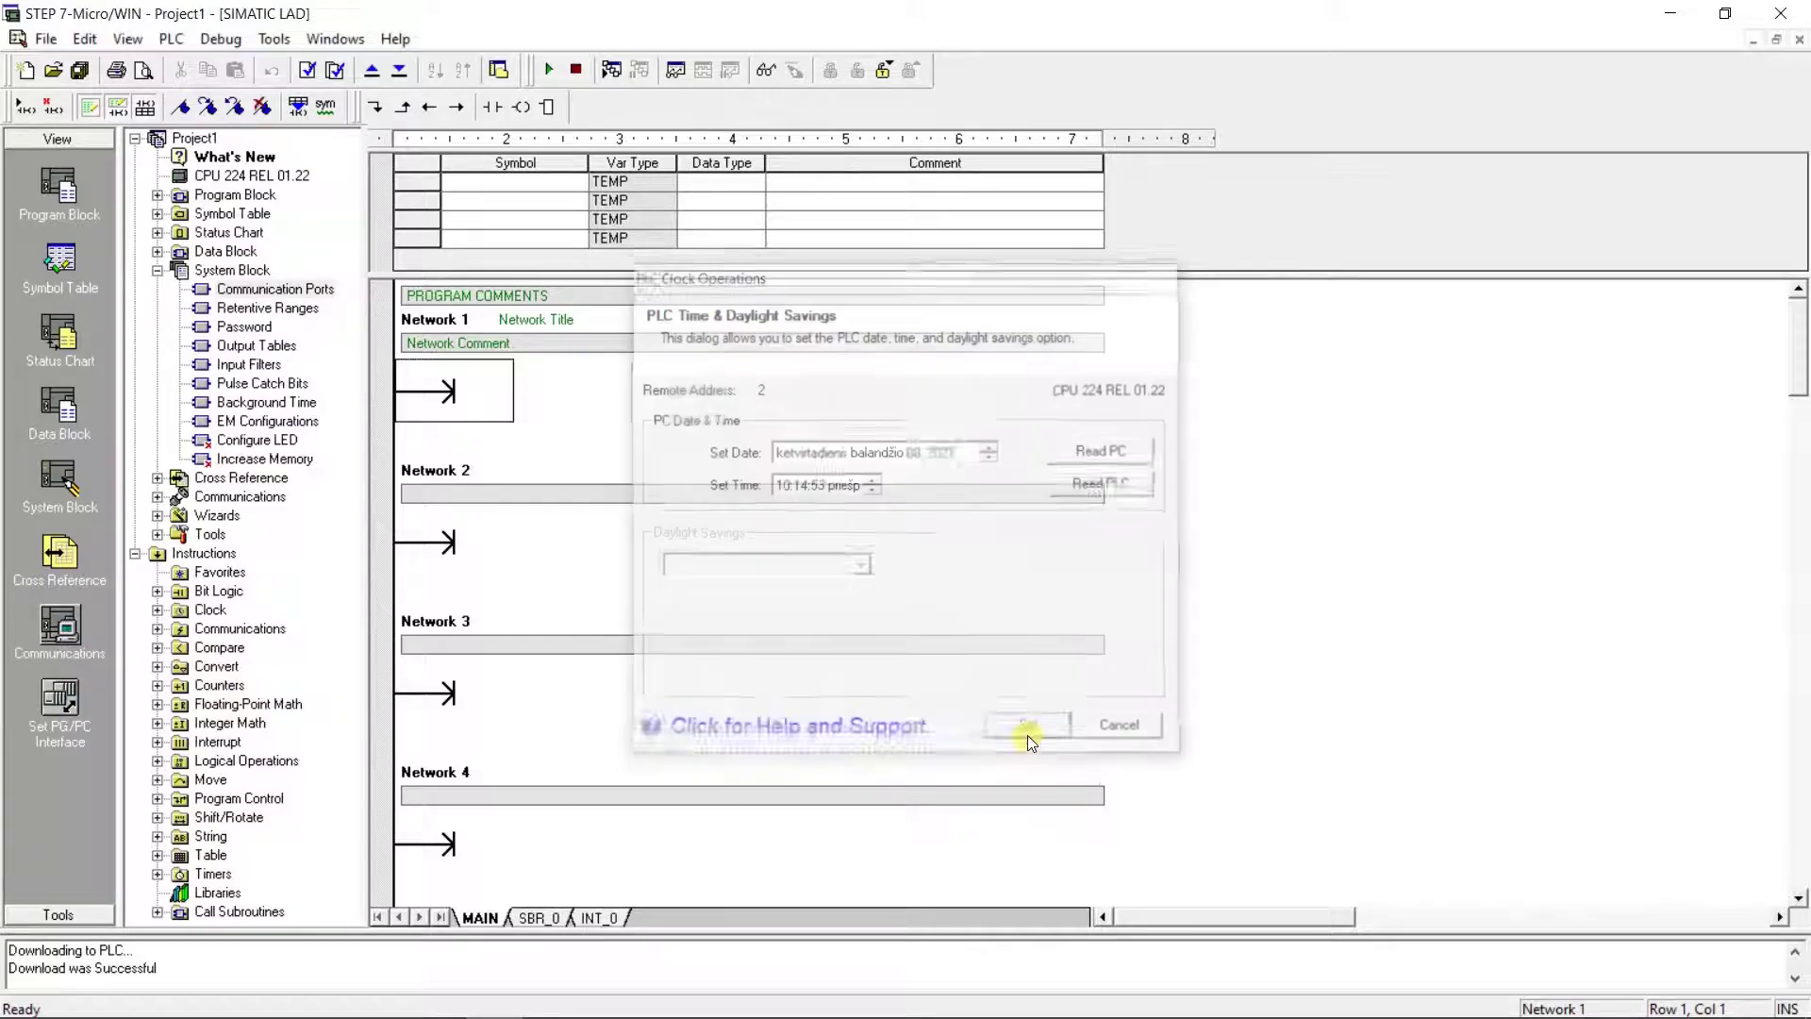
Step: Read the project's PLC type and CPU version from the connected PLC and accept them
left_click(171, 38)
left_click(252, 408)
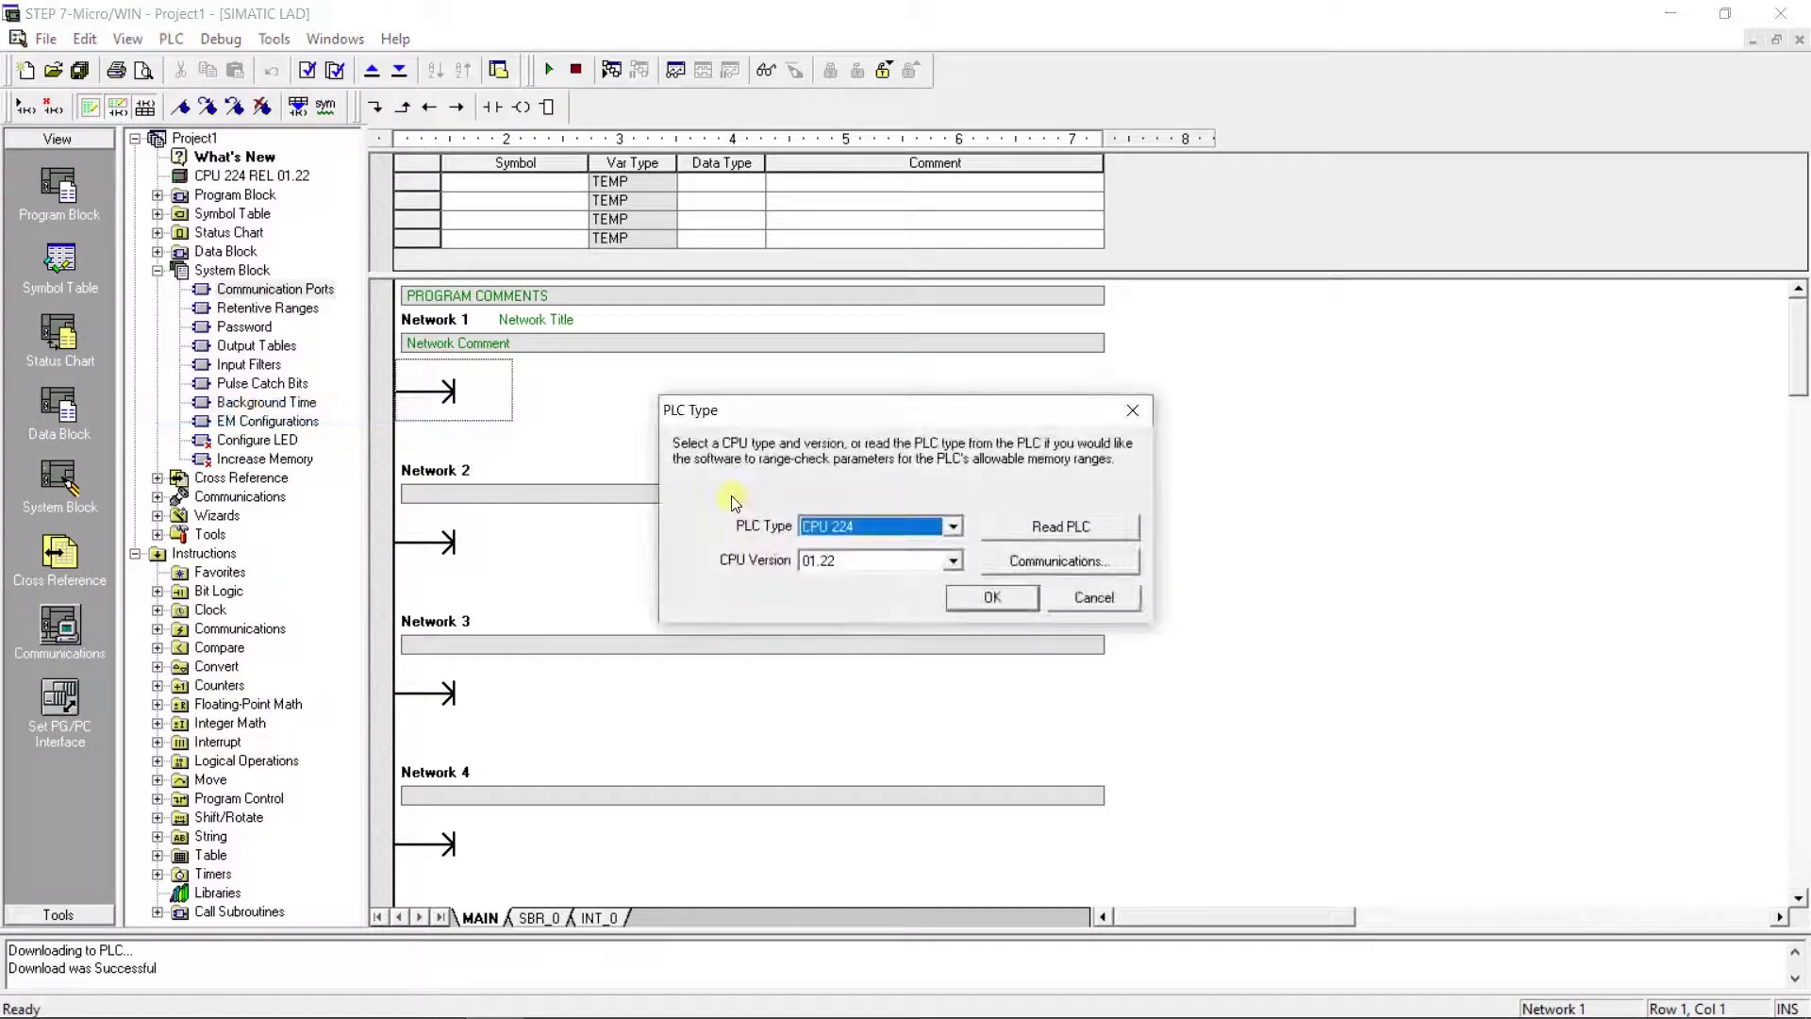
left_click(1060, 525)
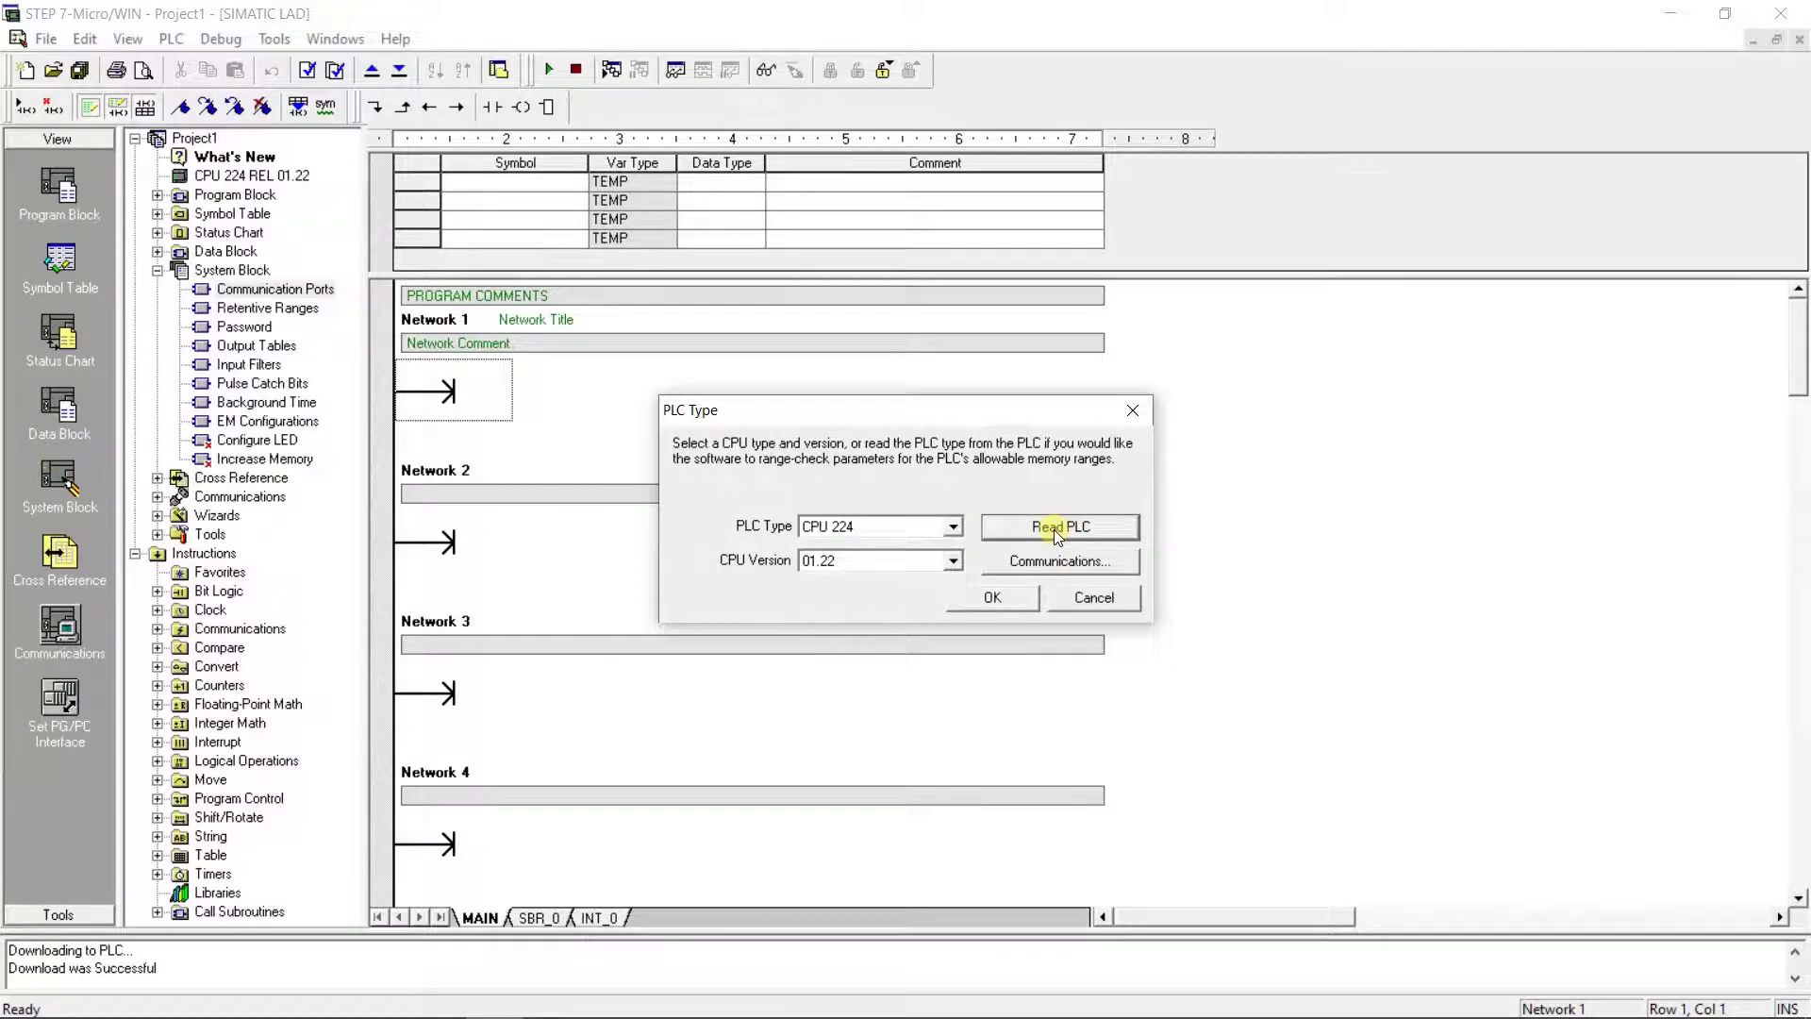
left_click(954, 527)
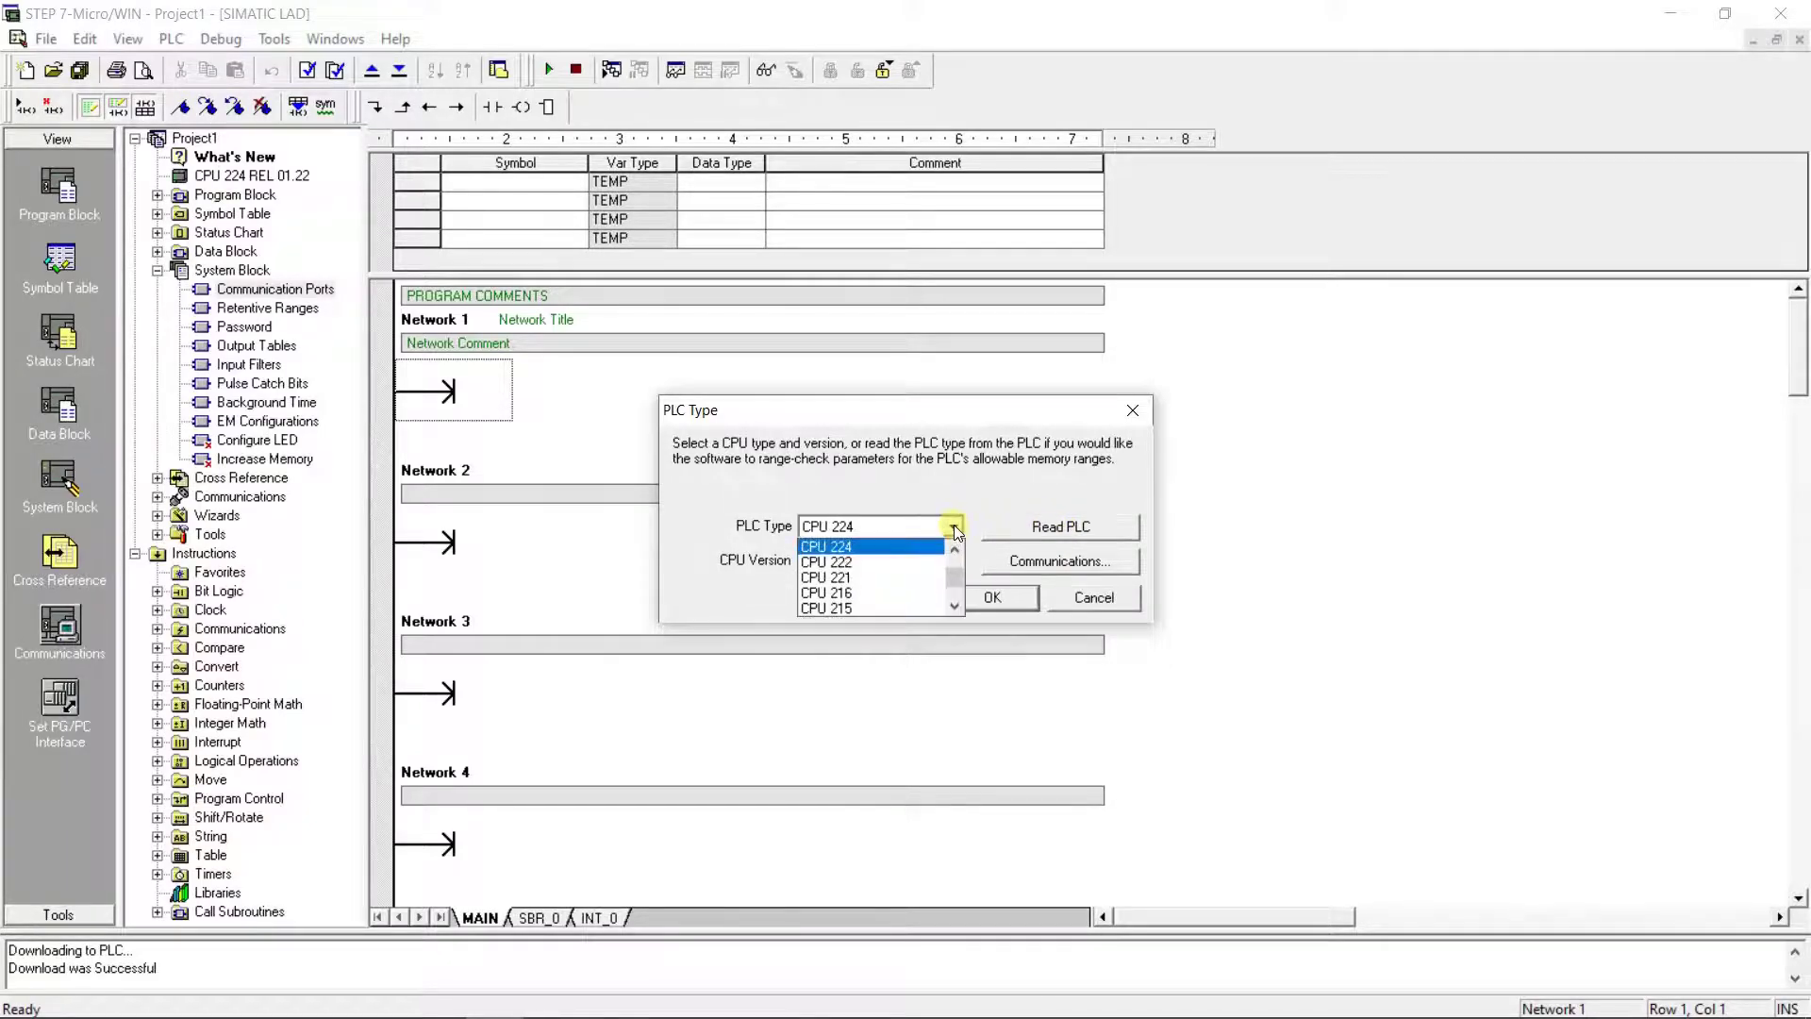
left_click(875, 607)
left_click(1030, 527)
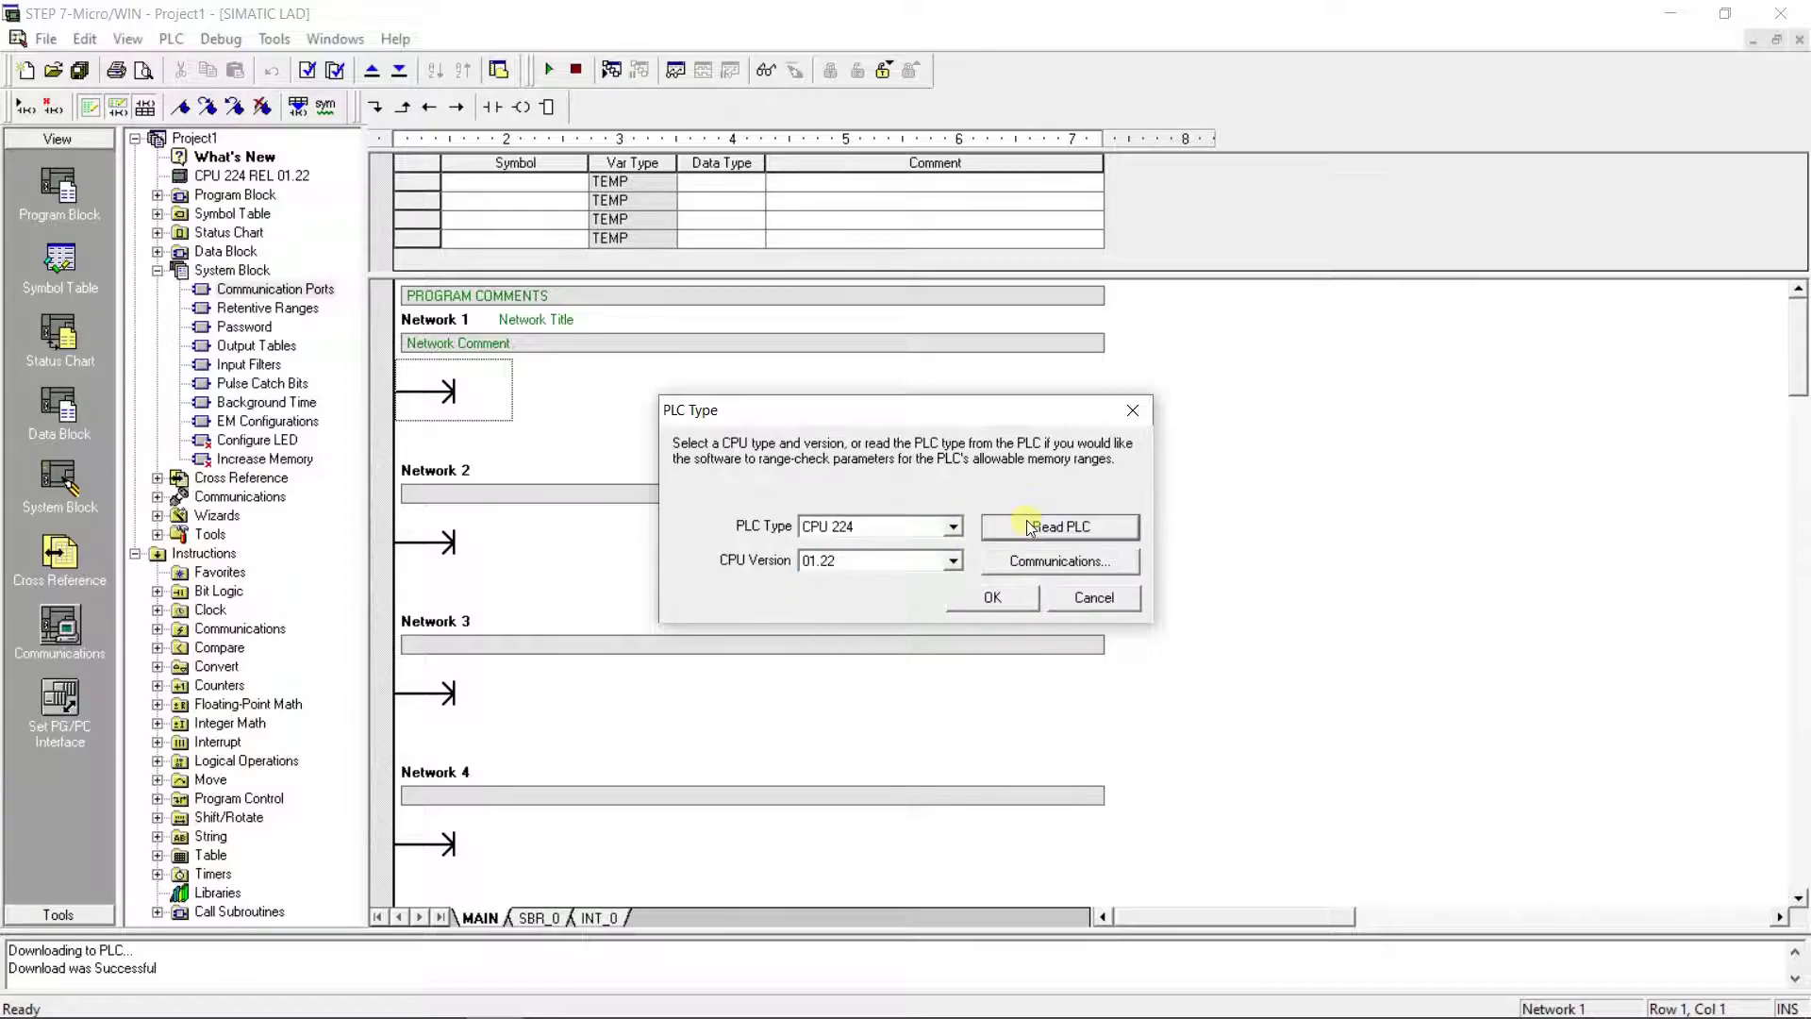
left_click(982, 600)
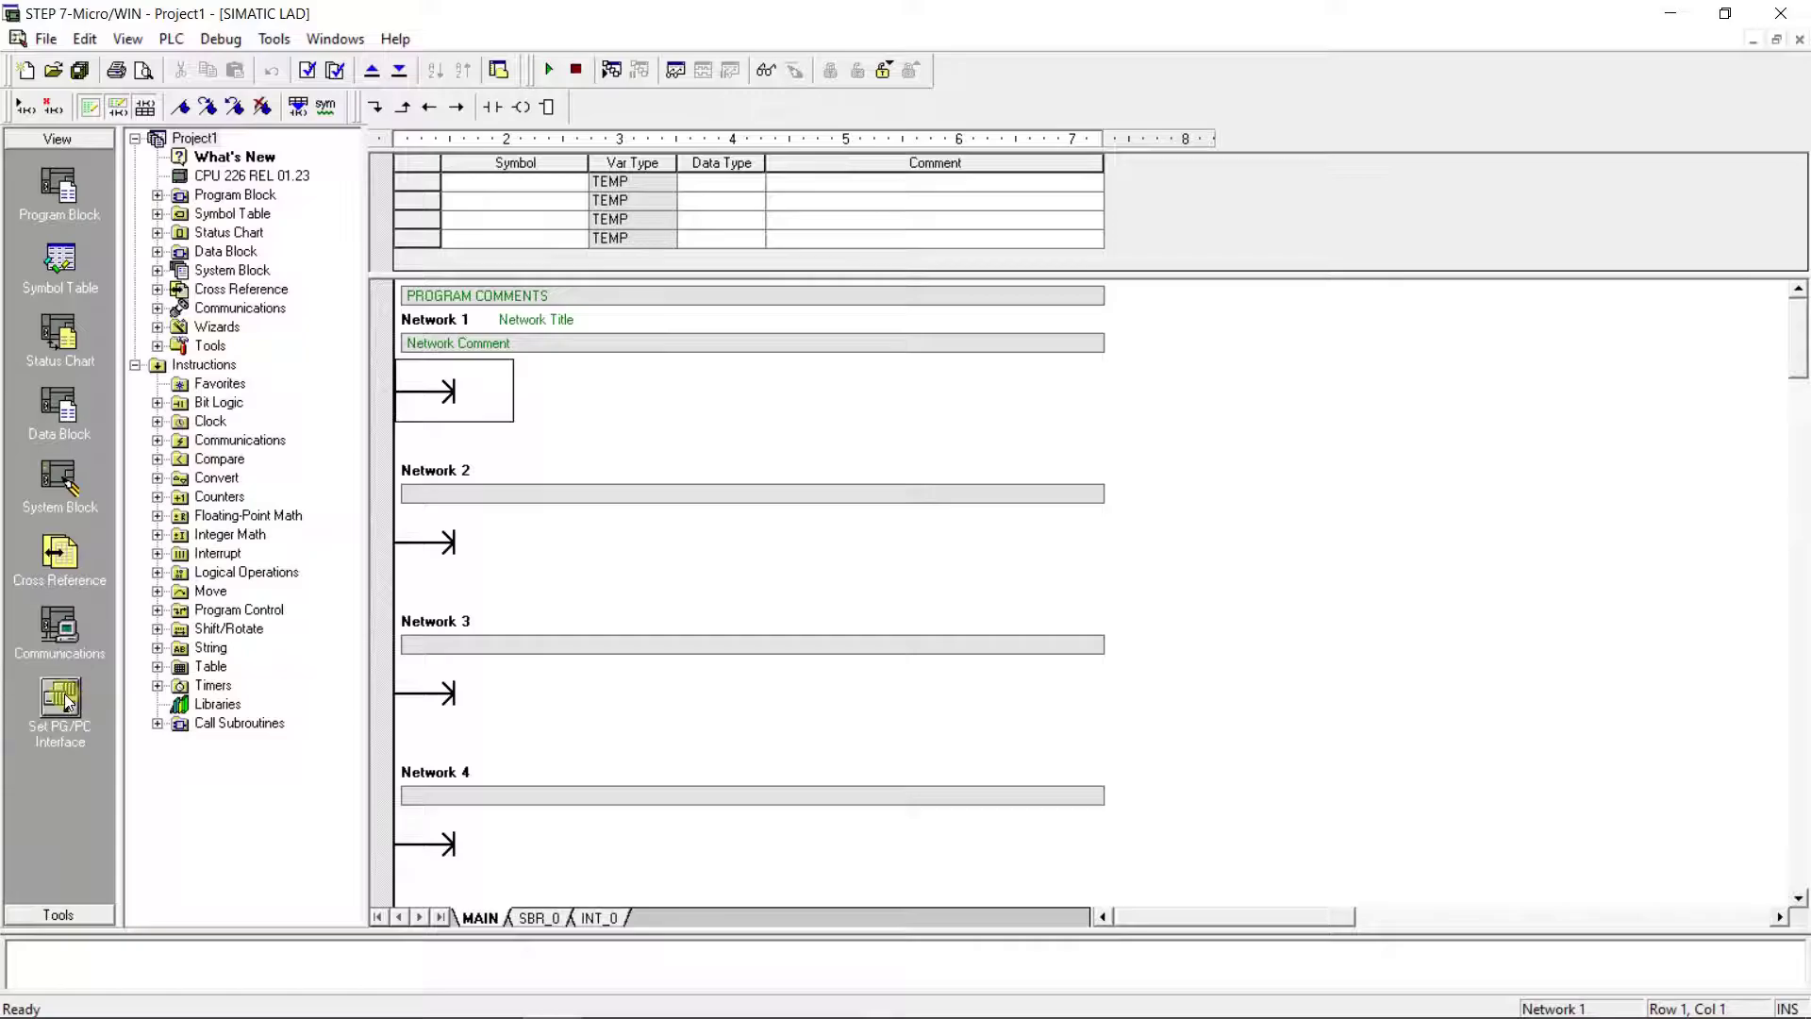
Step: Open the PG/PC interface settings from Communications, choose the IBHNet.MPI.1 parameter set and confirm Test as its station
left_click(57, 632)
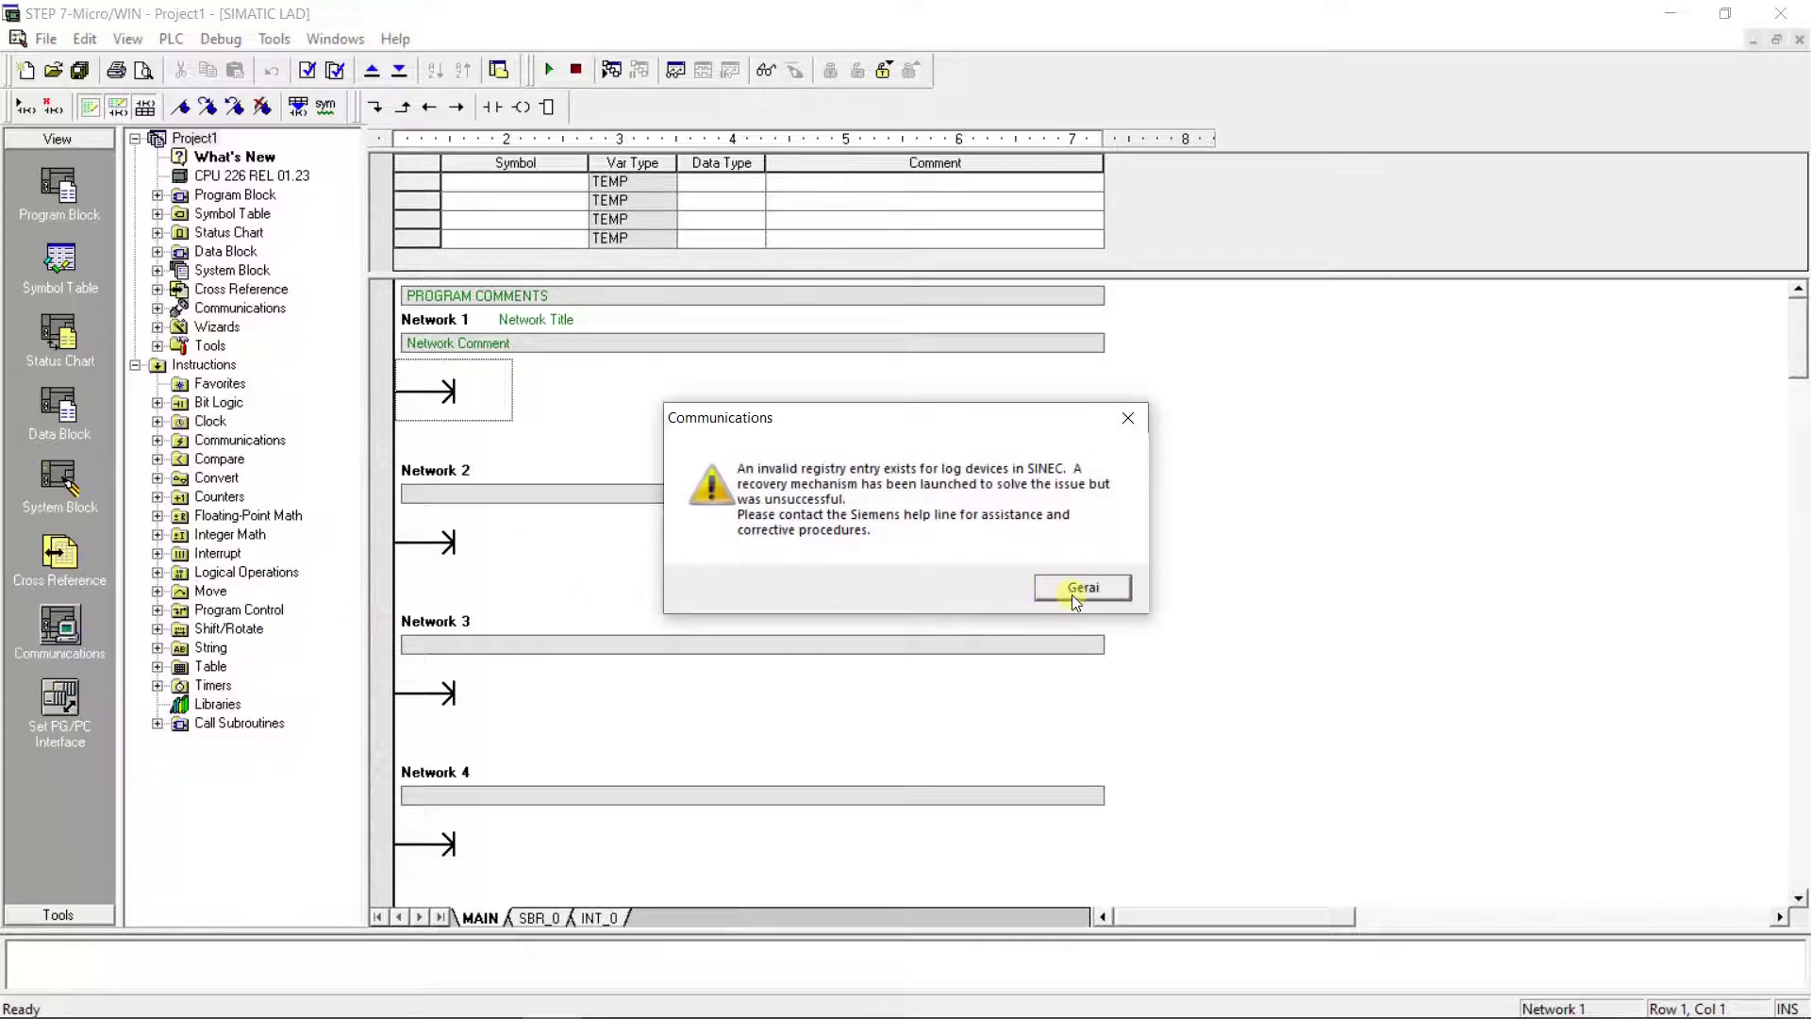
left_click(1100, 593)
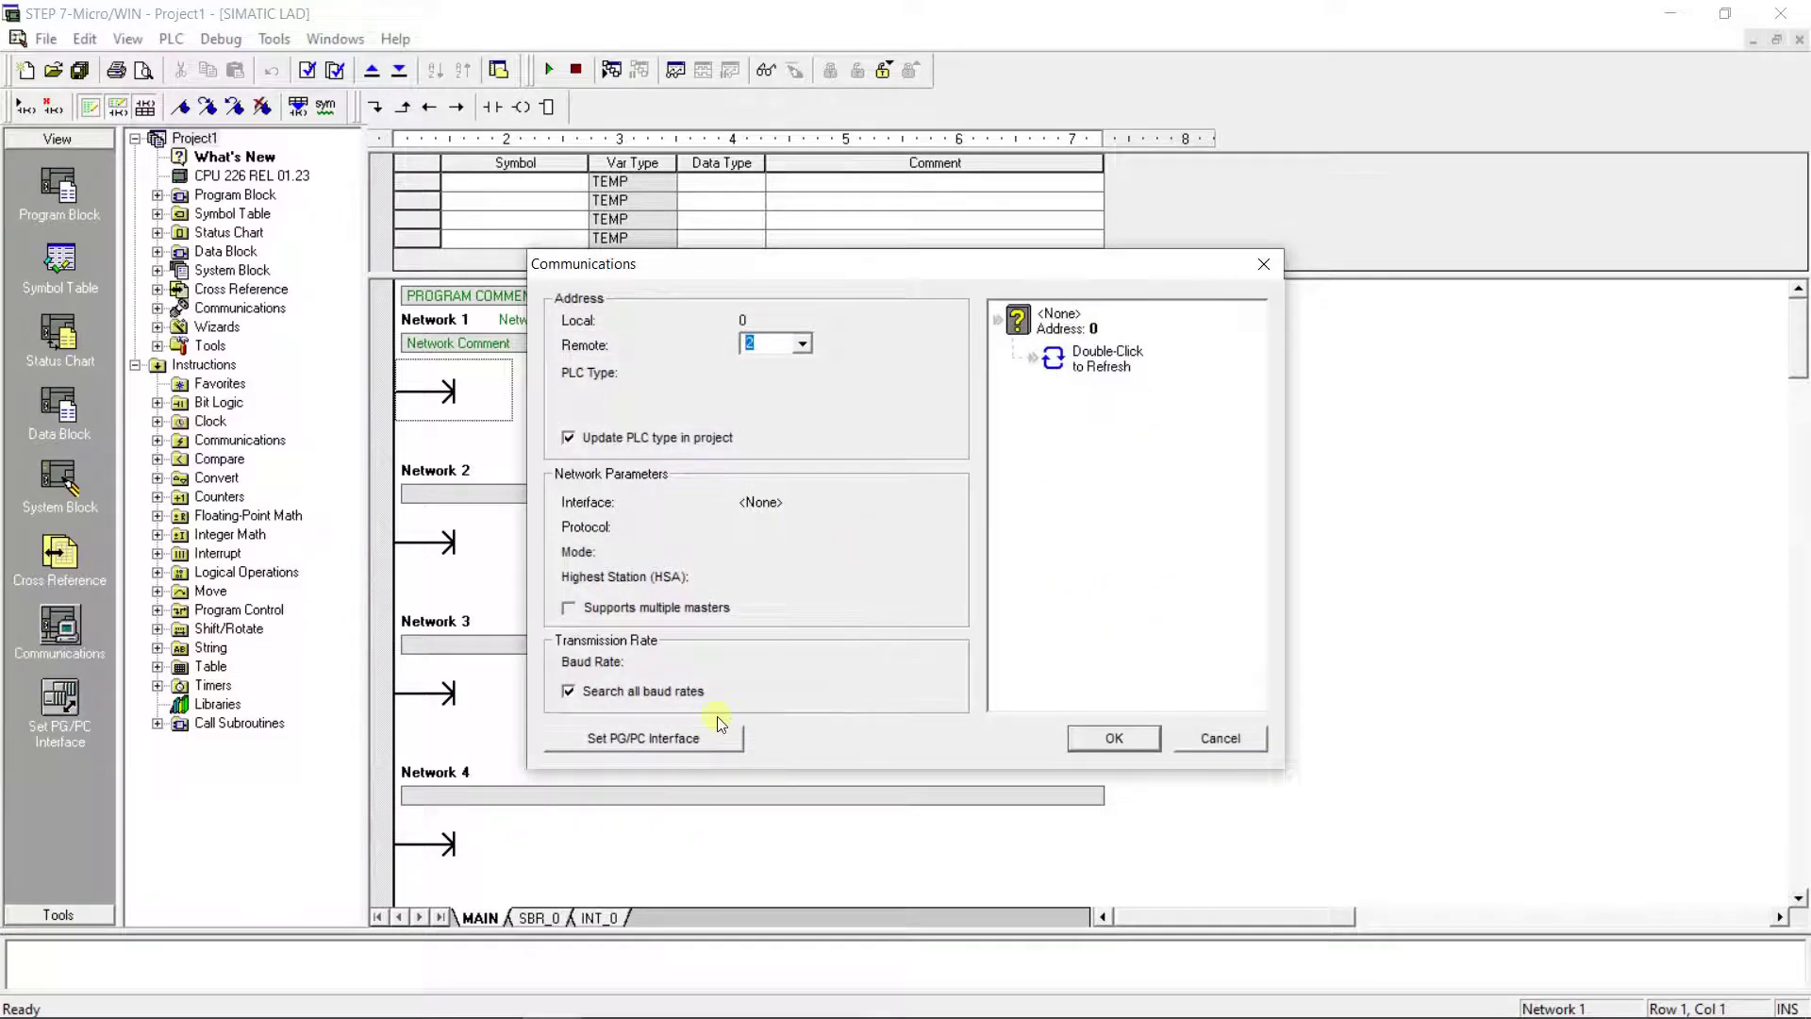
left_click(658, 743)
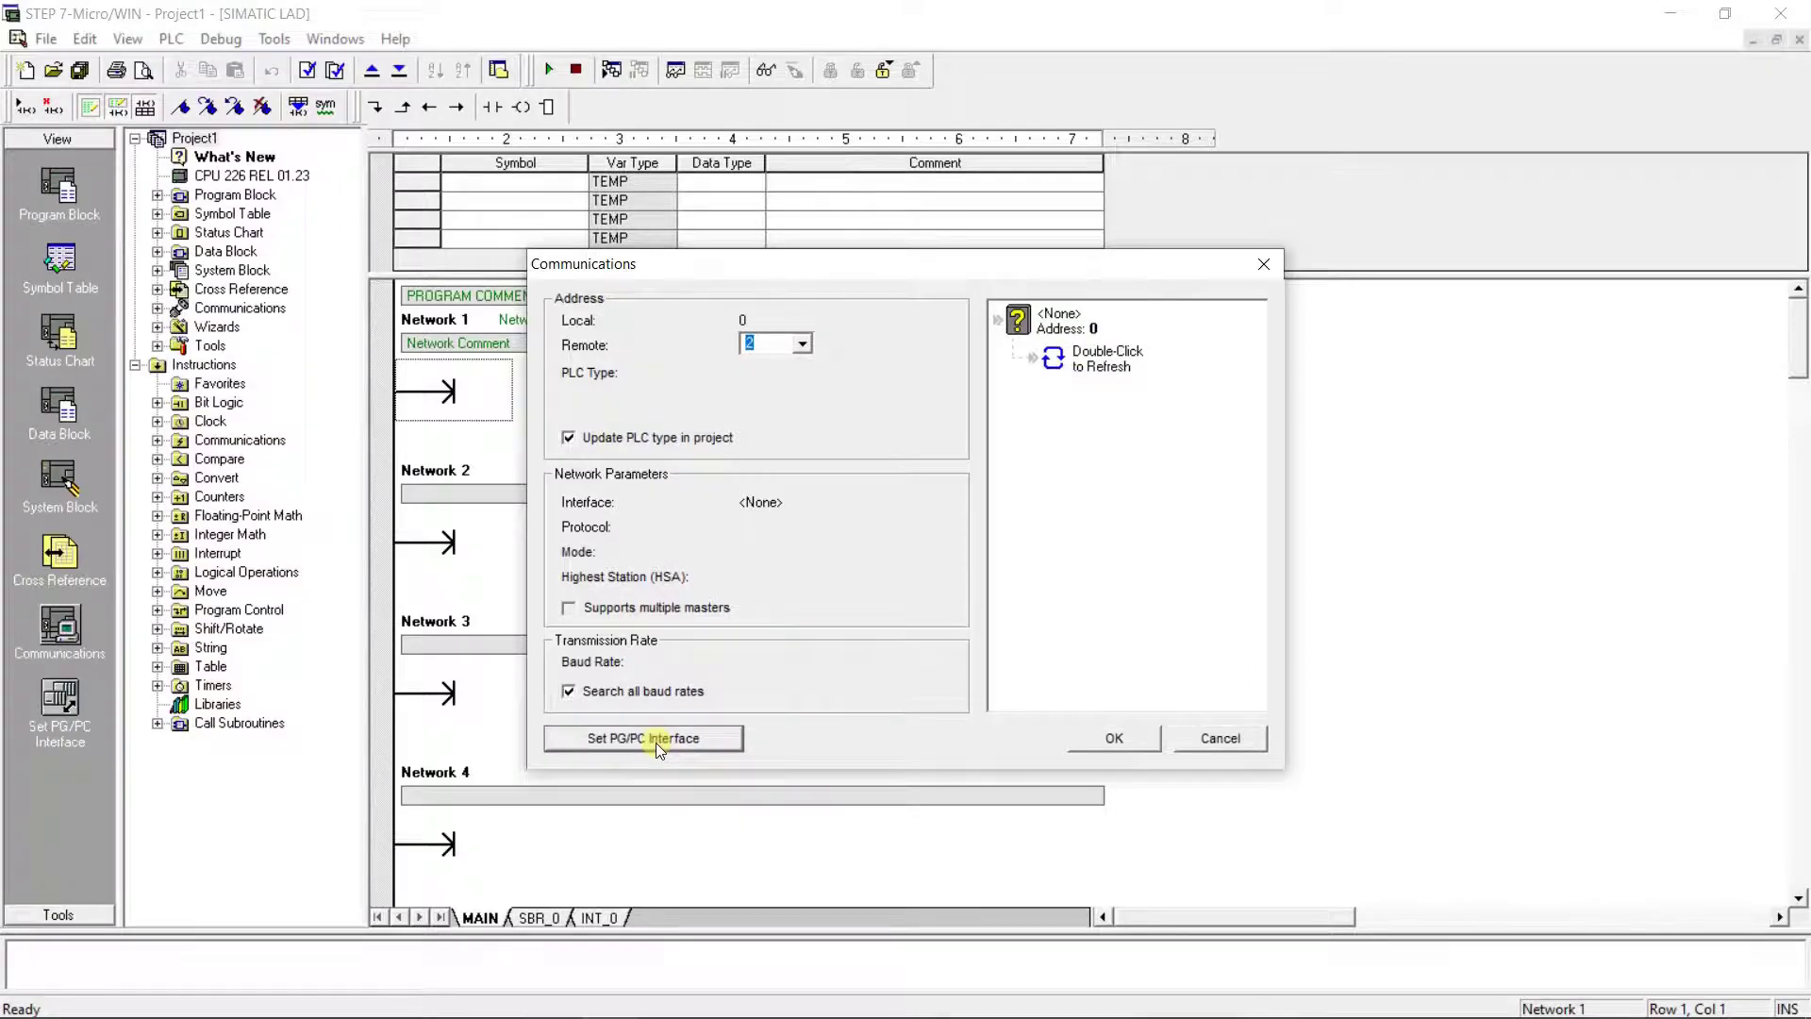
left_click(925, 542)
left_click(925, 543)
left_click(925, 543)
left_click(926, 542)
left_click(764, 479)
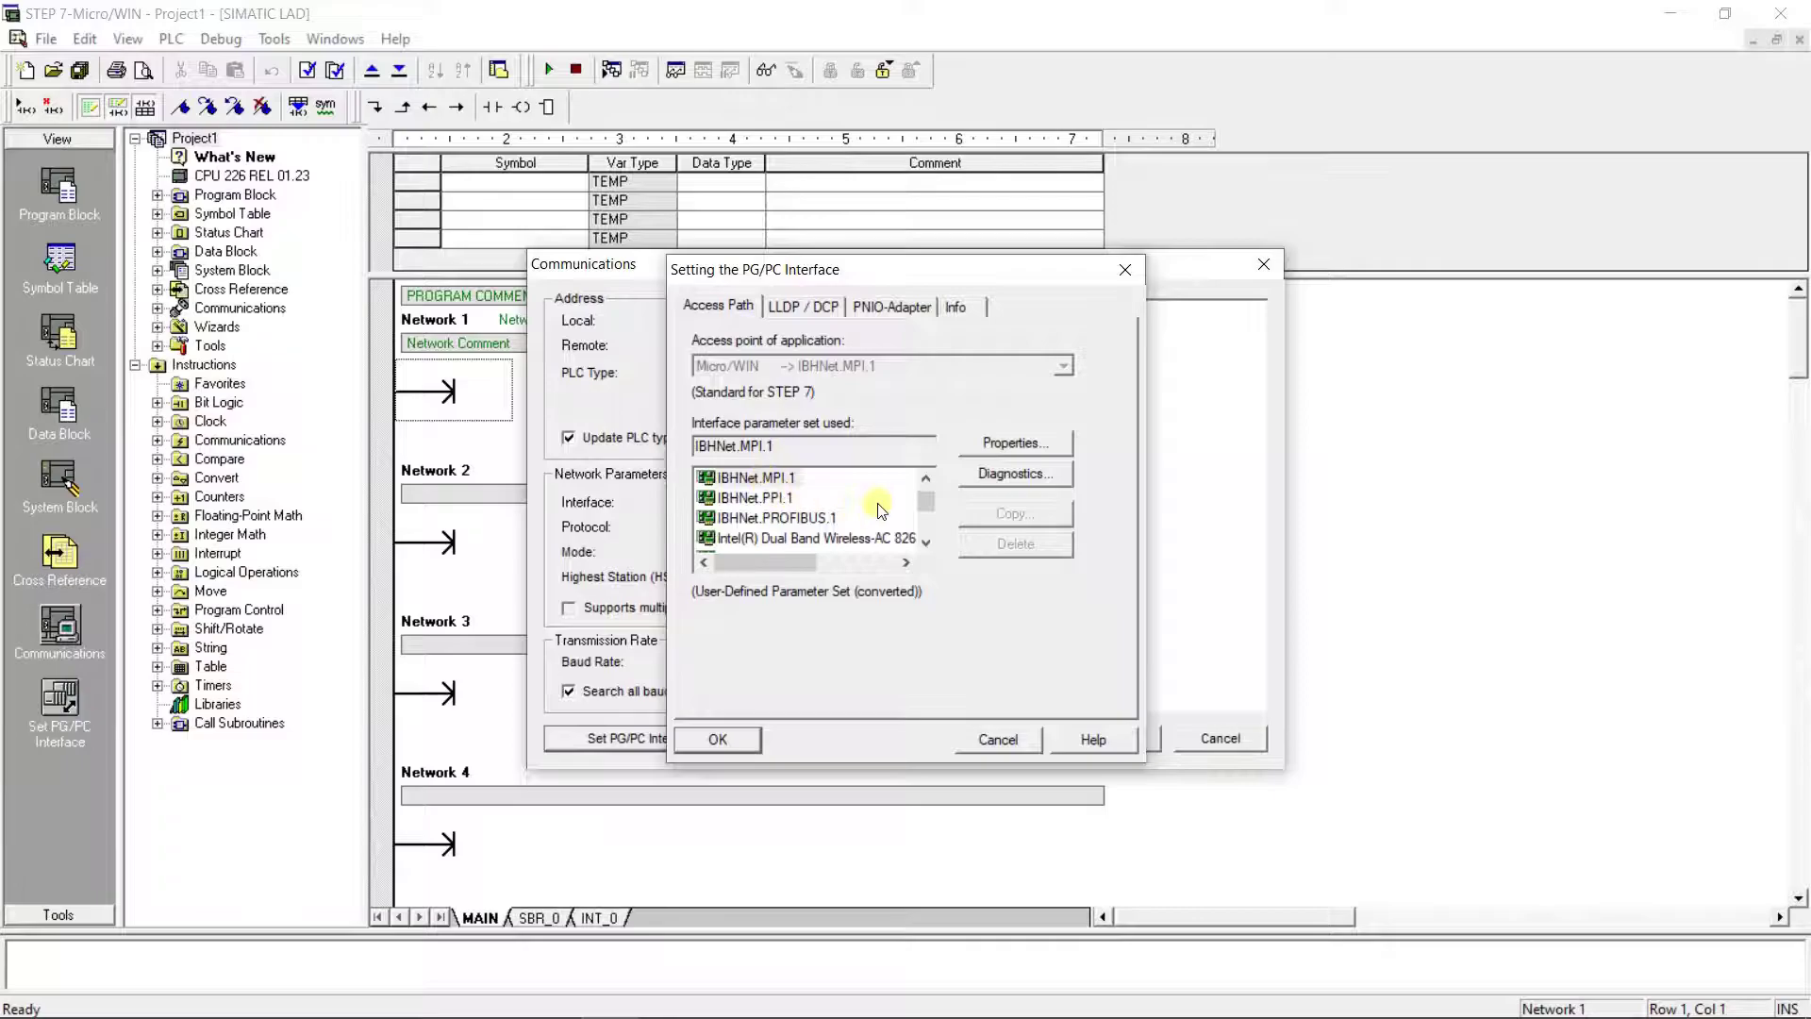
left_click(1008, 445)
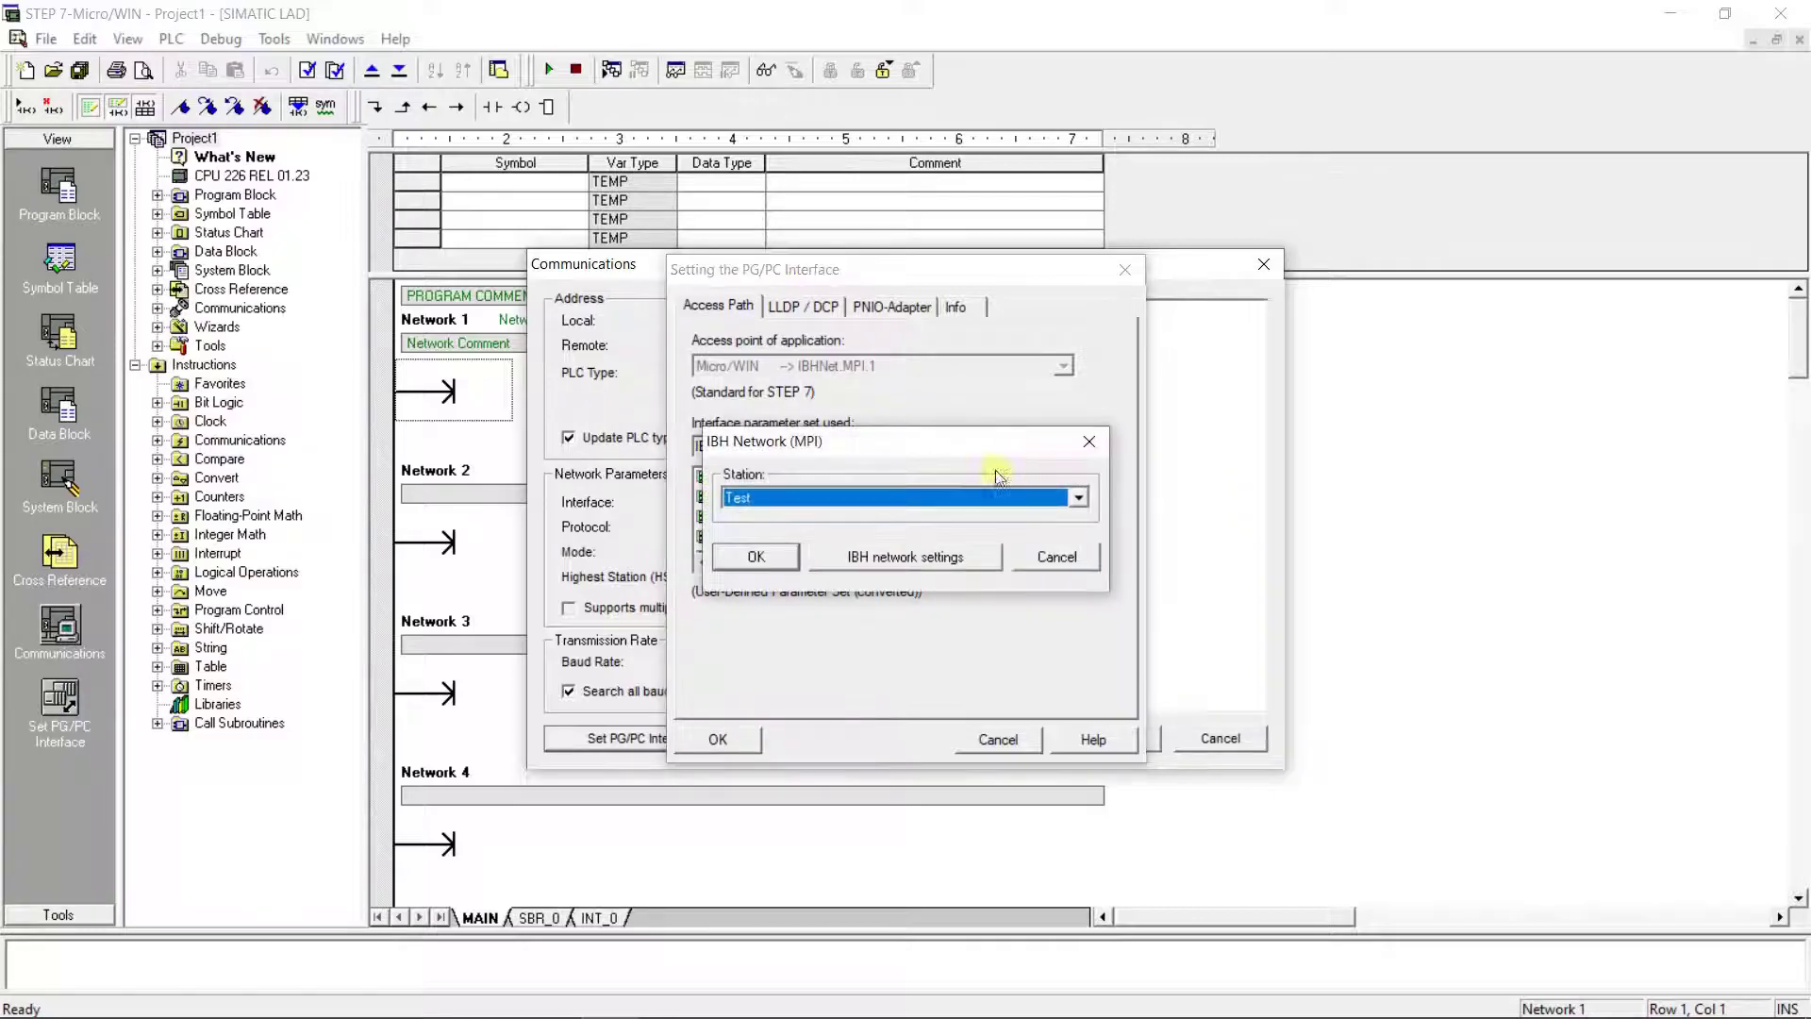
left_click(755, 560)
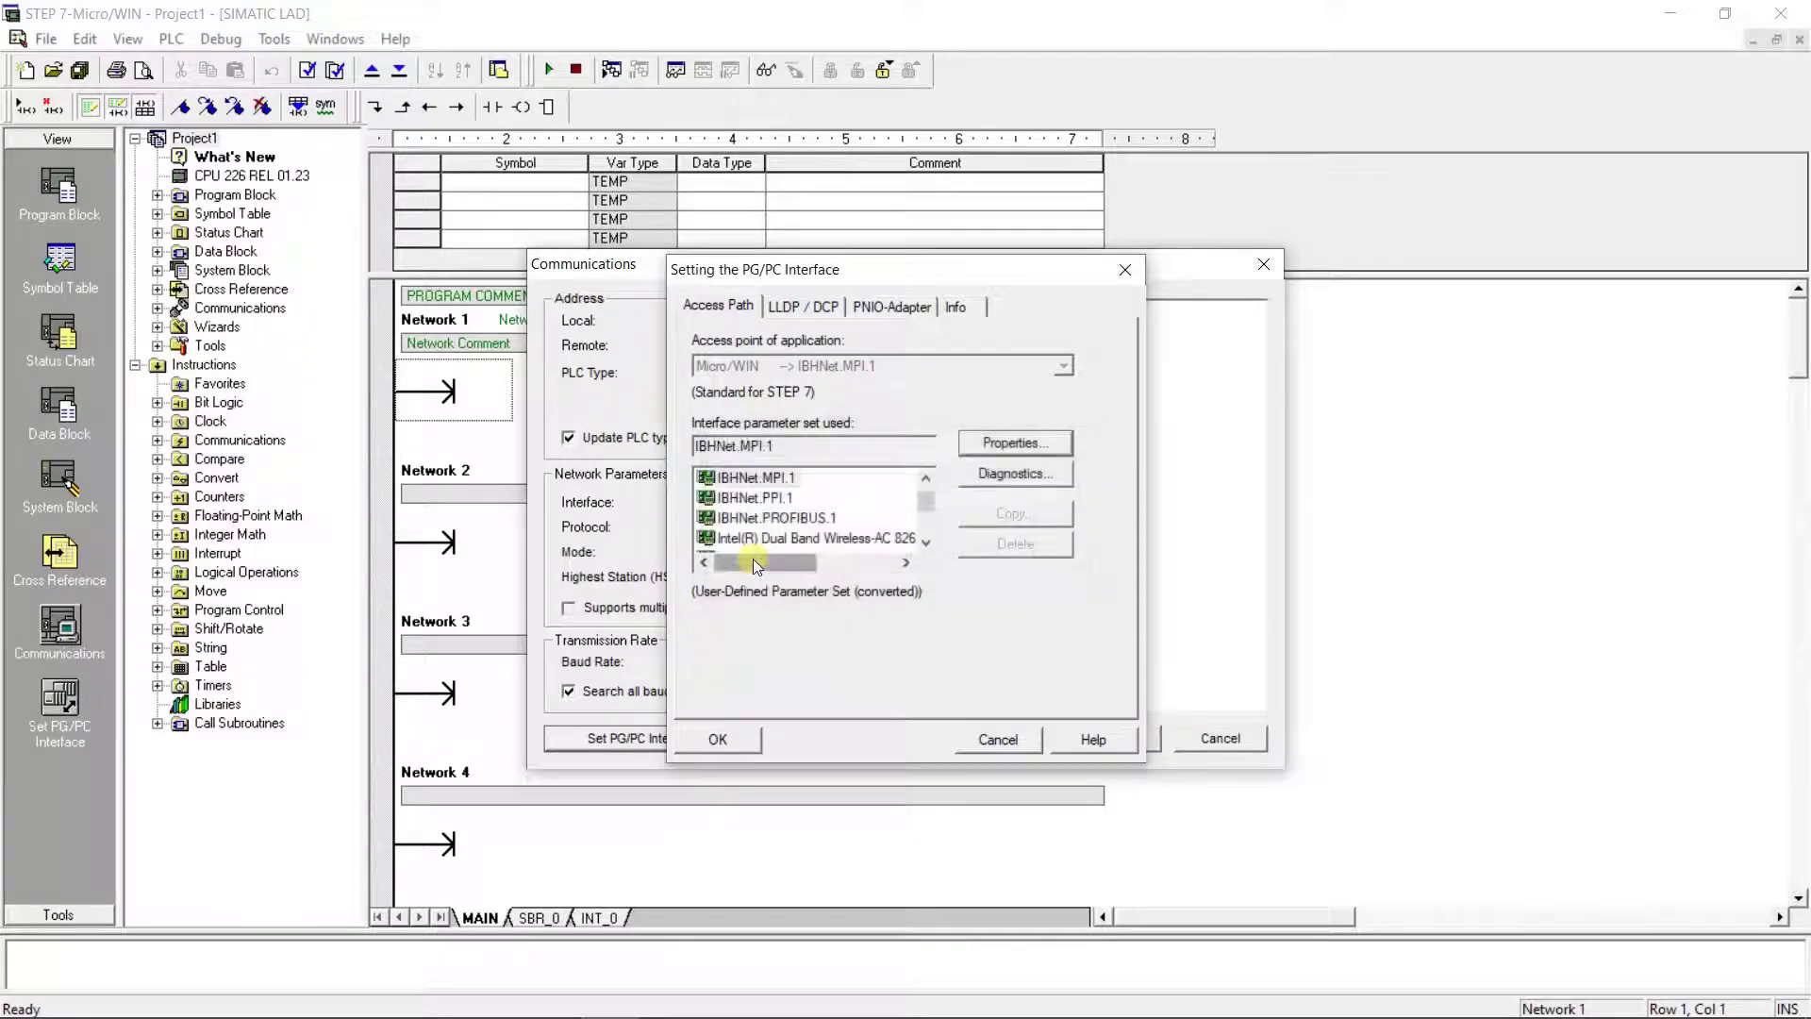
Step: Select the IBHNet.PPI.1 parameter set and check its properties for available stations
left_click(764, 498)
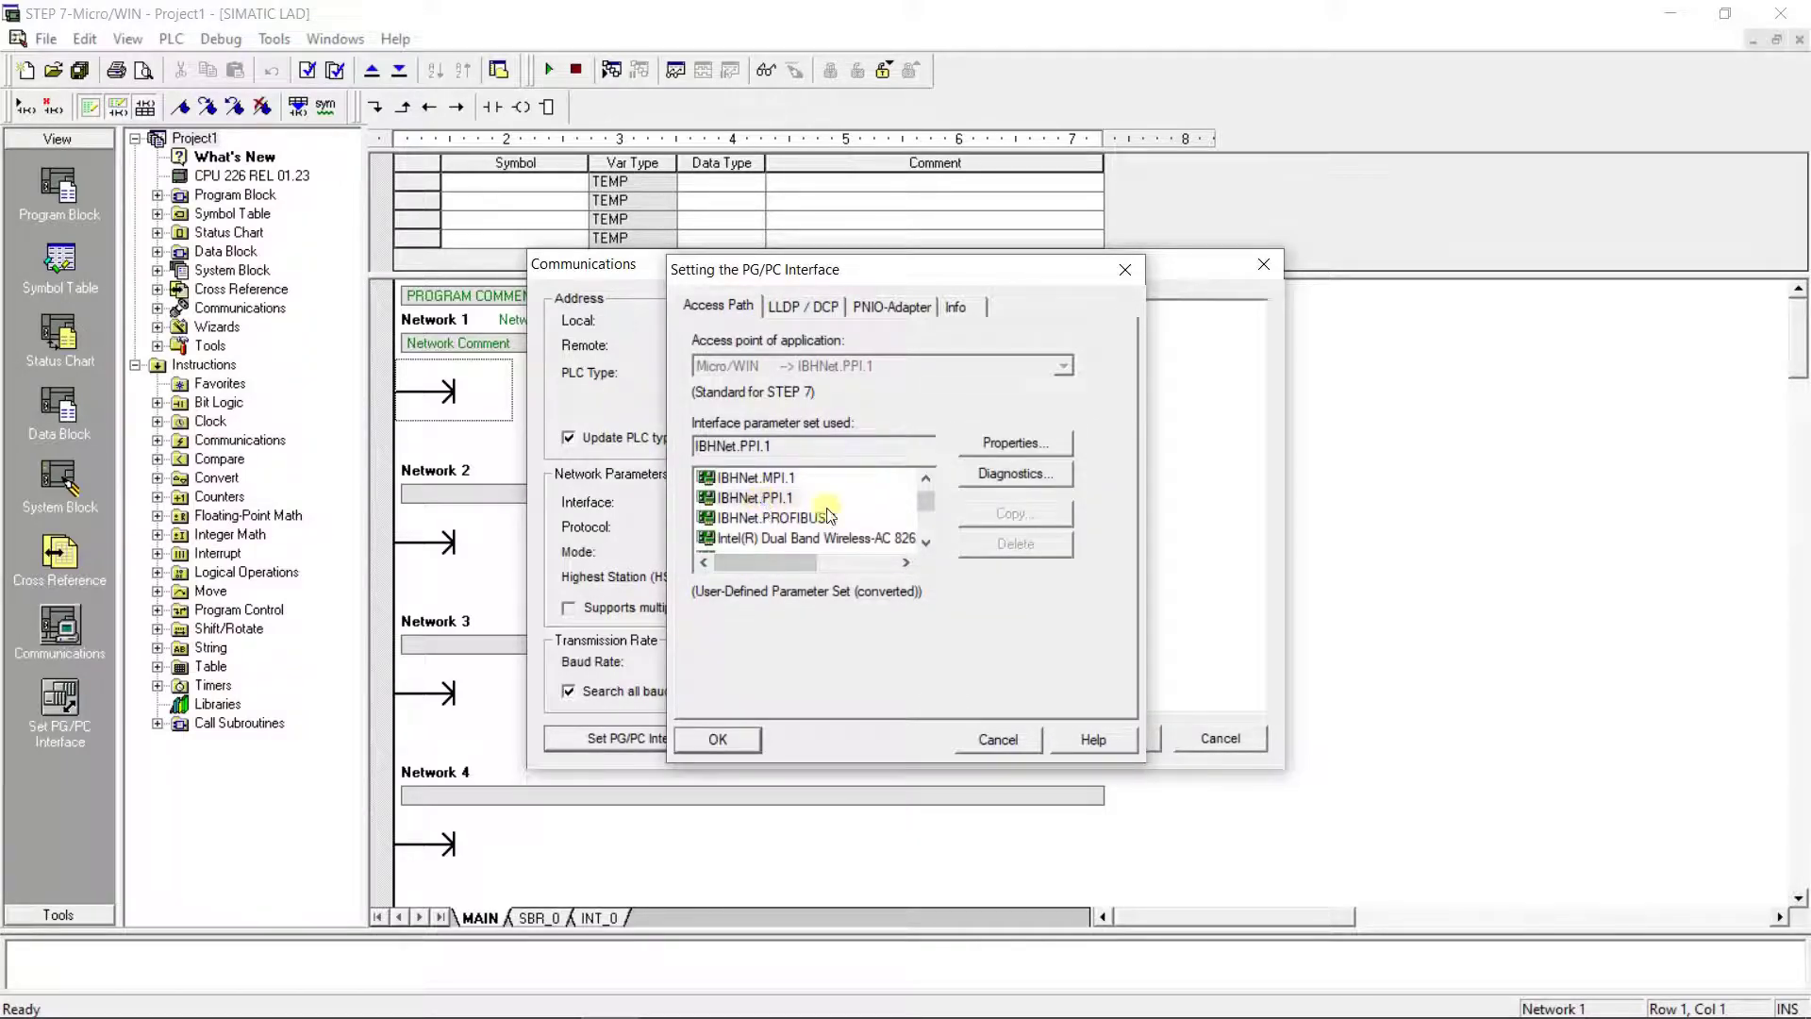
left_click(1014, 443)
left_click(1077, 497)
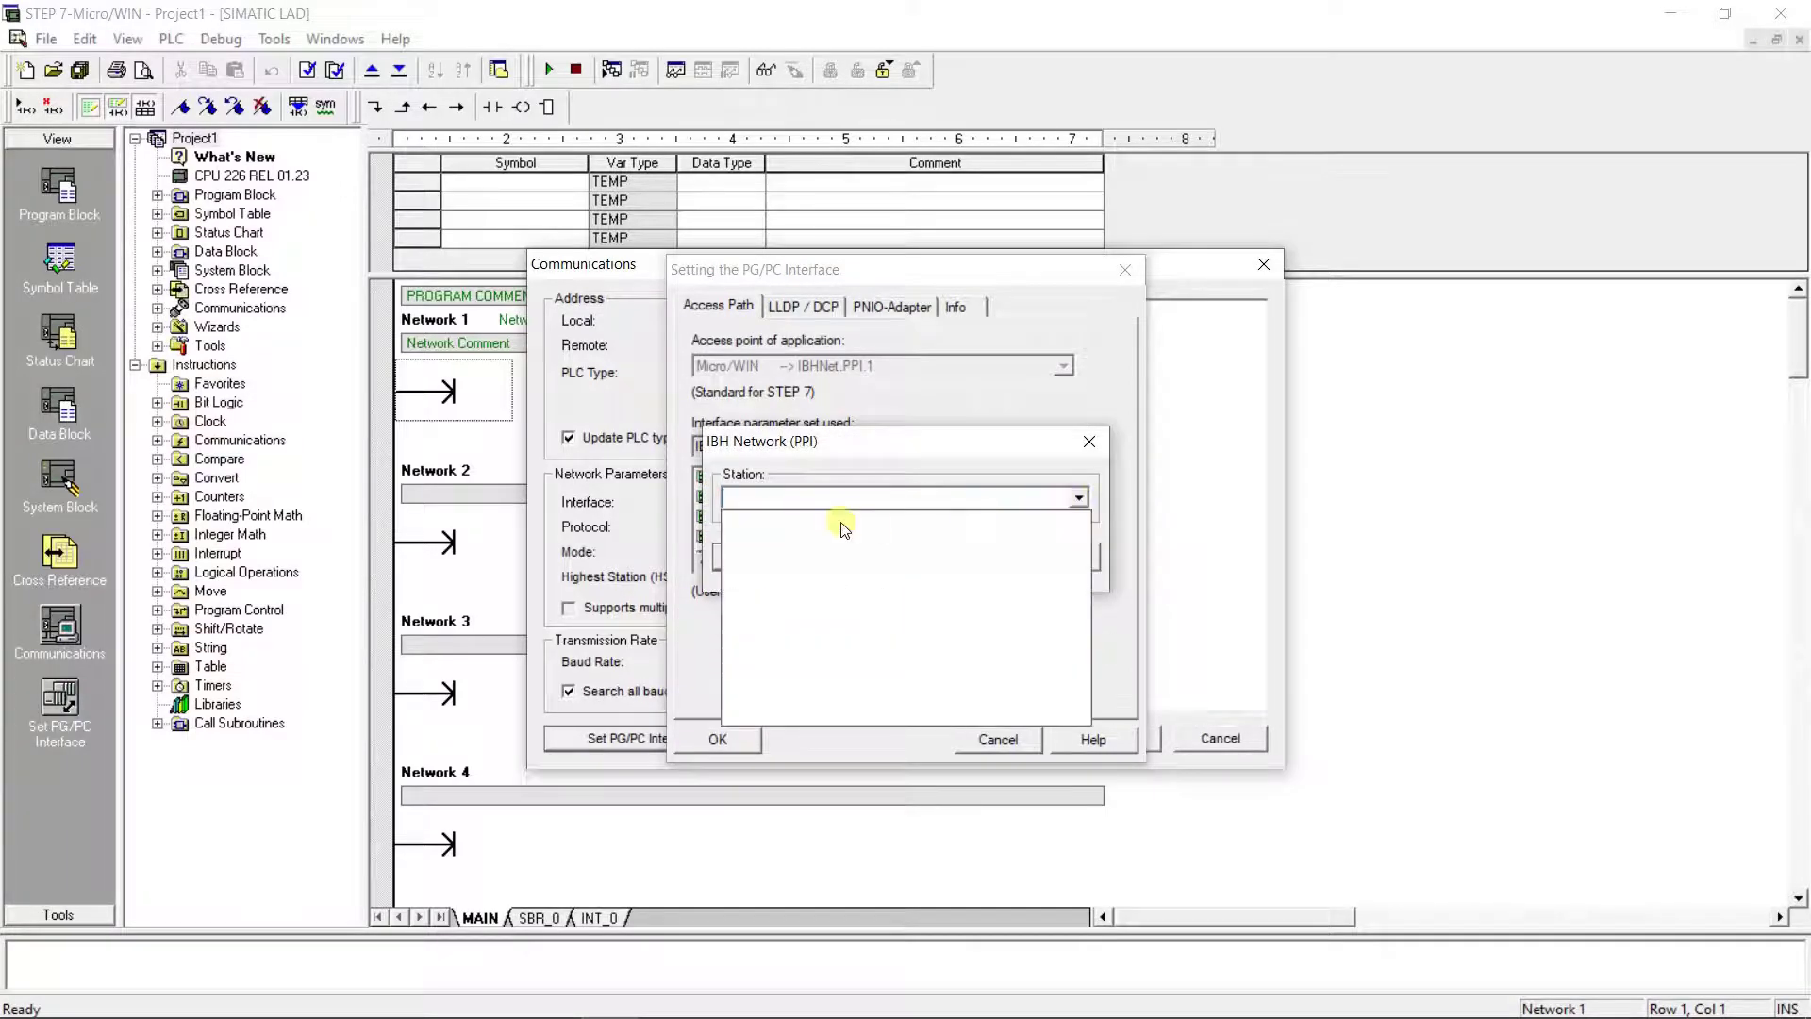
left_click(1077, 497)
left_click(1090, 442)
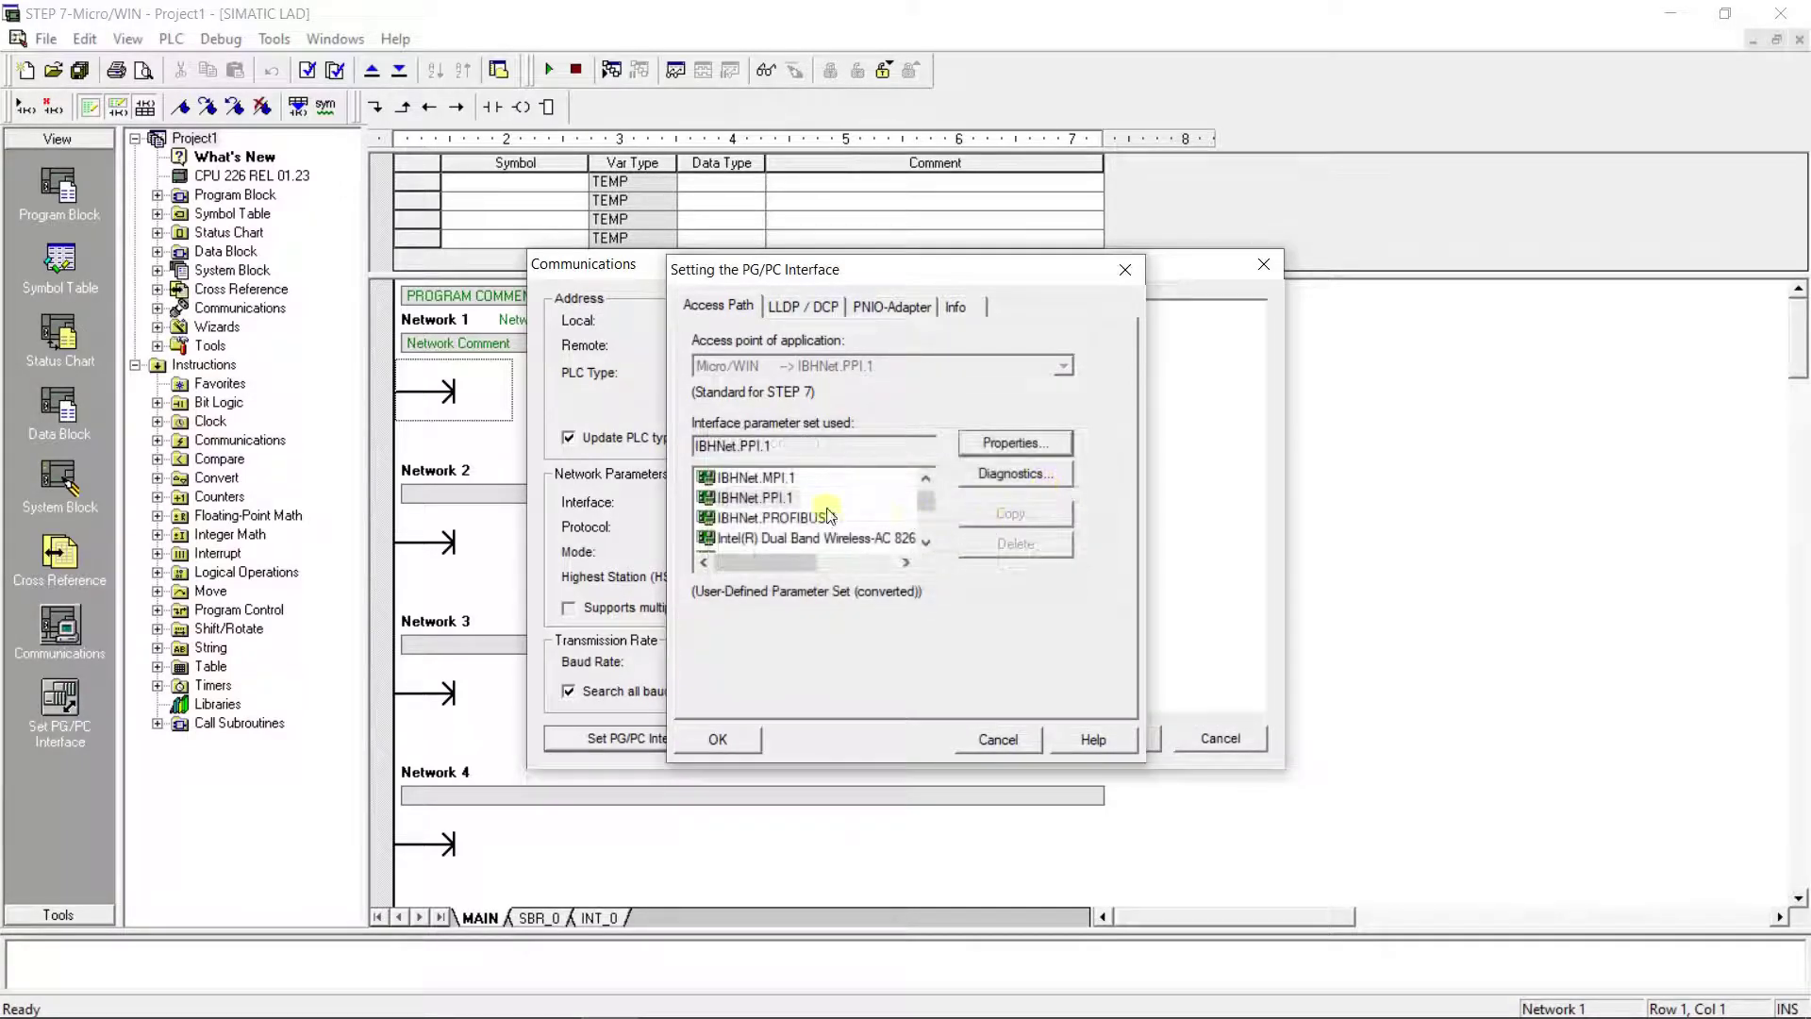
Step: Switch back to IBHNet.MPI.1 with station Test and apply it as the Micro/WIN interface
left_click(753, 478)
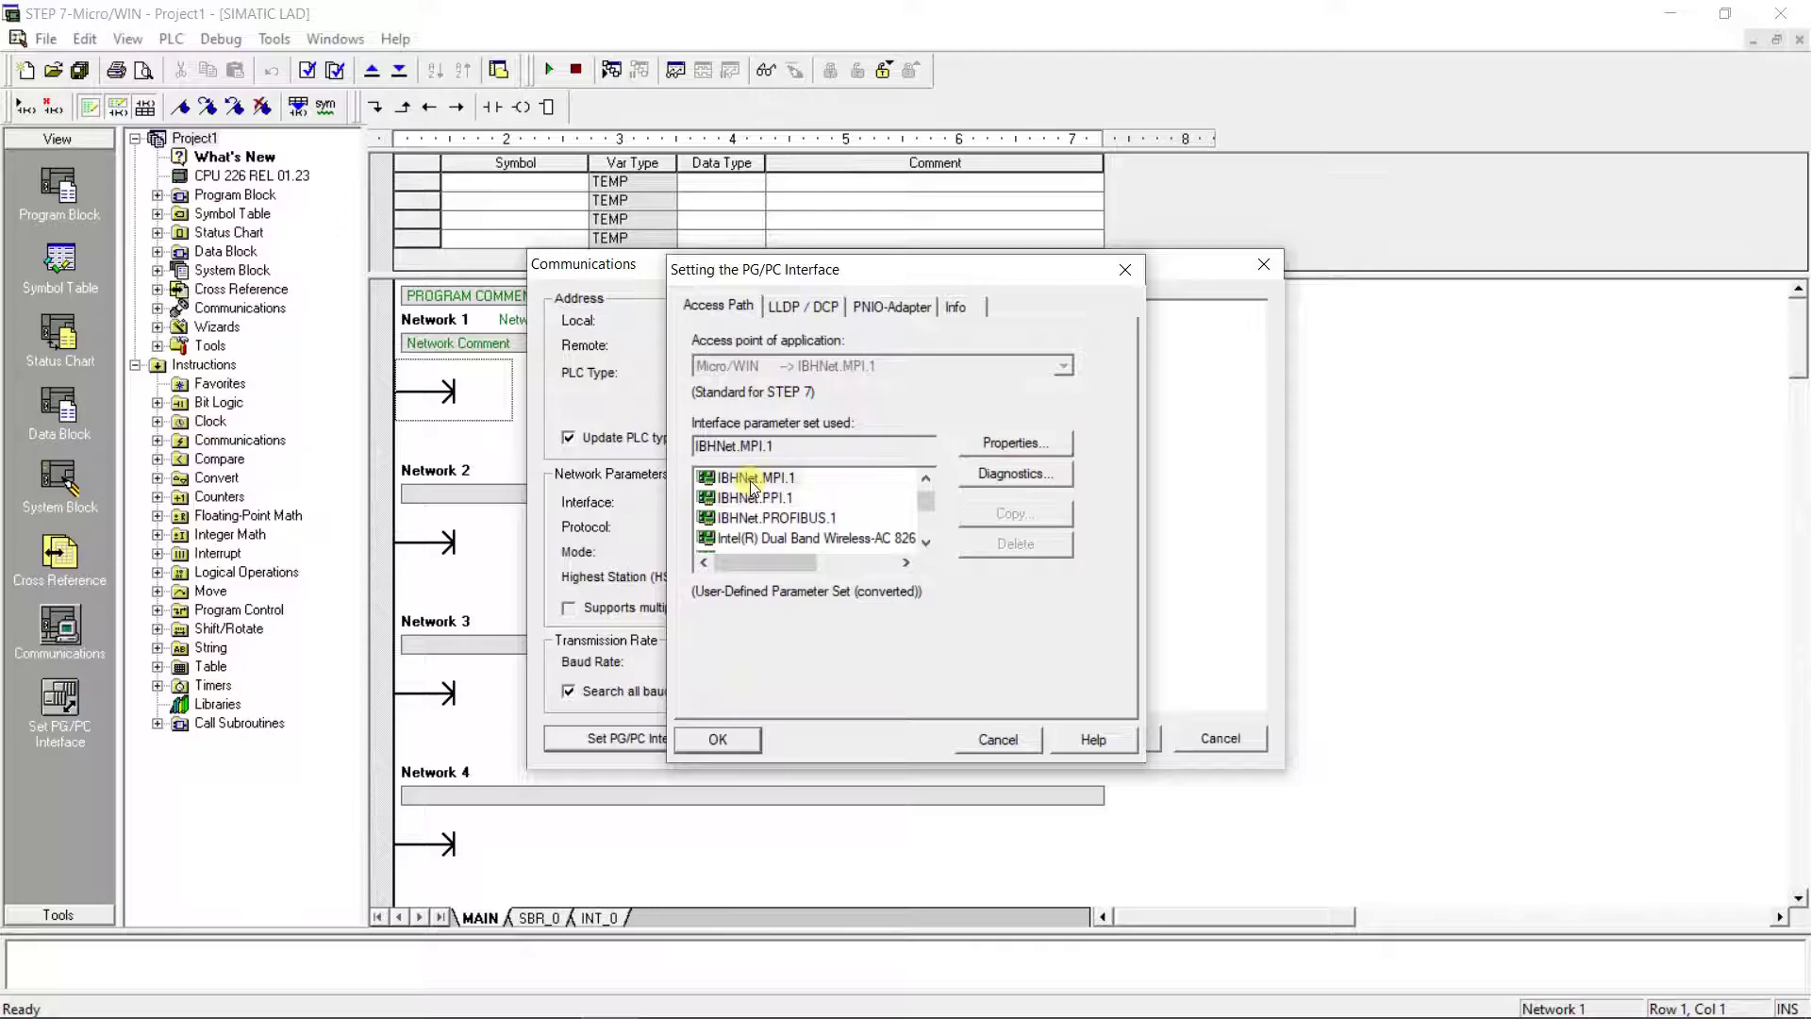
left_click(1015, 444)
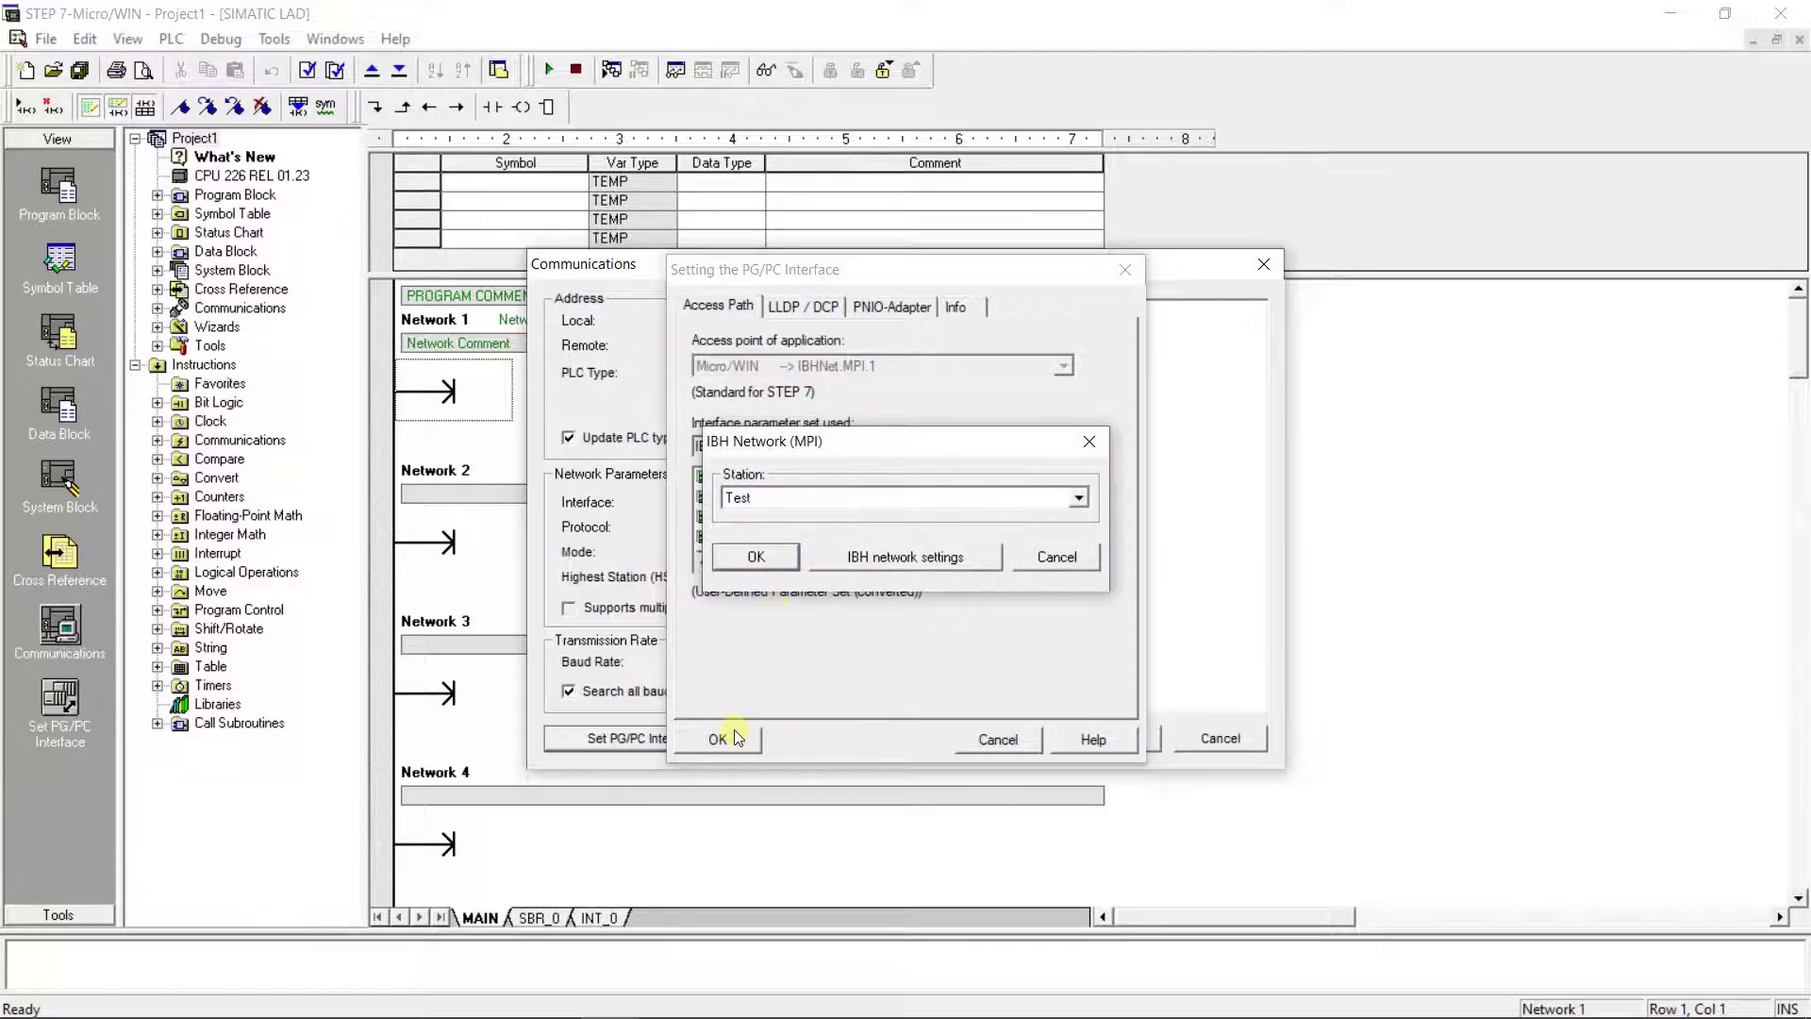
left_click(752, 555)
left_click(723, 738)
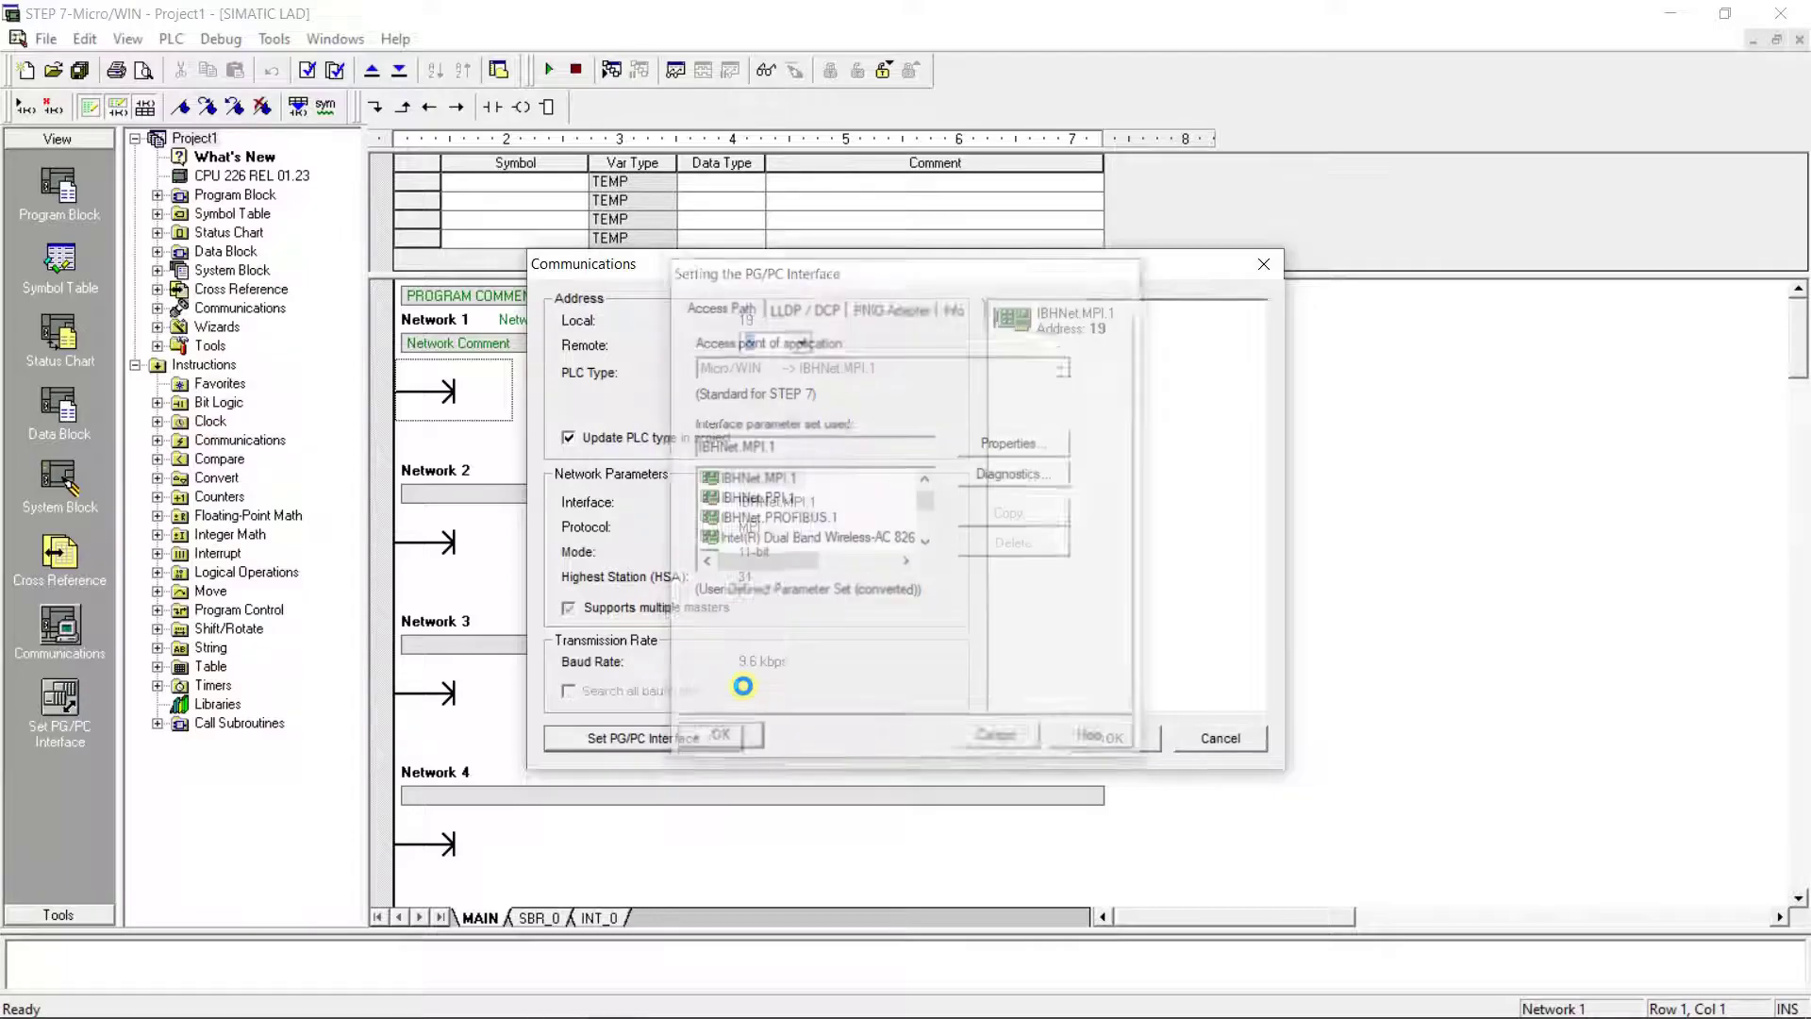
Step: Search the IBHNet.MPI.1 network for the PLC and accept CPU 226 REL 01.23 at address 2
left_click(1085, 359)
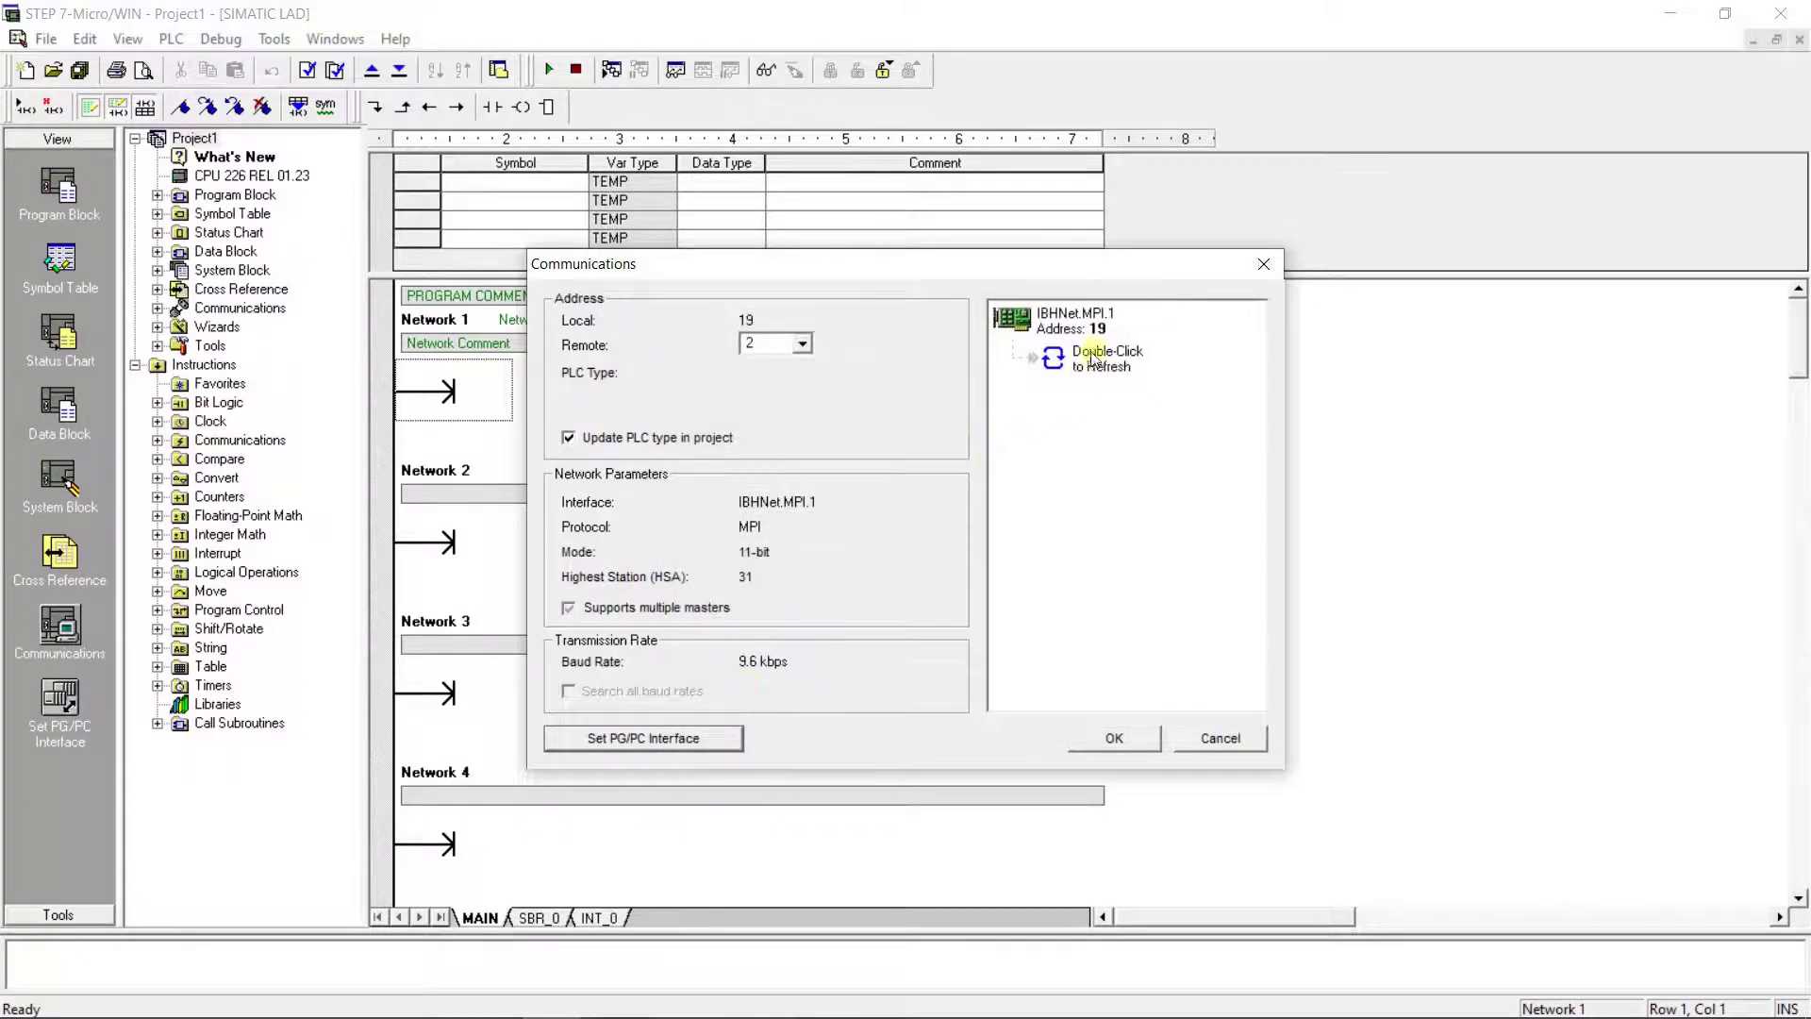
double_click(1085, 359)
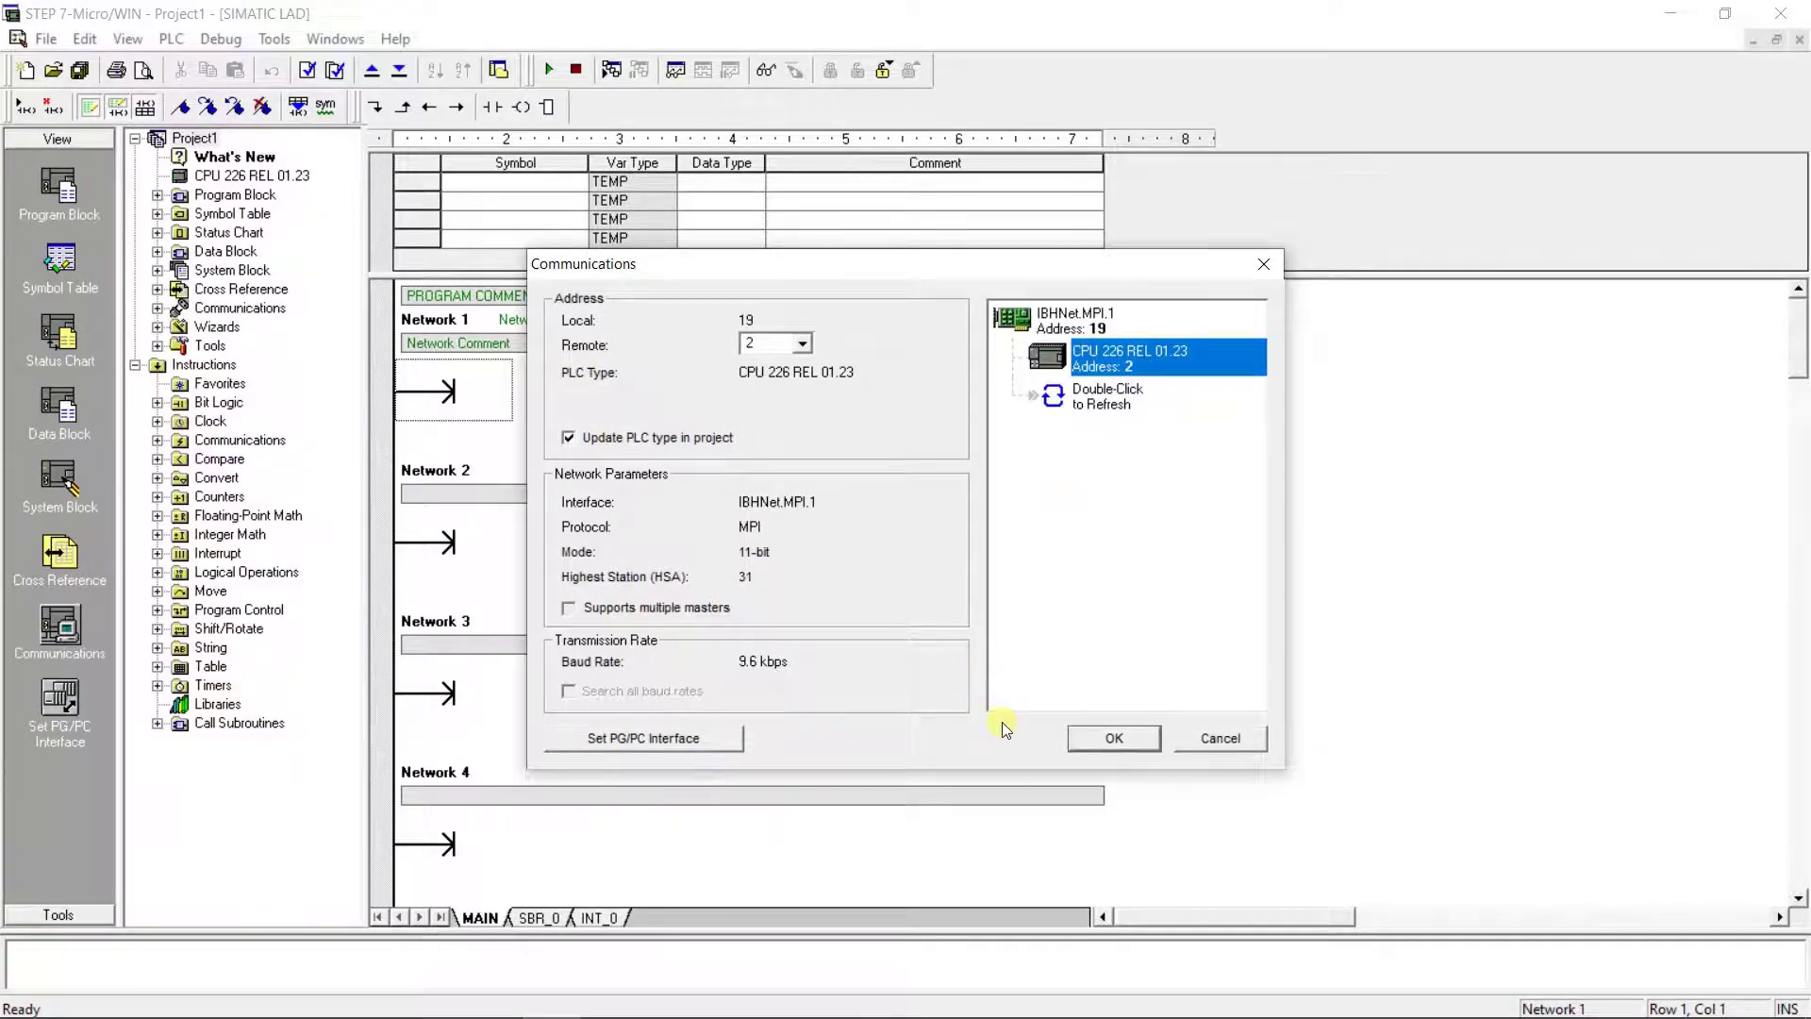
left_click(1115, 740)
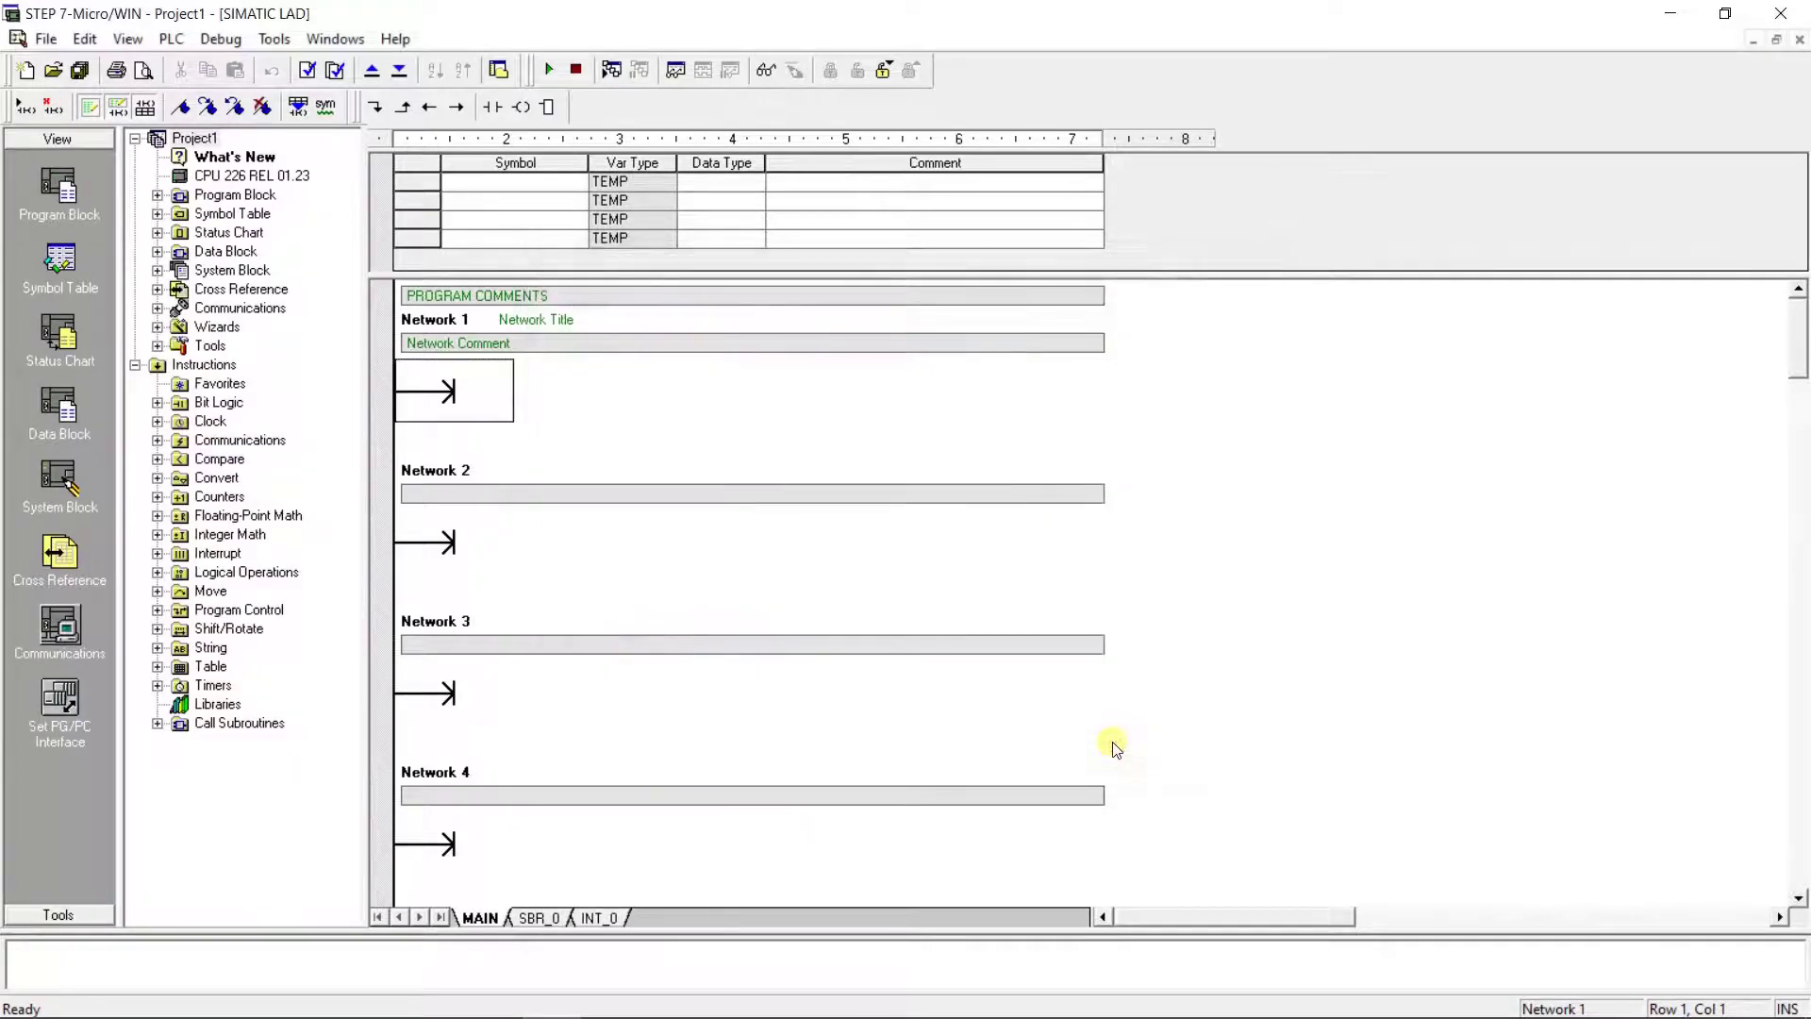
Step: Select the project's CPU 226 REL 01.23 entry
left_click(253, 175)
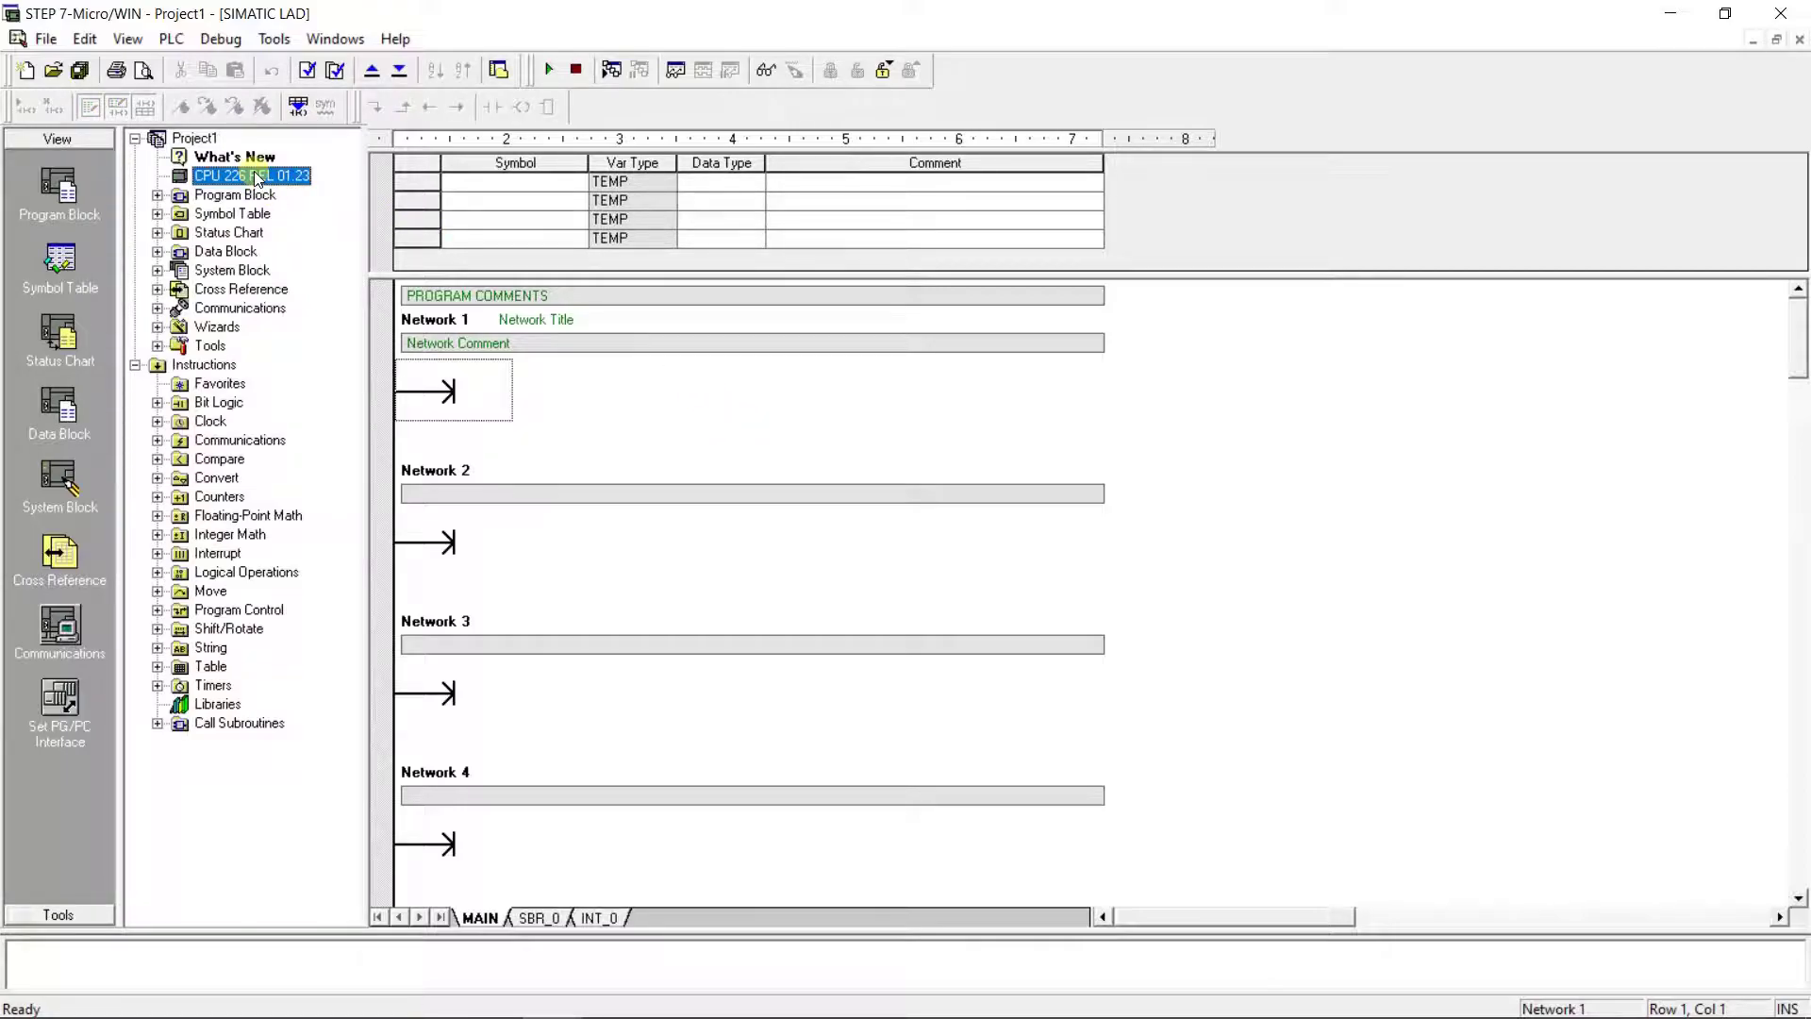